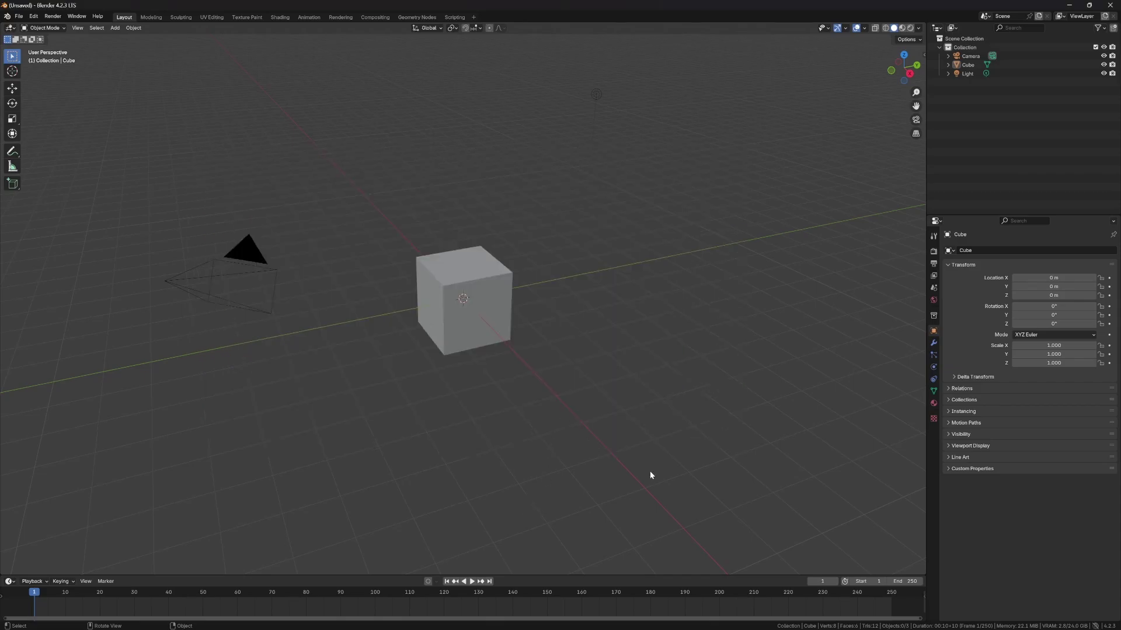
Open the Geometry Nodes workspace for the cube, create a new node tree for it, and enlarge the node editor
{"action": "left_click", "coordinate": [423, 328]}
{"action": "left_click", "coordinate": [417, 17]}
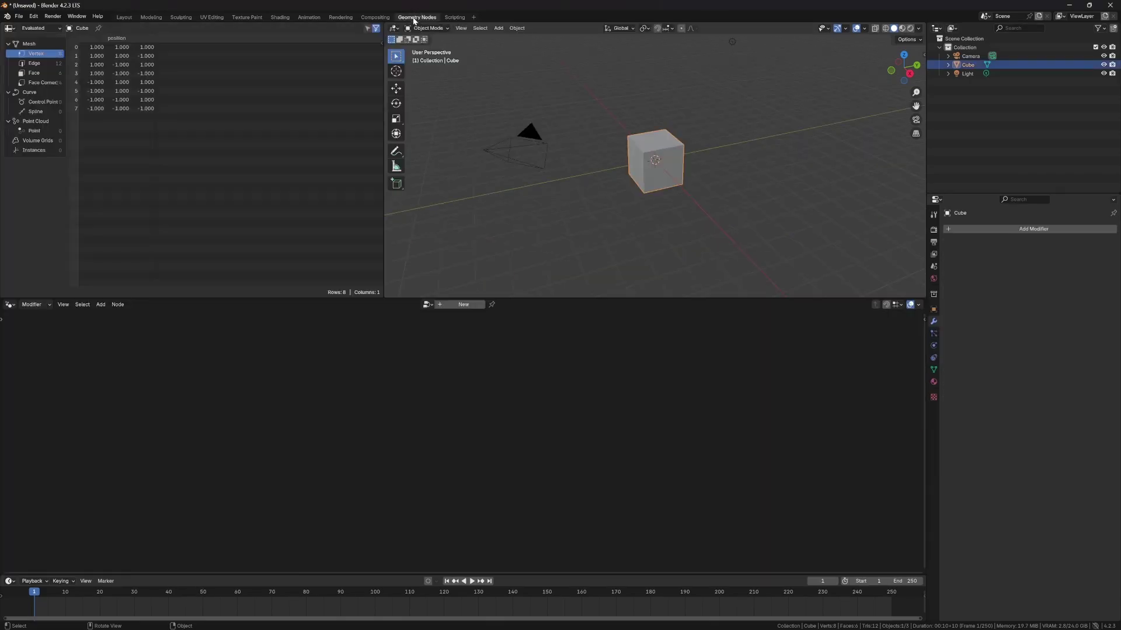
{"action": "left_click", "coordinate": [463, 304]}
{"action": "left_click_drag", "start_coordinate": [462, 298], "coordinate": [545, 241]}
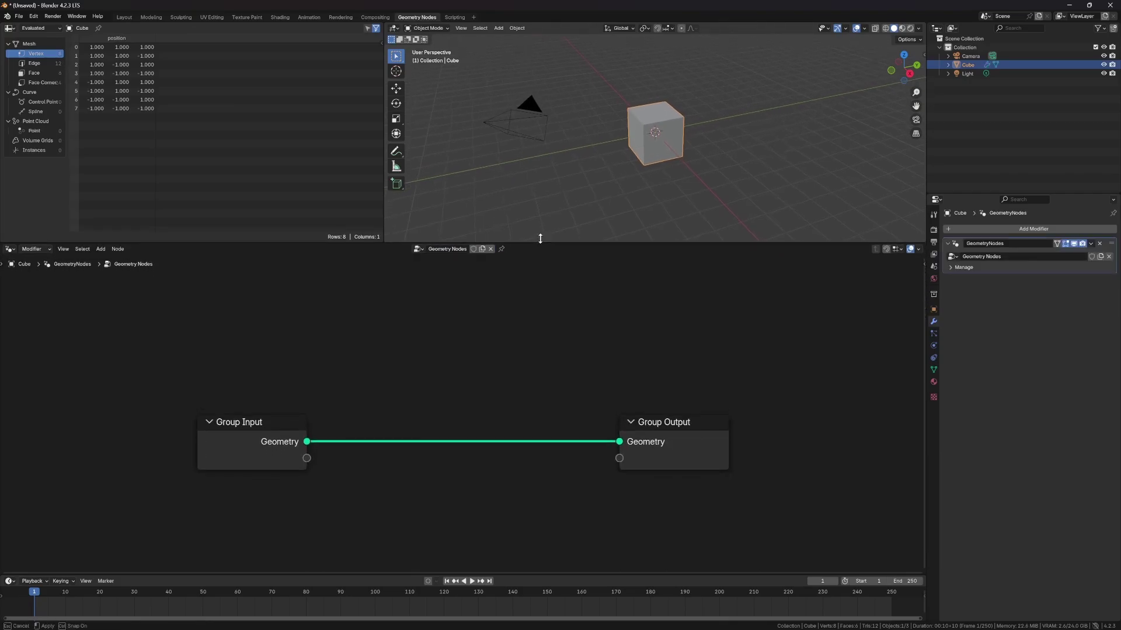
Move the Group Output node farther away and delete the Group Input node
{"action": "left_click", "coordinate": [642, 137]}
{"action": "left_click", "coordinate": [641, 138]}
{"action": "left_click_drag", "start_coordinate": [671, 421], "coordinate": [766, 375]}
{"action": "left_click_drag", "start_coordinate": [231, 424], "coordinate": [201, 396]}
{"action": "key", "text": "x"}
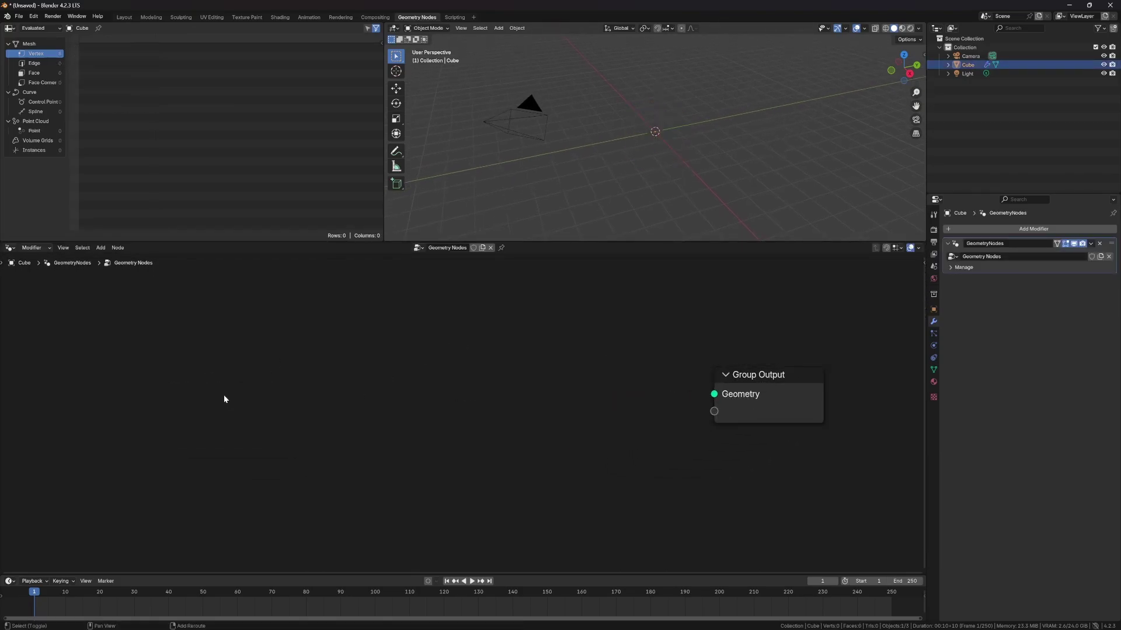
Add a Grid mesh primitive node and connect its Mesh output to the Group Output's Geometry
{"action": "key", "text": "shift+a"}
{"action": "type", "text": "s"}
{"action": "key", "text": "BackSpace"}
{"action": "type", "text": "grid"}
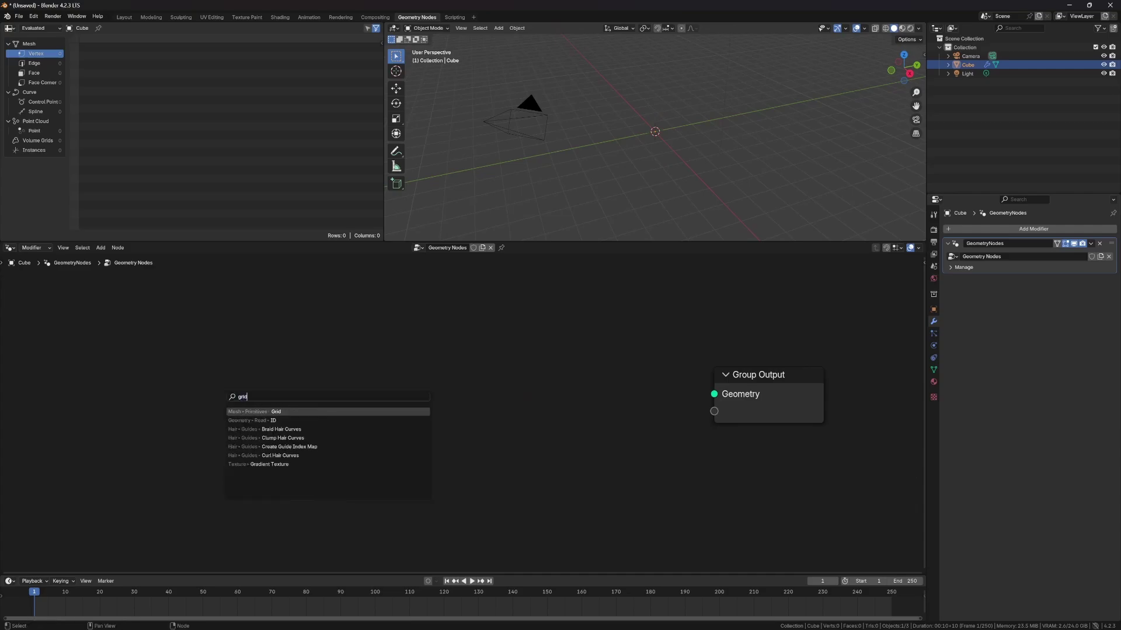
{"action": "key", "text": "Return"}
{"action": "left_click_drag", "start_coordinate": [364, 377], "coordinate": [714, 394]}
Move the Grid and Group Output nodes farther apart to make room between them
{"action": "key", "text": "g"}
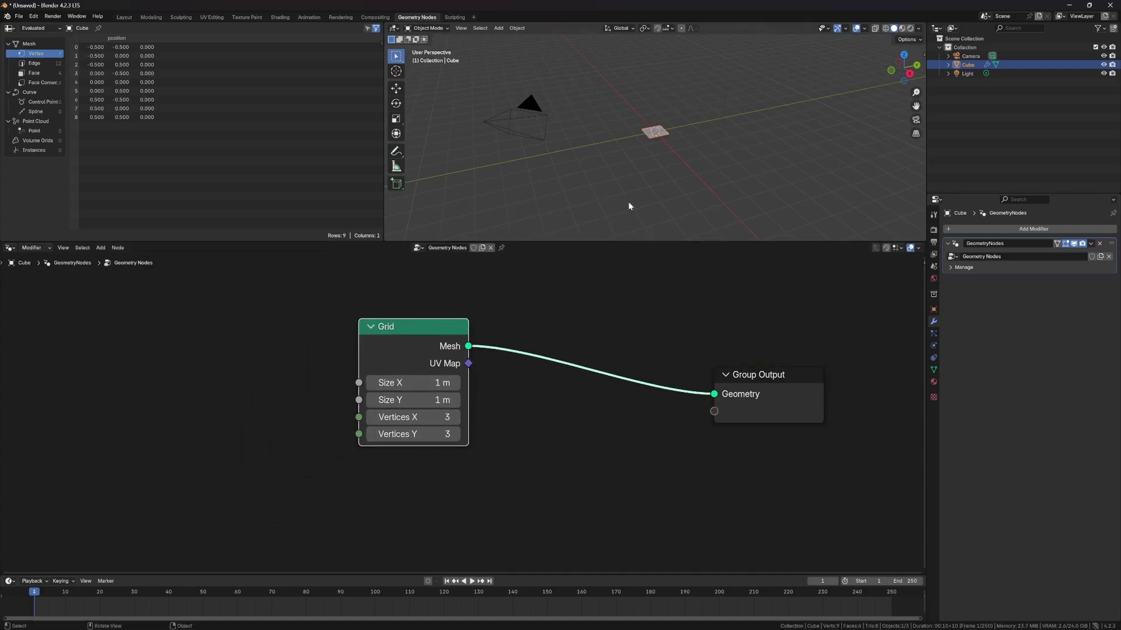
{"action": "key", "text": "s"}
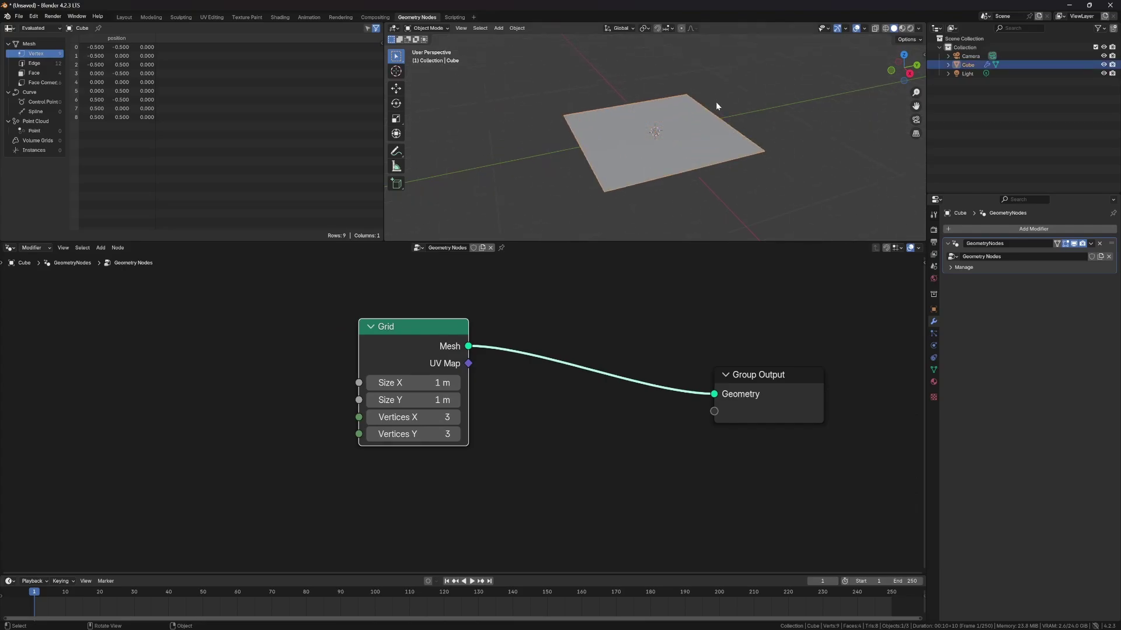
{"action": "middle_click_drag", "start_coordinate": [691, 157], "coordinate": [763, 174]}
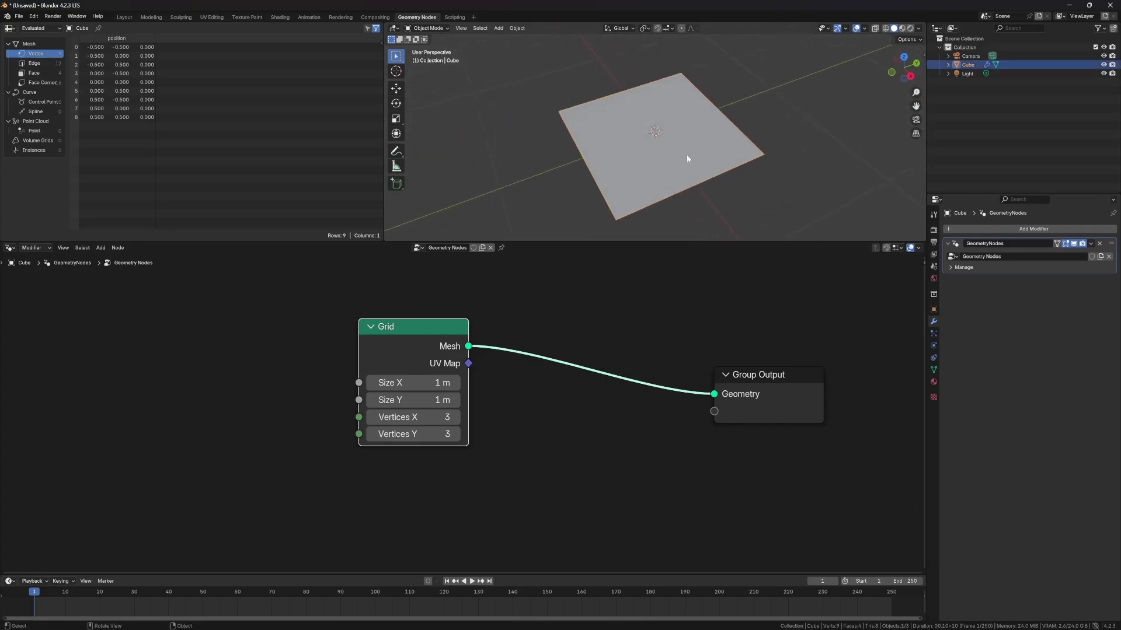
{"action": "left_click_drag", "start_coordinate": [414, 321], "coordinate": [345, 311]}
{"action": "left_click", "coordinate": [420, 309]}
{"action": "left_click_drag", "start_coordinate": [788, 376], "coordinate": [792, 354]}
{"action": "left_click", "coordinate": [620, 322]}
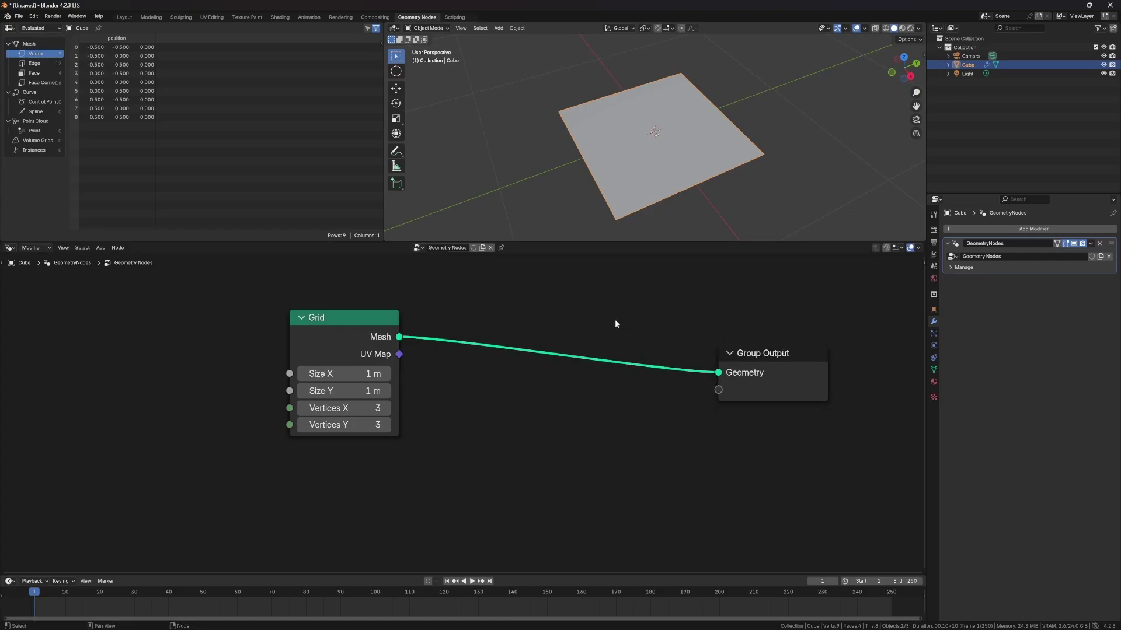
Set both Vertices X and Vertices Y of the Grid node to 30 and shift the node away from the Group Output
{"action": "left_click_drag", "start_coordinate": [388, 418], "coordinate": [341, 408]}
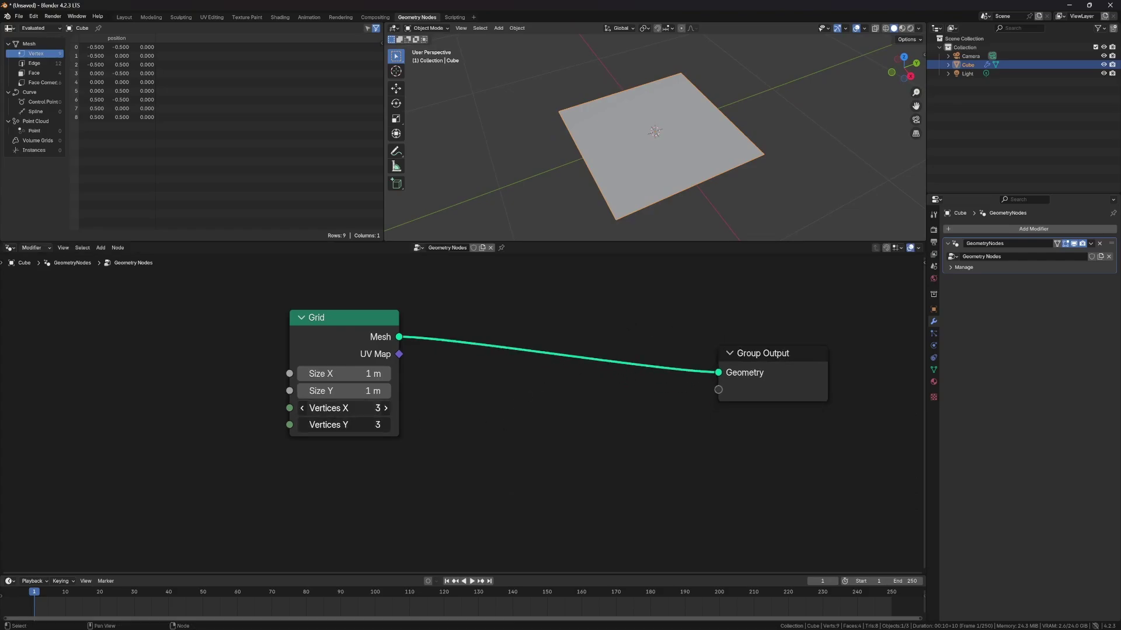
{"action": "type", "text": "30"}
{"action": "key", "text": "Return"}
{"action": "left_click_drag", "start_coordinate": [342, 330], "coordinate": [286, 325]}
Add an Integer node and connect it through a reroute to both Vertices X and Vertices Y of the Grid
{"action": "left_click", "coordinate": [358, 461]}
{"action": "key", "text": "shift+a"}
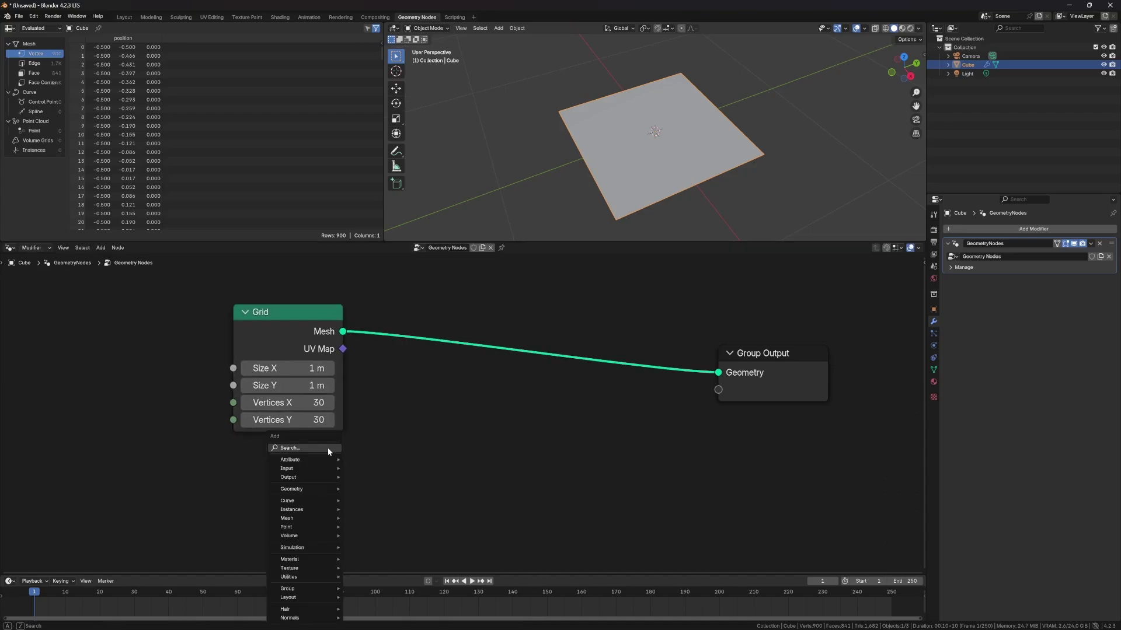
{"action": "type", "text": "int"}
{"action": "key", "text": "Return"}
{"action": "left_click", "coordinate": [80, 390]}
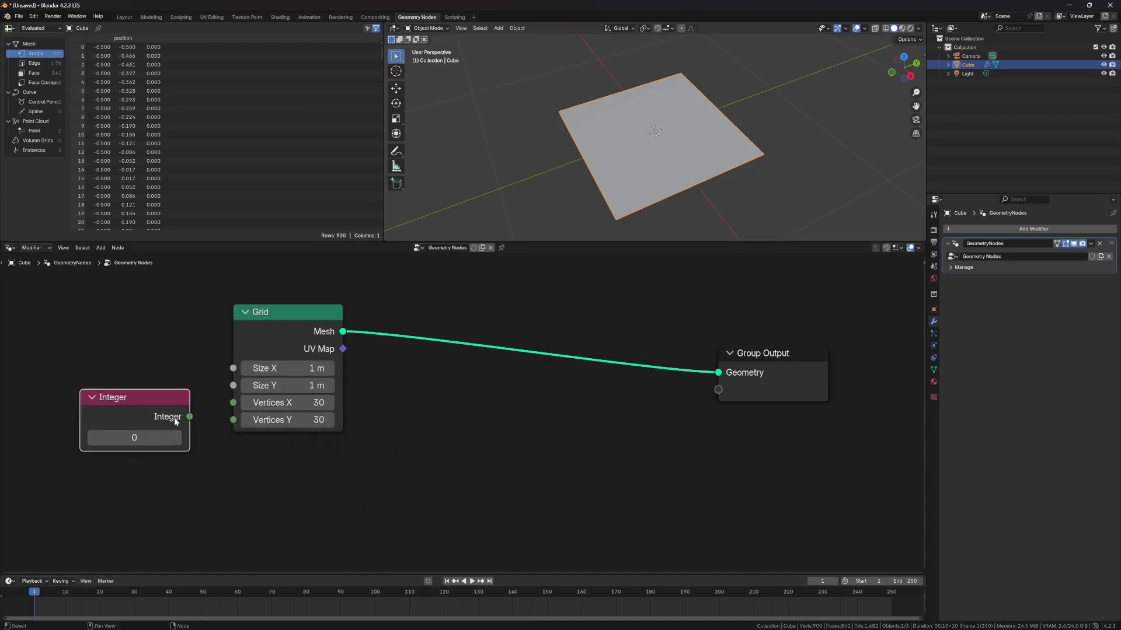
{"action": "left_click_drag", "start_coordinate": [189, 416], "coordinate": [233, 420]}
{"action": "right_click_drag", "start_coordinate": [199, 391], "coordinate": [217, 451], "text": "shift"}
{"action": "left_click_drag", "start_coordinate": [162, 398], "coordinate": [107, 365]}
Set the Integer node's value to 30
{"action": "left_click", "coordinate": [99, 416]}
{"action": "type", "text": "30"}
{"action": "key", "text": "Return"}
Reposition the Grid and Group Output nodes to tidy the layout of the node tree
{"action": "left_click_drag", "start_coordinate": [285, 330], "coordinate": [313, 323]}
{"action": "left_click_drag", "start_coordinate": [788, 375], "coordinate": [813, 344]}
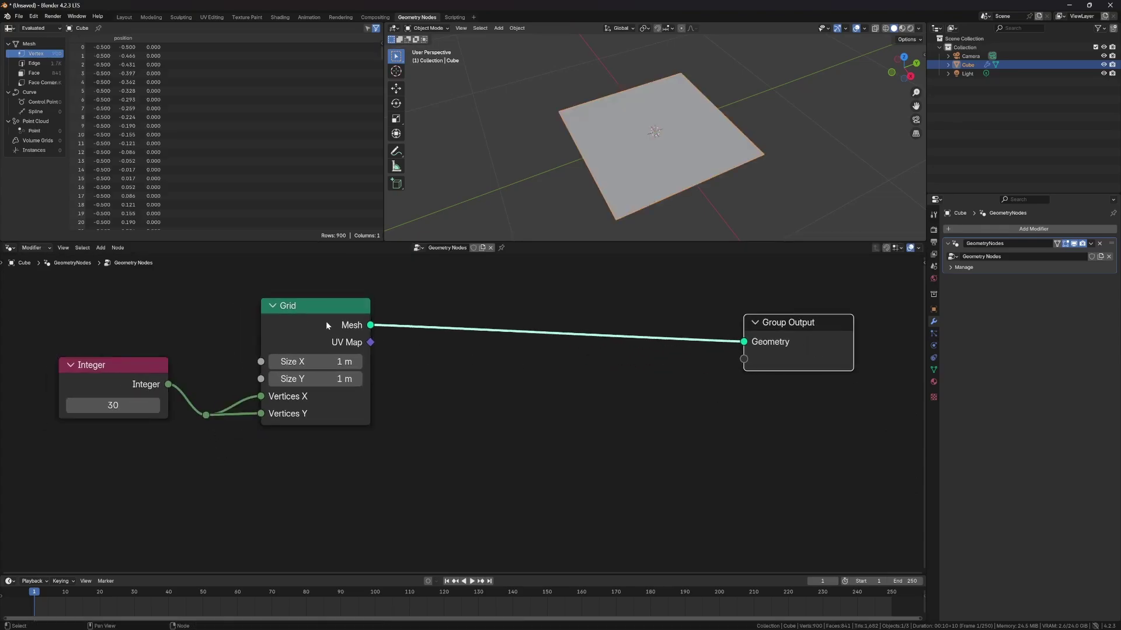
{"action": "left_click_drag", "start_coordinate": [325, 322], "coordinate": [342, 318]}
{"action": "left_click", "coordinate": [545, 465]}
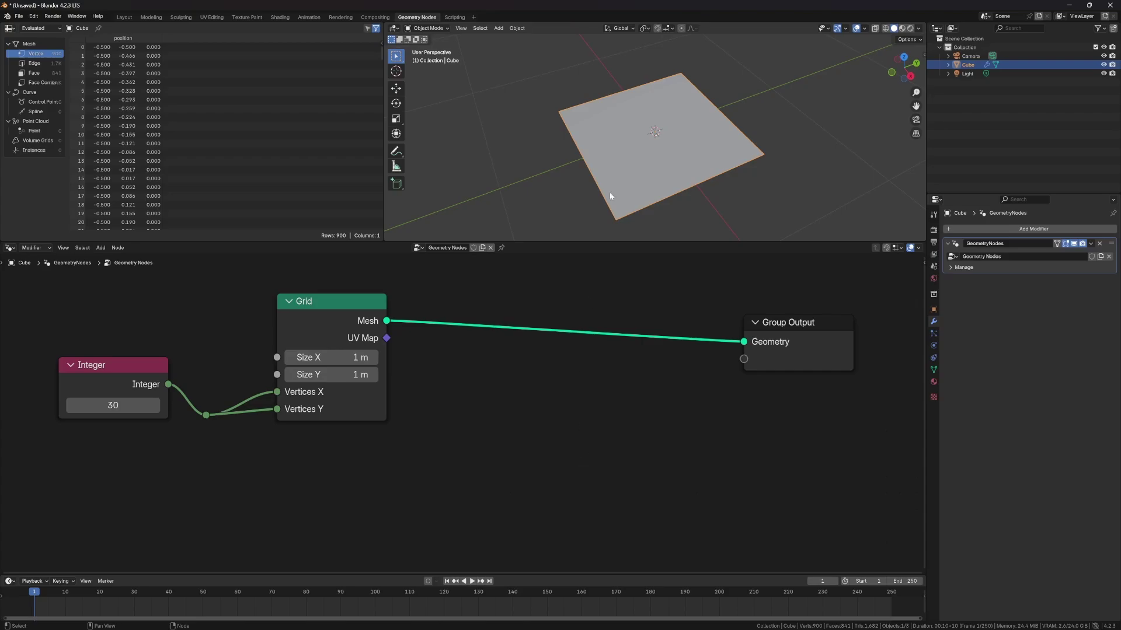
{"action": "left_click_drag", "start_coordinate": [781, 343], "coordinate": [790, 303]}
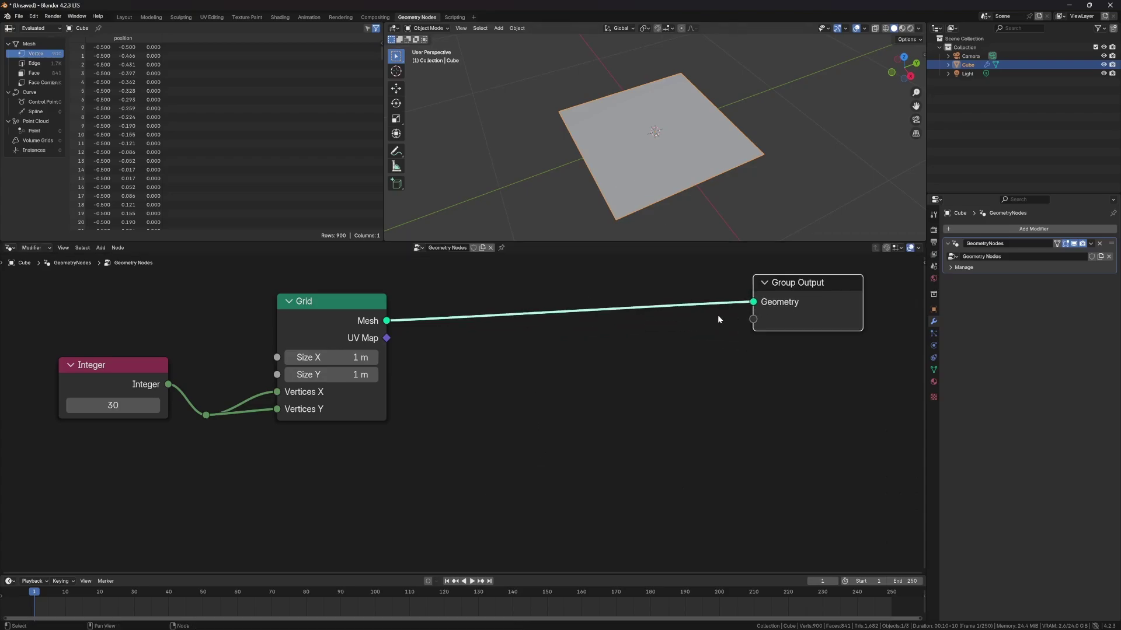
Rename the Cube object carrying the node tree as "geo nodes"
{"action": "scroll", "coordinate": [772, 178], "scroll_direction": "down", "scroll_amount": 3}
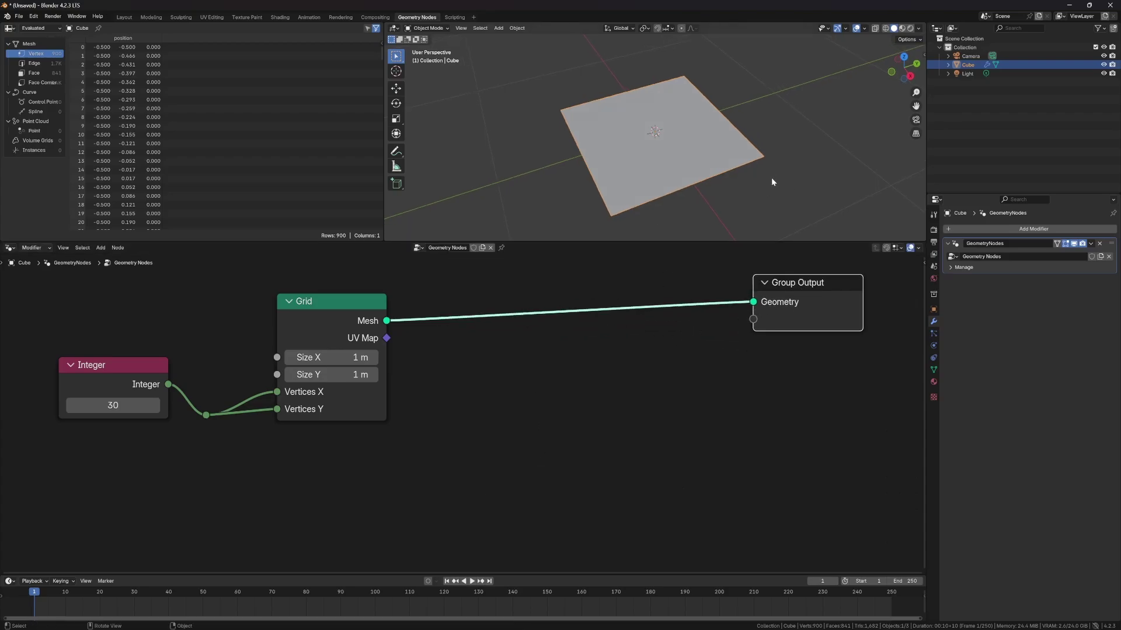
{"action": "double_click", "coordinate": [968, 64]}
{"action": "type", "text": "geo nodes"}
{"action": "key", "text": "Return"}
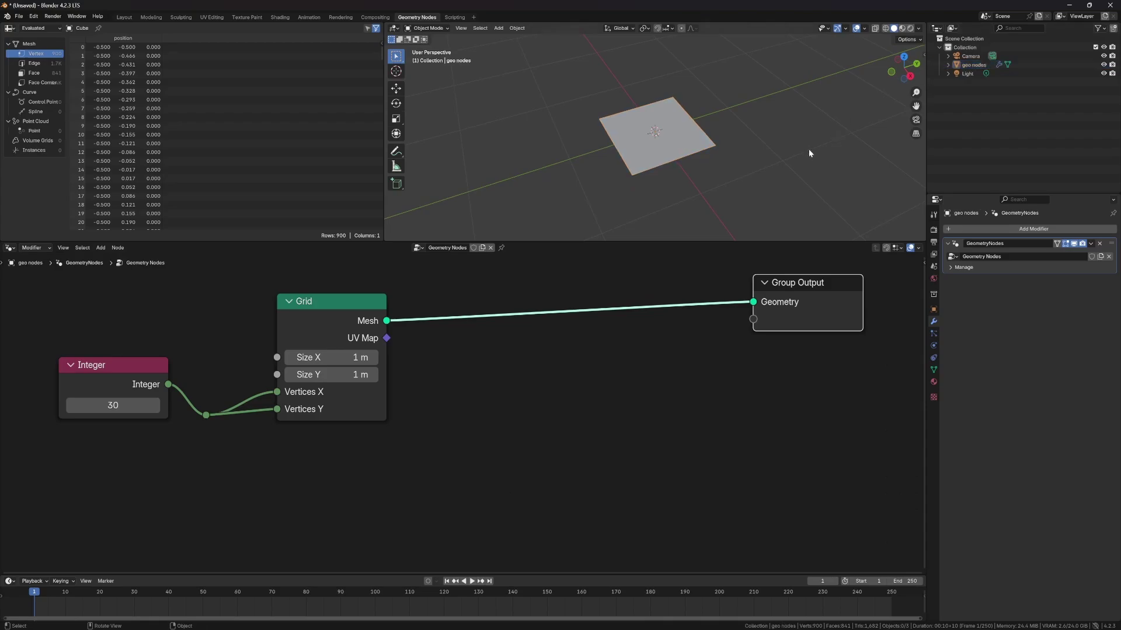
Add a cube mesh at the centre of the grid plane and scale it down until it is smaller than the plane
{"action": "key", "text": "shift+a"}
{"action": "mouse_move", "coordinate": [734, 157]}
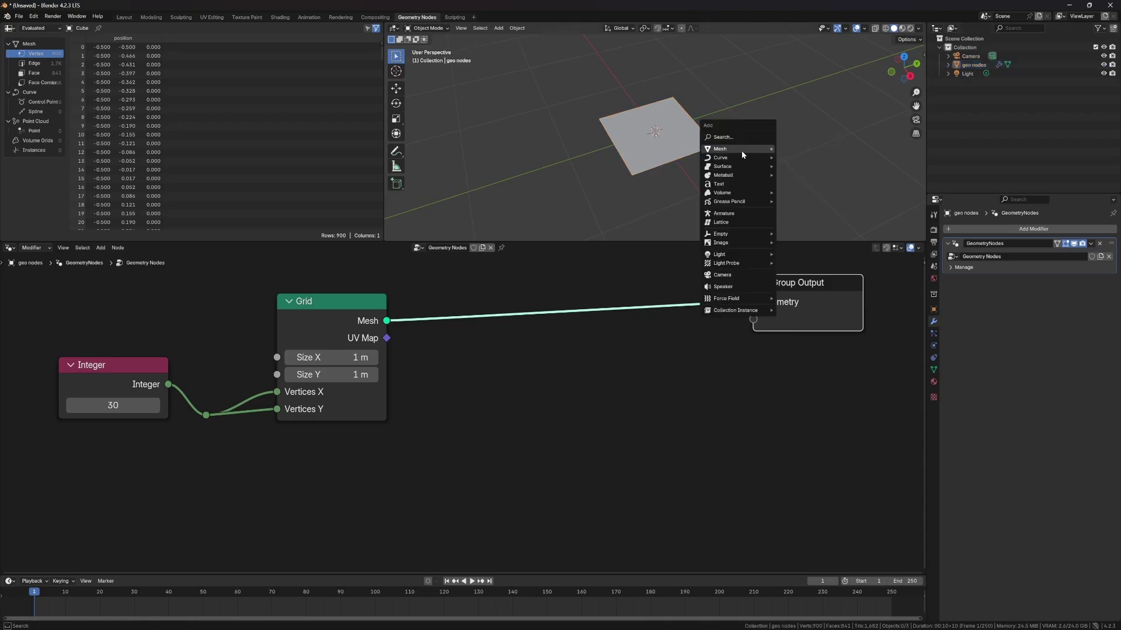
{"action": "left_click", "coordinate": [796, 158]}
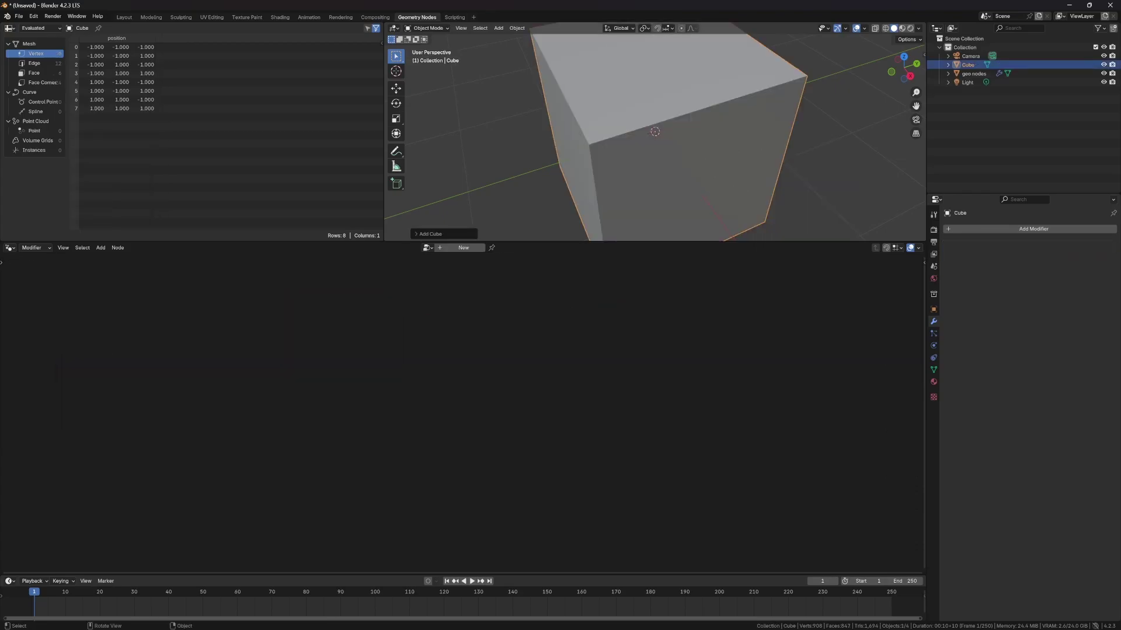
{"action": "key", "text": "s"}
{"action": "left_click", "coordinate": [717, 127]}
{"action": "left_click", "coordinate": [710, 122]}
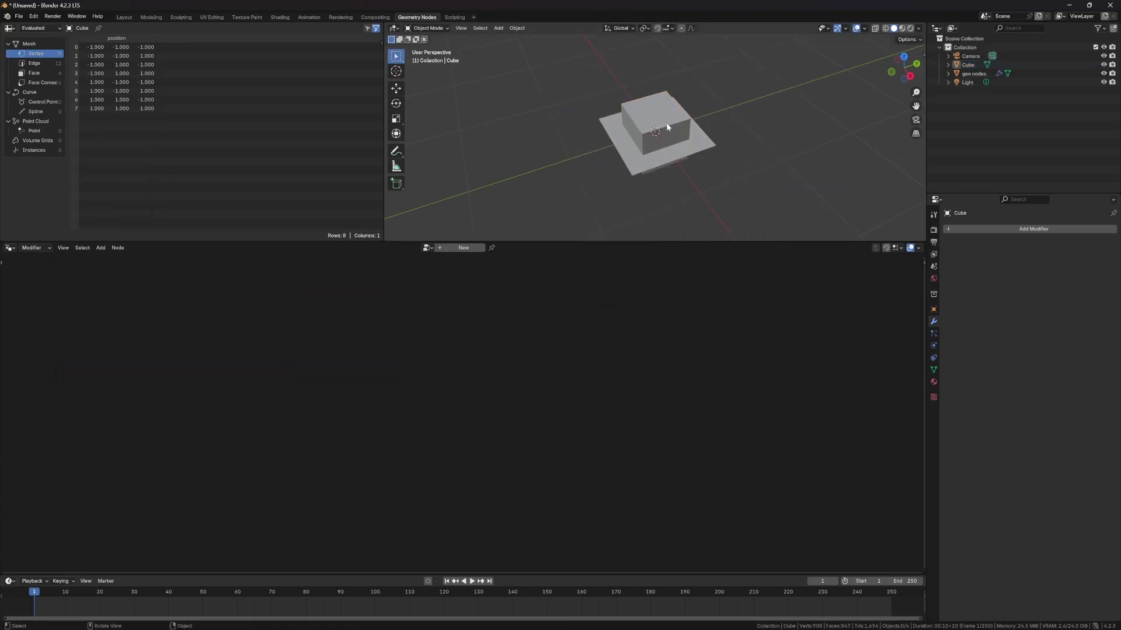
Duplicate the small cube and place the copy beside the original, toward one side of the grid plane
{"action": "left_click", "coordinate": [666, 127]}
{"action": "key", "text": "shift+d"}
{"action": "left_click", "coordinate": [755, 125]}
{"action": "left_click", "coordinate": [755, 124]}
Select both cubes and move them into a new collection named "rocks"
{"action": "left_click", "coordinate": [715, 123]}
{"action": "left_click", "coordinate": [645, 127], "text": "shift"}
{"action": "key", "text": "m"}
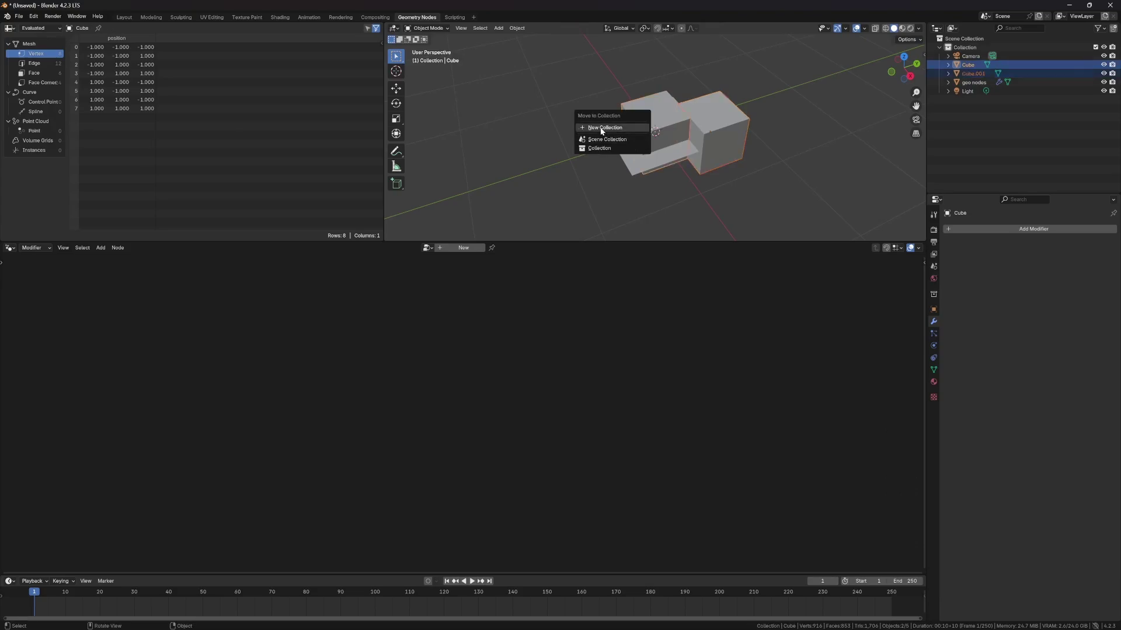
{"action": "left_click", "coordinate": [601, 128]}
{"action": "type", "text": "rocks"}
{"action": "key", "text": "Return"}
{"action": "left_click", "coordinate": [585, 145]}
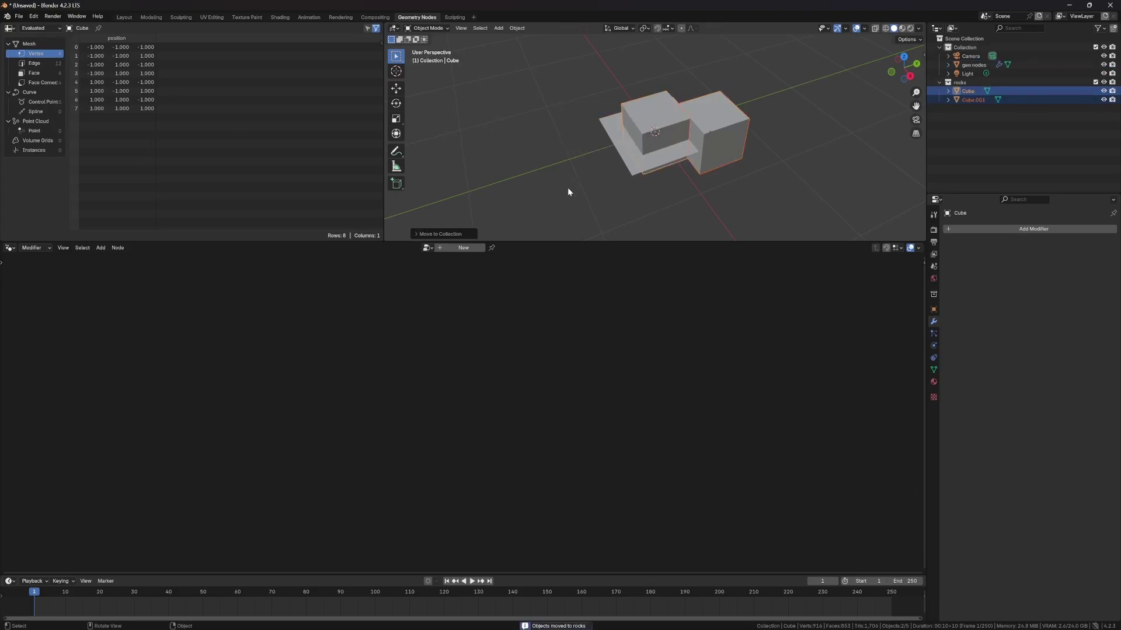
Scale the duplicate cube down and move the larger cube to the opposite edge of the grid plane
{"action": "left_click", "coordinate": [709, 127]}
{"action": "key", "text": "s"}
{"action": "left_click", "coordinate": [715, 133]}
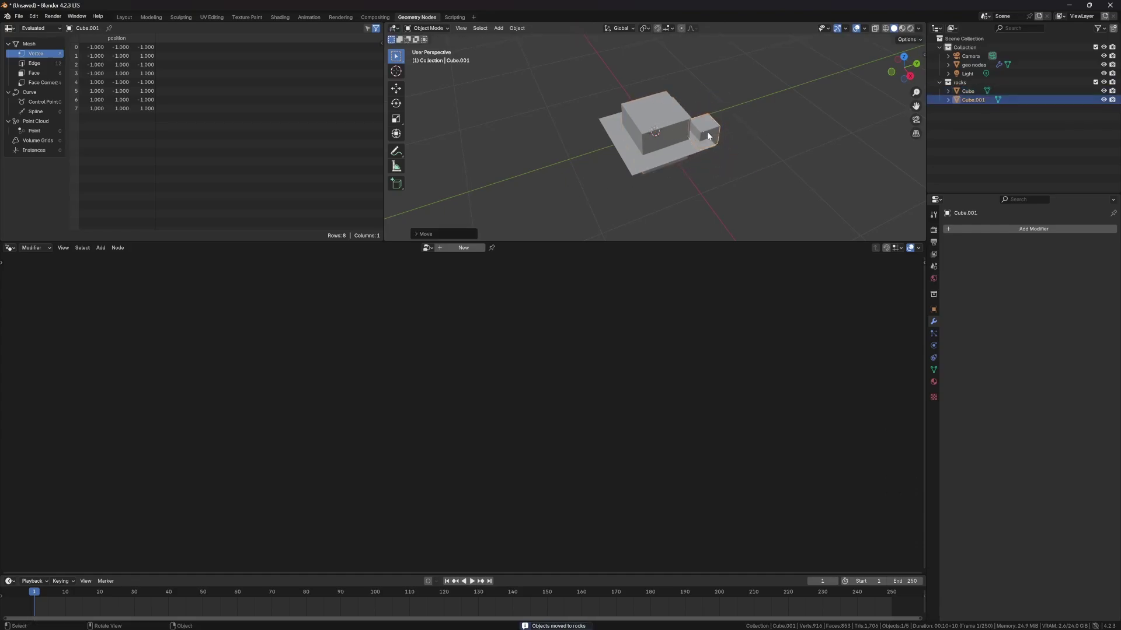
{"action": "left_click", "coordinate": [665, 125]}
{"action": "key", "text": "g"}
{"action": "left_click", "coordinate": [614, 130]}
Select the geo nodes plane and rearrange its Group Output, Grid and Integer nodes to free up space
{"action": "left_click", "coordinate": [639, 149]}
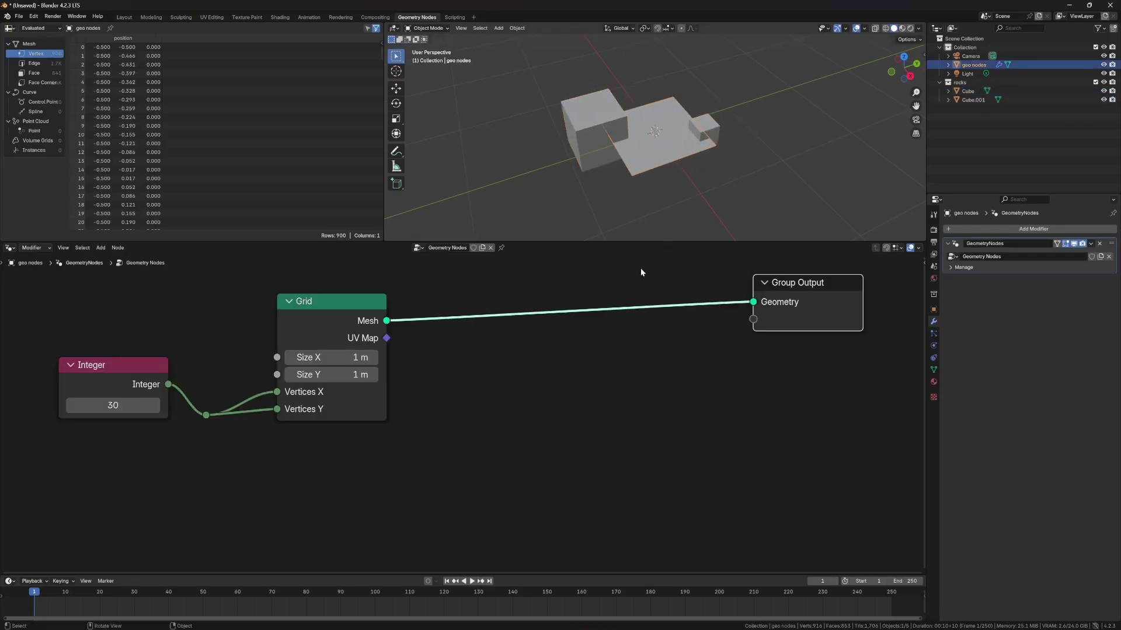
{"action": "scroll", "coordinate": [631, 308], "scroll_direction": "down", "scroll_amount": 3}
{"action": "left_click_drag", "start_coordinate": [788, 265], "coordinate": [787, 295]}
{"action": "left_click_drag", "start_coordinate": [420, 295], "coordinate": [459, 289]}
{"action": "left_click_drag", "start_coordinate": [223, 329], "coordinate": [218, 328]}
{"action": "left_click", "coordinate": [642, 324]}
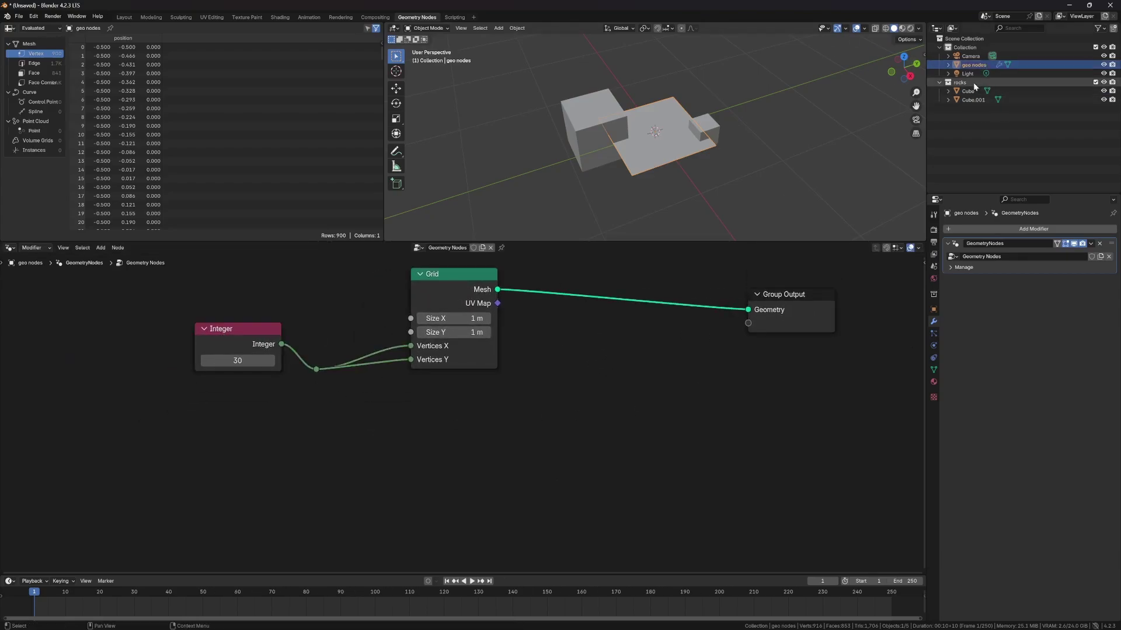
Add a Collection Info node for the rocks collection, set it to Relative, and space out the surrounding nodes
{"action": "left_click_drag", "start_coordinate": [960, 82], "coordinate": [285, 445]}
{"action": "left_click", "coordinate": [807, 315]}
{"action": "left_click_drag", "start_coordinate": [807, 318], "coordinate": [809, 317]}
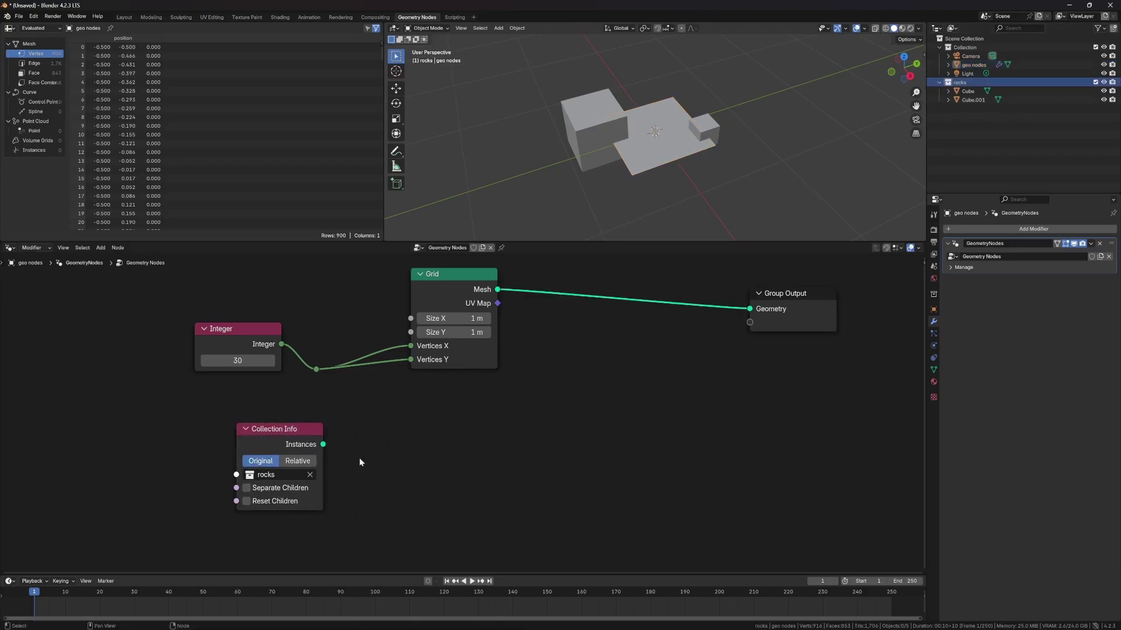
{"action": "left_click", "coordinate": [297, 461]}
{"action": "left_click_drag", "start_coordinate": [447, 277], "coordinate": [464, 283]}
{"action": "left_click_drag", "start_coordinate": [229, 351], "coordinate": [206, 344]}
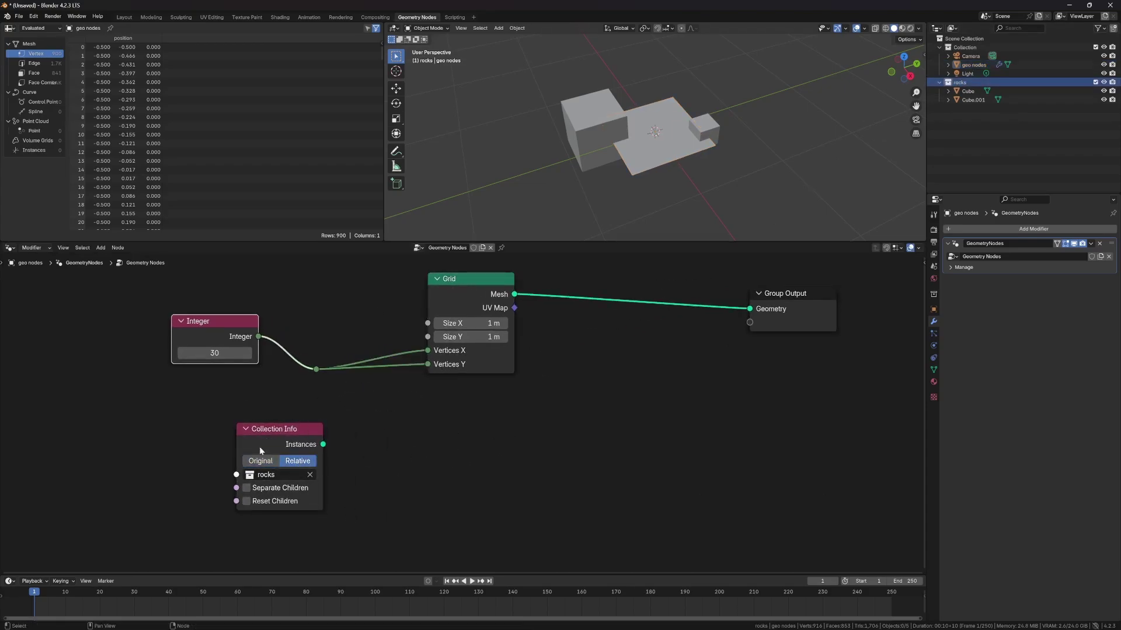
{"action": "left_click_drag", "start_coordinate": [297, 453], "coordinate": [294, 447]}
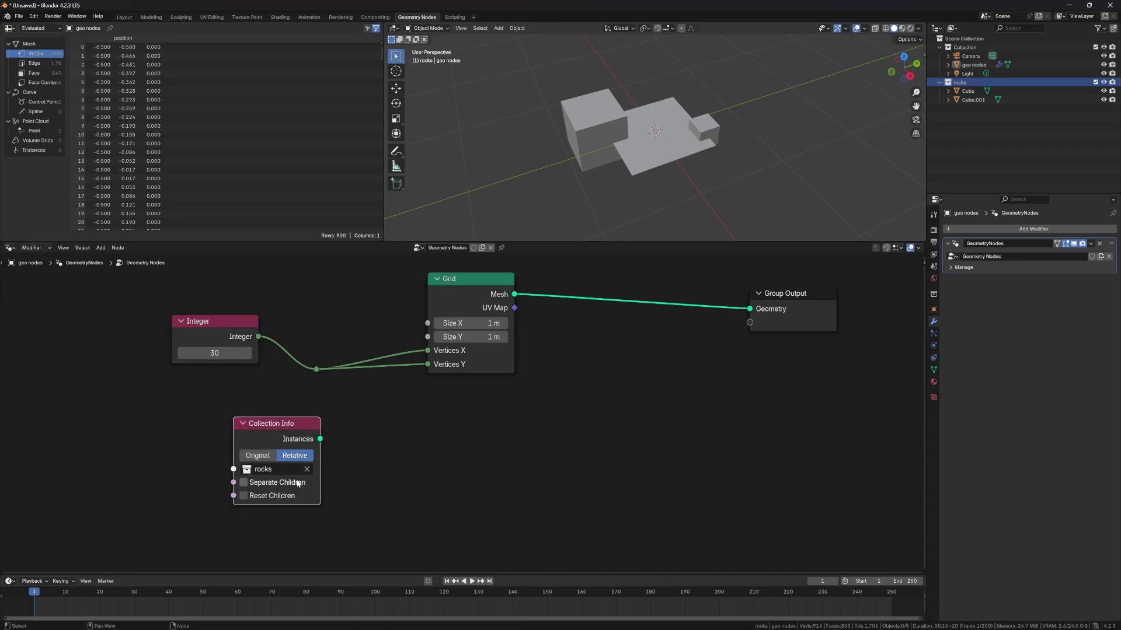
Add a Realize Instances node fed by the Collection Info node's Instances output
{"action": "left_click_drag", "start_coordinate": [320, 439], "coordinate": [455, 469]}
{"action": "type", "text": "realize"}
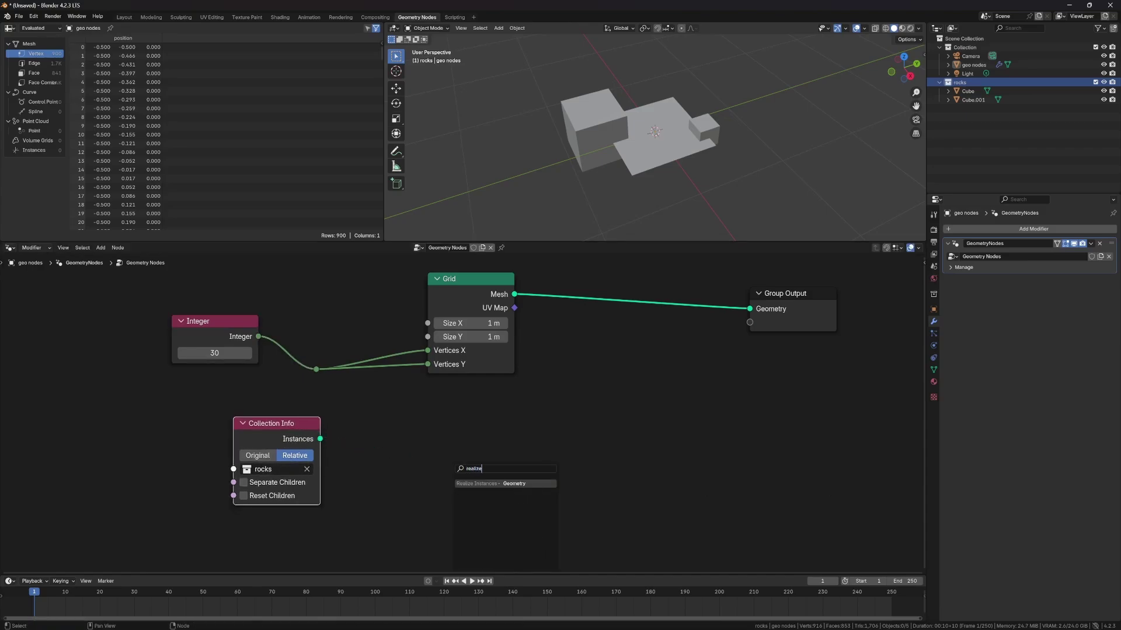
{"action": "key", "text": "Return"}
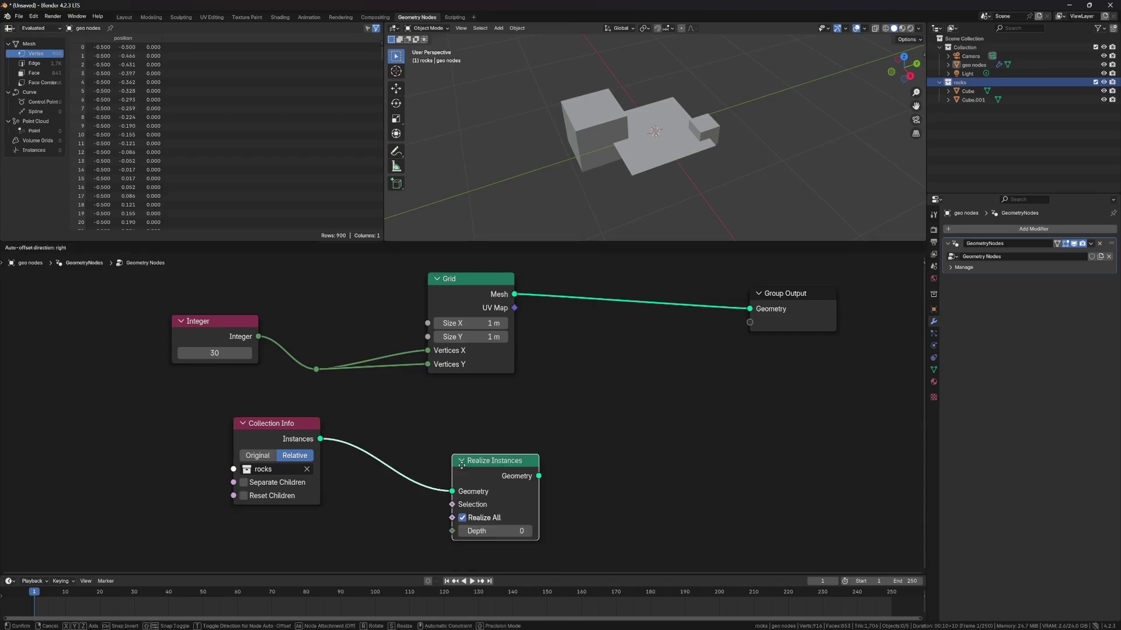
{"action": "left_click", "coordinate": [470, 414]}
Move the Collection Info and Realize Instances nodes below the Grid chain and widen the gap between Grid and Group Output
{"action": "left_click_drag", "start_coordinate": [435, 417], "coordinate": [310, 480]}
{"action": "left_click_drag", "start_coordinate": [422, 437], "coordinate": [365, 476]}
{"action": "left_click_drag", "start_coordinate": [811, 323], "coordinate": [853, 325]}
{"action": "left_click_drag", "start_coordinate": [460, 288], "coordinate": [406, 287]}
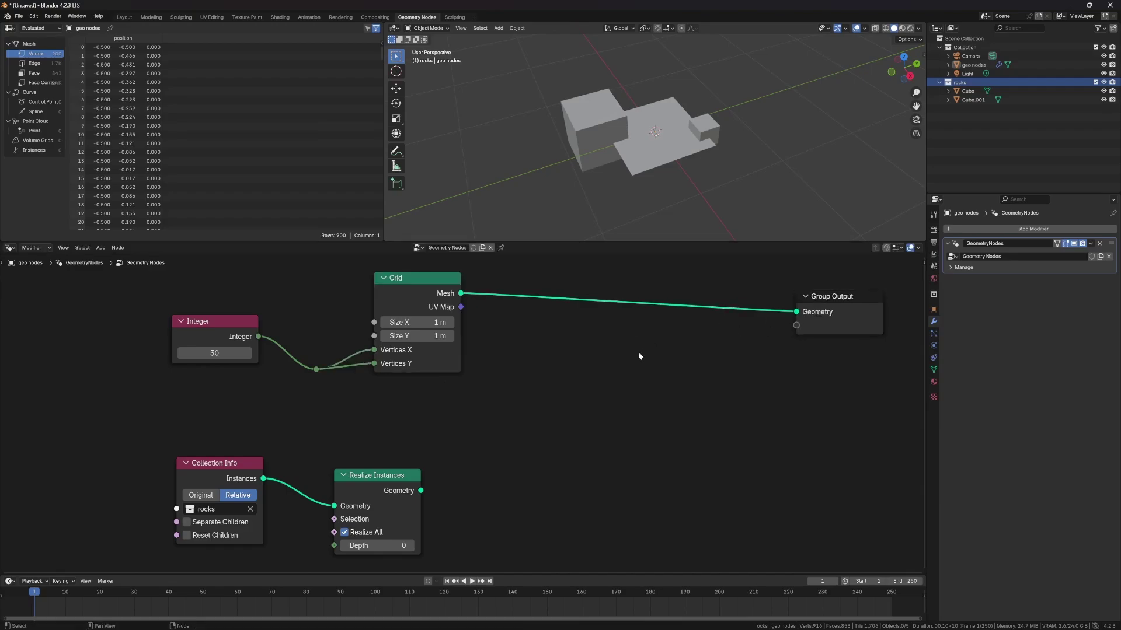
Add a Wave Texture node in the open space between the Grid and Group Output nodes
{"action": "key", "text": "shift+a"}
{"action": "mouse_move", "coordinate": [597, 386]}
{"action": "type", "text": "wave"}
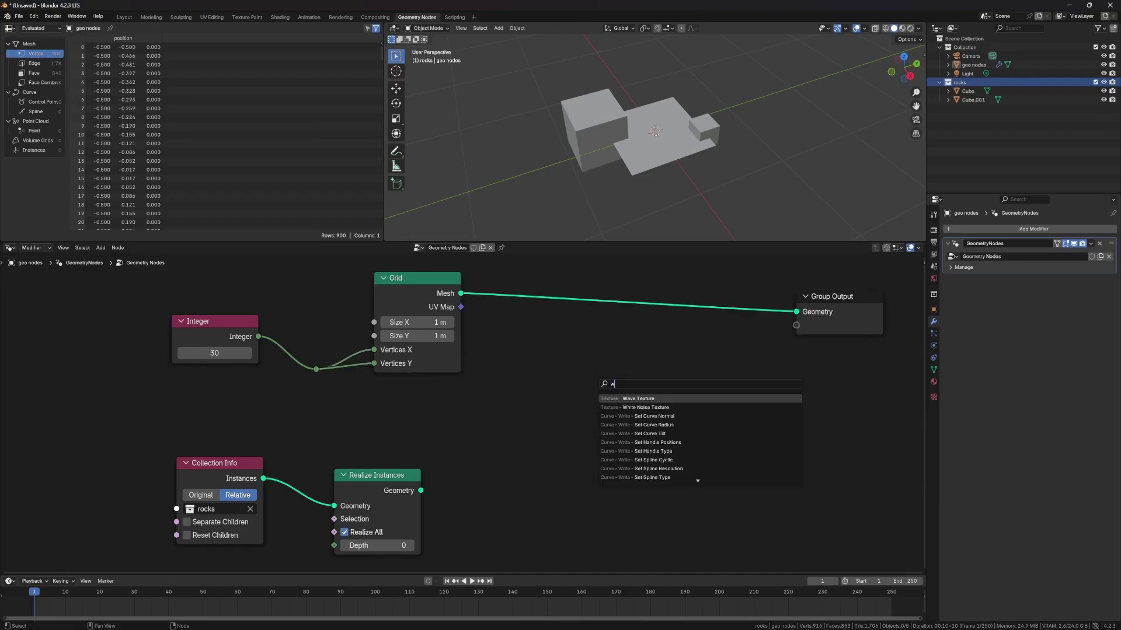
{"action": "left_click", "coordinate": [643, 398]}
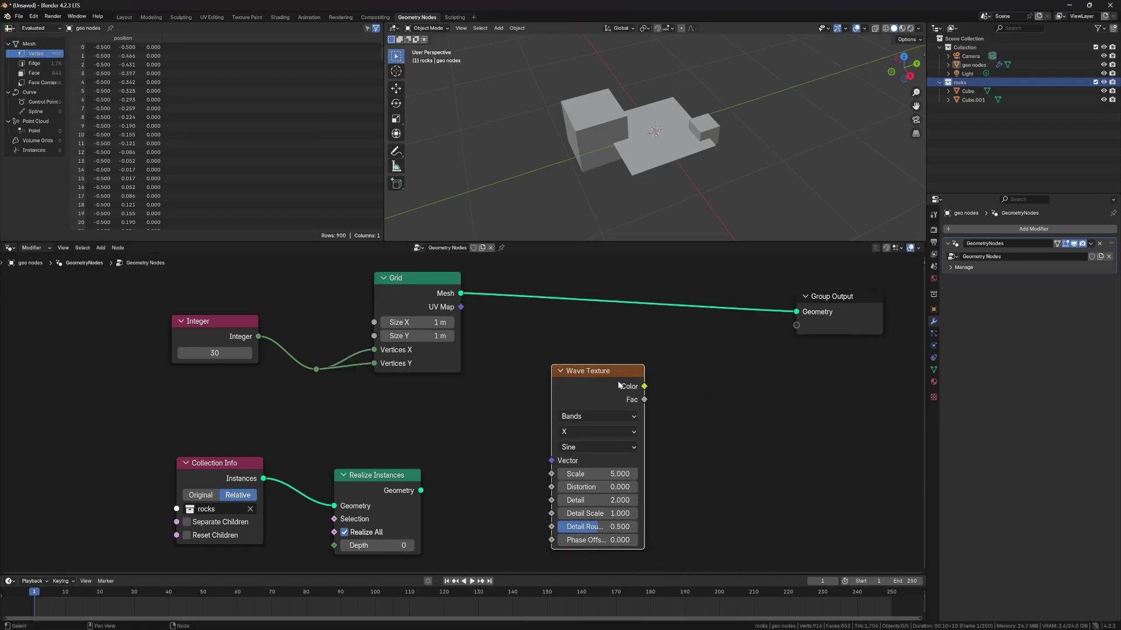
{"action": "left_click", "coordinate": [592, 398]}
Preview the Wave Texture's Color on the plane through a Viewer node that takes the Grid's Mesh as its Geometry
{"action": "left_click", "coordinate": [583, 403], "text": "ctrl+shift"}
{"action": "left_click_drag", "start_coordinate": [646, 382], "coordinate": [740, 380]}
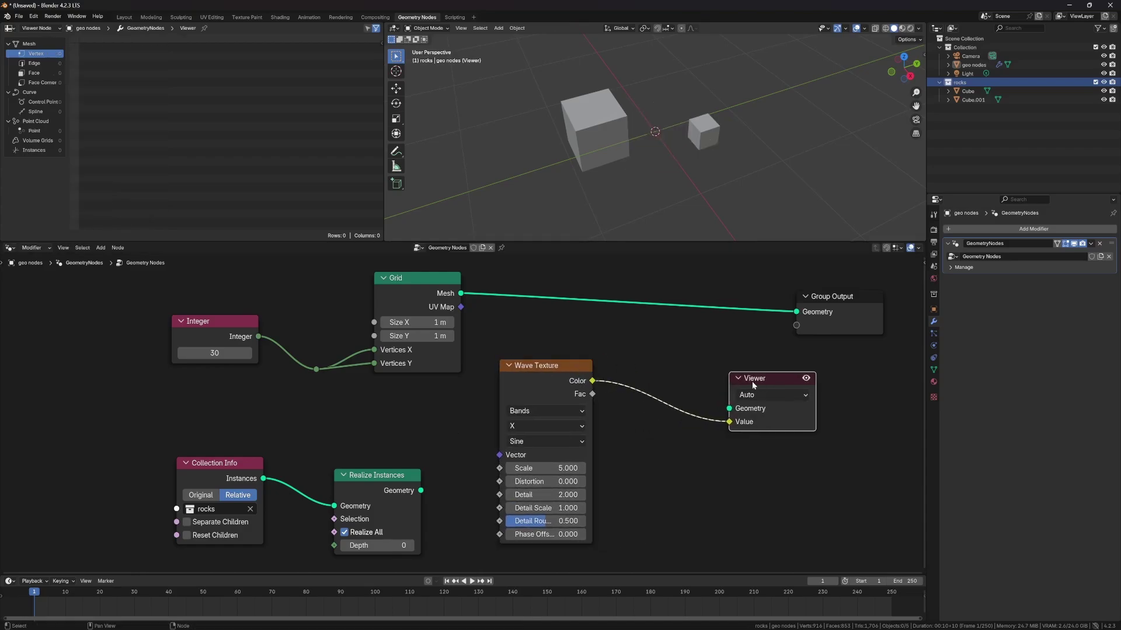
{"action": "left_click_drag", "start_coordinate": [543, 365], "coordinate": [541, 373]}
{"action": "left_click_drag", "start_coordinate": [461, 293], "coordinate": [729, 408]}
{"action": "left_click_drag", "start_coordinate": [548, 372], "coordinate": [559, 371]}
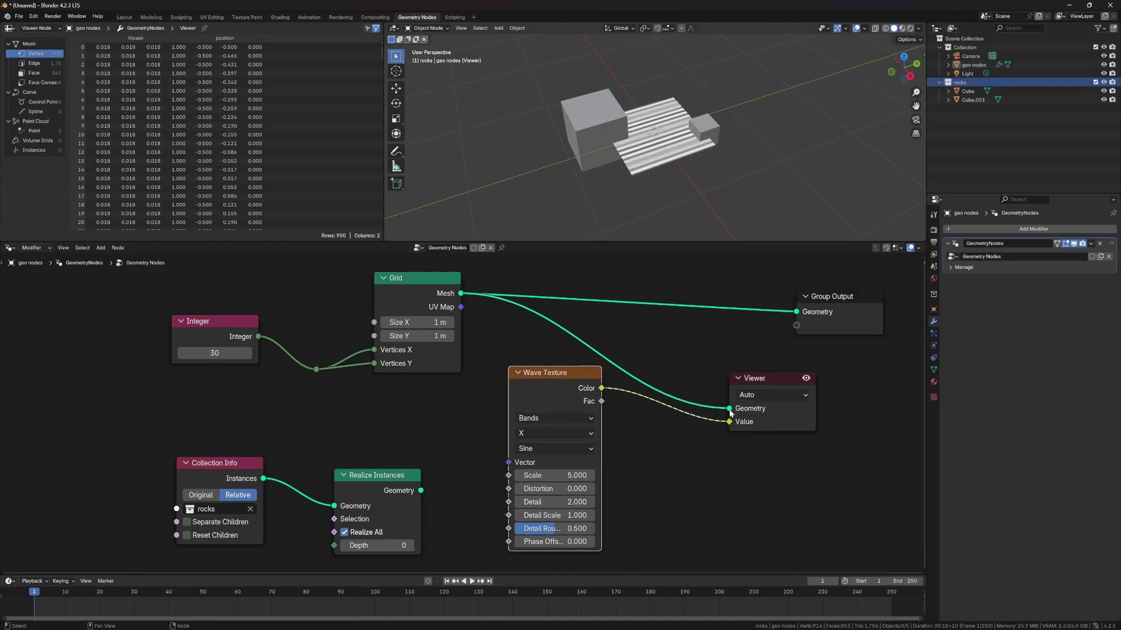
{"action": "scroll", "coordinate": [695, 156], "scroll_direction": "up", "scroll_amount": 5}
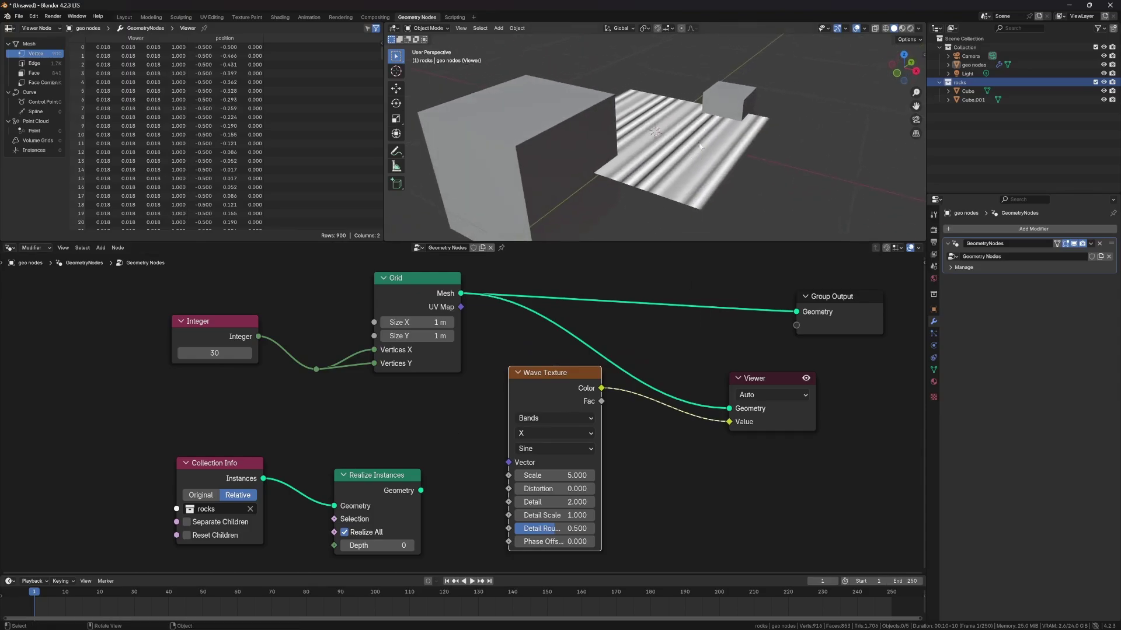
Insert a Capture Attribute node into the link between the Grid's Mesh and the Group Output
{"action": "left_click_drag", "start_coordinate": [769, 377], "coordinate": [772, 372]}
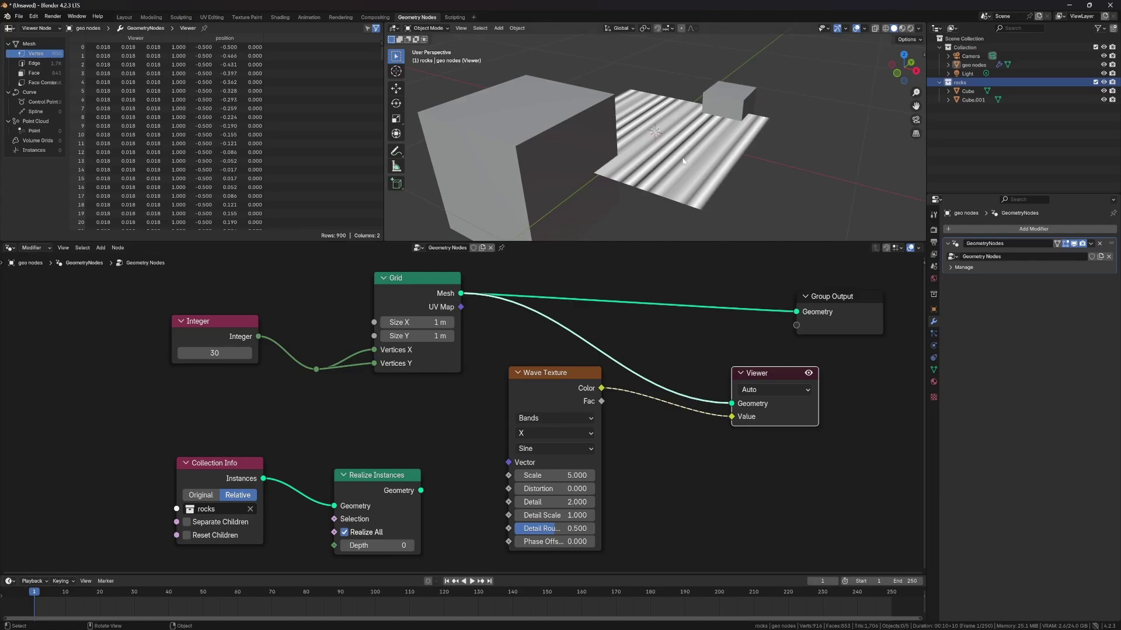
{"action": "key", "text": "shift+a"}
{"action": "type", "text": "c"}
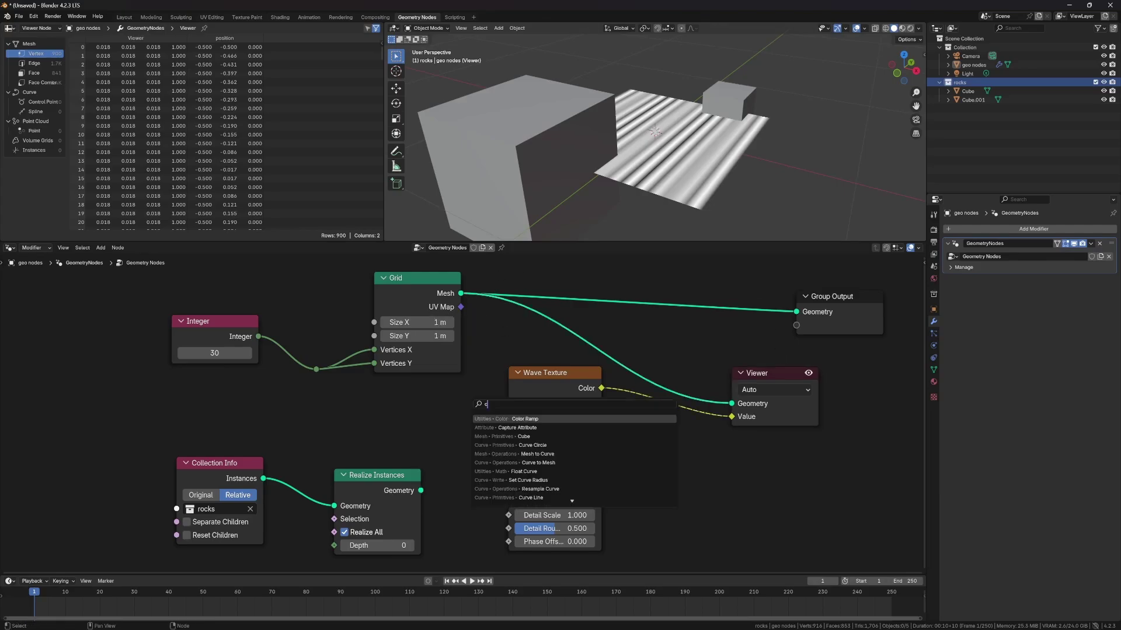
{"action": "type", "text": "aptu"}
{"action": "key", "text": "Return"}
{"action": "left_click", "coordinate": [530, 266]}
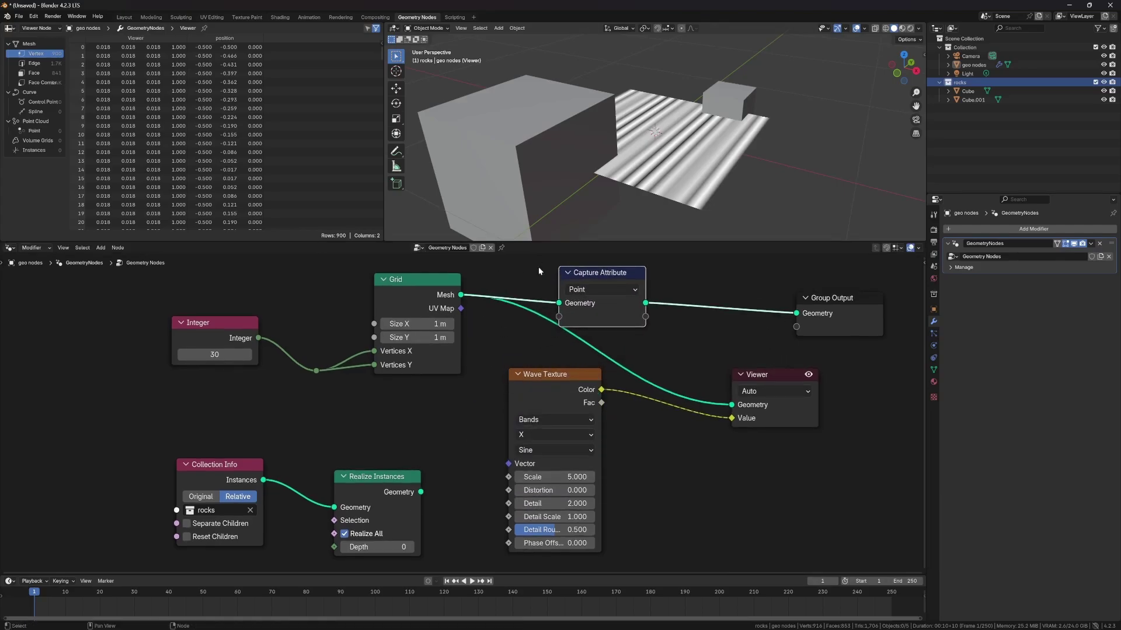
Add a Position node, feed it into Capture Attribute and connect the captured Position to the Wave Texture's Vector
{"action": "key", "text": "shift+a"}
{"action": "mouse_move", "coordinate": [518, 341]}
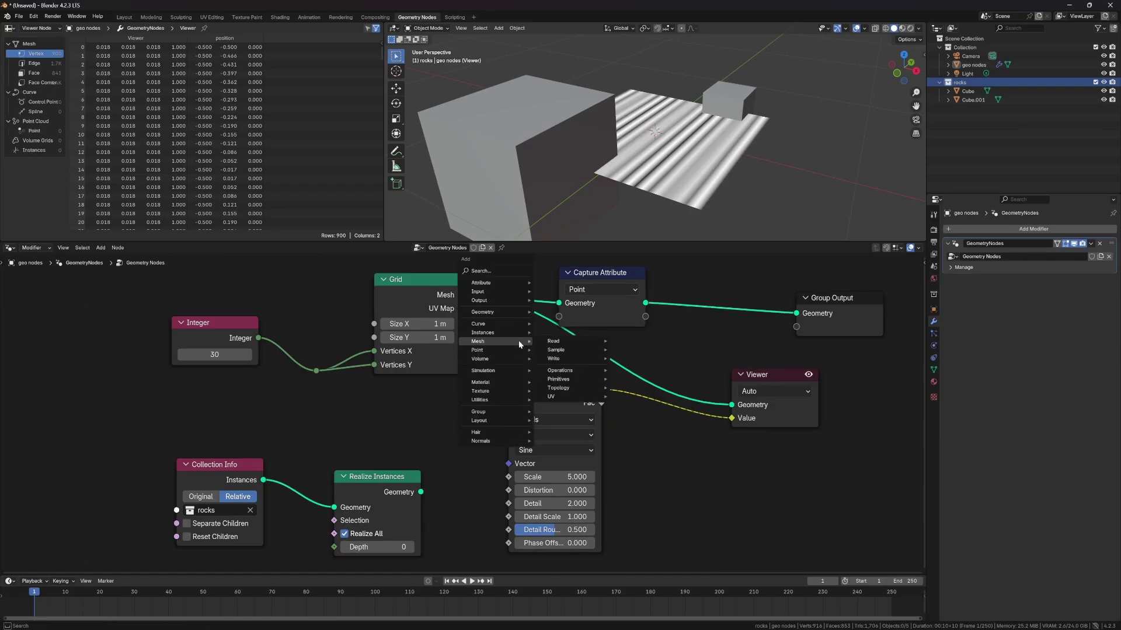
{"action": "type", "text": "pol"}
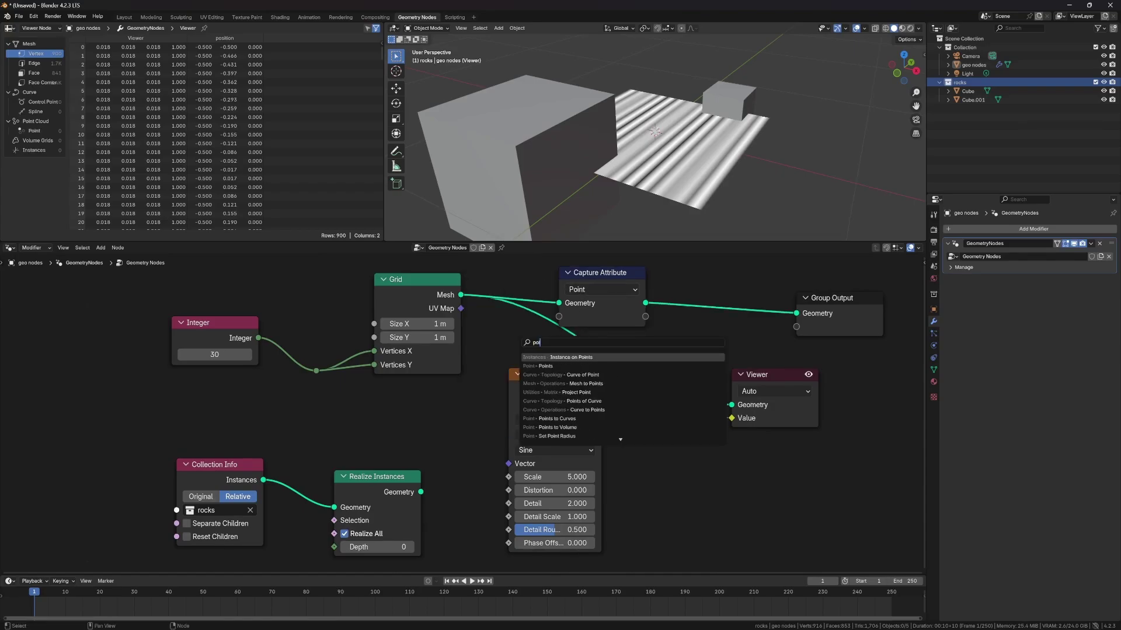
{"action": "key", "text": "BackSpace"}
{"action": "key", "text": "BackSpace"}
{"action": "type", "text": "os"}
{"action": "key", "text": "Return"}
{"action": "left_click", "coordinate": [694, 492]}
{"action": "left_click_drag", "start_coordinate": [781, 514], "coordinate": [508, 463]}
{"action": "left_click_drag", "start_coordinate": [736, 510], "coordinate": [472, 364]}
Try the Y and Z bands directions on the Wave Texture
{"action": "left_click", "coordinate": [593, 444]}
{"action": "left_click", "coordinate": [601, 486]}
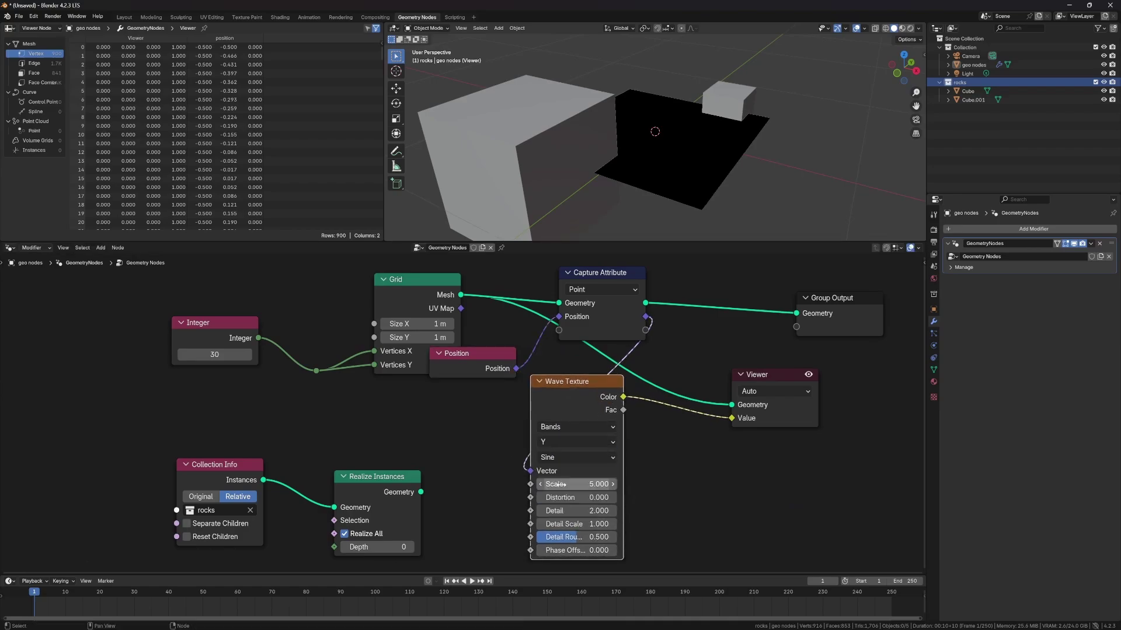
{"action": "left_click", "coordinate": [563, 449]}
{"action": "left_click", "coordinate": [556, 499]}
Spread out the Wave Texture, Grid, Position and Capture Attribute nodes and set the Capture Attribute domain to Face
{"action": "left_click_drag", "start_coordinate": [576, 382], "coordinate": [611, 390]}
{"action": "left_click_drag", "start_coordinate": [430, 284], "coordinate": [386, 274]}
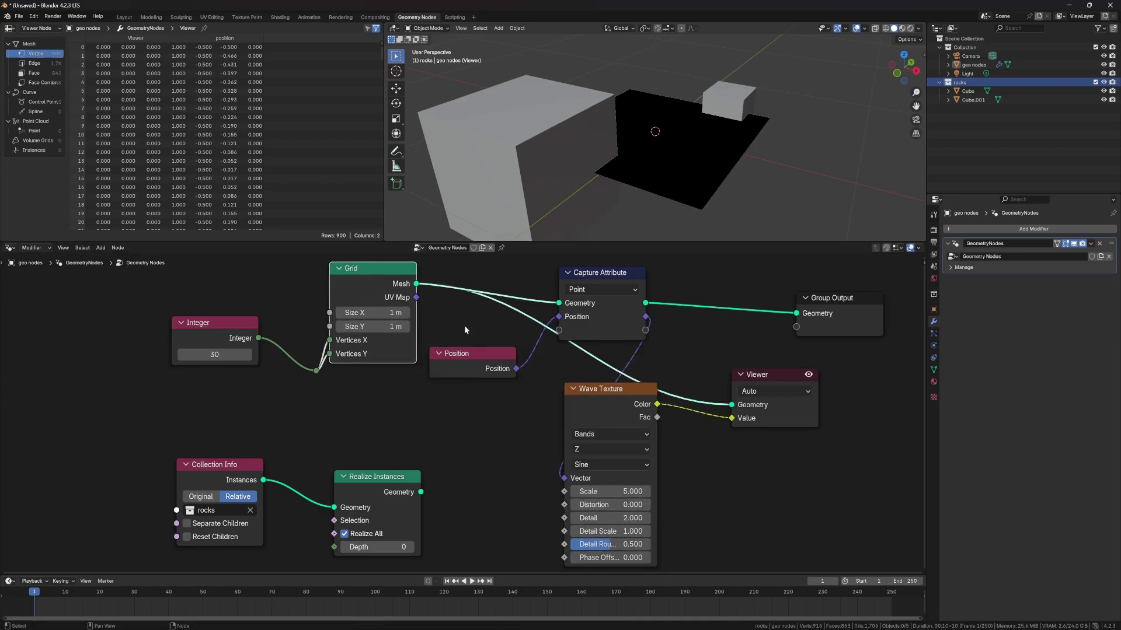
{"action": "left_click_drag", "start_coordinate": [466, 354], "coordinate": [466, 374]}
{"action": "left_click_drag", "start_coordinate": [604, 275], "coordinate": [558, 269]}
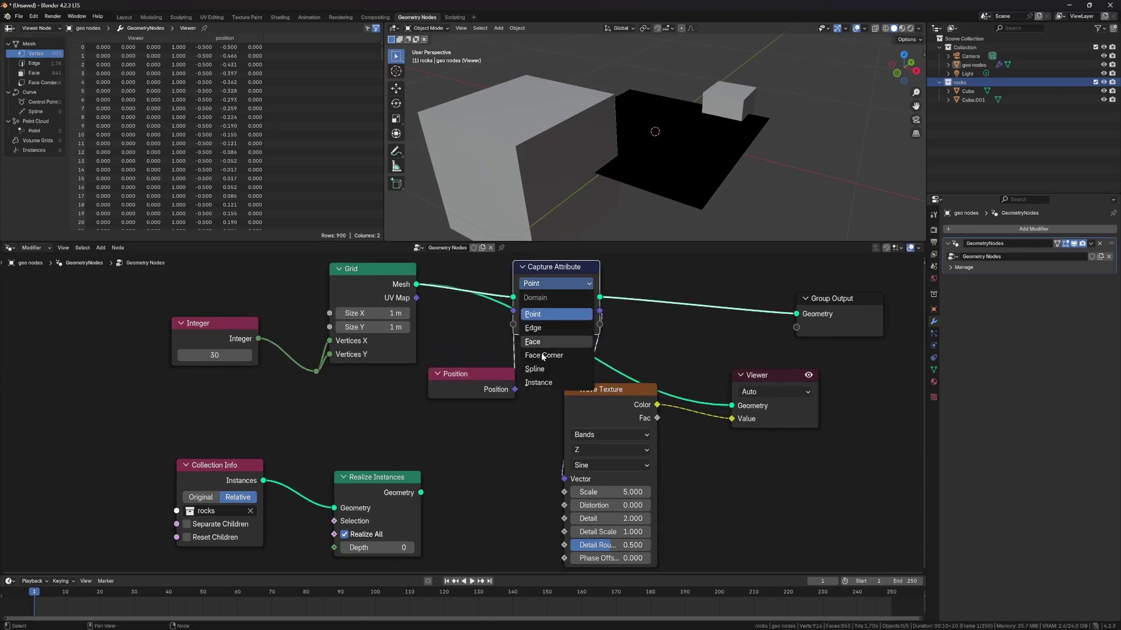
{"action": "left_click", "coordinate": [535, 342]}
Preview the Wave Texture's Fac in the Viewer using Capture Attribute's Geometry, repositioning the nodes around them
{"action": "left_click_drag", "start_coordinate": [774, 375], "coordinate": [811, 362]}
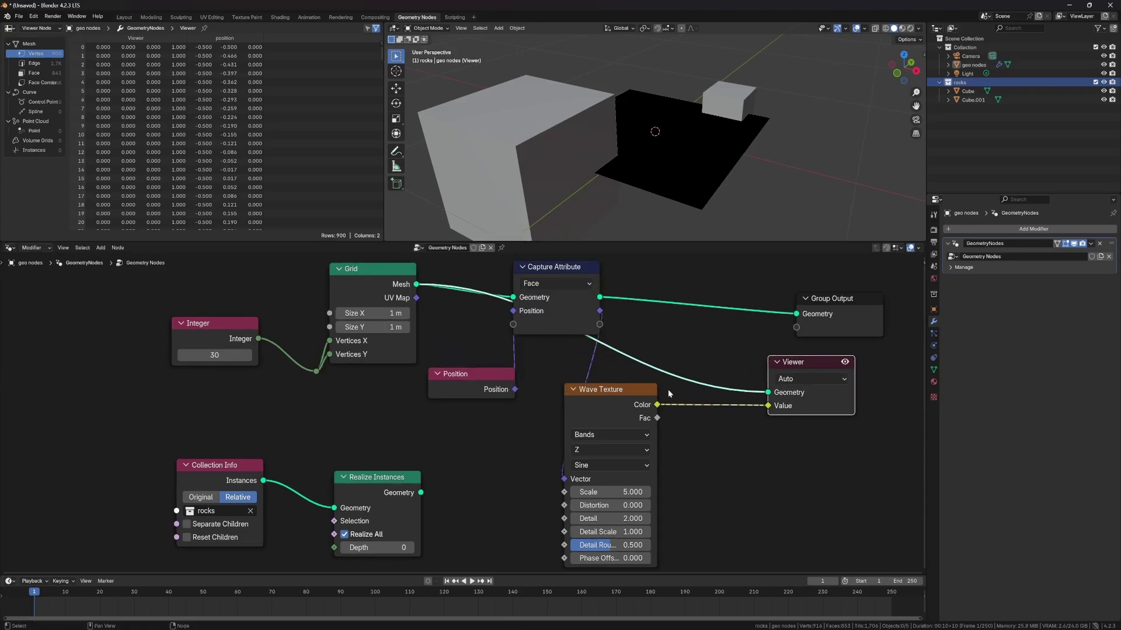
{"action": "left_click_drag", "start_coordinate": [621, 400], "coordinate": [643, 396]}
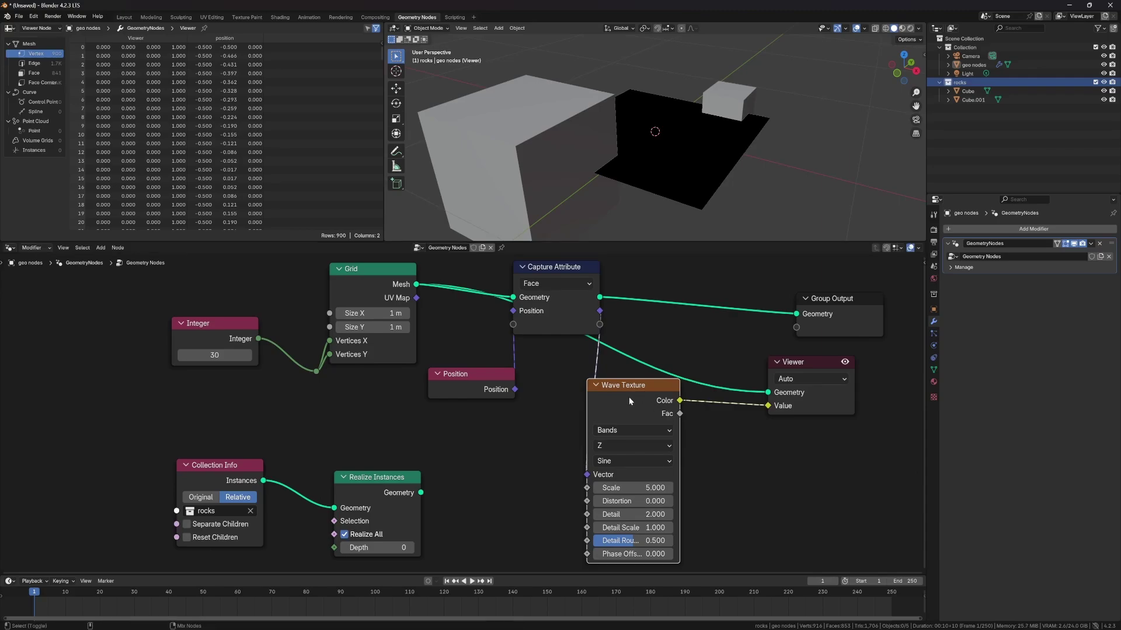
{"action": "left_click", "coordinate": [628, 397], "text": "ctrl+shift"}
{"action": "left_click", "coordinate": [627, 395], "text": "ctrl+shift"}
{"action": "left_click_drag", "start_coordinate": [757, 352], "coordinate": [775, 353]}
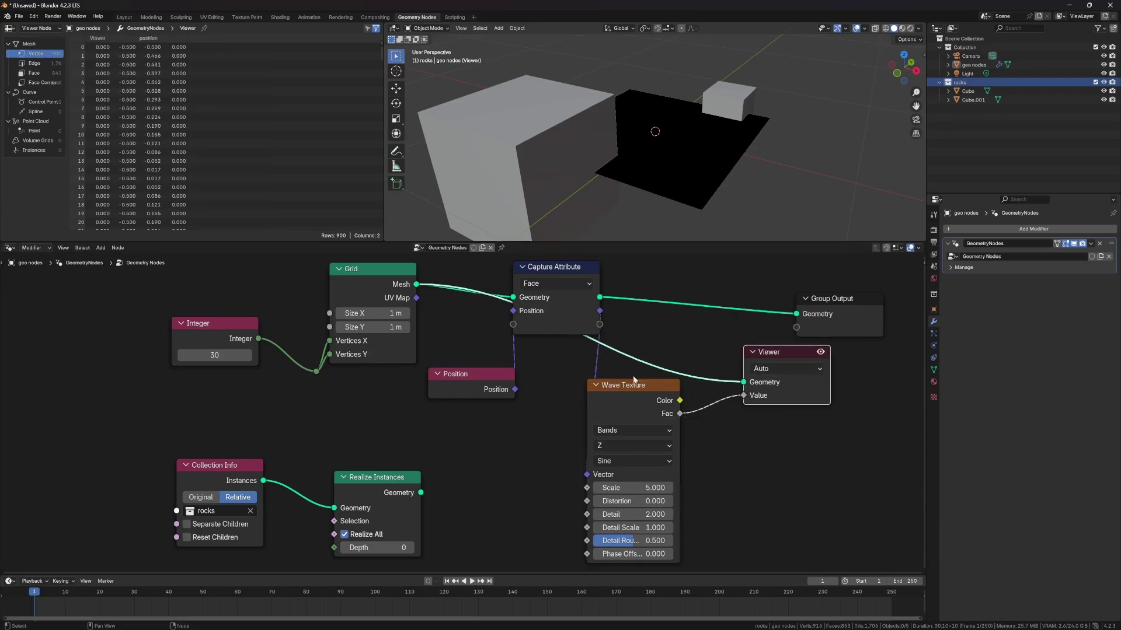
{"action": "left_click_drag", "start_coordinate": [621, 408], "coordinate": [580, 396]}
{"action": "left_click_drag", "start_coordinate": [778, 353], "coordinate": [830, 369]}
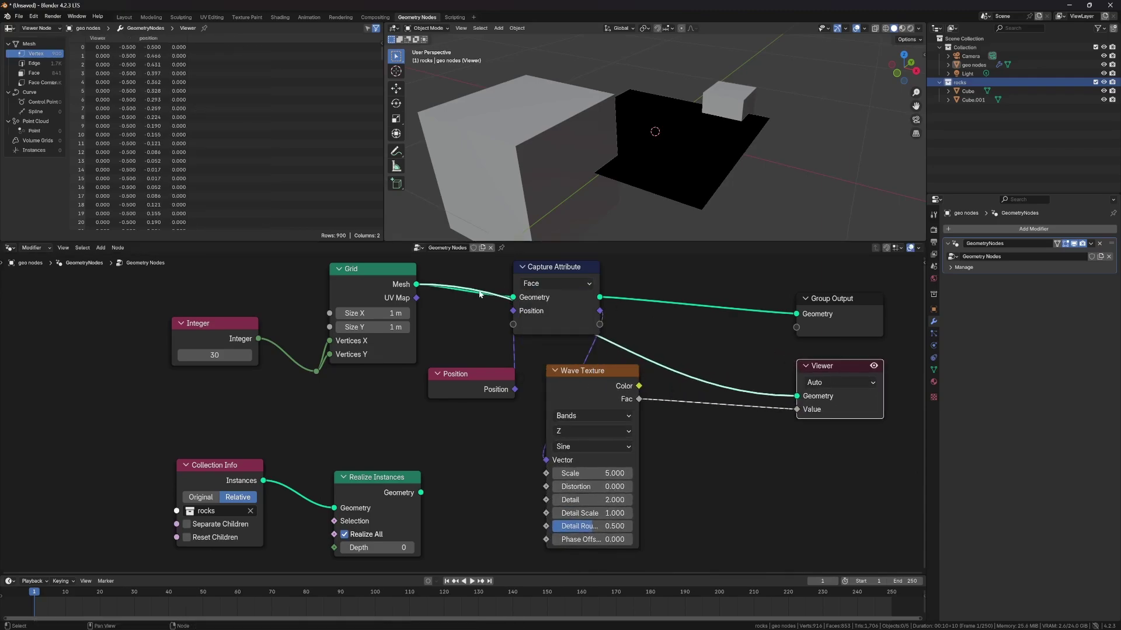
{"action": "left_click_drag", "start_coordinate": [562, 272], "coordinate": [514, 267]}
{"action": "left_click_drag", "start_coordinate": [627, 408], "coordinate": [743, 420]}
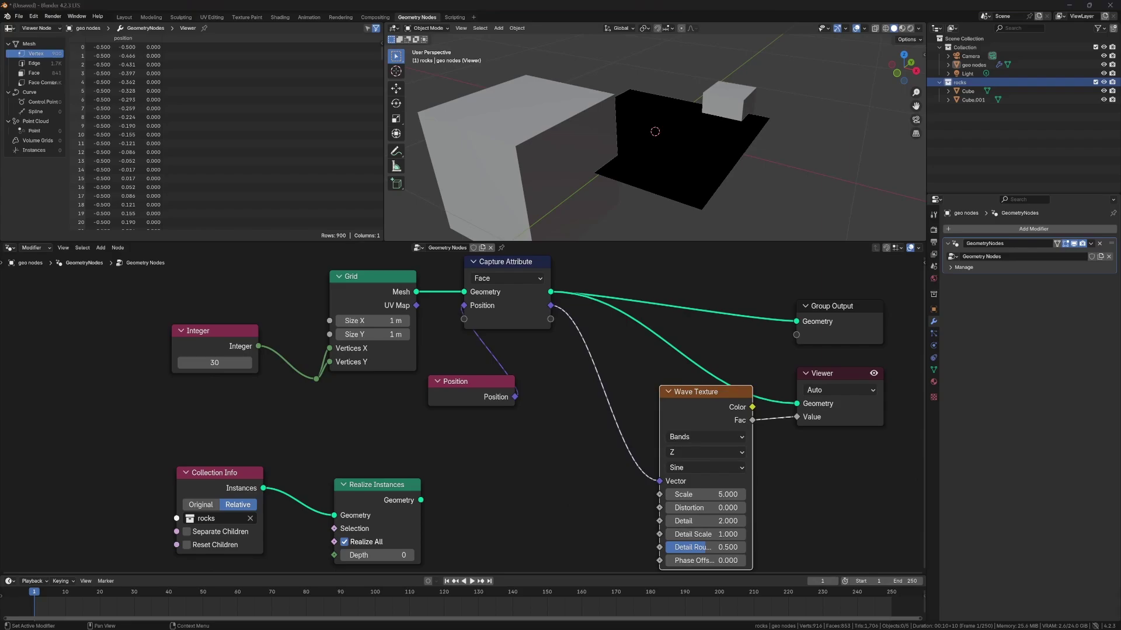
Set the Capture Attribute domain to Point and the Wave Texture's bands direction to Y
{"action": "left_click", "coordinate": [506, 279]}
{"action": "left_click", "coordinate": [491, 309]}
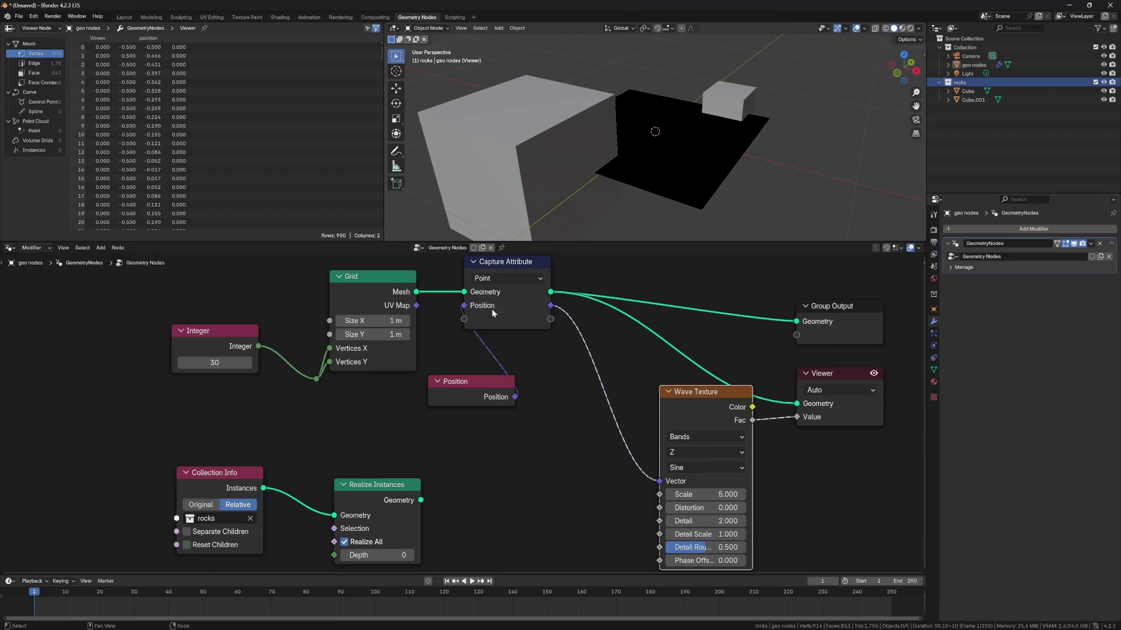
{"action": "left_click", "coordinate": [689, 453]}
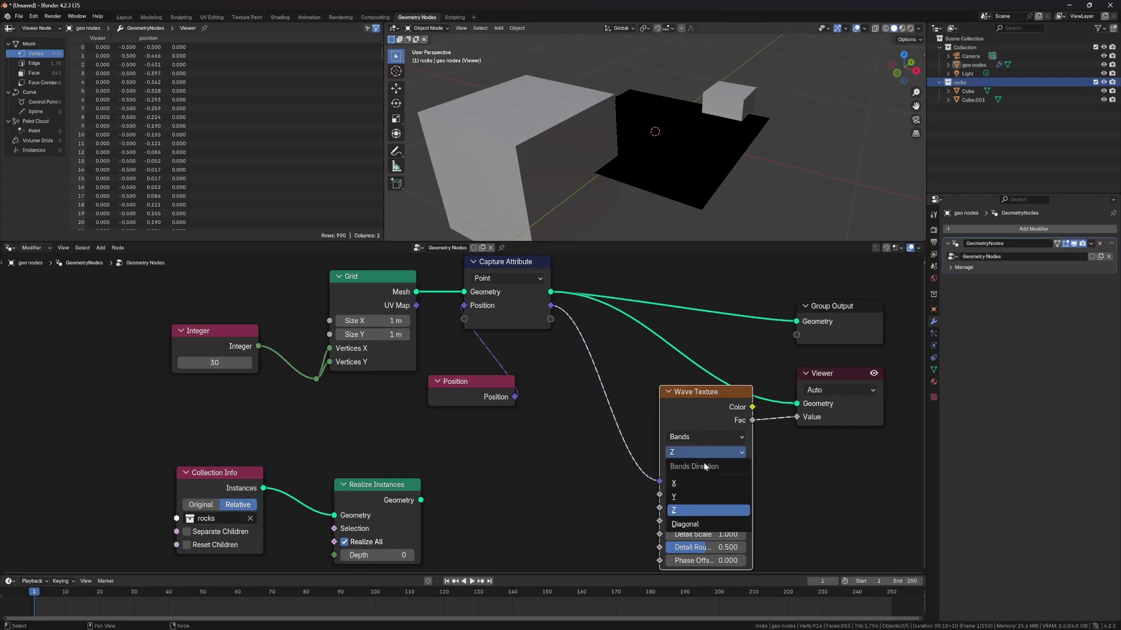
{"action": "left_click", "coordinate": [677, 497]}
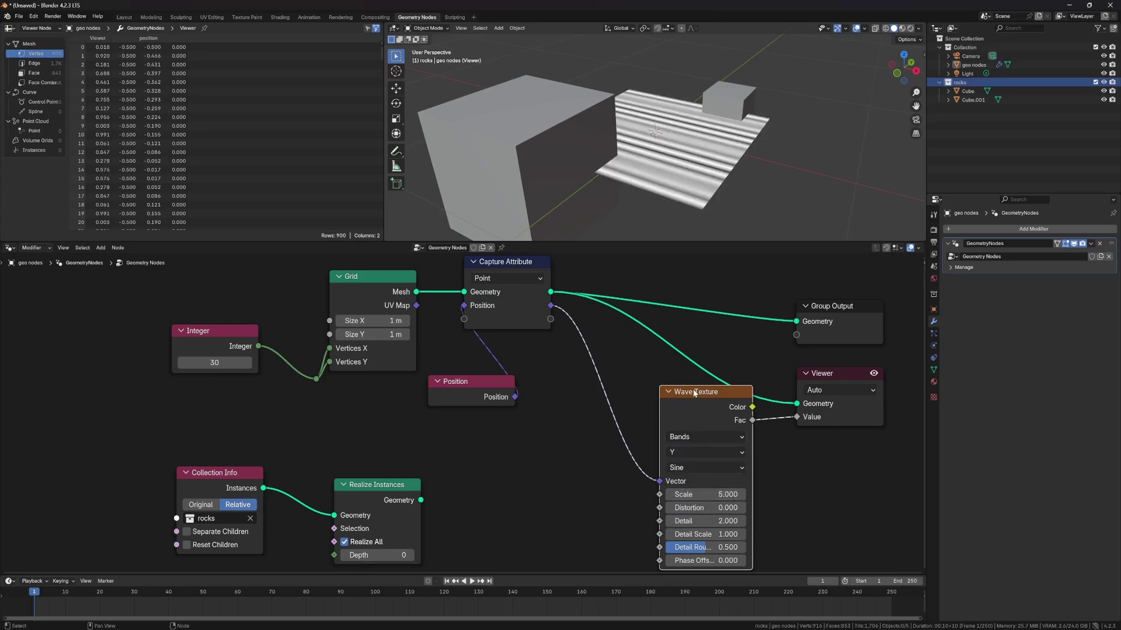
Move the Wave Texture closer to Capture Attribute and relink the captured Position to its Vector
{"action": "left_click_drag", "start_coordinate": [688, 396], "coordinate": [612, 368]}
{"action": "left_click_drag", "start_coordinate": [520, 263], "coordinate": [525, 270]}
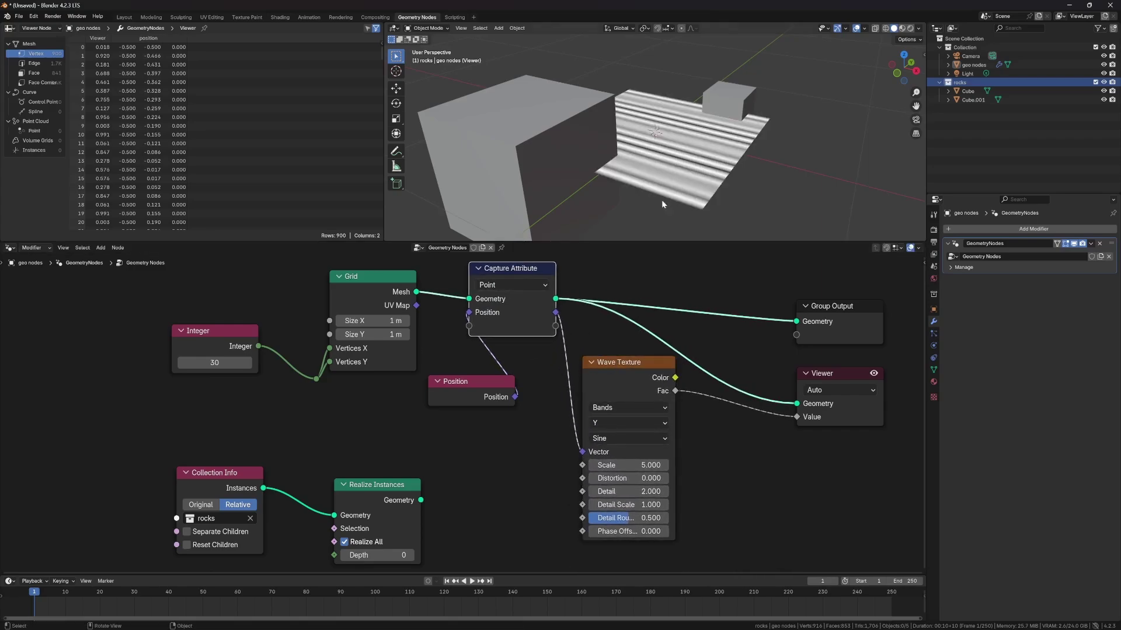
{"action": "middle_click_drag", "start_coordinate": [607, 158], "coordinate": [566, 193]}
{"action": "mouse_move", "coordinate": [627, 371]}
{"action": "left_mouse_down"}
{"action": "mouse_move", "coordinate": [595, 382]}
{"action": "mouse_move", "coordinate": [619, 390]}
{"action": "left_mouse_up"}
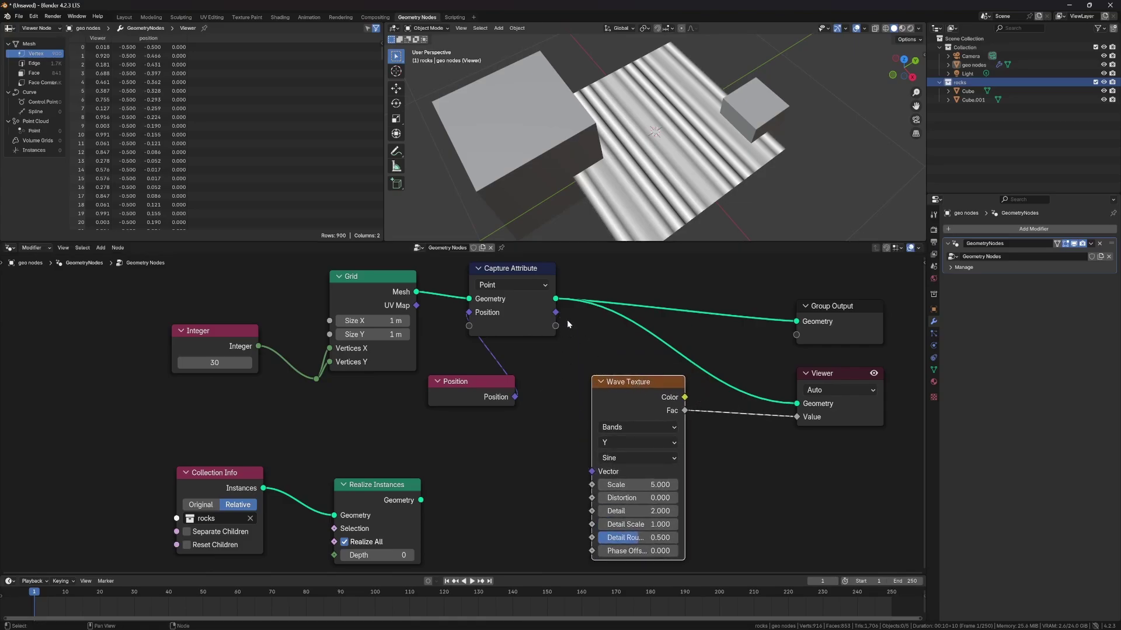
{"action": "left_click_drag", "start_coordinate": [556, 313], "coordinate": [592, 471]}
Rearrange the Grid, Capture Attribute, Position, Wave Texture and Viewer nodes into a wider, more readable layout
{"action": "left_click_drag", "start_coordinate": [628, 385], "coordinate": [608, 356]}
{"action": "left_click_drag", "start_coordinate": [510, 276], "coordinate": [518, 274]}
{"action": "left_click_drag", "start_coordinate": [495, 387], "coordinate": [518, 393]}
{"action": "left_click_drag", "start_coordinate": [368, 276], "coordinate": [331, 276]}
{"action": "left_click_drag", "start_coordinate": [510, 390], "coordinate": [530, 370]}
{"action": "middle_click_drag", "start_coordinate": [789, 372], "coordinate": [756, 432]}
{"action": "left_click_drag", "start_coordinate": [805, 434], "coordinate": [835, 431]}
{"action": "left_click_drag", "start_coordinate": [810, 366], "coordinate": [835, 320]}
{"action": "left_click_drag", "start_coordinate": [820, 432], "coordinate": [835, 414]}
{"action": "left_click_drag", "start_coordinate": [499, 328], "coordinate": [461, 305]}
{"action": "left_click_drag", "start_coordinate": [491, 426], "coordinate": [447, 413]}
{"action": "left_click_drag", "start_coordinate": [592, 414], "coordinate": [614, 404]}
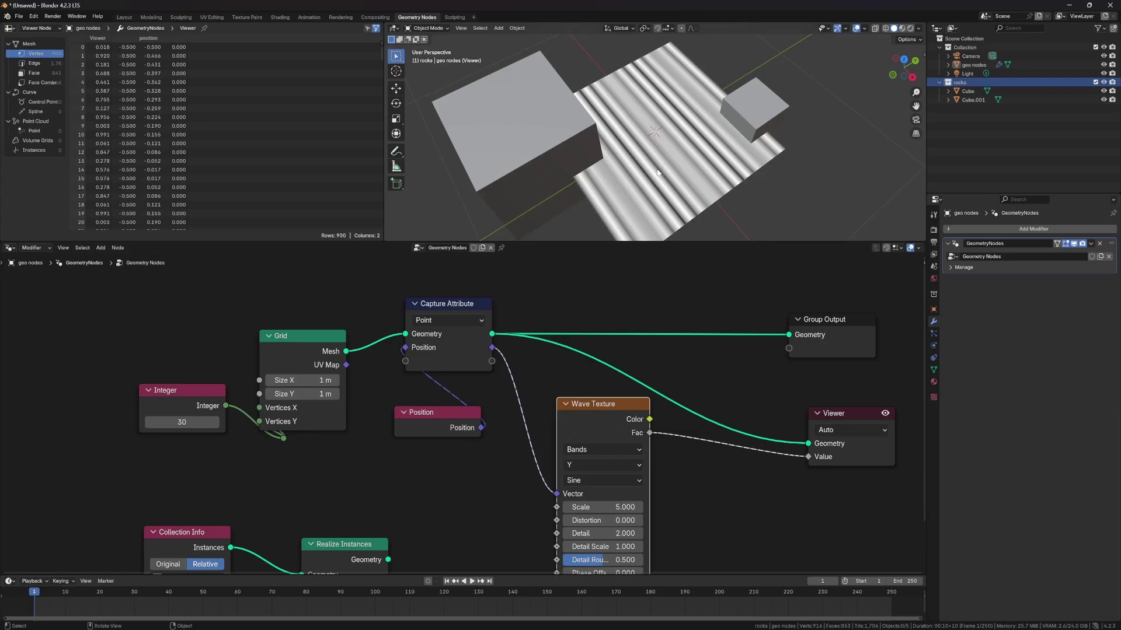
Try the X bands direction on the Wave Texture and switch it back to Y
{"action": "left_click", "coordinate": [616, 466]}
{"action": "left_click", "coordinate": [588, 496]}
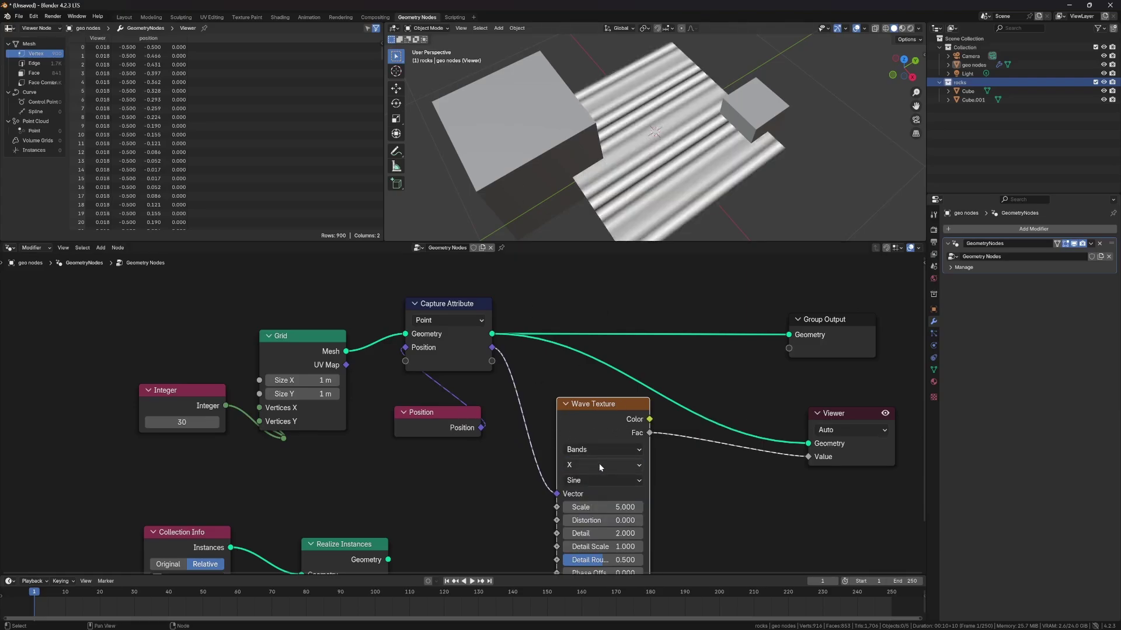
{"action": "left_click", "coordinate": [598, 464]}
{"action": "left_click", "coordinate": [591, 479]}
{"action": "left_click", "coordinate": [591, 473]}
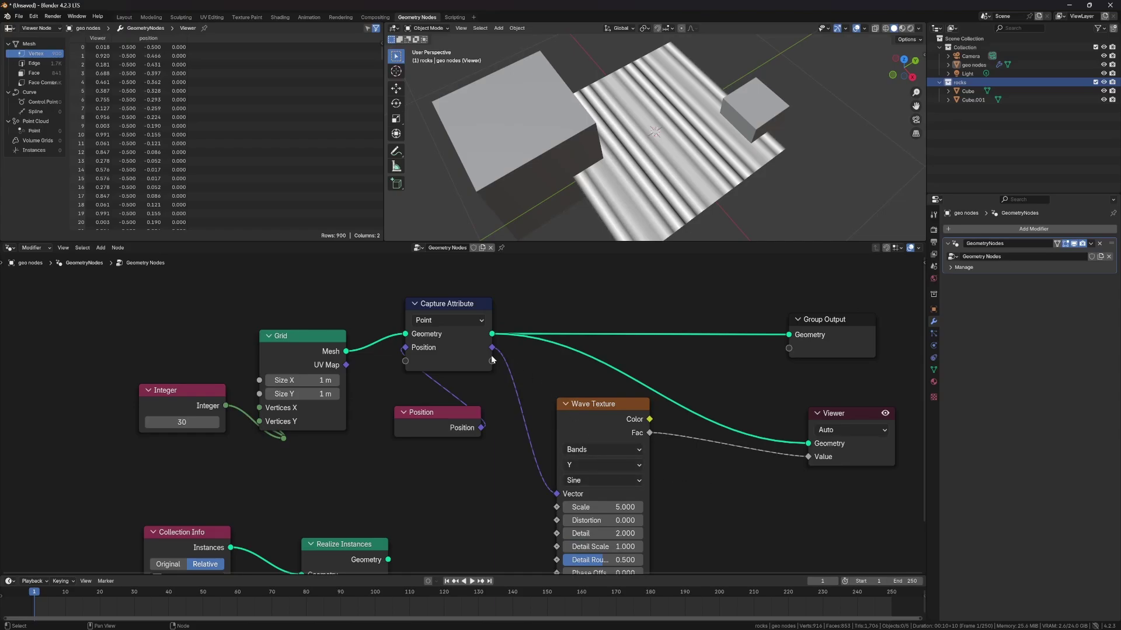
Try the Edge domain on Capture Attribute, inspect the plane's pattern up close, and return the domain to Point
{"action": "mouse_move", "coordinate": [592, 404]}
{"action": "left_mouse_down"}
{"action": "mouse_move", "coordinate": [608, 402]}
{"action": "mouse_move", "coordinate": [590, 398]}
{"action": "left_mouse_up"}
{"action": "left_click_drag", "start_coordinate": [859, 410], "coordinate": [850, 393]}
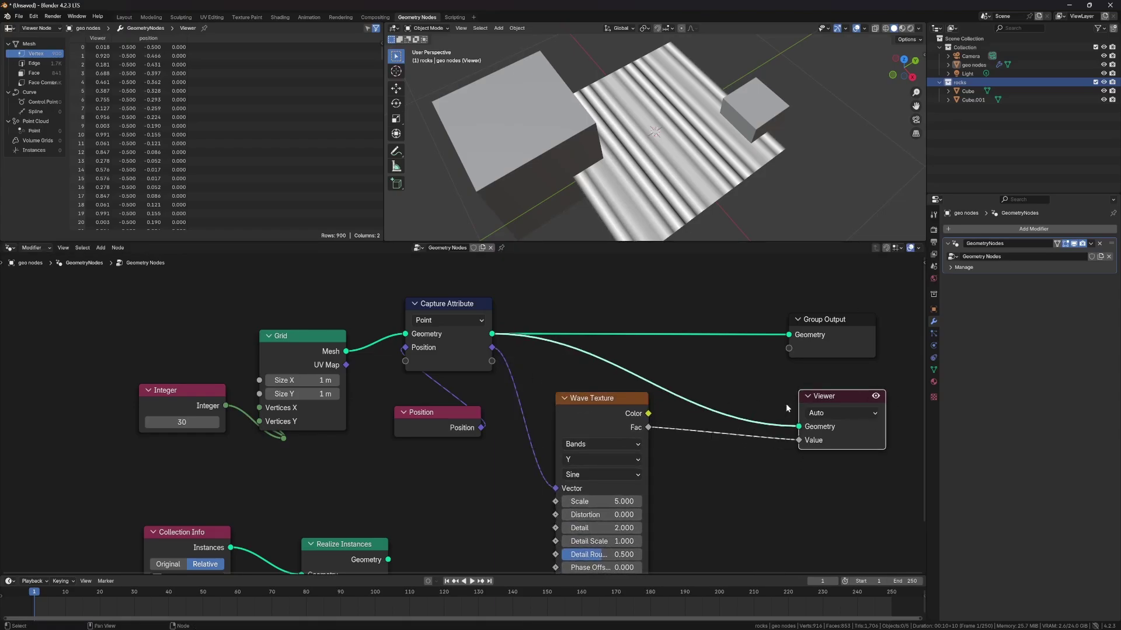
{"action": "left_click", "coordinate": [460, 319]}
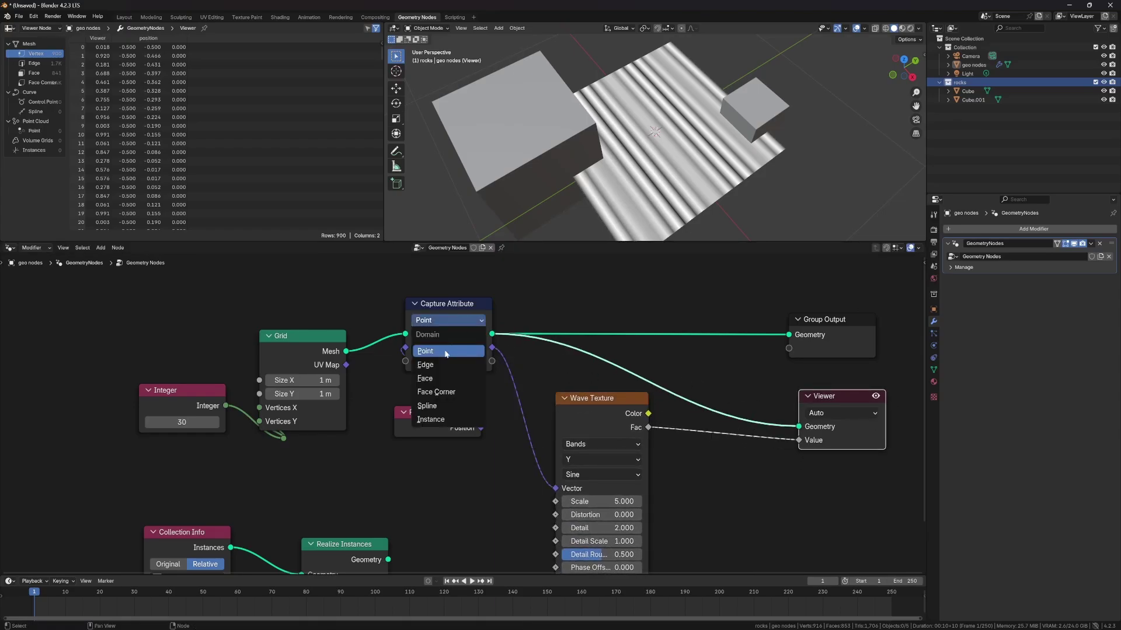
{"action": "left_click", "coordinate": [432, 370]}
{"action": "scroll", "coordinate": [720, 200], "scroll_direction": "up", "scroll_amount": 4}
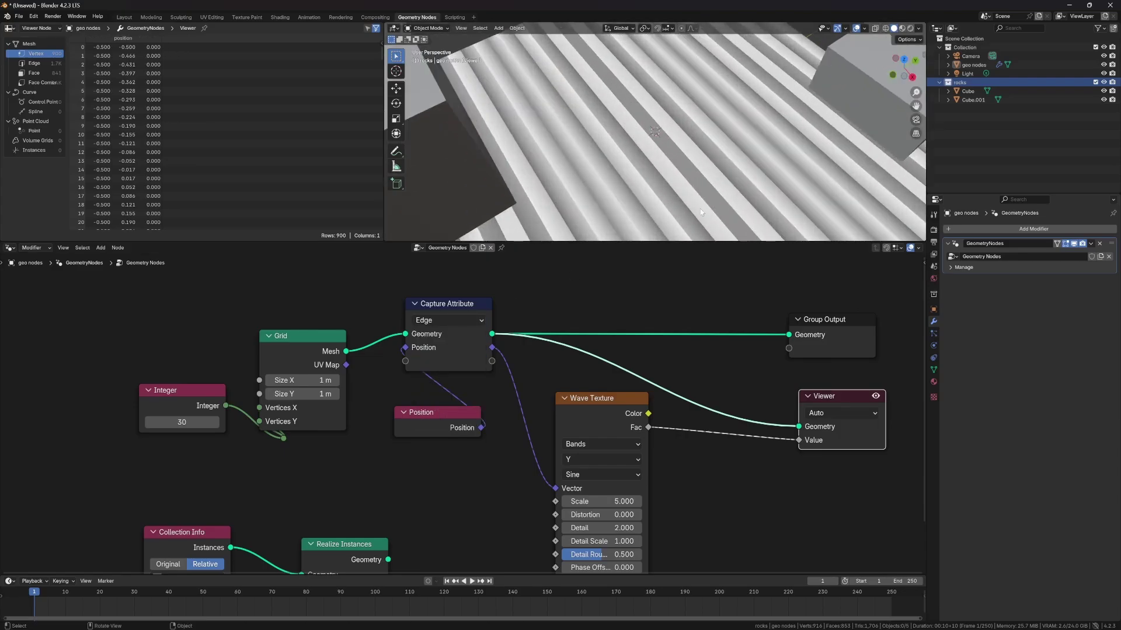
{"action": "mouse_move", "coordinate": [721, 200]}
{"action": "middle_mouse_down"}
{"action": "mouse_move", "coordinate": [703, 168]}
{"action": "mouse_move", "coordinate": [702, 191]}
{"action": "middle_mouse_up"}
{"action": "left_click", "coordinate": [436, 320]}
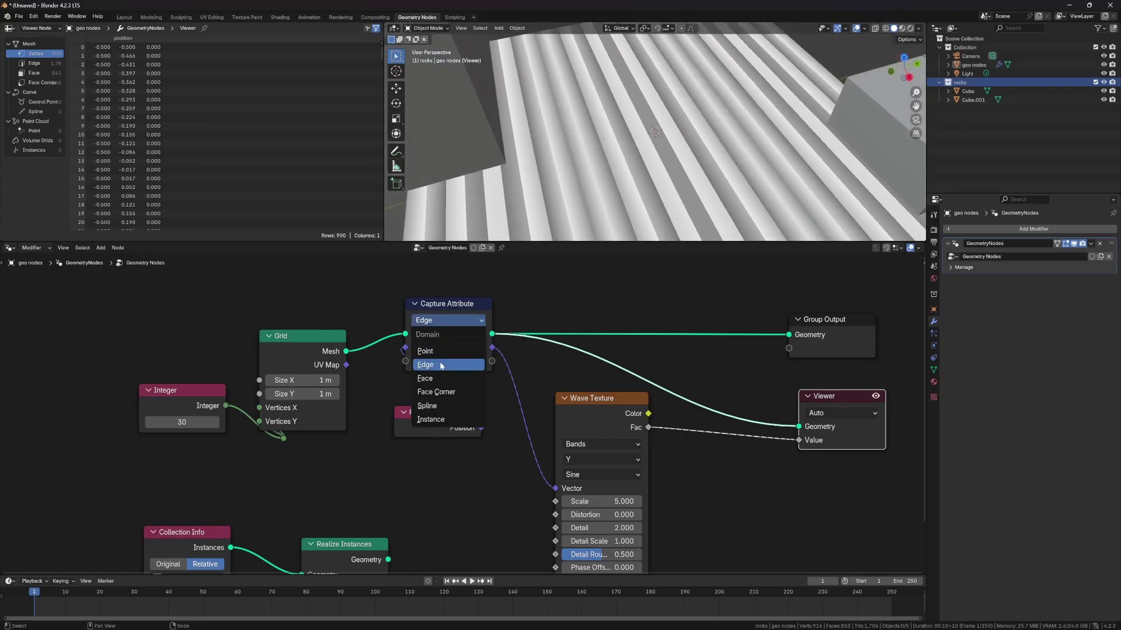
{"action": "left_click", "coordinate": [425, 351]}
Set the Wave Texture's Scale to 3
{"action": "middle_click_drag", "start_coordinate": [630, 187], "coordinate": [645, 243]}
{"action": "left_click", "coordinate": [610, 501]}
{"action": "type", "text": "3"}
{"action": "key", "text": "Return"}
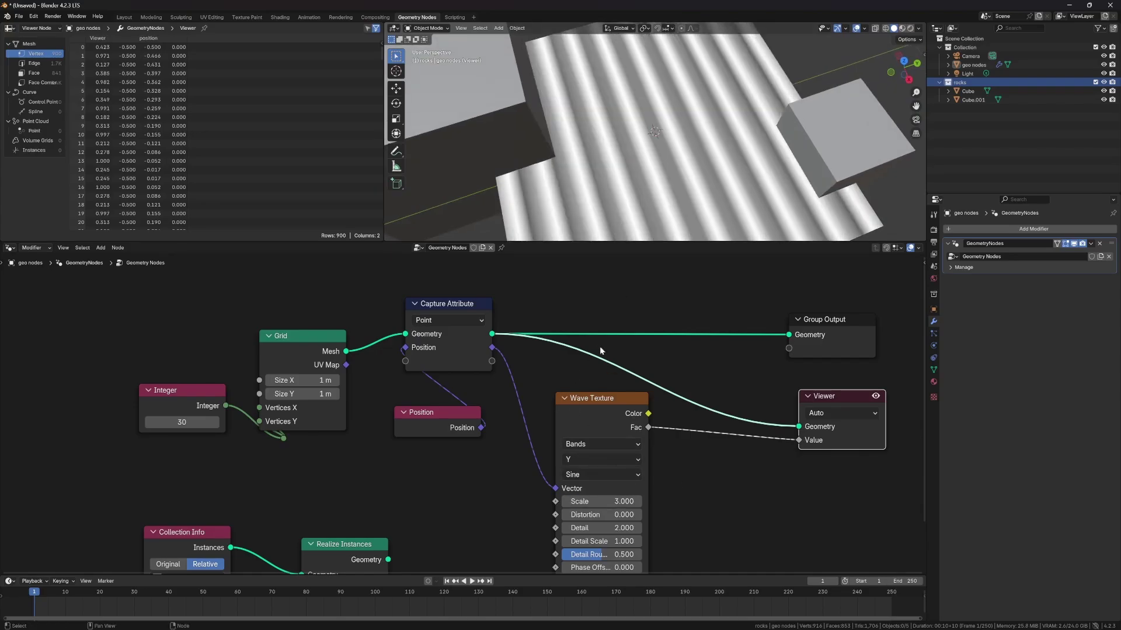
Move the Collection Info and Realize Instances nodes together further down and to the left of the node tree
{"action": "scroll", "coordinate": [462, 415], "scroll_direction": "down", "scroll_amount": 3}
{"action": "middle_click_drag", "start_coordinate": [452, 430], "coordinate": [464, 374]}
{"action": "left_click_drag", "start_coordinate": [464, 371], "coordinate": [457, 359]}
{"action": "left_click_drag", "start_coordinate": [594, 368], "coordinate": [607, 341]}
{"action": "middle_click_drag", "start_coordinate": [504, 500], "coordinate": [529, 485]}
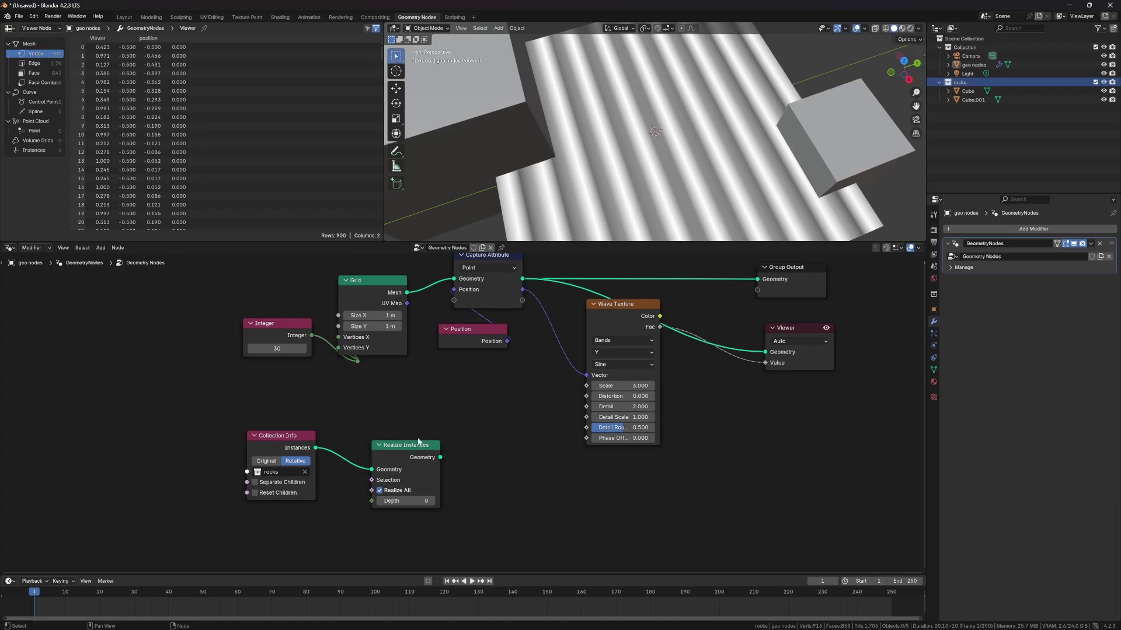
{"action": "left_click_drag", "start_coordinate": [403, 385], "coordinate": [251, 492]}
{"action": "left_click_drag", "start_coordinate": [395, 463], "coordinate": [306, 494]}
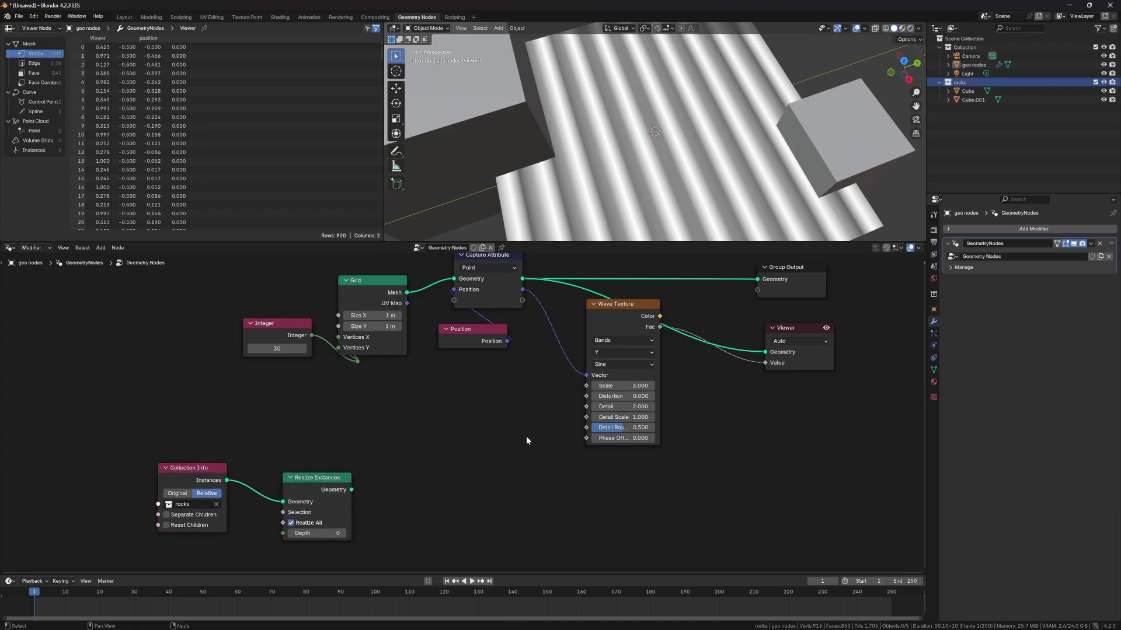
Shift the Integer and Grid nodes left to widen the gap before Capture Attribute, and nudge Position right
{"action": "left_click_drag", "start_coordinate": [369, 381], "coordinate": [292, 315]}
{"action": "left_click_drag", "start_coordinate": [392, 278], "coordinate": [388, 278]}
{"action": "left_click", "coordinate": [283, 296]}
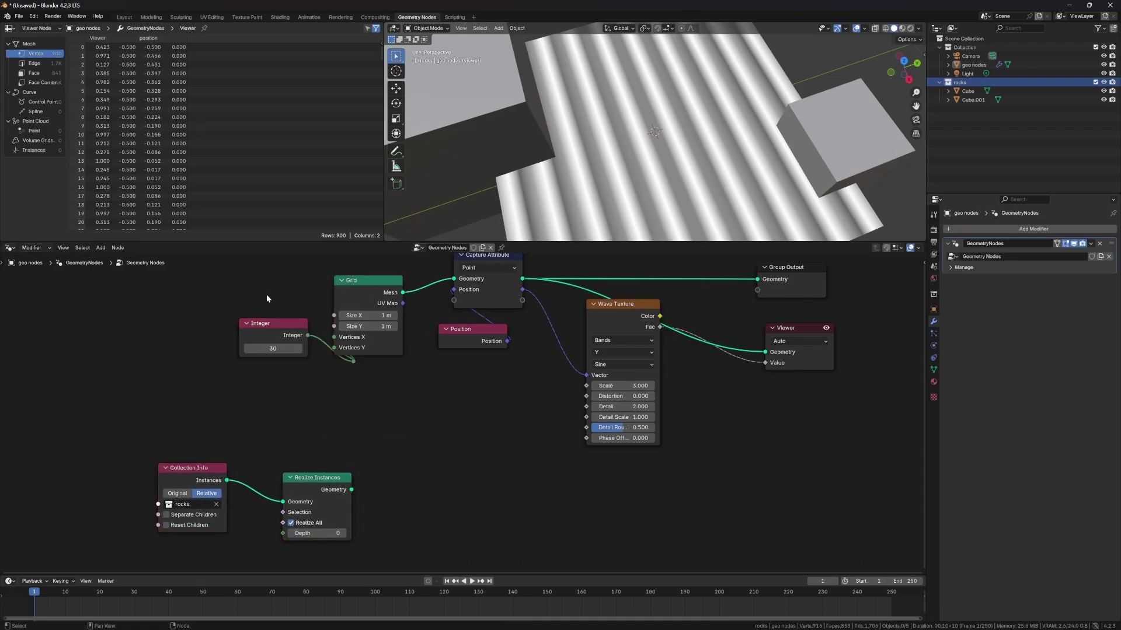
{"action": "left_click_drag", "start_coordinate": [426, 401], "coordinate": [245, 285]}
{"action": "left_click_drag", "start_coordinate": [371, 285], "coordinate": [289, 286]}
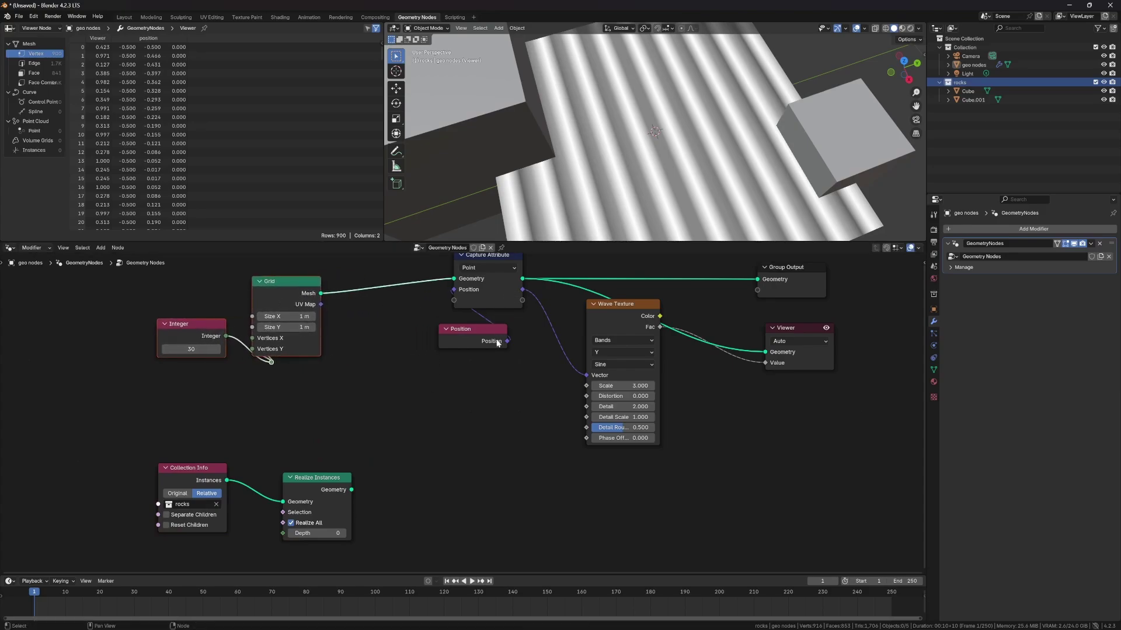
{"action": "left_click_drag", "start_coordinate": [495, 343], "coordinate": [518, 341]}
{"action": "key", "text": "shift+a"}
{"action": "mouse_move", "coordinate": [462, 437]}
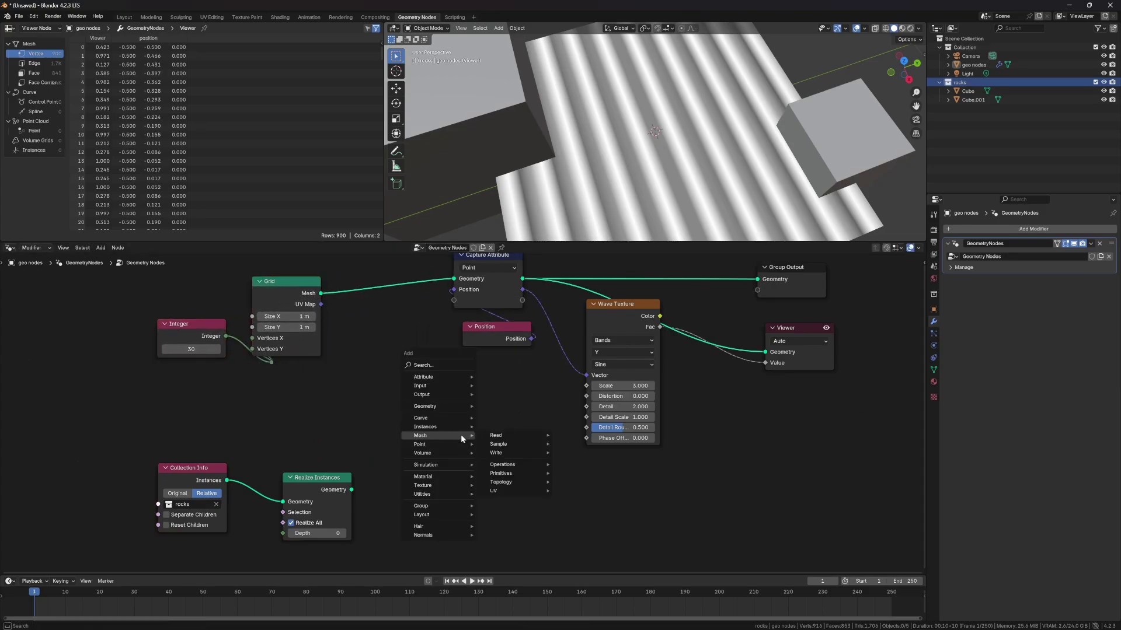
{"action": "key", "text": "Escape"}
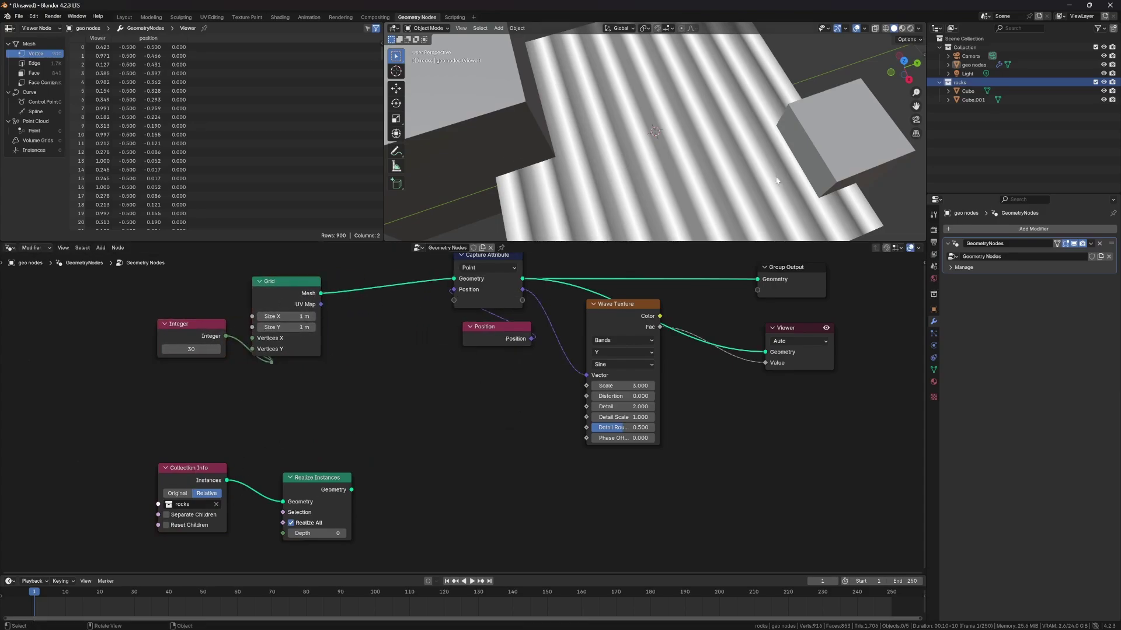
Add a Geometry Proximity node and feed it the Realize Instances node's Geometry
{"action": "key", "text": "shift+a"}
{"action": "mouse_move", "coordinate": [358, 453]}
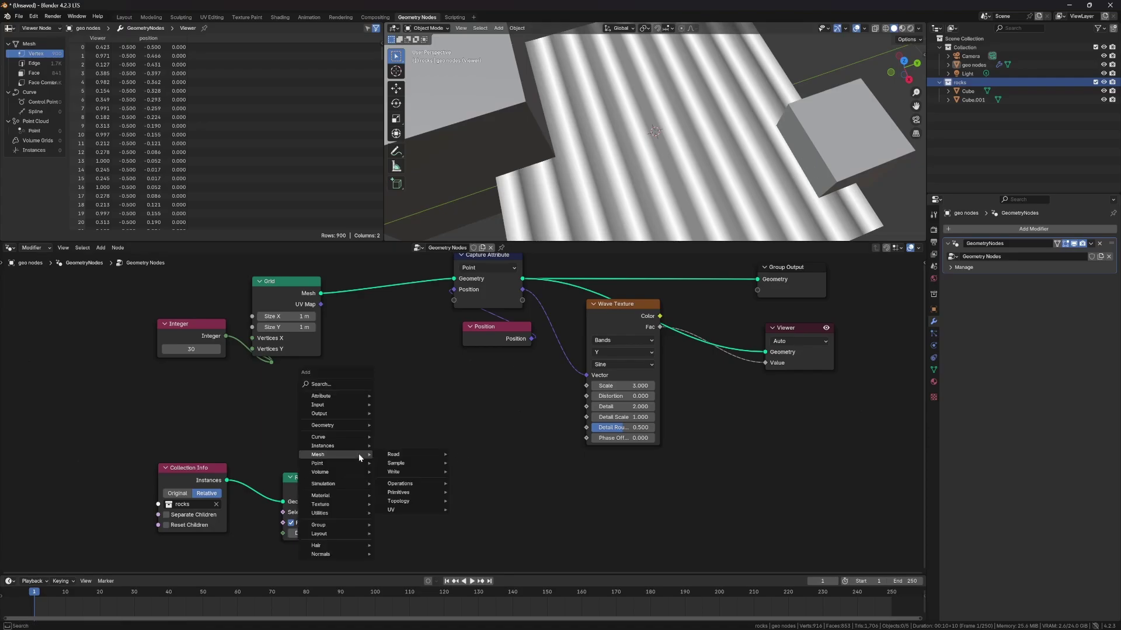
{"action": "type", "text": "geo pro"}
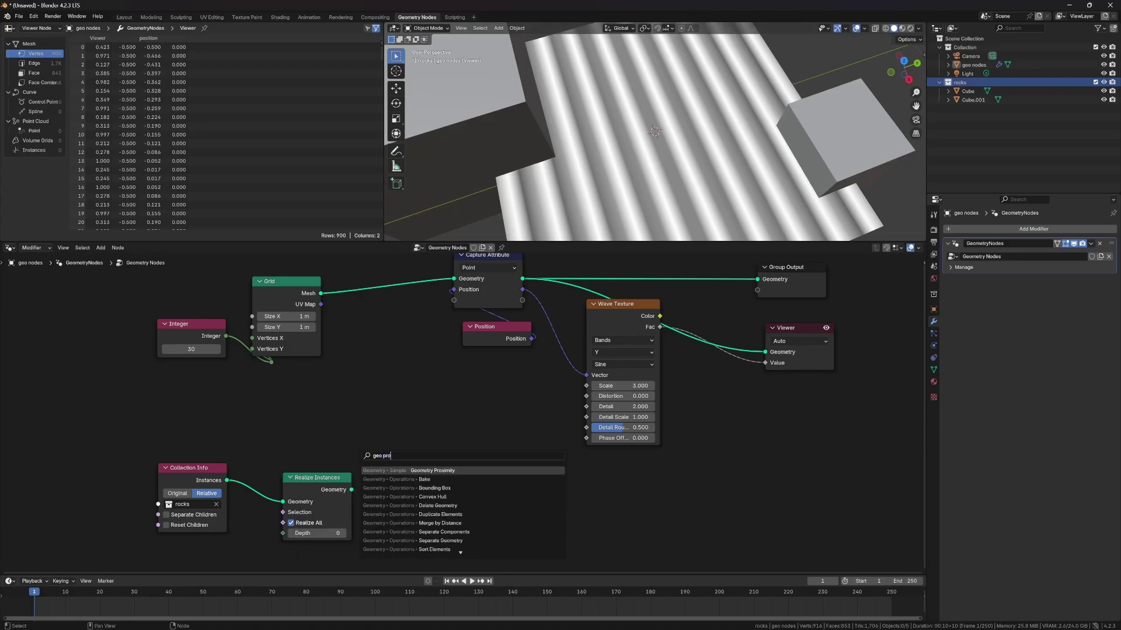
{"action": "left_click", "coordinate": [433, 505]}
{"action": "left_click", "coordinate": [440, 395]}
{"action": "left_click_drag", "start_coordinate": [441, 395], "coordinate": [449, 429]}
{"action": "left_click_drag", "start_coordinate": [353, 489], "coordinate": [412, 473]}
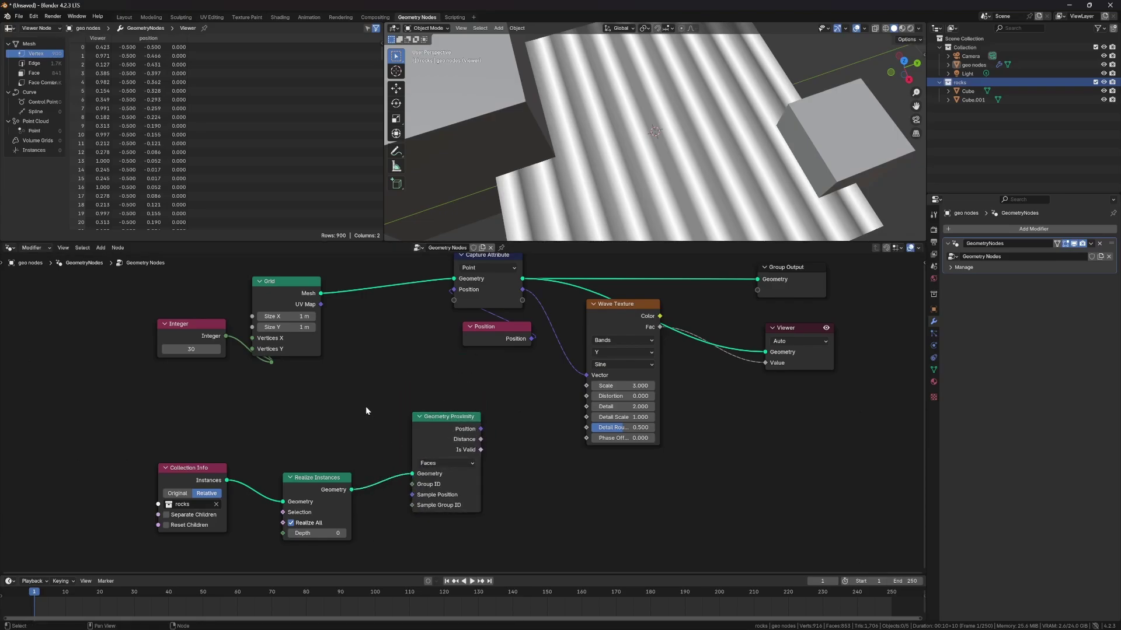
Rearrange the Capture Attribute, Position, Realize Instances and Geometry Proximity nodes to make room for new links
{"action": "left_click_drag", "start_coordinate": [435, 425], "coordinate": [458, 422]}
{"action": "left_click_drag", "start_coordinate": [506, 359], "coordinate": [422, 308]}
{"action": "left_click_drag", "start_coordinate": [318, 477], "coordinate": [358, 438]}
{"action": "left_click_drag", "start_coordinate": [441, 449], "coordinate": [442, 453]}
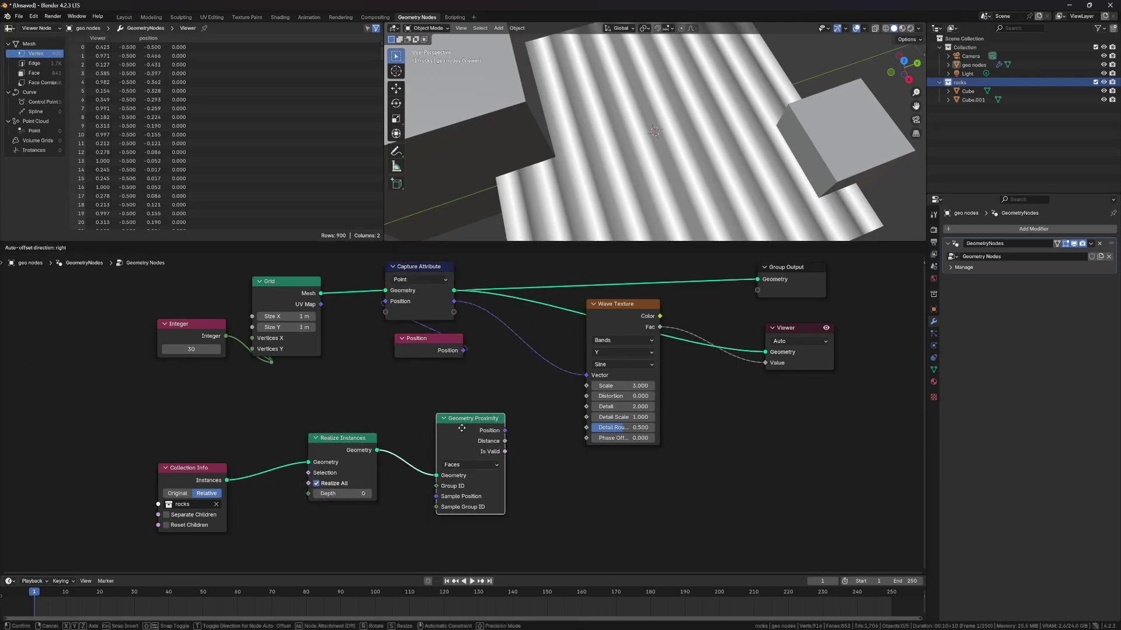
Connect the captured Position to Geometry Proximity's Sample Position, shift the Wave Texture aside, and preview the proximity Distance in the Viewer
{"action": "left_click_drag", "start_coordinate": [454, 301], "coordinate": [442, 497]}
{"action": "left_click_drag", "start_coordinate": [469, 418], "coordinate": [510, 418]}
{"action": "left_click_drag", "start_coordinate": [625, 303], "coordinate": [672, 354]}
{"action": "left_click", "coordinate": [511, 421], "text": "ctrl+shift"}
{"action": "left_click", "coordinate": [511, 422], "text": "ctrl+shift"}
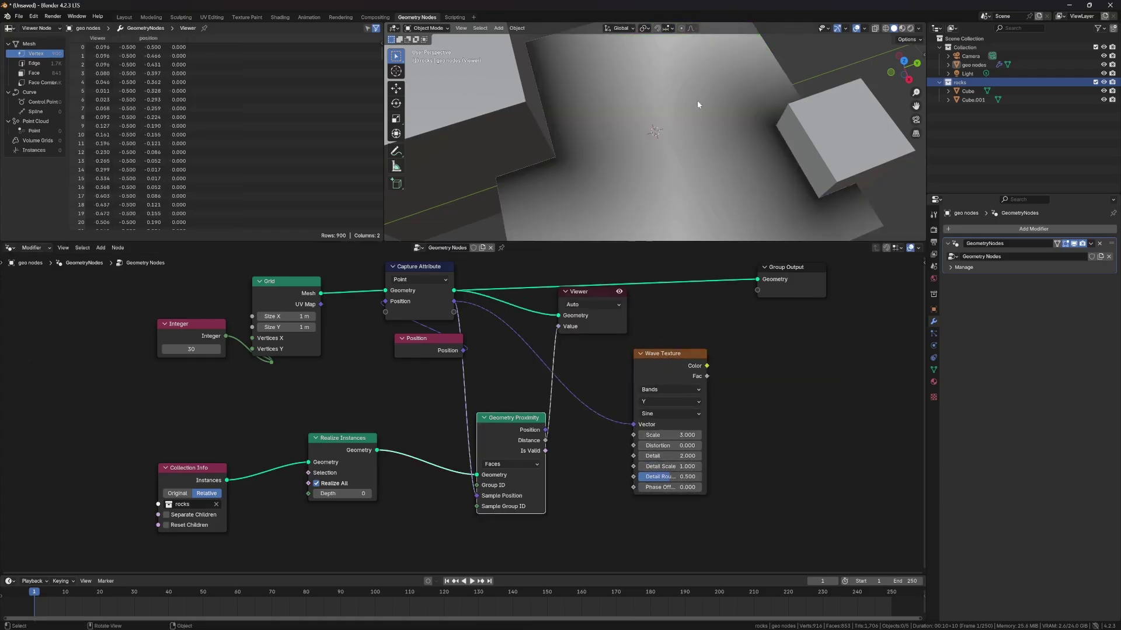
Move the smaller rock cube inward over the grid plane, and reactivate the Viewer on the geo nodes object
{"action": "middle_click_drag", "start_coordinate": [698, 104], "coordinate": [742, 163]}
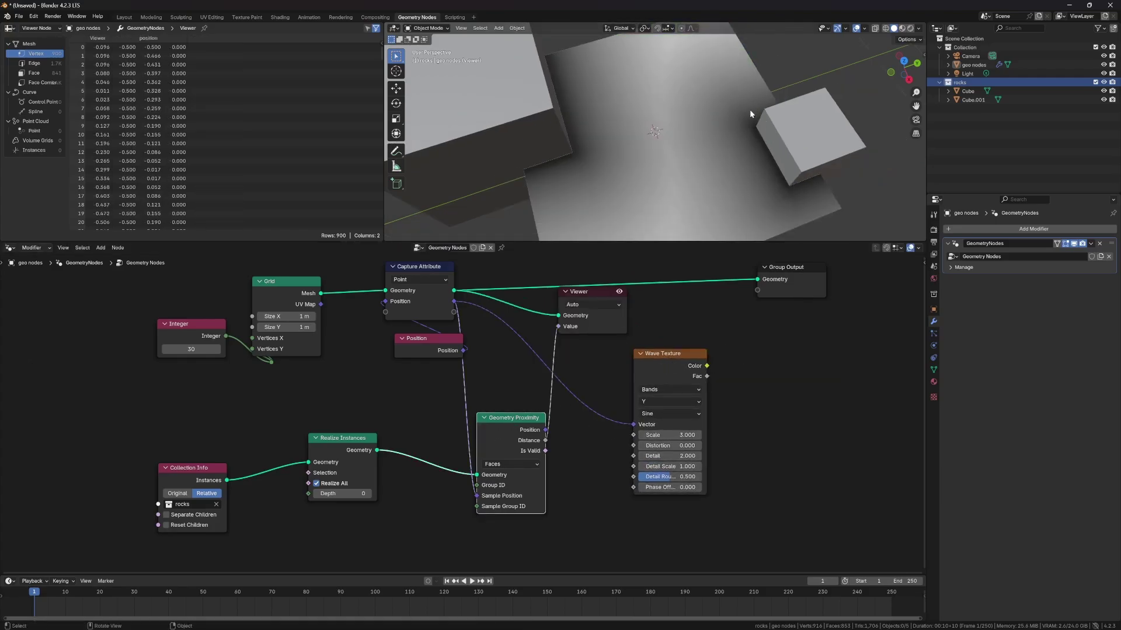
{"action": "left_click", "coordinate": [827, 163]}
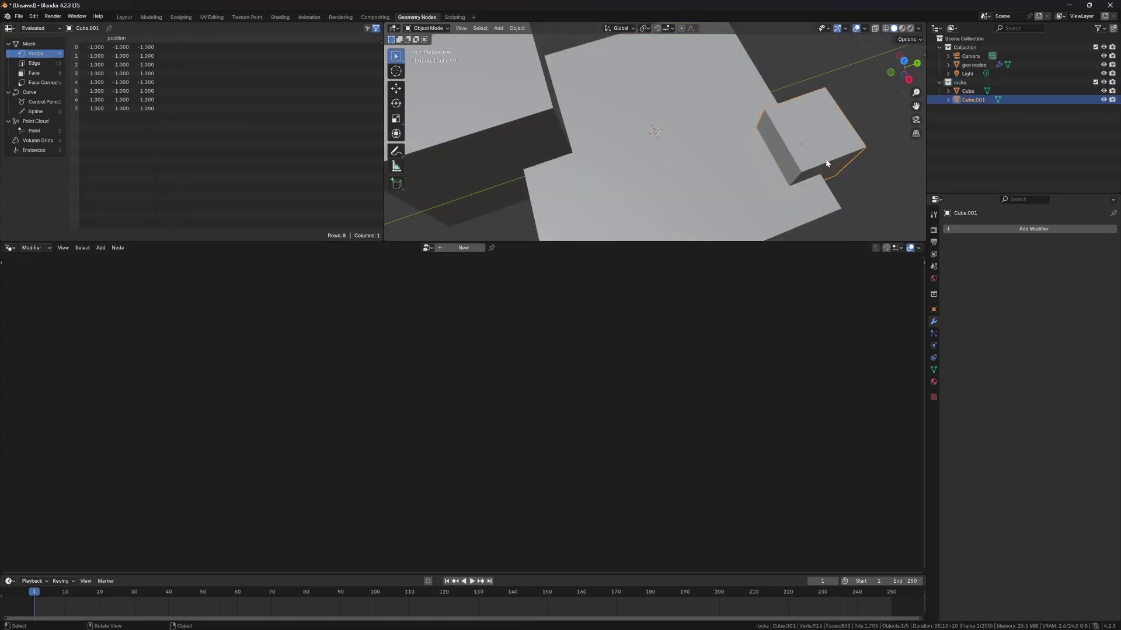
{"action": "left_click", "coordinate": [811, 220]}
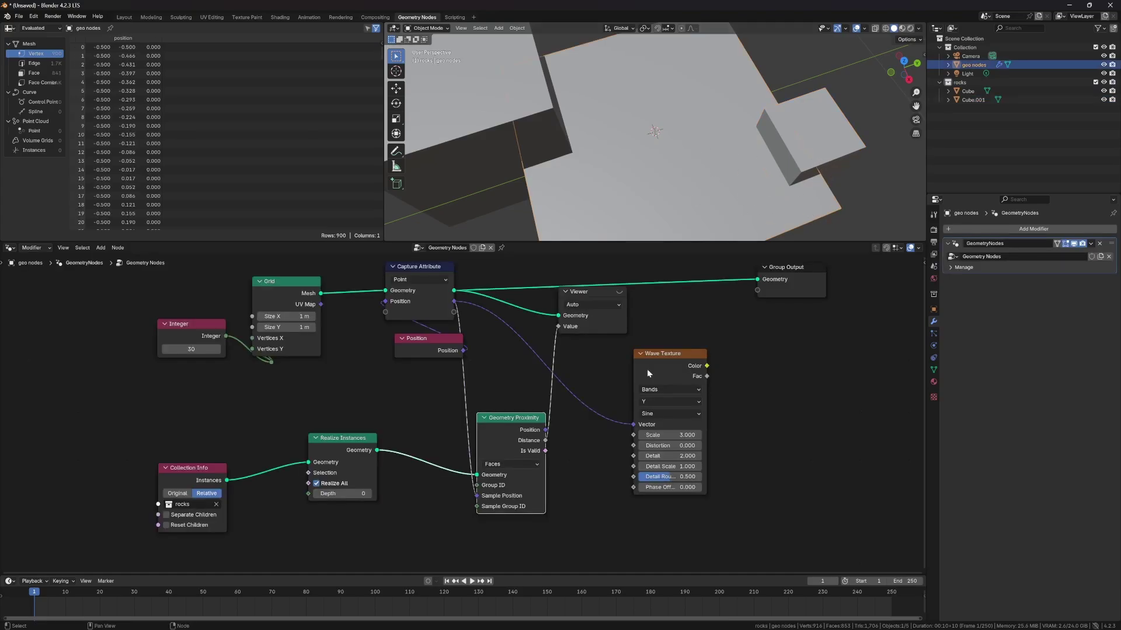
{"action": "left_click", "coordinate": [618, 292]}
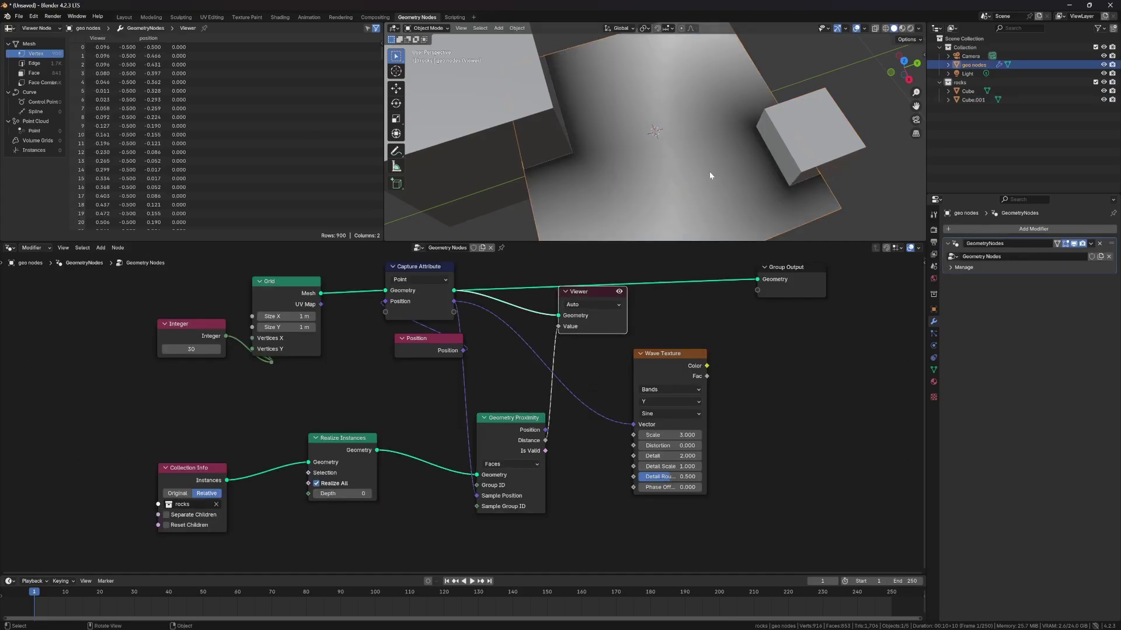
{"action": "left_click", "coordinate": [796, 135]}
{"action": "key", "text": "g"}
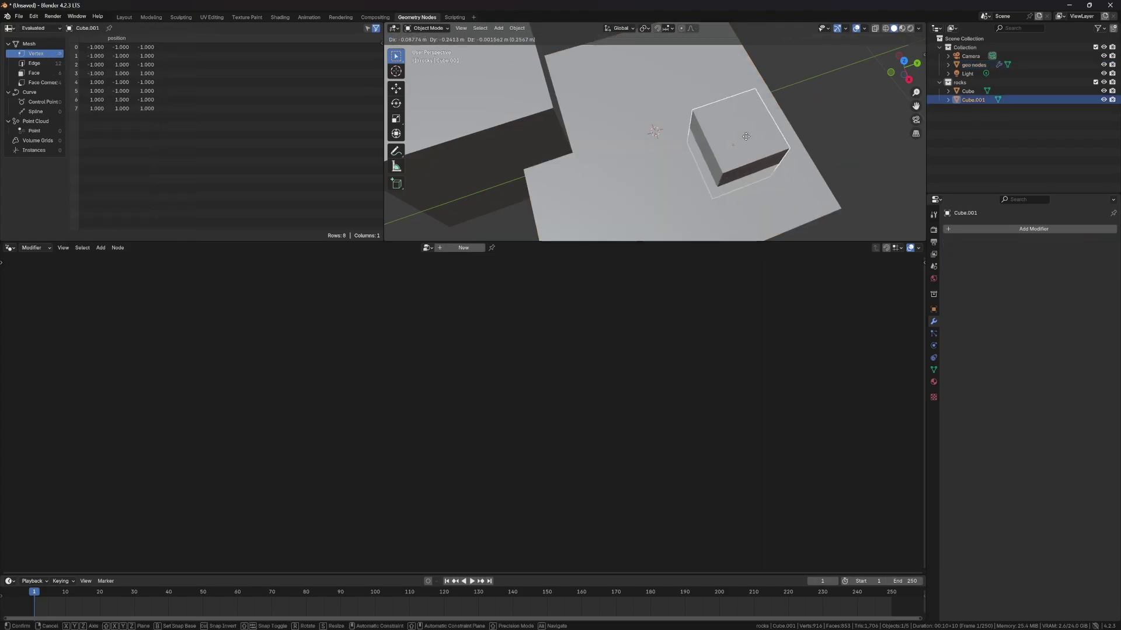
{"action": "left_click", "coordinate": [740, 140]}
{"action": "left_click", "coordinate": [647, 188]}
{"action": "left_click", "coordinate": [618, 291]}
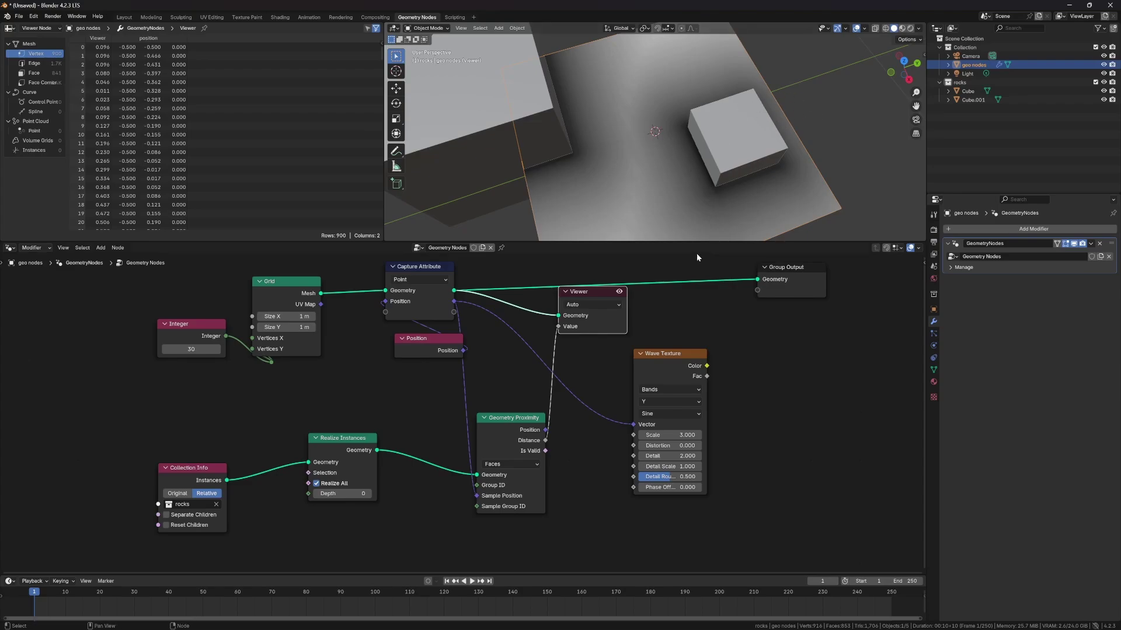
Reposition the Viewer, Geometry Proximity and Wave Texture nodes, and duplicate the Wave Texture below the original
{"action": "left_click_drag", "start_coordinate": [599, 292], "coordinate": [618, 302]}
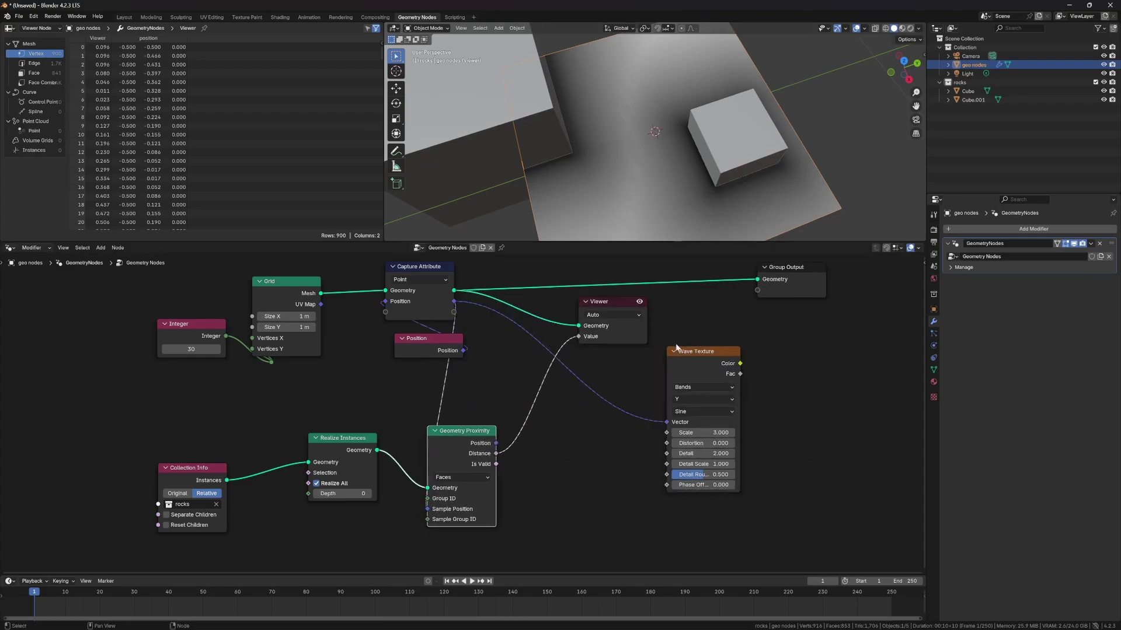
{"action": "left_click_drag", "start_coordinate": [698, 358], "coordinate": [526, 311]}
{"action": "key", "text": "shift+d"}
{"action": "left_click", "coordinate": [573, 467]}
Move the Group Output and Viewer nodes clear of the two textures, and nudge the original Wave Texture right
{"action": "scroll", "coordinate": [722, 382], "scroll_direction": "down", "scroll_amount": 1}
{"action": "middle_click_drag", "start_coordinate": [689, 333], "coordinate": [653, 400]}
{"action": "left_click_drag", "start_coordinate": [726, 356], "coordinate": [748, 309]}
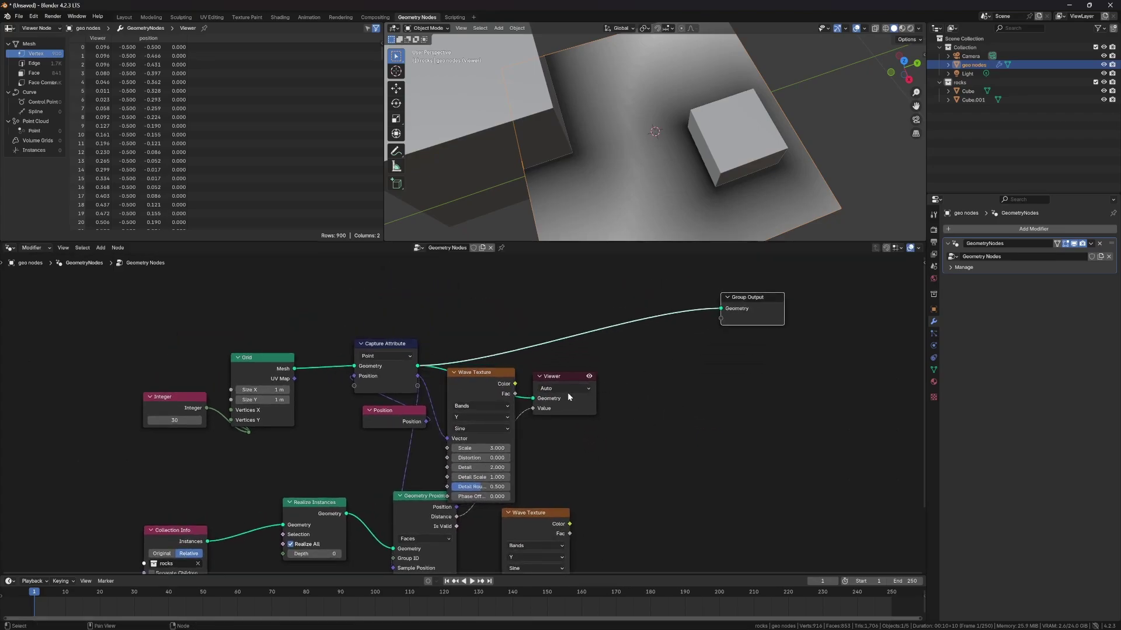
{"action": "left_click_drag", "start_coordinate": [566, 385], "coordinate": [766, 361]}
{"action": "left_click_drag", "start_coordinate": [486, 382], "coordinate": [528, 368]}
Connect Geometry Proximity's Distance to the duplicate Wave Texture's Vector and preview that texture's Color in the Viewer
{"action": "middle_click_drag", "start_coordinate": [575, 506], "coordinate": [527, 406]}
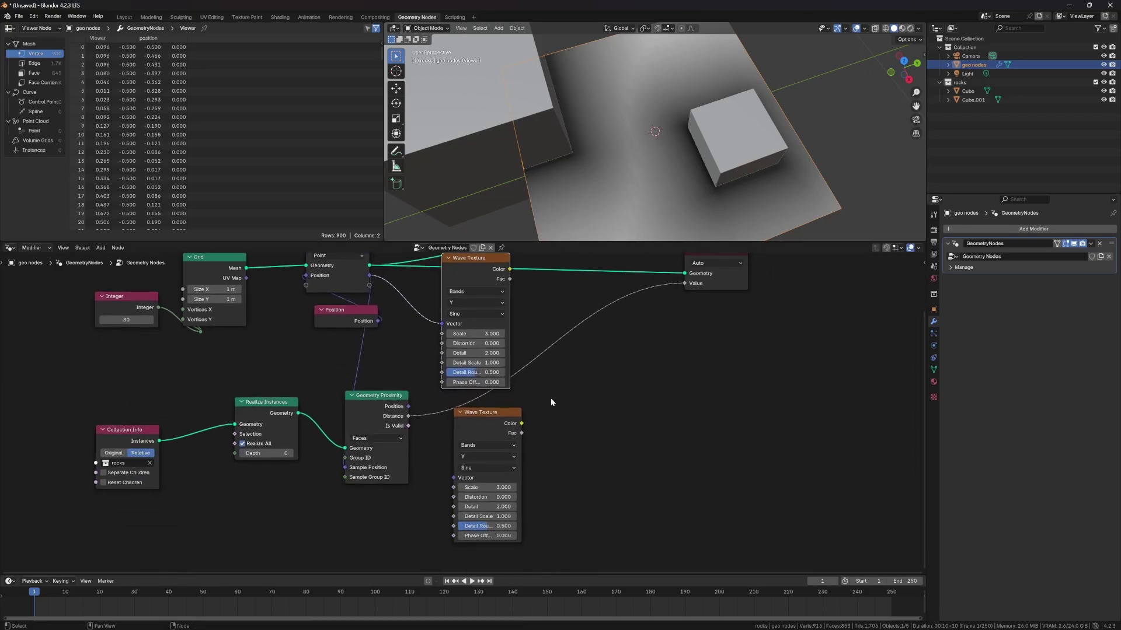
{"action": "left_click_drag", "start_coordinate": [376, 411], "coordinate": [458, 478]}
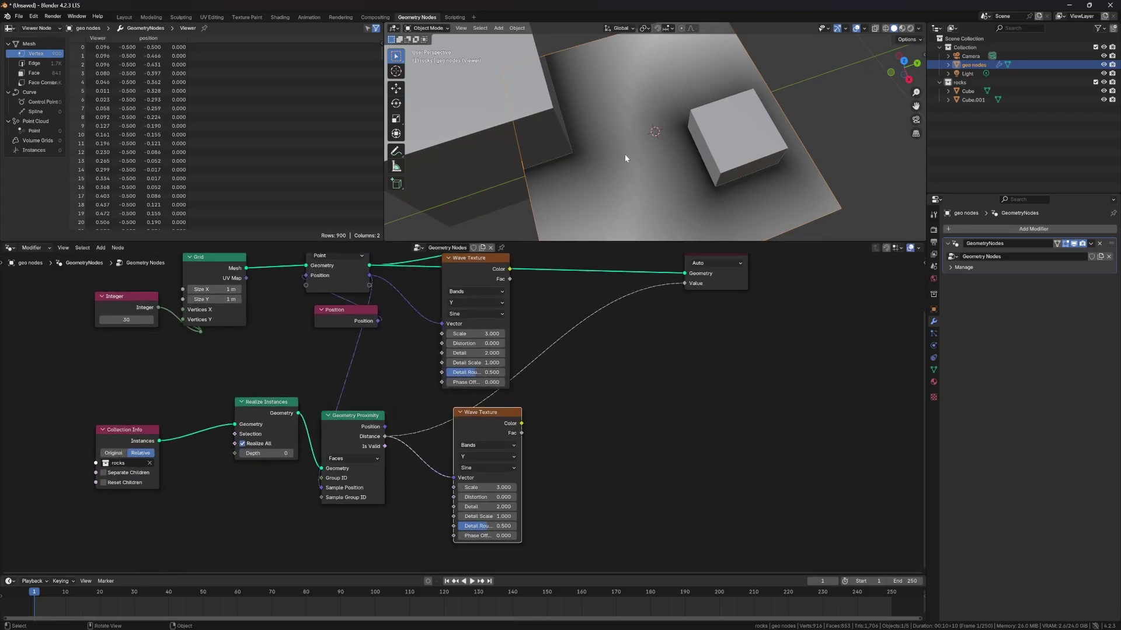
{"action": "left_click", "coordinate": [484, 431], "text": "ctrl+shift"}
{"action": "left_click_drag", "start_coordinate": [591, 364], "coordinate": [692, 320]}
{"action": "mouse_move", "coordinate": [486, 261]}
{"action": "left_mouse_down"}
{"action": "mouse_move", "coordinate": [510, 262]}
{"action": "mouse_move", "coordinate": [500, 262]}
{"action": "left_mouse_up"}
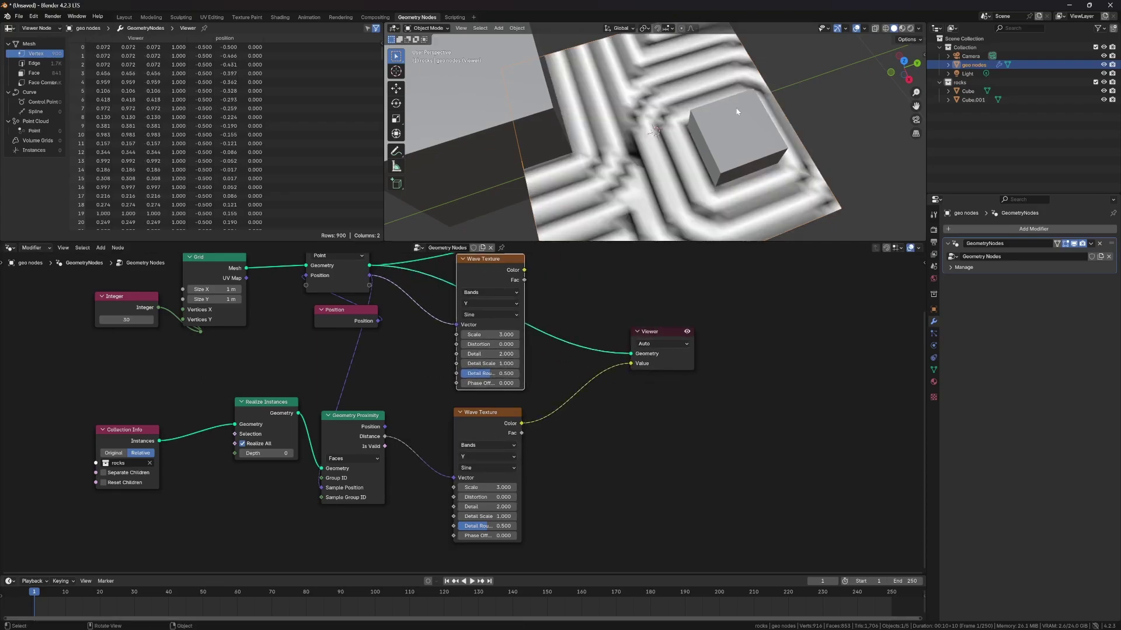
Move the smaller rock cube back toward the edge of the plane, and reactivate the Viewer on geo nodes
{"action": "left_click", "coordinate": [768, 159]}
{"action": "key", "text": "g"}
{"action": "left_click", "coordinate": [807, 168]}
{"action": "left_click", "coordinate": [688, 170]}
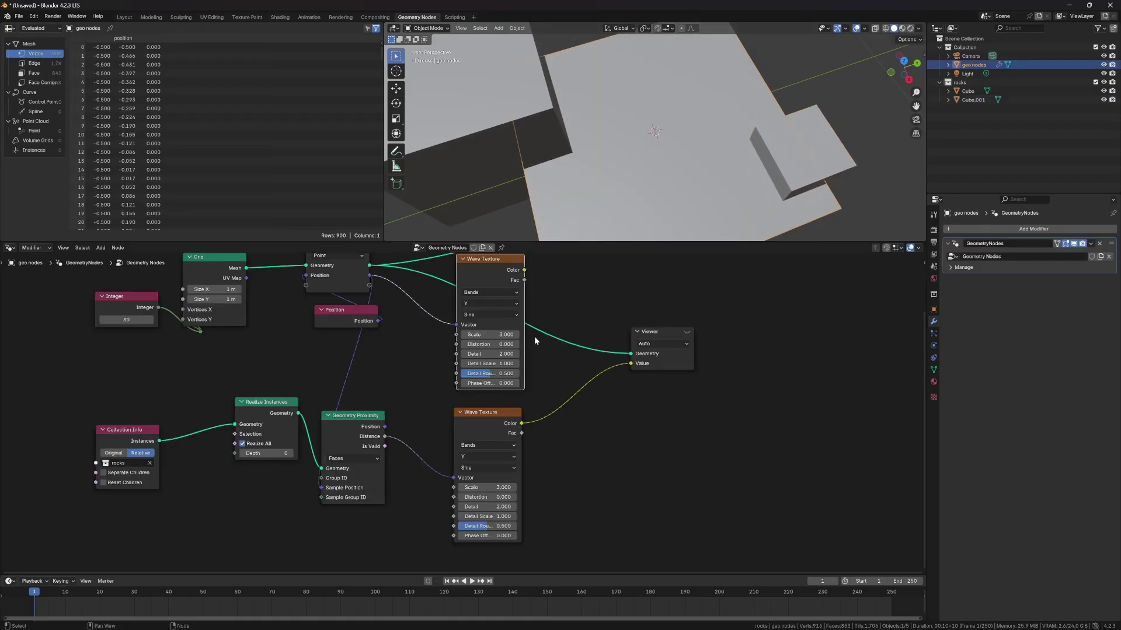
{"action": "middle_click_drag", "start_coordinate": [596, 315], "coordinate": [537, 371]}
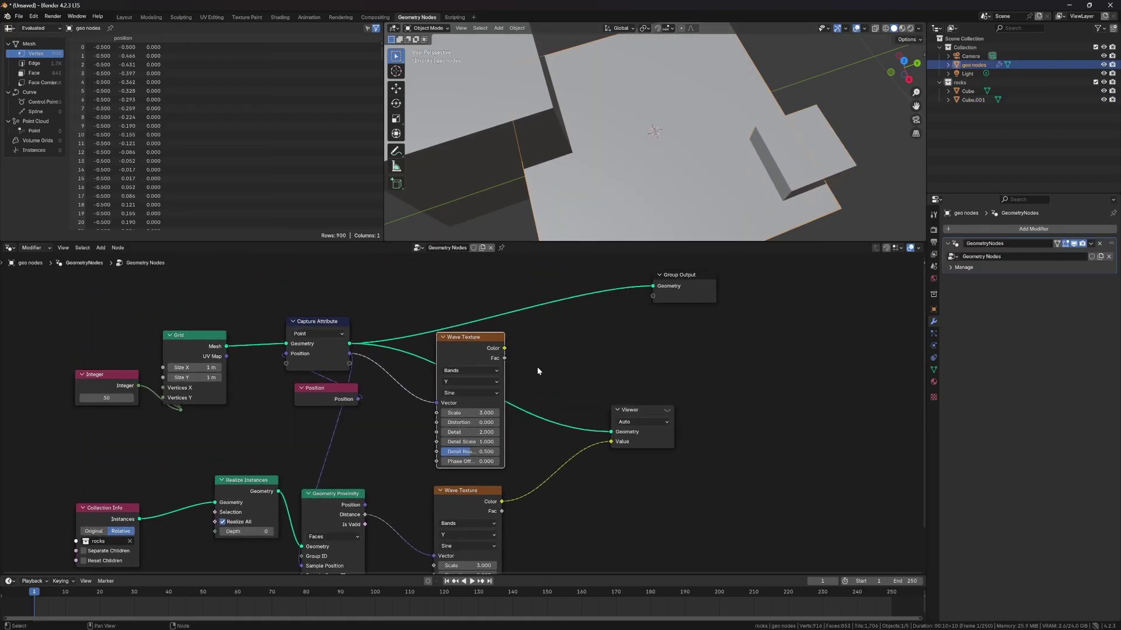
{"action": "left_click", "coordinate": [667, 410]}
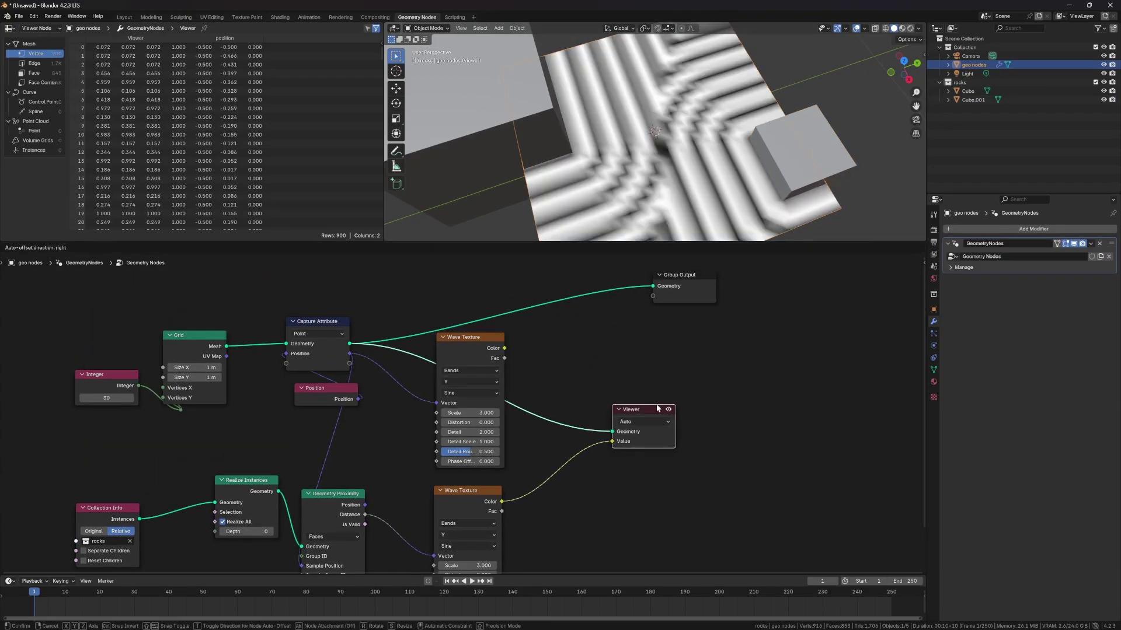
Preview the upper and lower Wave Textures in turn through the Viewer, and space out these nodes
{"action": "left_click_drag", "start_coordinate": [471, 345], "coordinate": [475, 294]}
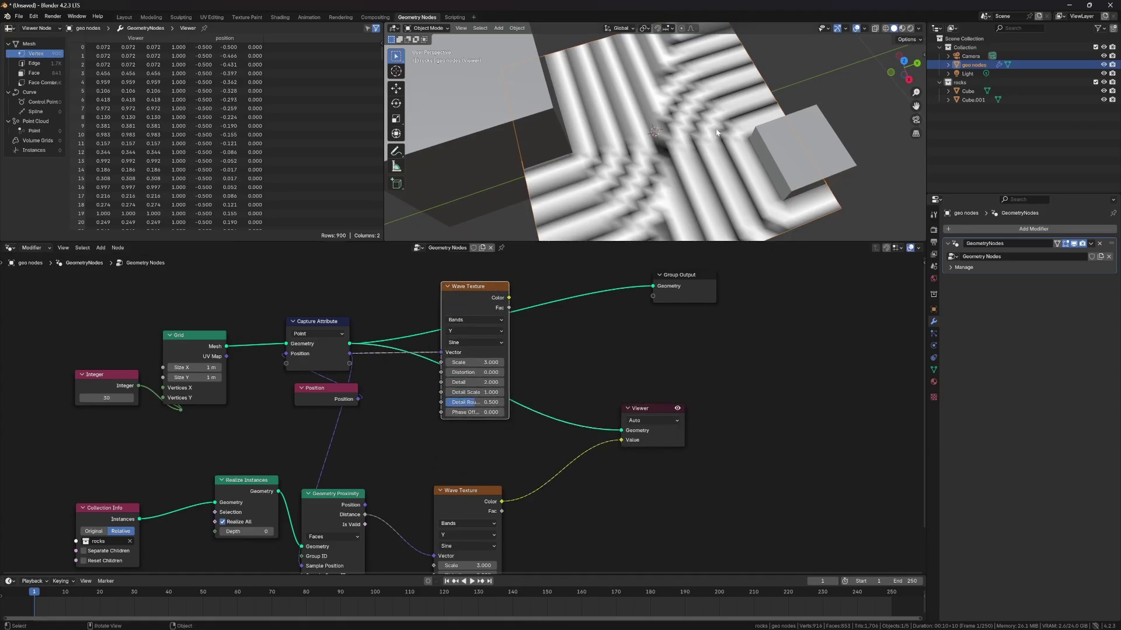
{"action": "left_click", "coordinate": [483, 292], "text": "ctrl+shift"}
{"action": "left_click", "coordinate": [497, 495], "text": "ctrl+shift"}
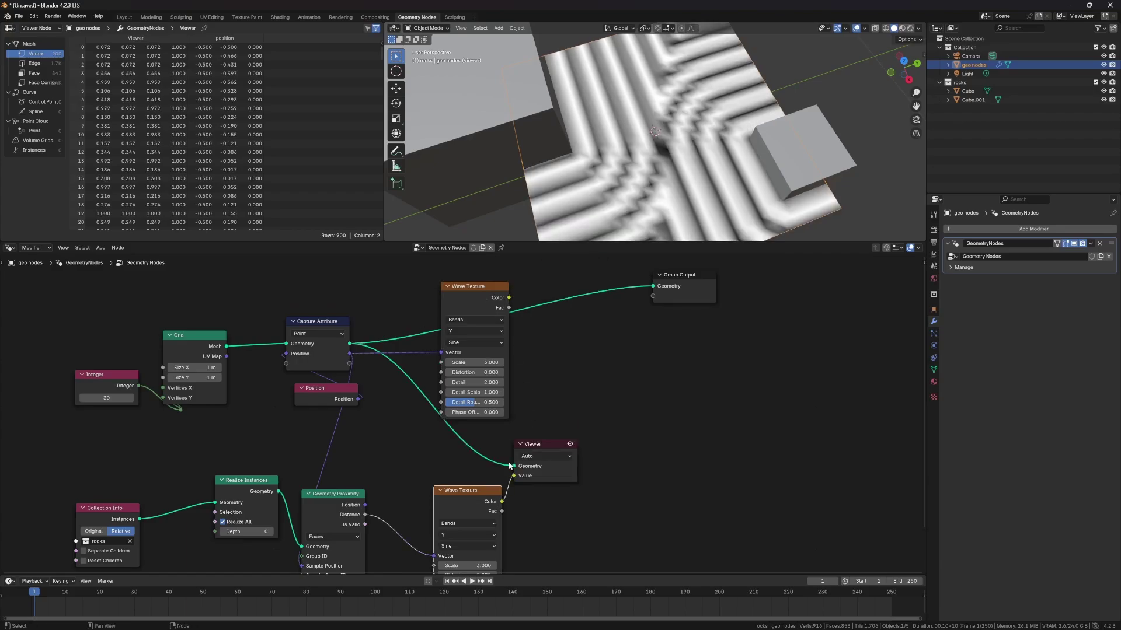
{"action": "left_click_drag", "start_coordinate": [548, 447], "coordinate": [654, 469]}
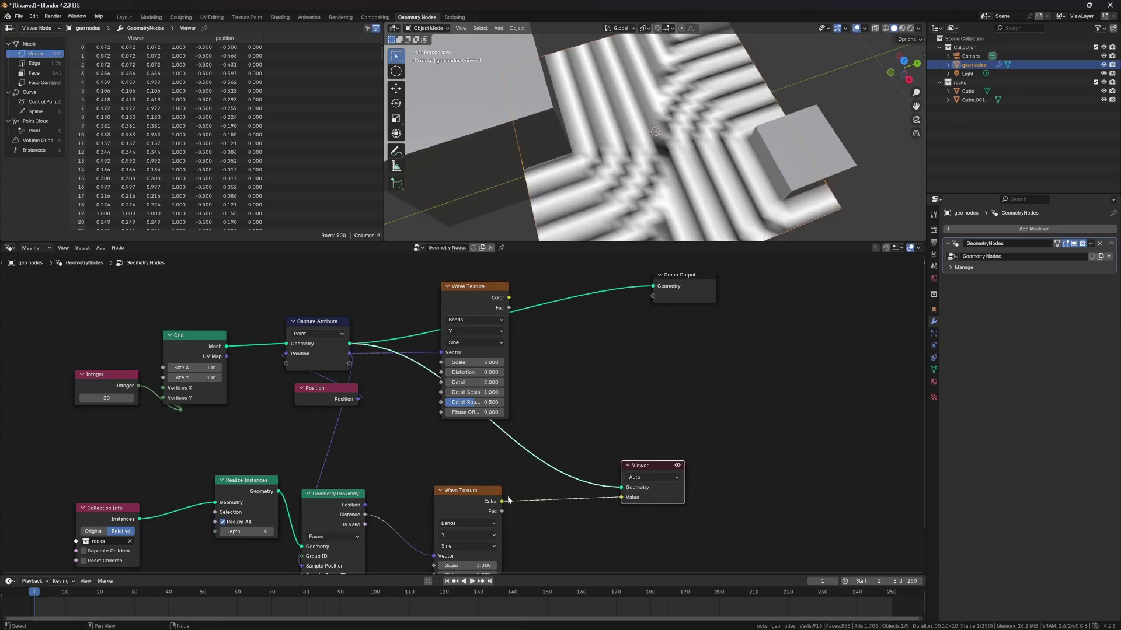
{"action": "middle_click_drag", "start_coordinate": [607, 428], "coordinate": [602, 369]}
{"action": "left_click_drag", "start_coordinate": [645, 407], "coordinate": [652, 407]}
{"action": "left_click_drag", "start_coordinate": [464, 433], "coordinate": [467, 422]}
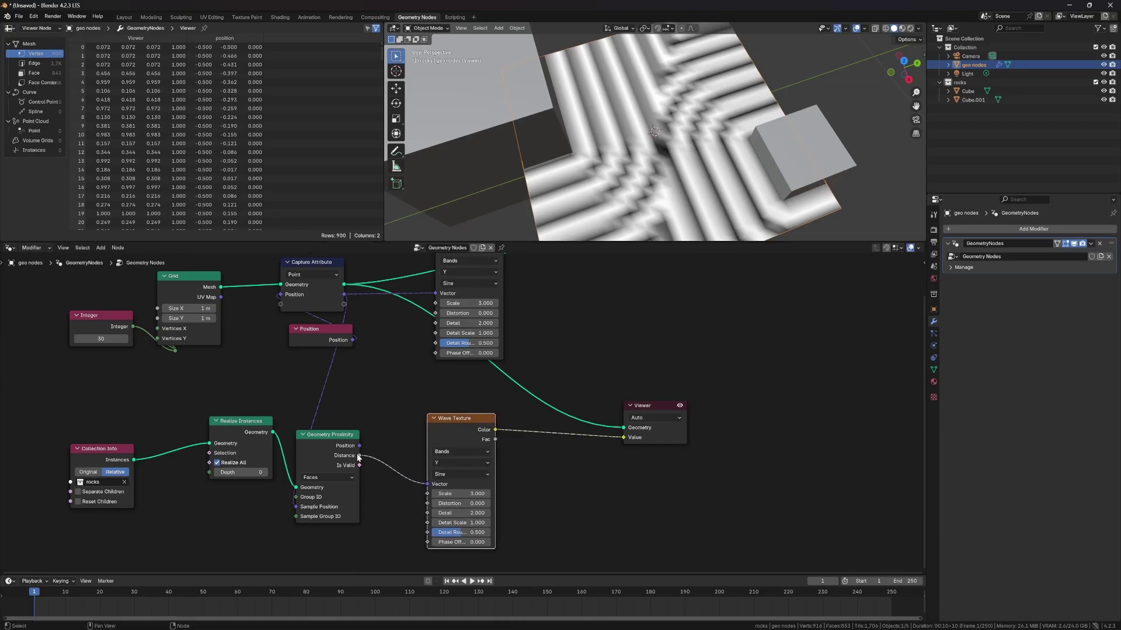
Add a Greater Than comparison fed by the Geometry Proximity Distance, and preview its Result in the Viewer
{"action": "left_click_drag", "start_coordinate": [359, 456], "coordinate": [569, 474]}
{"action": "type", "text": "grea"}
{"action": "key", "text": "Return"}
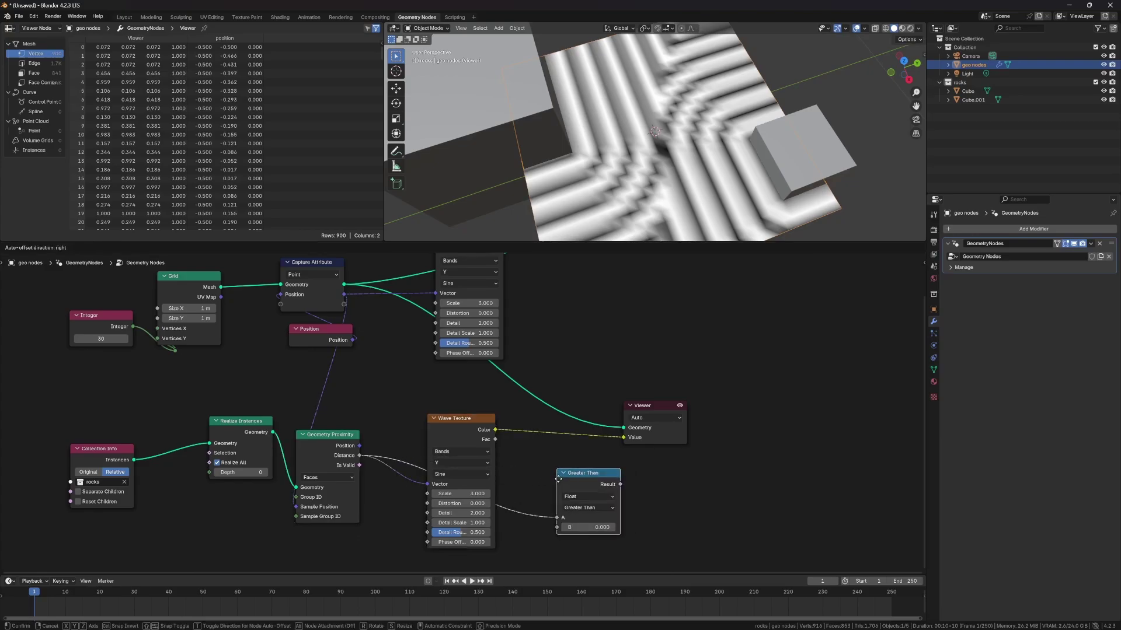
{"action": "left_click", "coordinate": [563, 473]}
{"action": "left_click", "coordinate": [570, 479], "text": "ctrl+shift"}
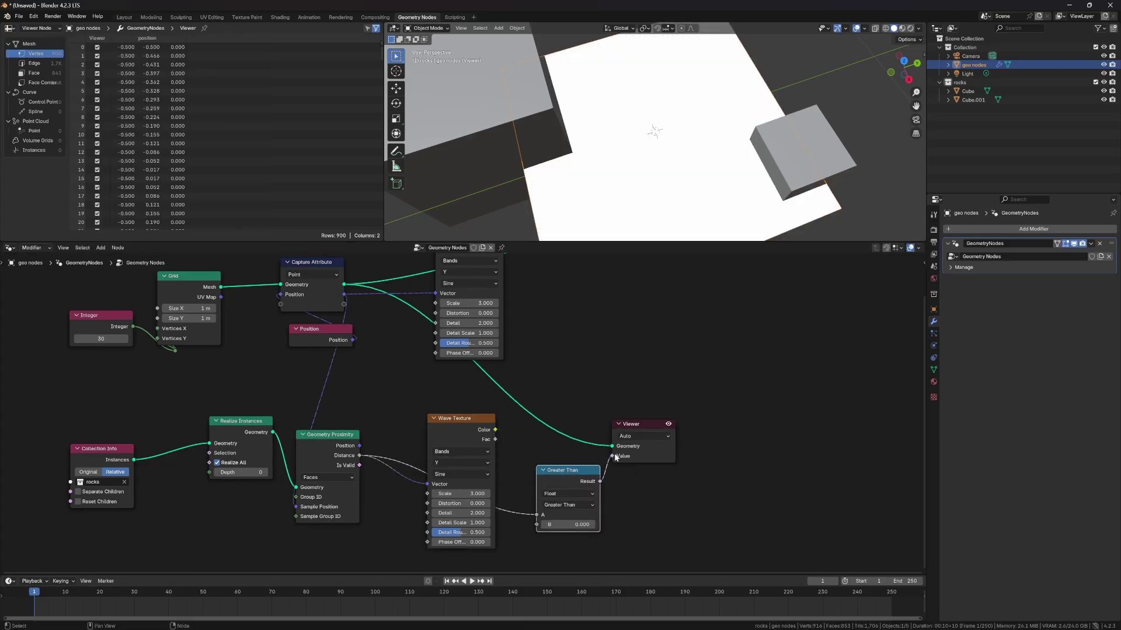
{"action": "left_click_drag", "start_coordinate": [620, 456], "coordinate": [664, 413]}
{"action": "left_click", "coordinate": [570, 474]}
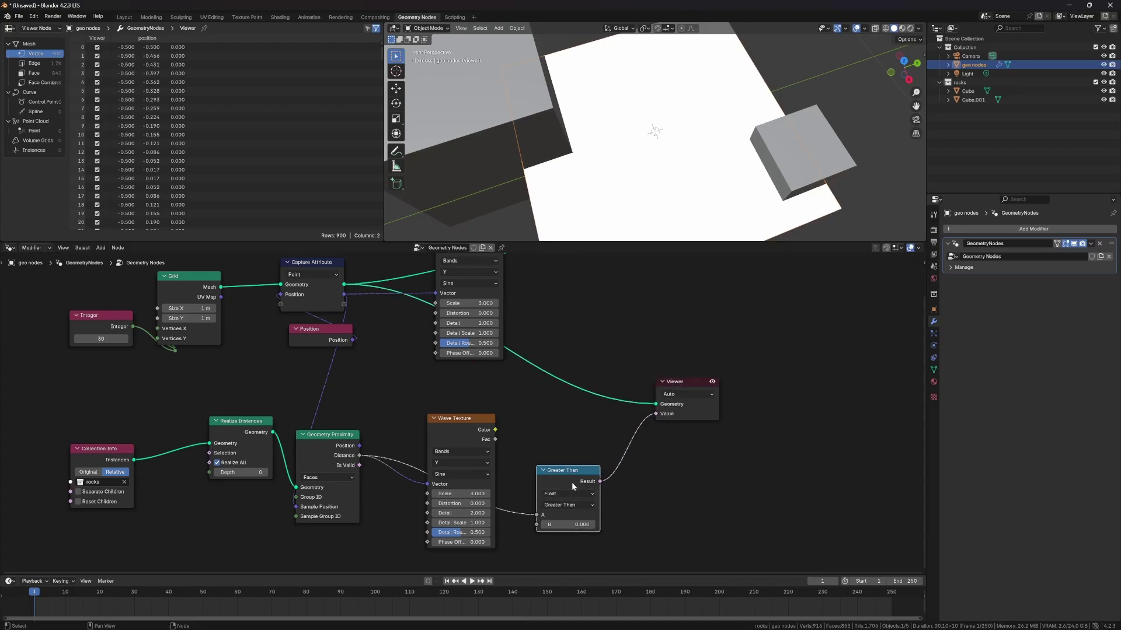
Set the Greater Than node's B threshold to 0.1, and raise it to 0.2
{"action": "left_click", "coordinate": [586, 525]}
{"action": "type", "text": "0.1"}
{"action": "key", "text": "Return"}
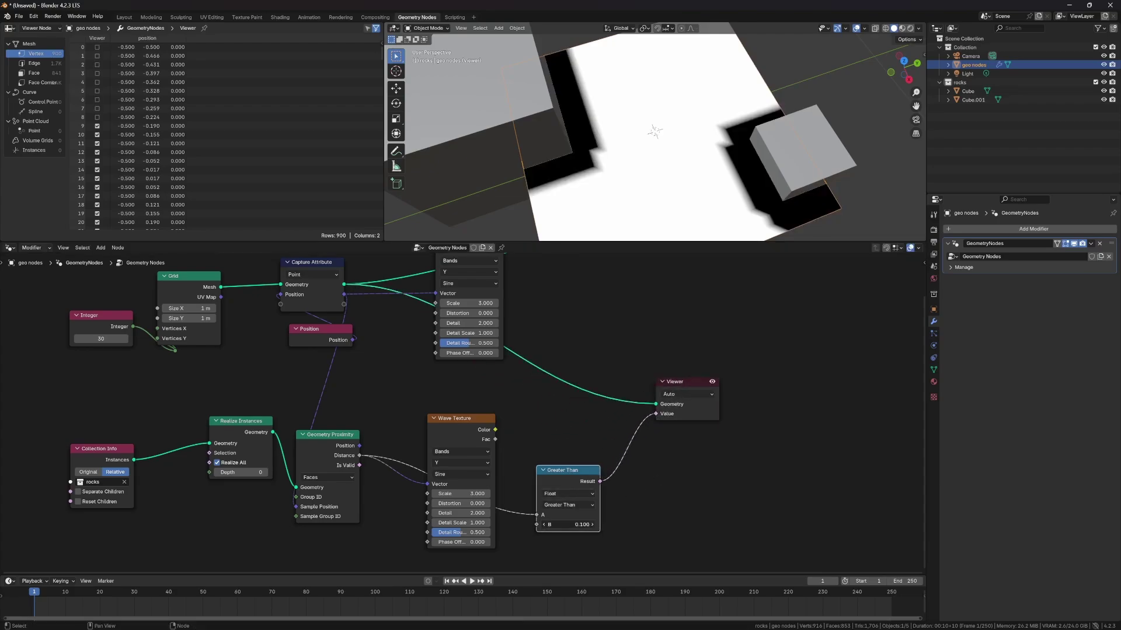
{"action": "left_click", "coordinate": [591, 525]}
Place the Greater Than node beneath the lower Wave Texture, and shift both Wave Textures right of Capture Attribute
{"action": "left_click_drag", "start_coordinate": [584, 517], "coordinate": [579, 501]}
{"action": "left_click_drag", "start_coordinate": [471, 433], "coordinate": [464, 396]}
{"action": "left_click_drag", "start_coordinate": [561, 454], "coordinate": [539, 480]}
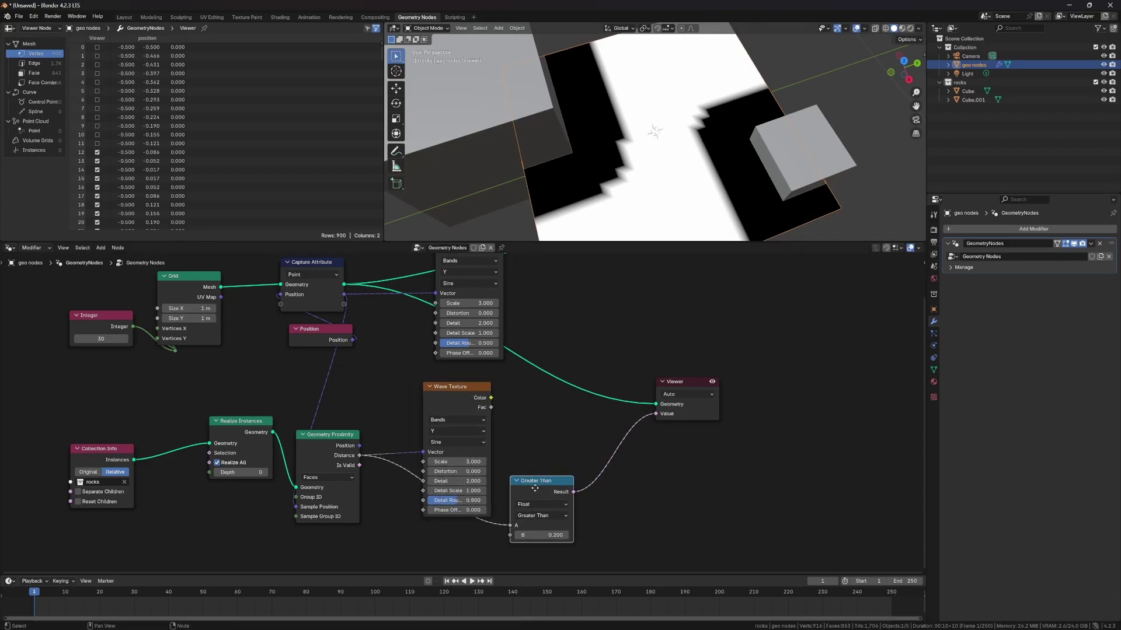
{"action": "left_click_drag", "start_coordinate": [547, 480], "coordinate": [530, 495]}
{"action": "left_click_drag", "start_coordinate": [469, 392], "coordinate": [480, 378]}
{"action": "left_click_drag", "start_coordinate": [528, 496], "coordinate": [513, 506]}
{"action": "left_click", "coordinate": [514, 476]}
{"action": "middle_click_drag", "start_coordinate": [545, 418], "coordinate": [536, 462]}
{"action": "left_click_drag", "start_coordinate": [469, 271], "coordinate": [503, 269]}
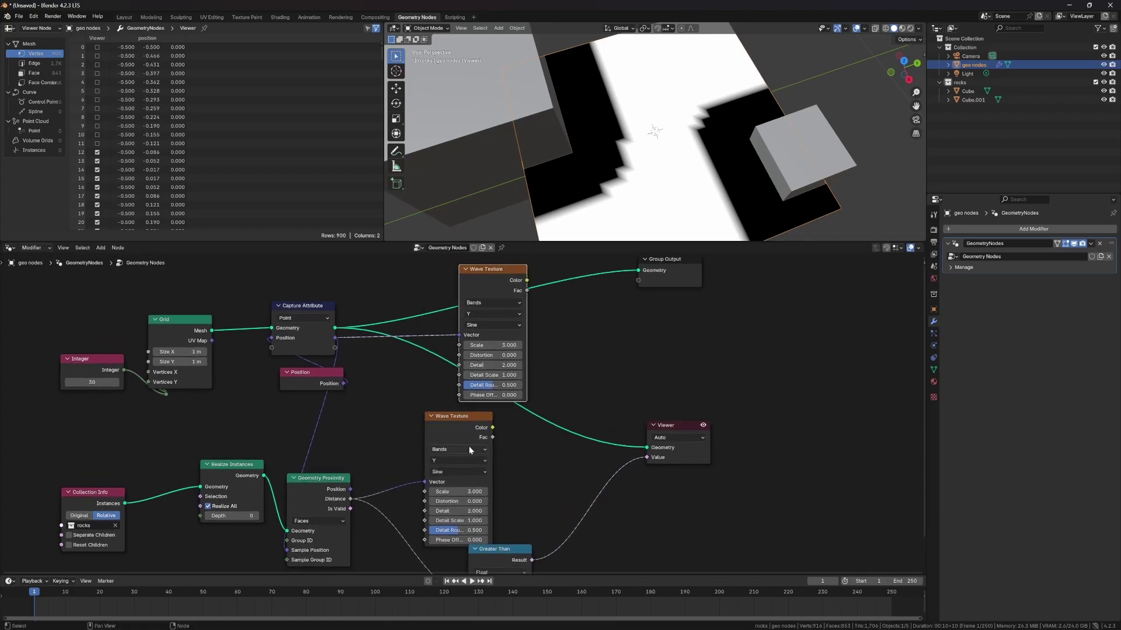
{"action": "left_click_drag", "start_coordinate": [467, 446], "coordinate": [508, 439]}
Duplicate the Integer node, label the copy "ring scale" and set its value to 3
{"action": "middle_click_drag", "start_coordinate": [124, 440], "coordinate": [241, 444]}
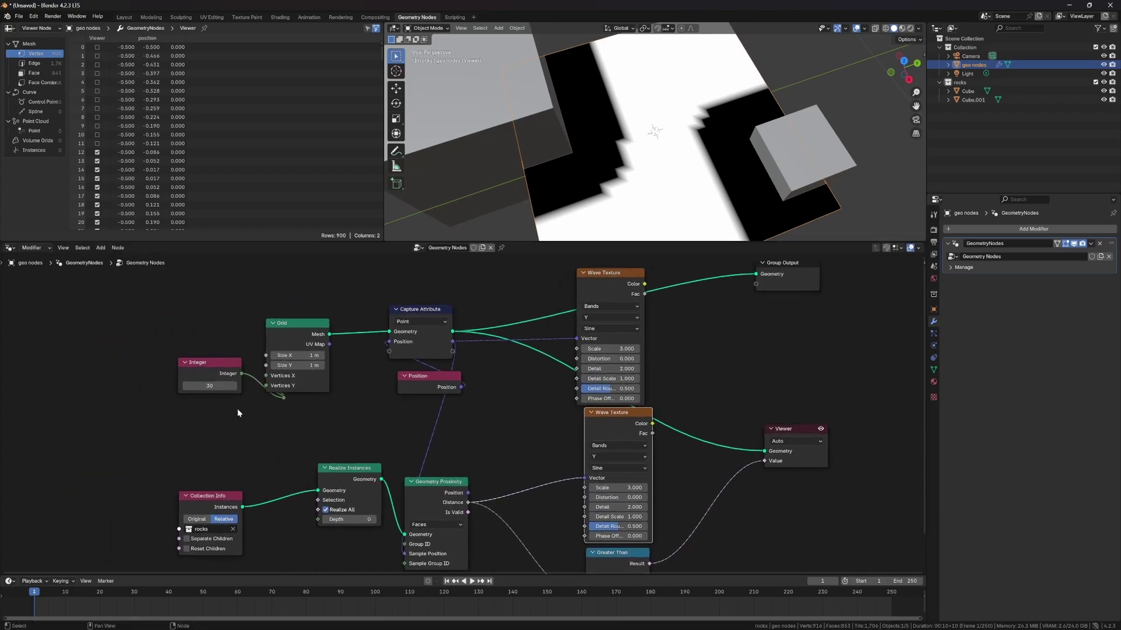
{"action": "left_click", "coordinate": [215, 359]}
{"action": "key", "text": "shift+d"}
{"action": "left_click", "coordinate": [150, 403]}
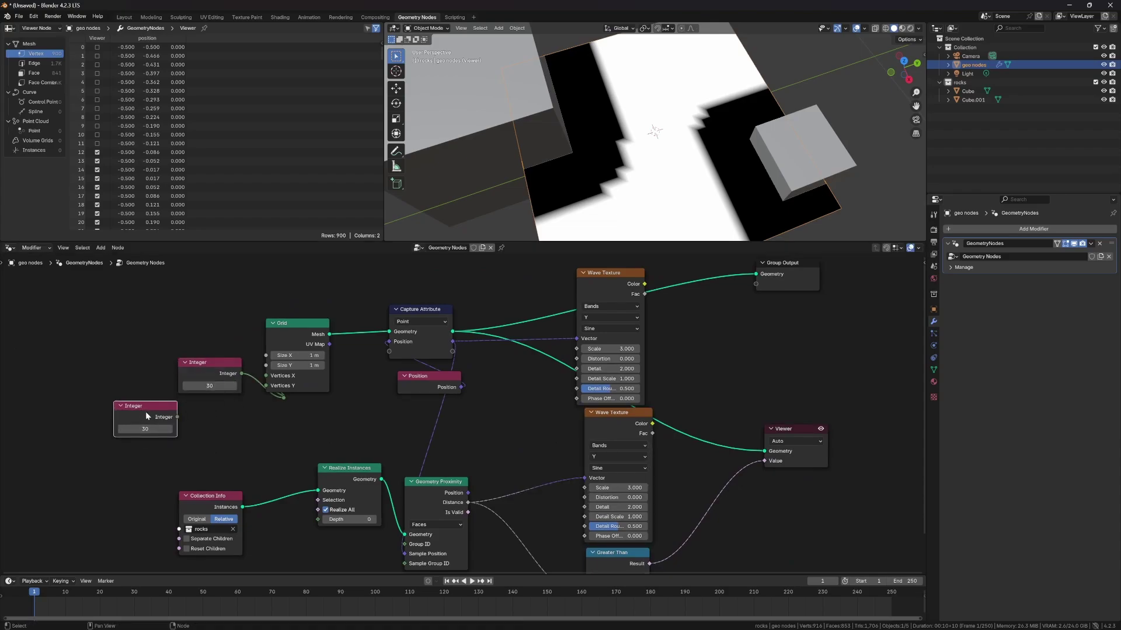
{"action": "key", "text": "F2"}
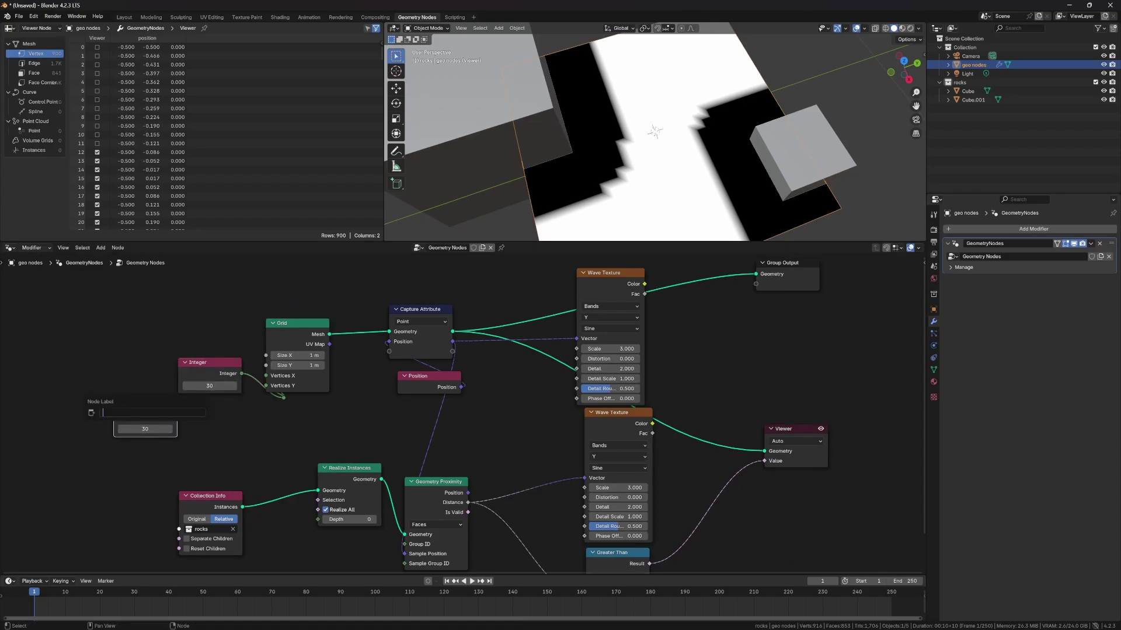
{"action": "type", "text": "cale"}
{"action": "key", "text": "Return"}
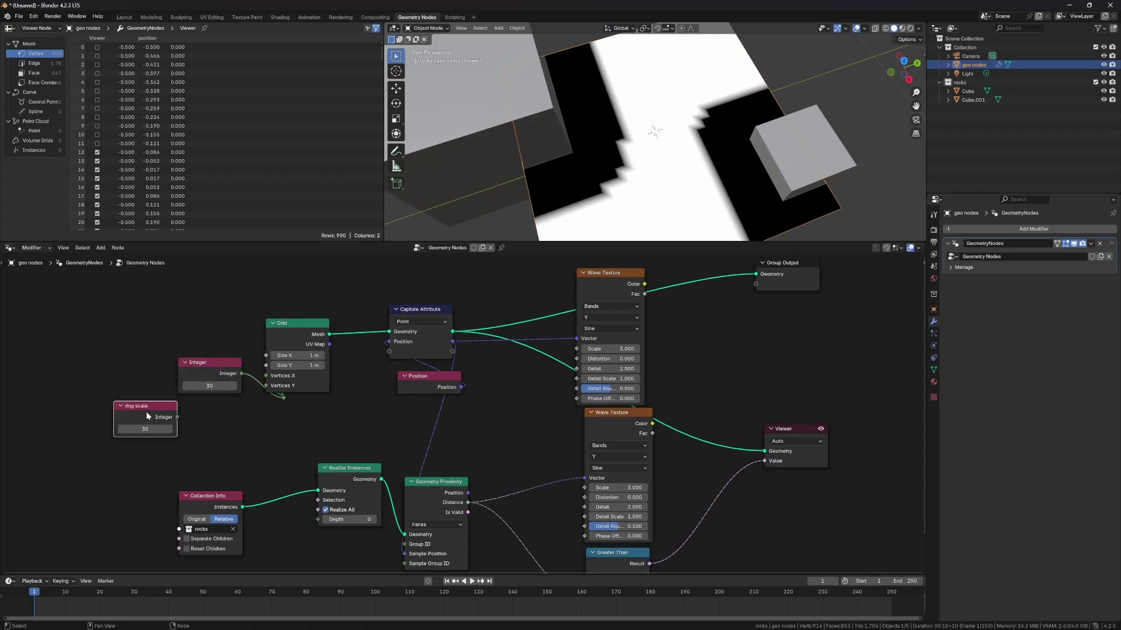
{"action": "type", "text": "3"}
{"action": "key", "text": "Return"}
Feed the ring scale integer into the Scale of both Wave Textures through a shared reroute point
{"action": "left_click_drag", "start_coordinate": [178, 416], "coordinate": [584, 488]}
{"action": "right_click_drag", "start_coordinate": [244, 402], "coordinate": [238, 459], "text": "shift"}
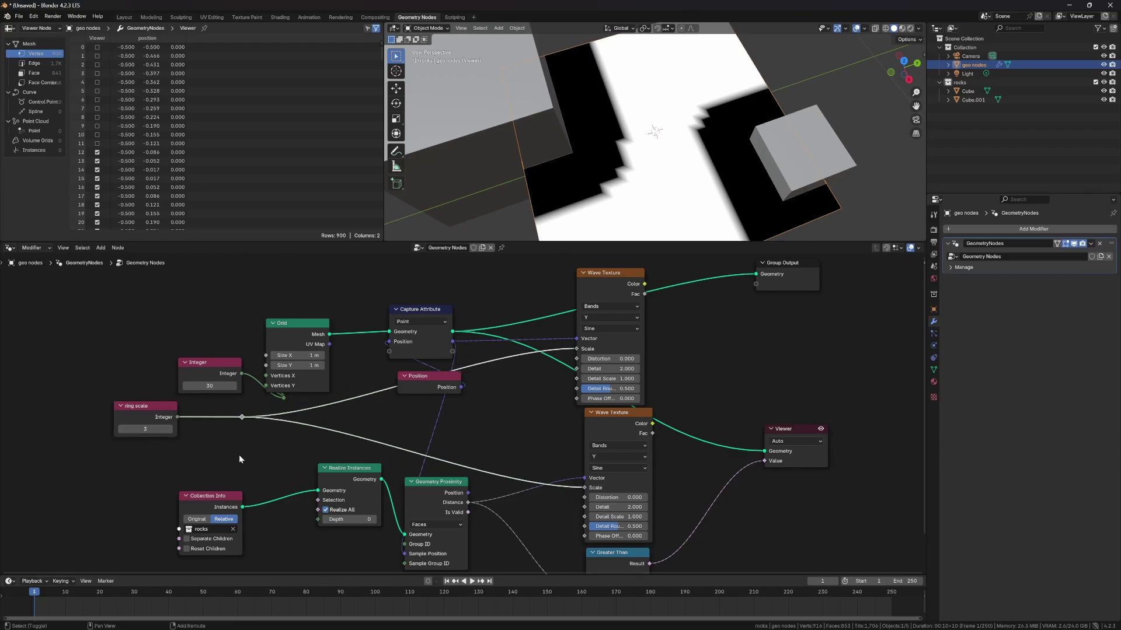
{"action": "left_click_drag", "start_coordinate": [147, 410], "coordinate": [191, 425]}
Spread out the grid's Integer and Grid nodes, and label that Integer "plane res"
{"action": "left_click_drag", "start_coordinate": [215, 375], "coordinate": [119, 369]}
{"action": "left_click", "coordinate": [215, 341]}
{"action": "left_click_drag", "start_coordinate": [317, 327], "coordinate": [336, 320]}
{"action": "left_click", "coordinate": [136, 354]}
{"action": "key", "text": "F2"}
{"action": "type", "text": "3p"}
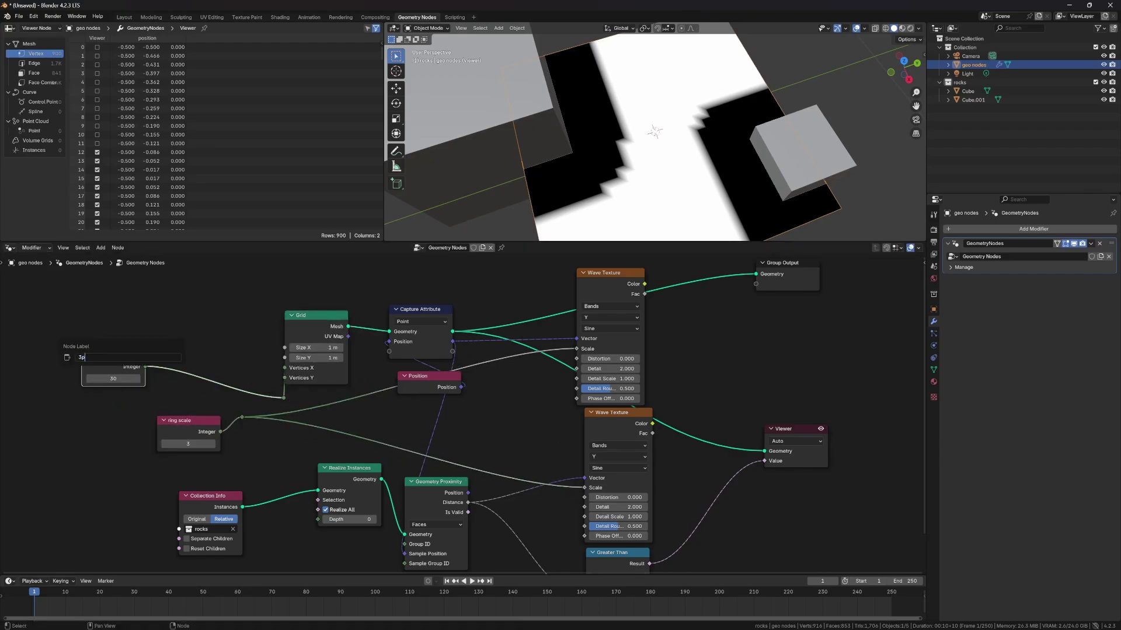
{"action": "type", "text": "lane res"}
{"action": "key", "text": "Return"}
Tidy the positions of the plane res, ring scale, Collection Info, Realize Instances and Geometry Proximity nodes
{"action": "left_click_drag", "start_coordinate": [143, 356], "coordinate": [186, 346]}
{"action": "left_click_drag", "start_coordinate": [184, 429], "coordinate": [167, 427]}
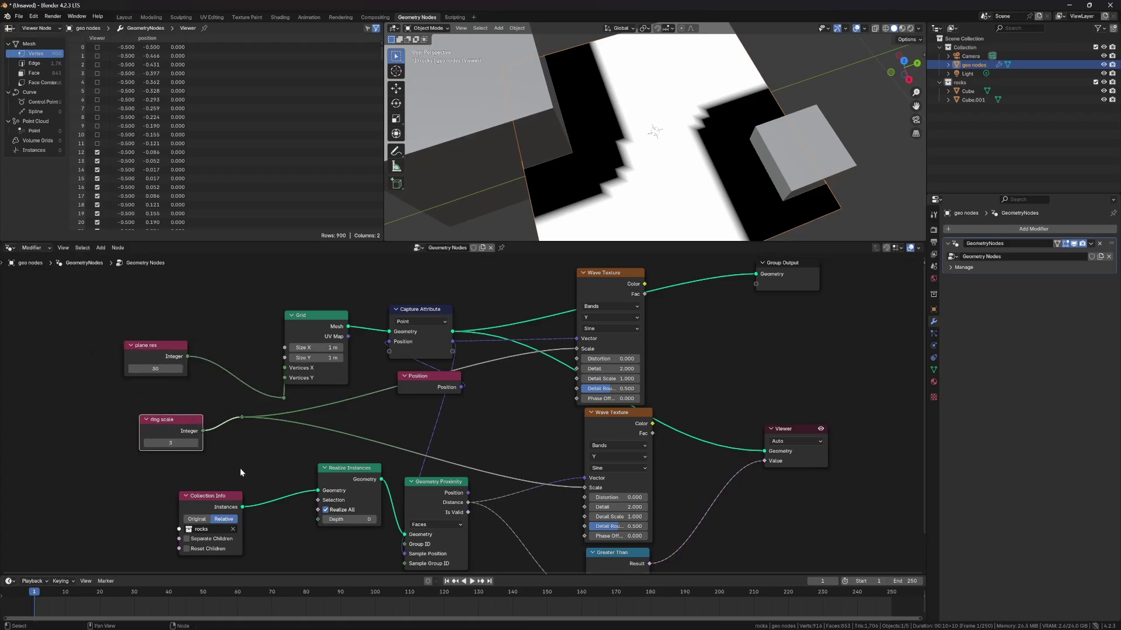
{"action": "mouse_move", "coordinate": [218, 503]}
{"action": "left_mouse_down"}
{"action": "mouse_move", "coordinate": [246, 494]}
{"action": "mouse_move", "coordinate": [215, 492]}
{"action": "left_mouse_up"}
{"action": "middle_click_drag", "start_coordinate": [578, 467], "coordinate": [455, 394]}
{"action": "left_click_drag", "start_coordinate": [230, 407], "coordinate": [224, 427]}
{"action": "mouse_move", "coordinate": [307, 422]}
{"action": "left_mouse_down"}
{"action": "mouse_move", "coordinate": [345, 422]}
{"action": "mouse_move", "coordinate": [307, 436]}
{"action": "left_mouse_up"}
Move Capture Attribute and Position up and to the left, and shift both Wave Textures slightly left
{"action": "middle_click_drag", "start_coordinate": [340, 345], "coordinate": [354, 436]}
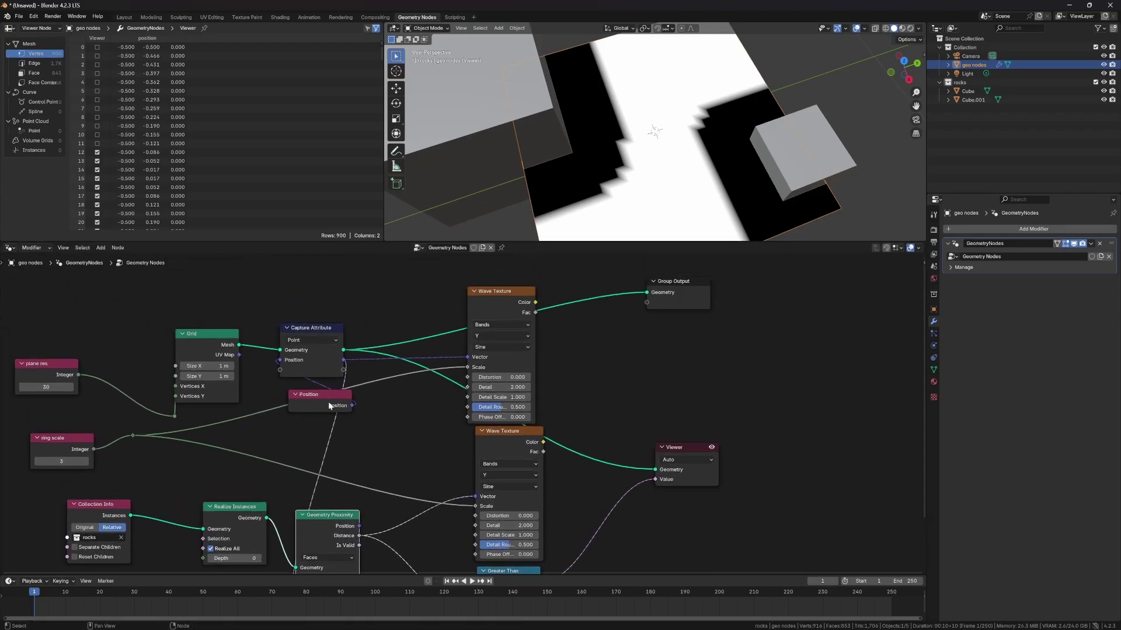
{"action": "left_click_drag", "start_coordinate": [328, 405], "coordinate": [315, 403]}
{"action": "left_click_drag", "start_coordinate": [317, 264], "coordinate": [302, 357]}
{"action": "left_click_drag", "start_coordinate": [540, 467], "coordinate": [512, 481]}
{"action": "left_click_drag", "start_coordinate": [502, 296], "coordinate": [481, 304]}
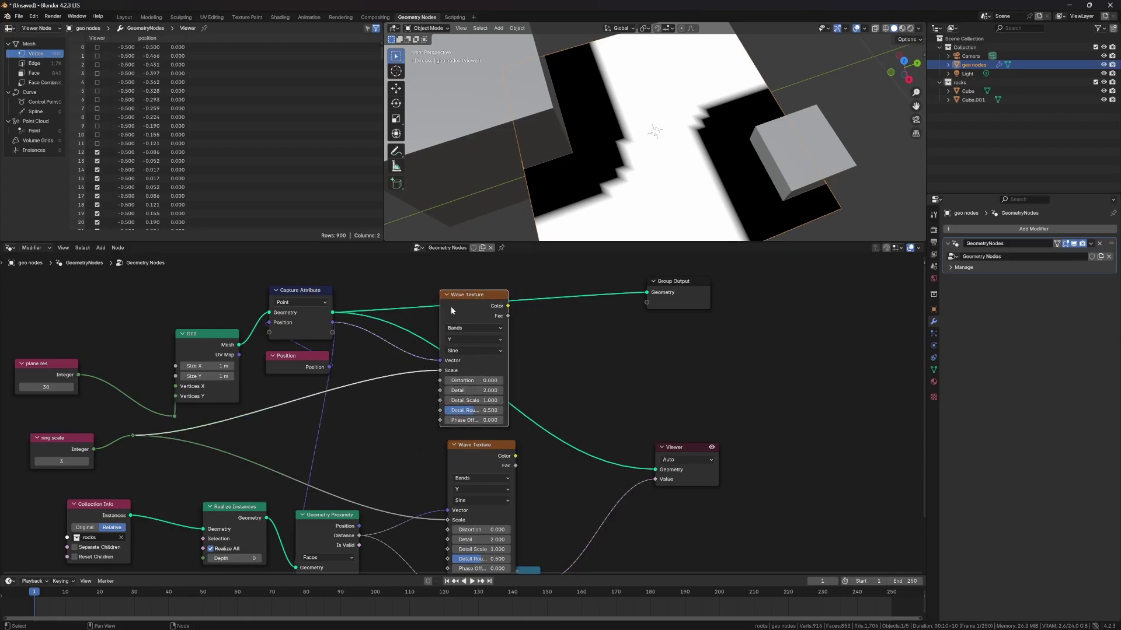
Label the upper Wave Texture "plane rings" and the lower Wave Texture "rock rings"
{"action": "key", "text": "F2"}
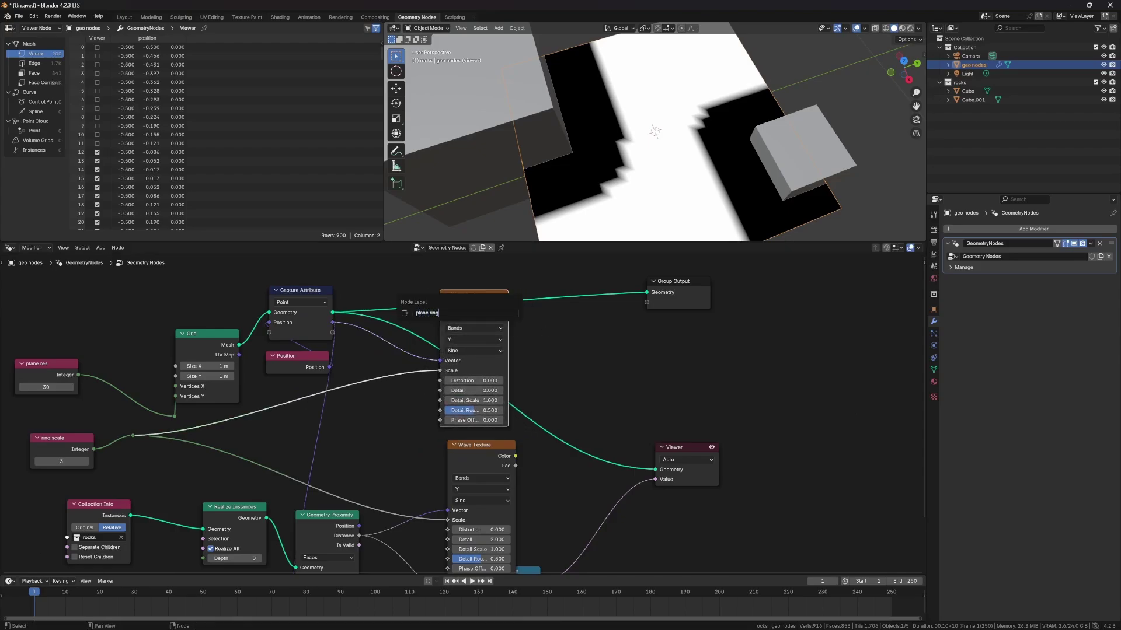
{"action": "key", "text": "Return"}
{"action": "left_click", "coordinate": [483, 450]}
{"action": "key", "text": "F2"}
{"action": "type", "text": "r"}
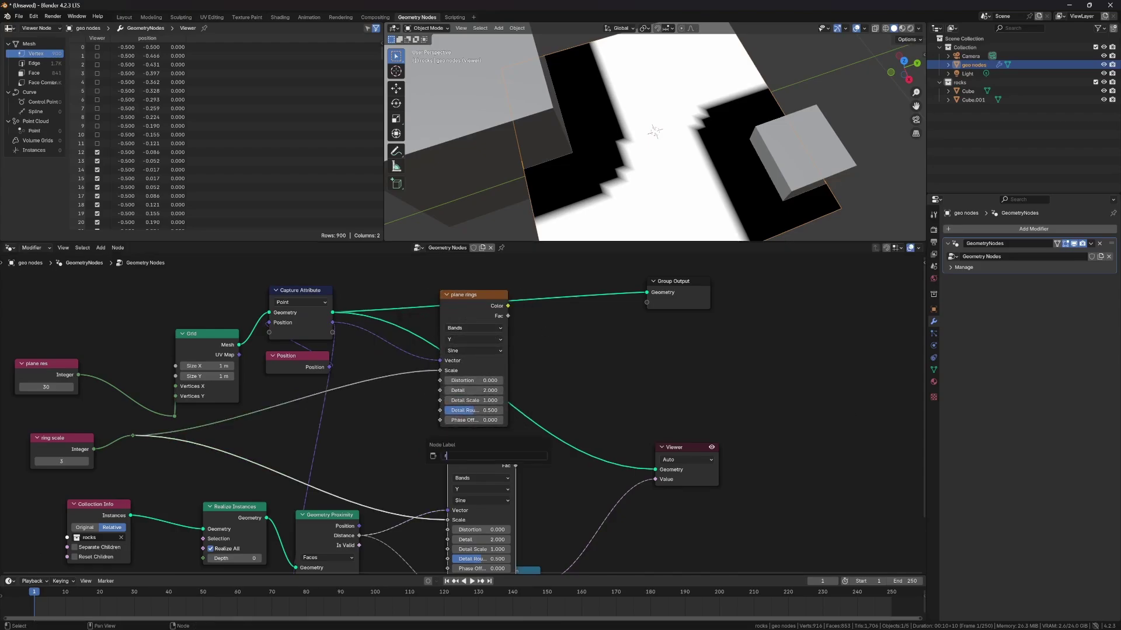
{"action": "type", "text": "ock rings"}
{"action": "key", "text": "Return"}
Move the Viewer and Group Output nodes farther right, and place Greater Than beside the lower corner of rock rings
{"action": "left_click_drag", "start_coordinate": [710, 453], "coordinate": [739, 450]}
{"action": "left_click_drag", "start_coordinate": [692, 298], "coordinate": [749, 311]}
{"action": "middle_click_drag", "start_coordinate": [645, 390], "coordinate": [636, 310]}
{"action": "left_click_drag", "start_coordinate": [515, 503], "coordinate": [487, 530]}
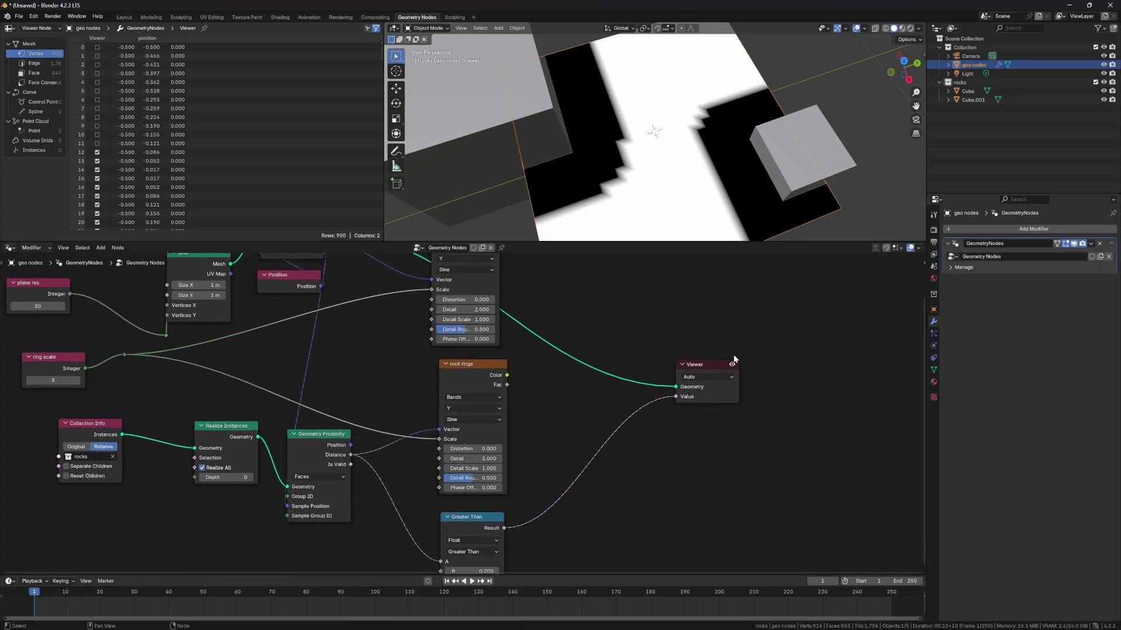
{"action": "left_click_drag", "start_coordinate": [734, 360], "coordinate": [743, 356]}
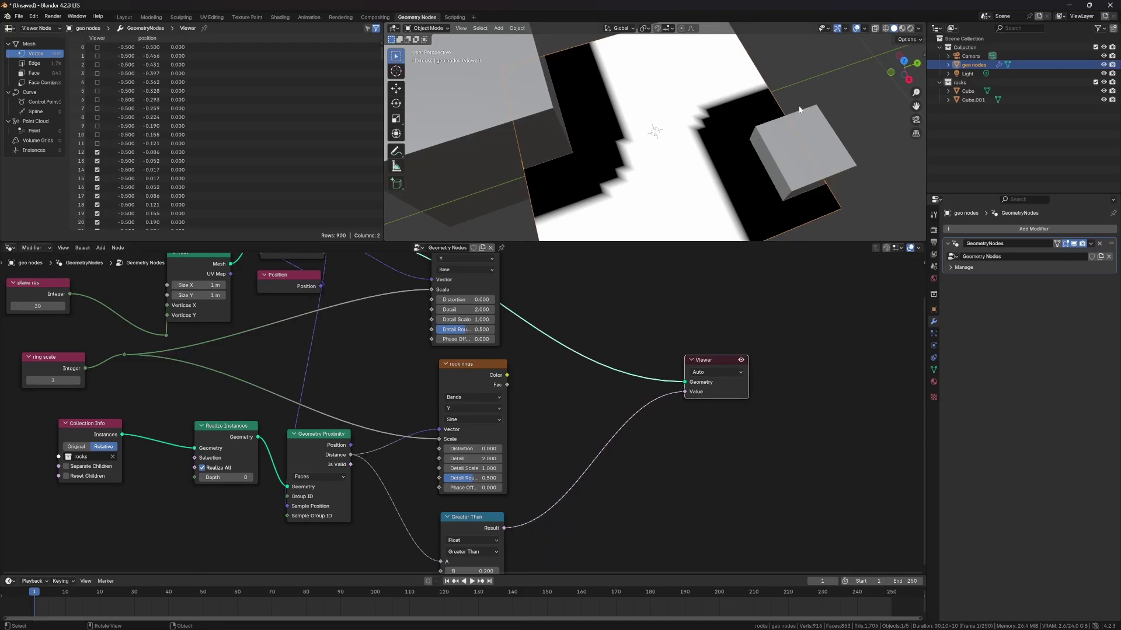
{"action": "left_click_drag", "start_coordinate": [472, 527], "coordinate": [545, 486]}
{"action": "left_click", "coordinate": [569, 492]}
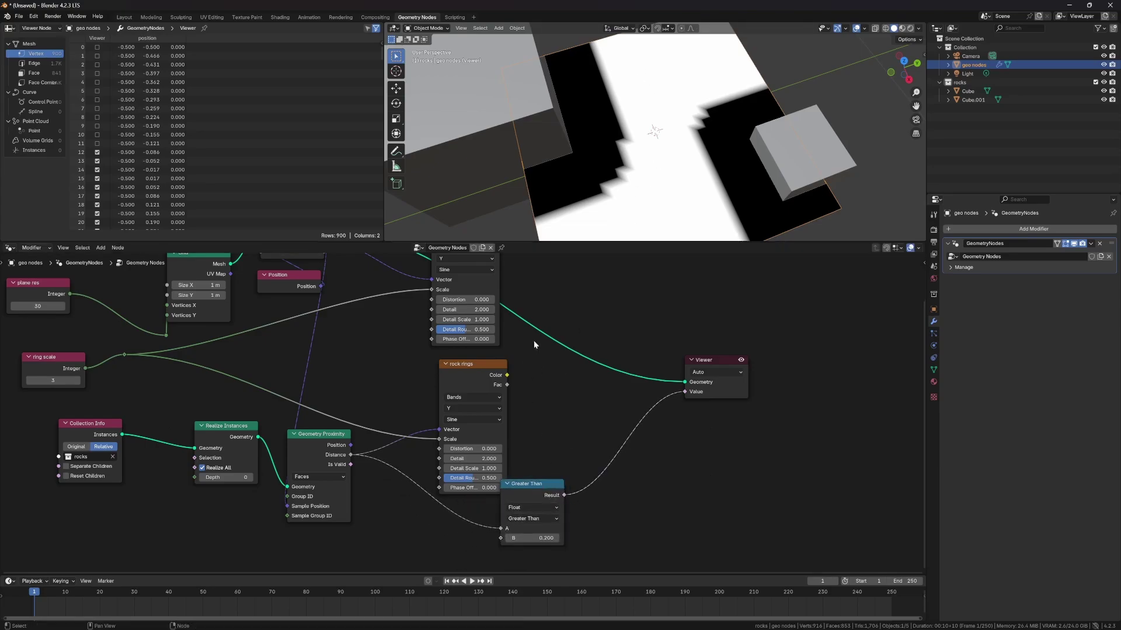
Add a Math node between plane rings and the Viewer, set to Multiply with Clamp enabled
{"action": "middle_click_drag", "start_coordinate": [529, 332], "coordinate": [501, 443]}
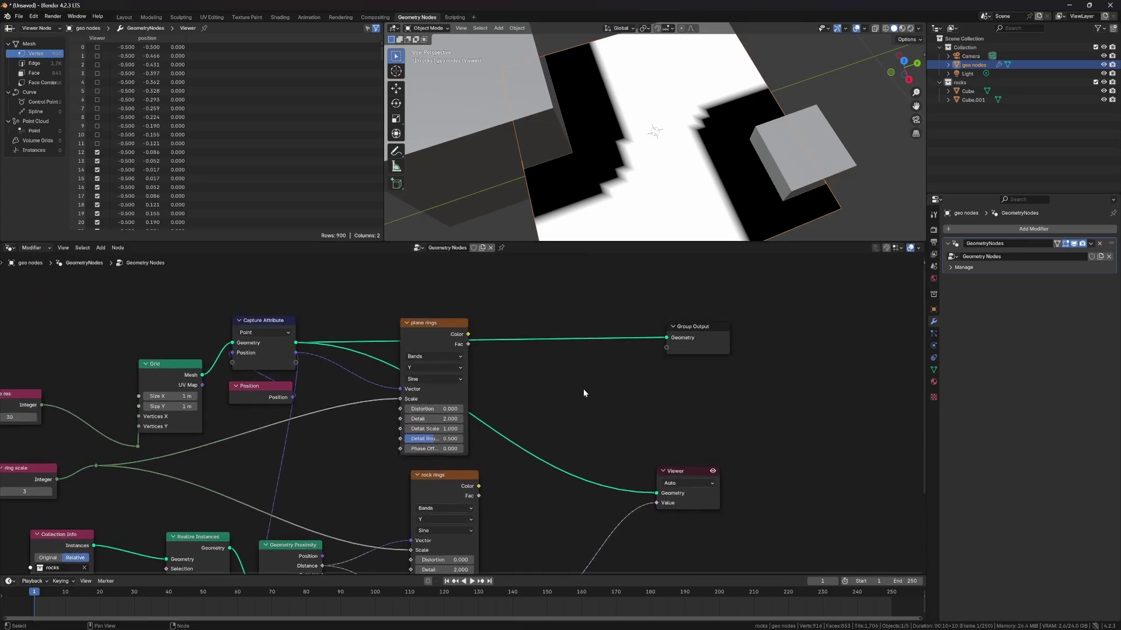
{"action": "key", "text": "shift+a"}
{"action": "mouse_move", "coordinate": [583, 389]}
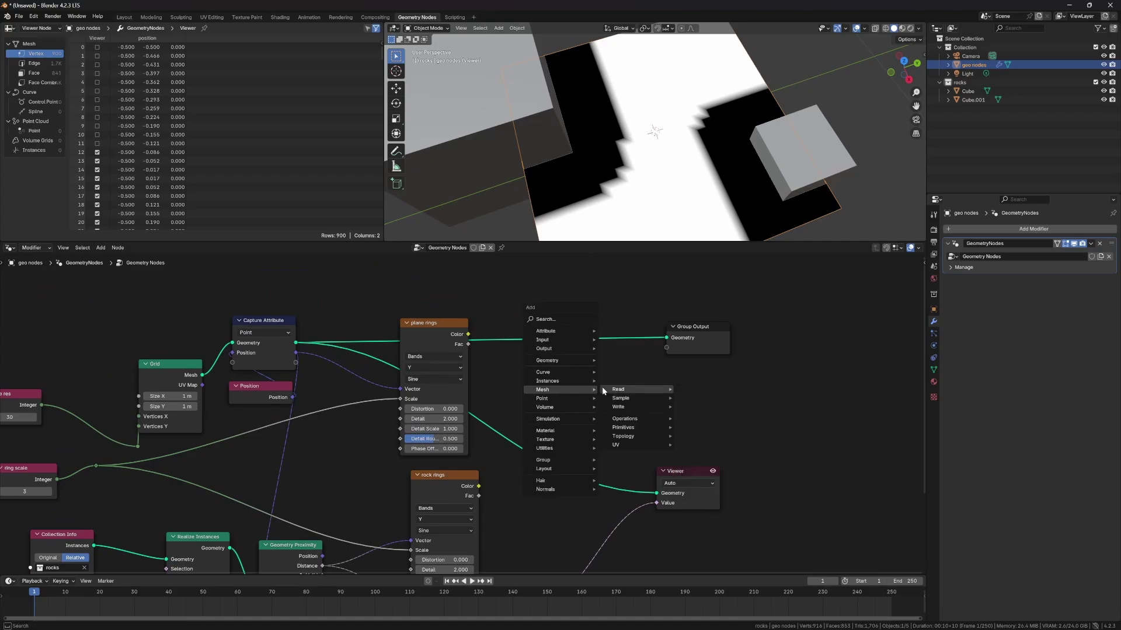
{"action": "key", "text": "Escape"}
{"action": "key", "text": "shift+a"}
{"action": "type", "text": "math"}
{"action": "key", "text": "Return"}
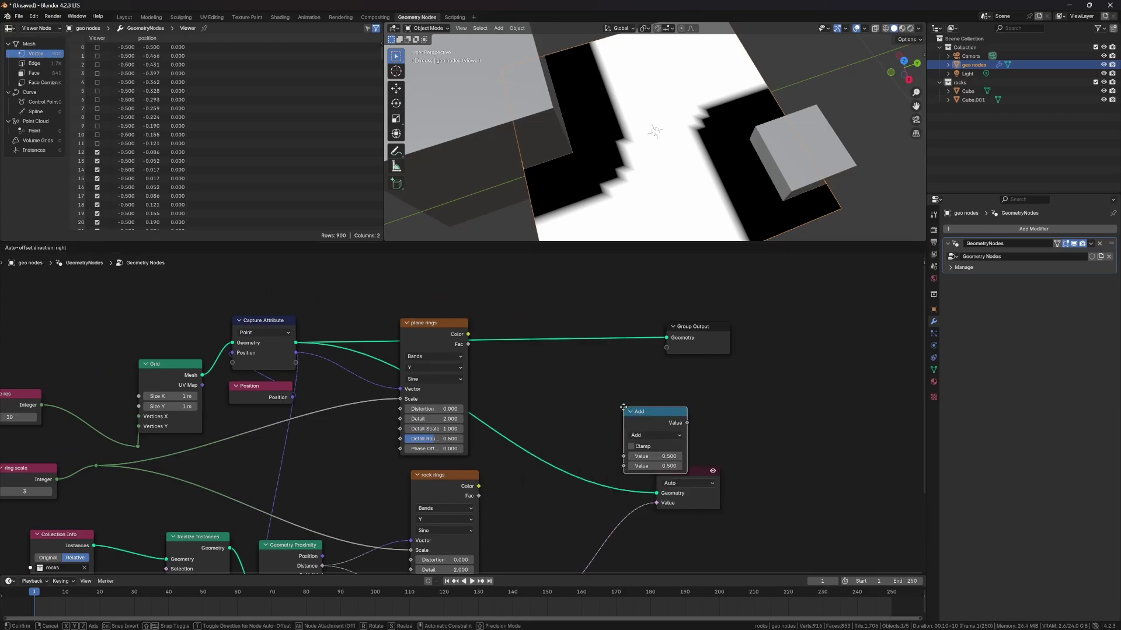
{"action": "left_click", "coordinate": [580, 388]}
{"action": "left_click", "coordinate": [612, 415]}
{"action": "left_click", "coordinate": [604, 411]}
{"action": "left_click", "coordinate": [607, 416]}
{"action": "left_click", "coordinate": [599, 460]}
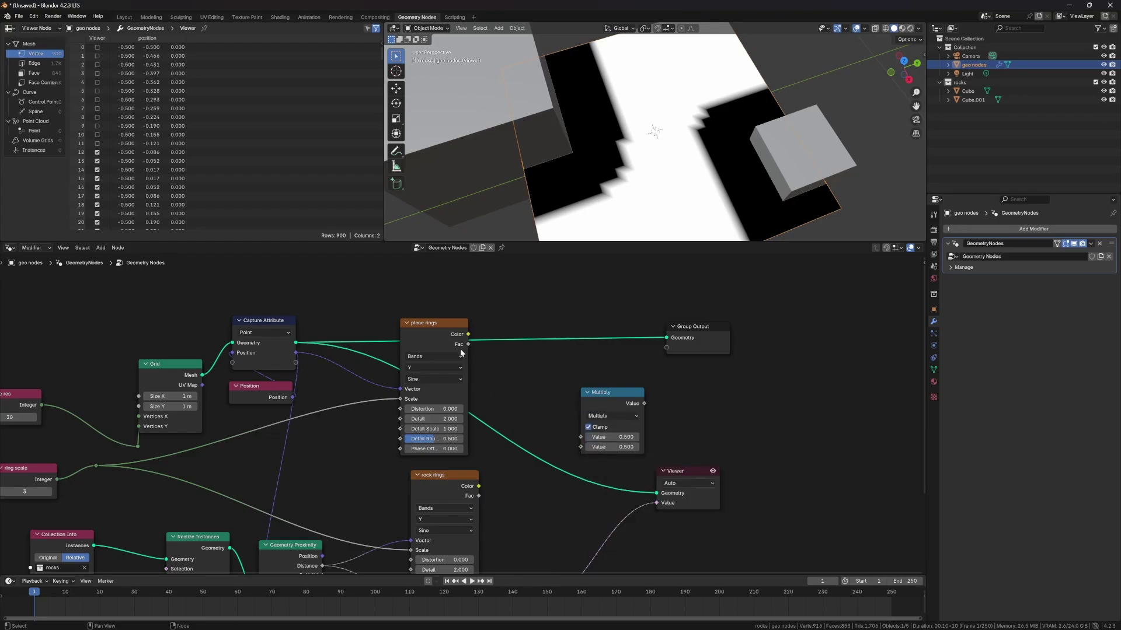
Feed the plane rings Fac and the Greater Than result into the Multiply node, and preview its output in the Viewer
{"action": "left_click_drag", "start_coordinate": [469, 344], "coordinate": [581, 437]}
{"action": "scroll", "coordinate": [558, 441], "scroll_direction": "up", "scroll_amount": 1}
{"action": "middle_click_drag", "start_coordinate": [558, 442], "coordinate": [539, 351]}
{"action": "left_click_drag", "start_coordinate": [523, 530], "coordinate": [570, 357]}
{"action": "left_click", "coordinate": [607, 319], "text": "ctrl+shift"}
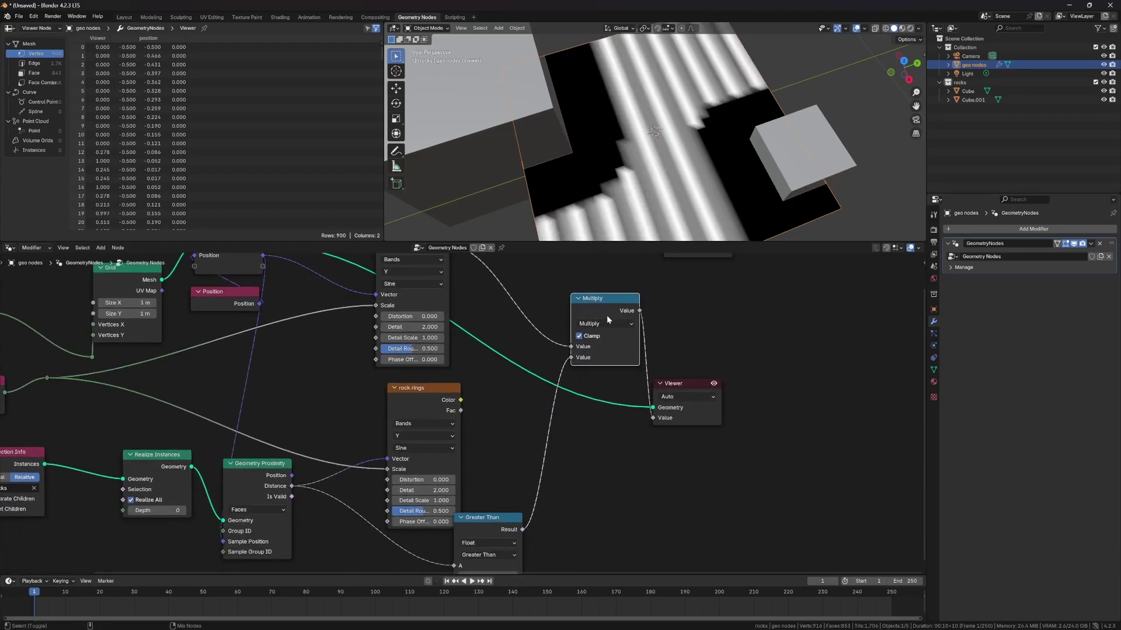
Shift Multiply slightly left, preview the plane rings texture, and delete the Viewer node
{"action": "left_click_drag", "start_coordinate": [604, 299], "coordinate": [586, 293]}
{"action": "middle_click_drag", "start_coordinate": [695, 323], "coordinate": [709, 377]}
{"action": "left_click", "coordinate": [433, 279], "text": "ctrl+shift"}
{"action": "left_click", "coordinate": [421, 289], "text": "ctrl+shift"}
{"action": "left_click", "coordinate": [555, 268]}
{"action": "key", "text": "ctrl+x"}
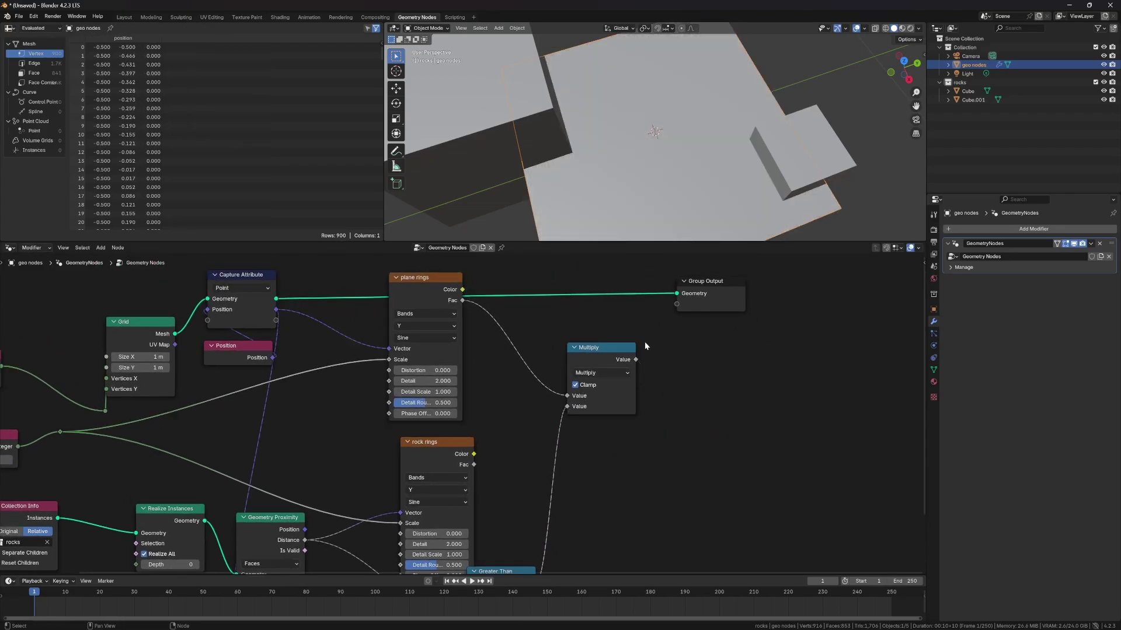
Spread out the Multiply, plane rings, rock rings and Greater Than nodes so that they no longer overlap
{"action": "left_click_drag", "start_coordinate": [607, 347], "coordinate": [628, 344]}
{"action": "left_click", "coordinate": [485, 370]}
{"action": "left_click_drag", "start_coordinate": [425, 277], "coordinate": [421, 272]}
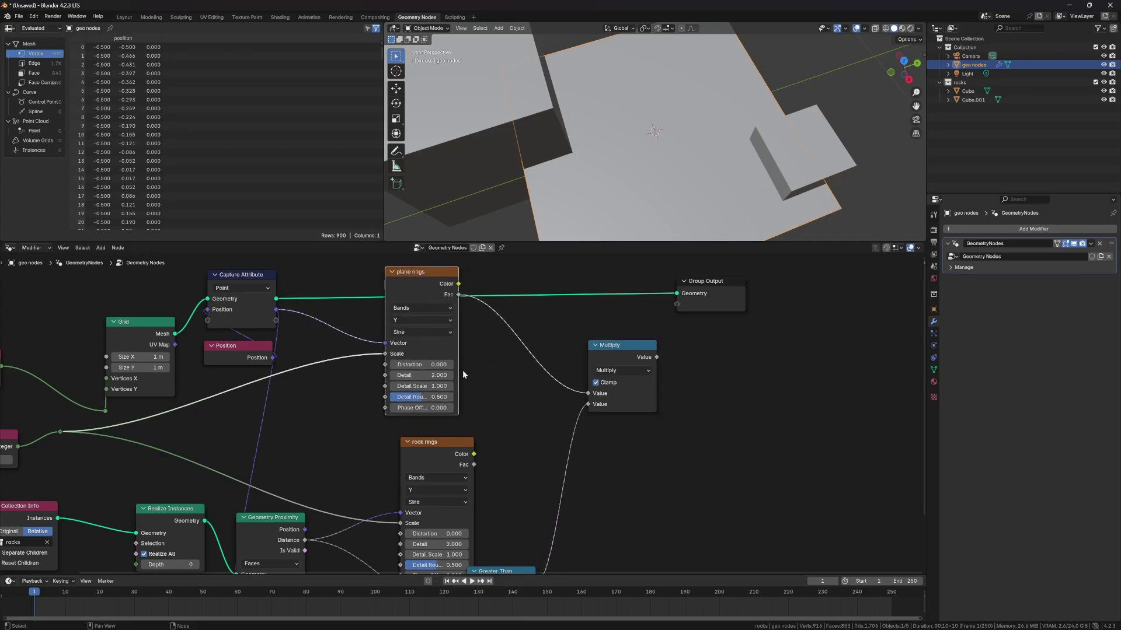
{"action": "left_click", "coordinate": [492, 414]}
{"action": "middle_click_drag", "start_coordinate": [511, 438], "coordinate": [504, 394]}
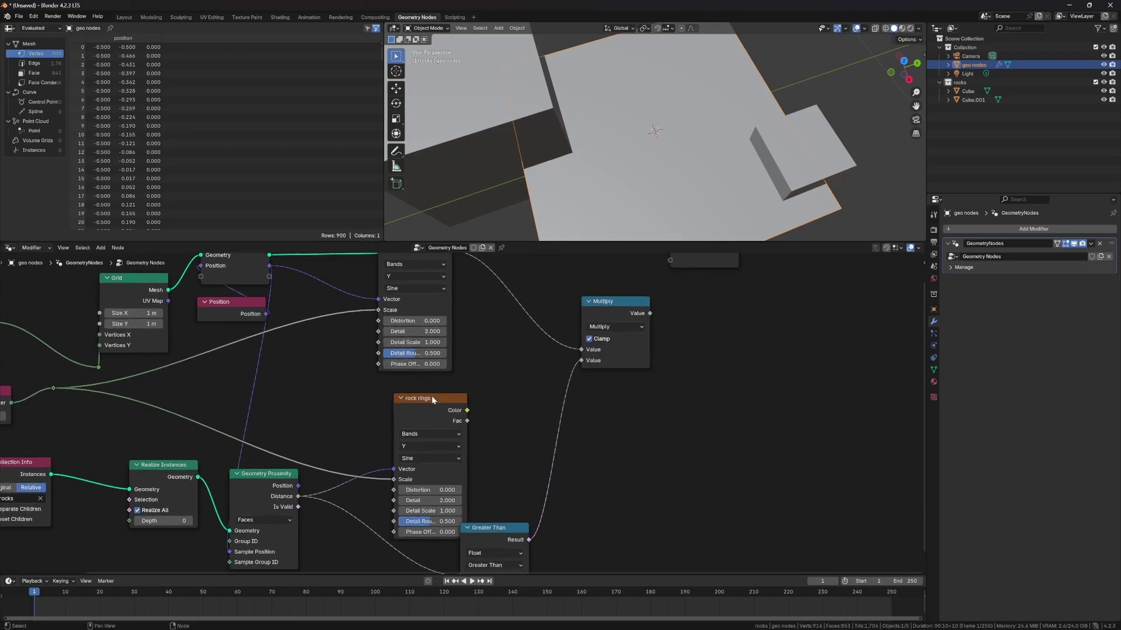
{"action": "left_click_drag", "start_coordinate": [435, 400], "coordinate": [417, 384]}
{"action": "middle_click_drag", "start_coordinate": [505, 436], "coordinate": [467, 375]}
{"action": "left_click_drag", "start_coordinate": [465, 469], "coordinate": [495, 453]}
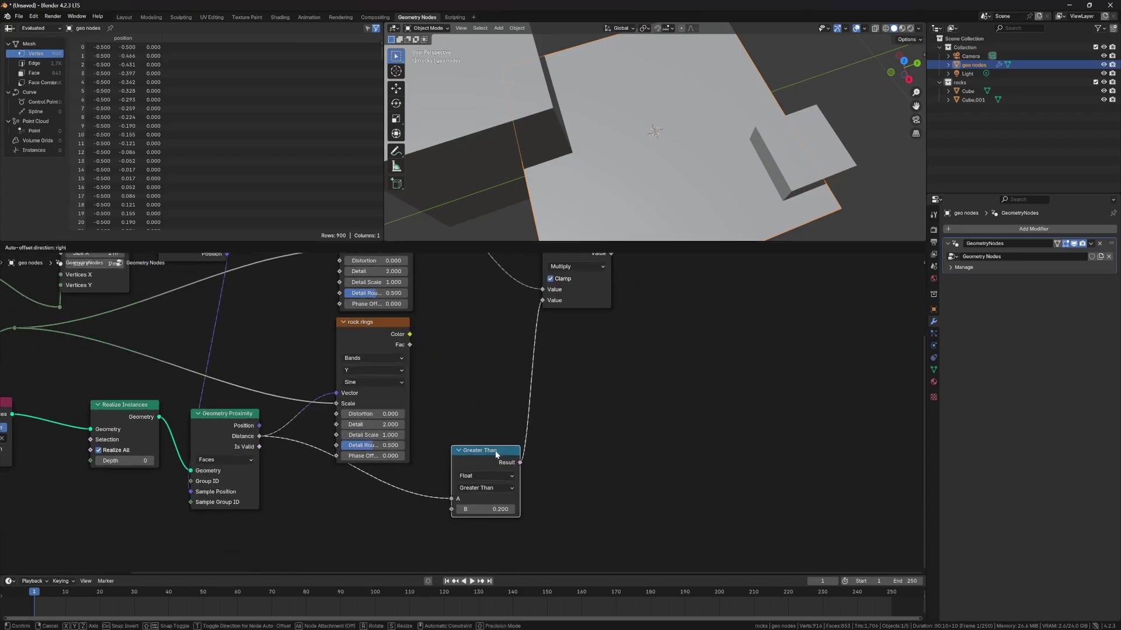
Duplicate Greater Than, switch the copy to Less Than, and connect the Geometry Proximity Distance to its A input
{"action": "key", "text": "shift+d"}
{"action": "left_click", "coordinate": [619, 469]}
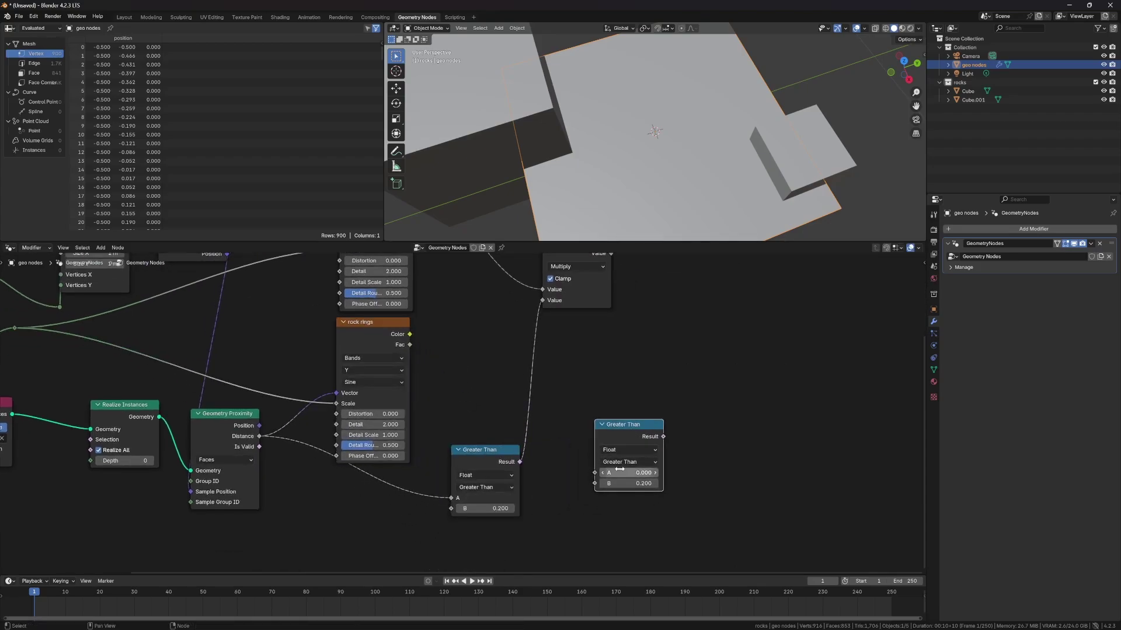
{"action": "left_click", "coordinate": [627, 462]}
{"action": "left_click", "coordinate": [617, 485]}
{"action": "left_click_drag", "start_coordinate": [603, 437], "coordinate": [622, 435]}
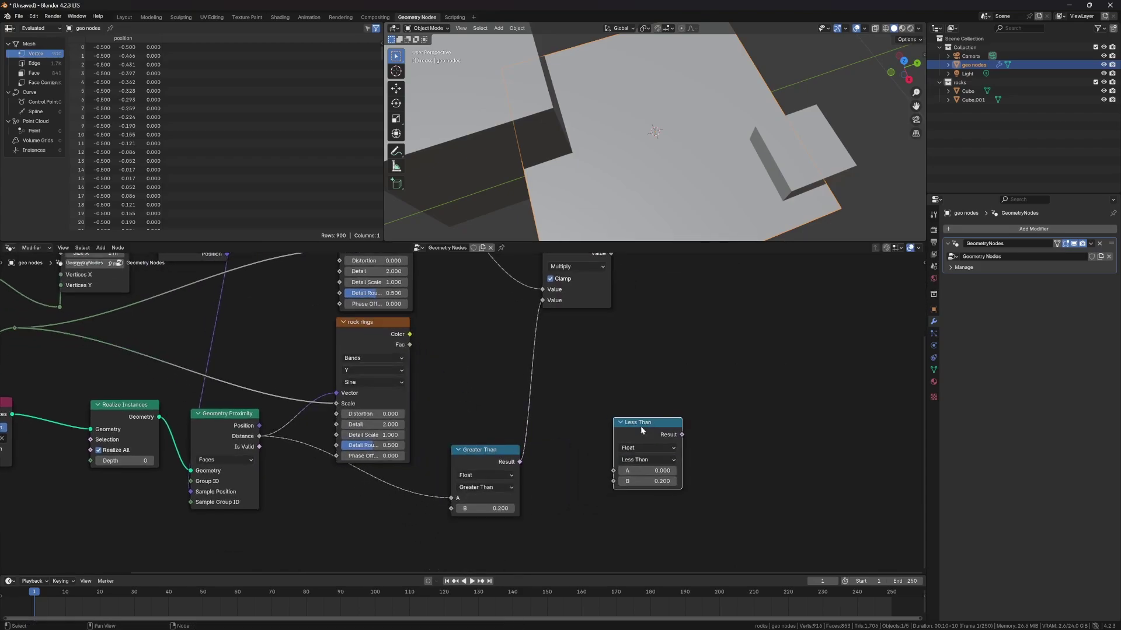
{"action": "left_click_drag", "start_coordinate": [259, 437], "coordinate": [614, 471]}
Preview the Less Than mask on the Grid mesh with a Viewer, and delete that Viewer
{"action": "left_click", "coordinate": [659, 430], "text": "ctrl+shift"}
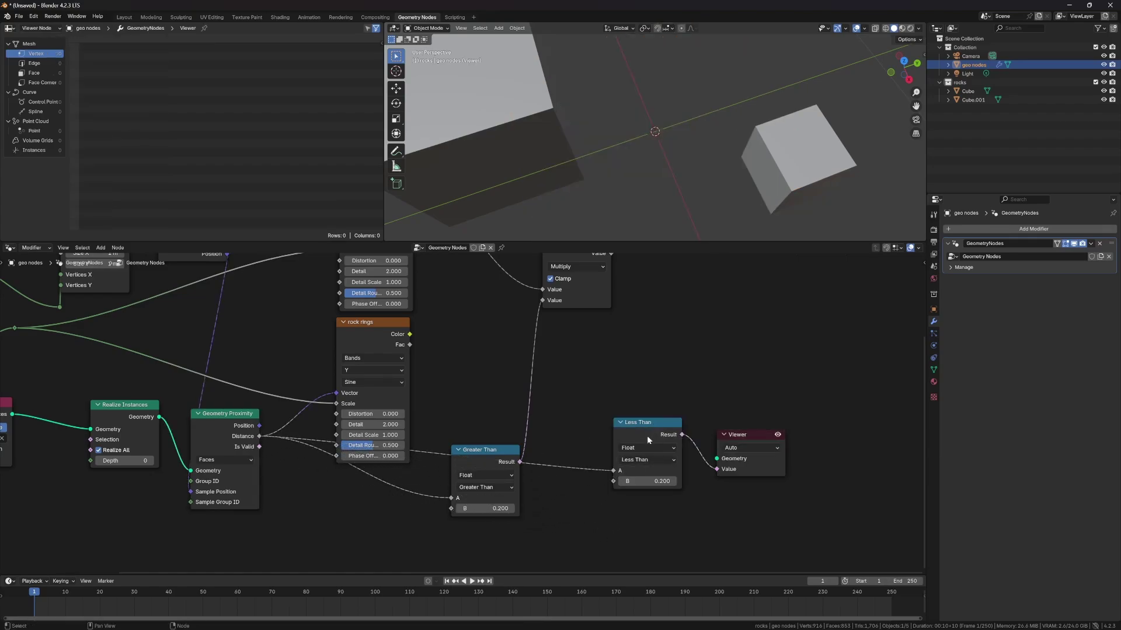
{"action": "left_click_drag", "start_coordinate": [647, 436], "coordinate": [573, 537]}
{"action": "middle_click_drag", "start_coordinate": [596, 435], "coordinate": [541, 510]}
{"action": "scroll", "coordinate": [462, 410], "scroll_direction": "down", "scroll_amount": 3}
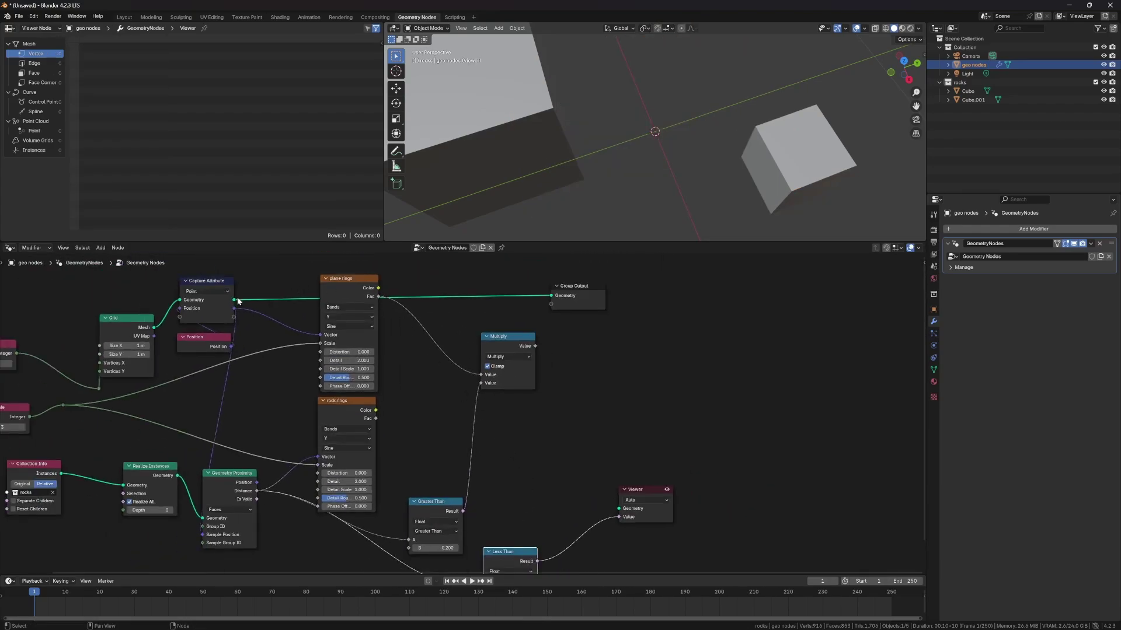
{"action": "left_click_drag", "start_coordinate": [155, 327], "coordinate": [619, 509]}
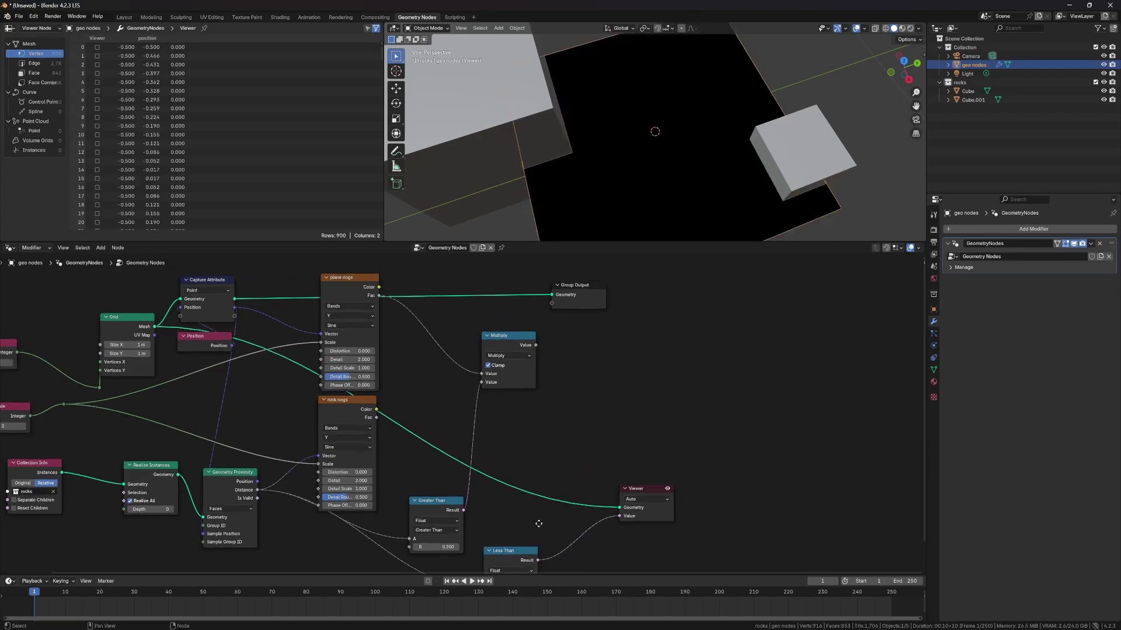
{"action": "middle_click_drag", "start_coordinate": [537, 519], "coordinate": [542, 430]}
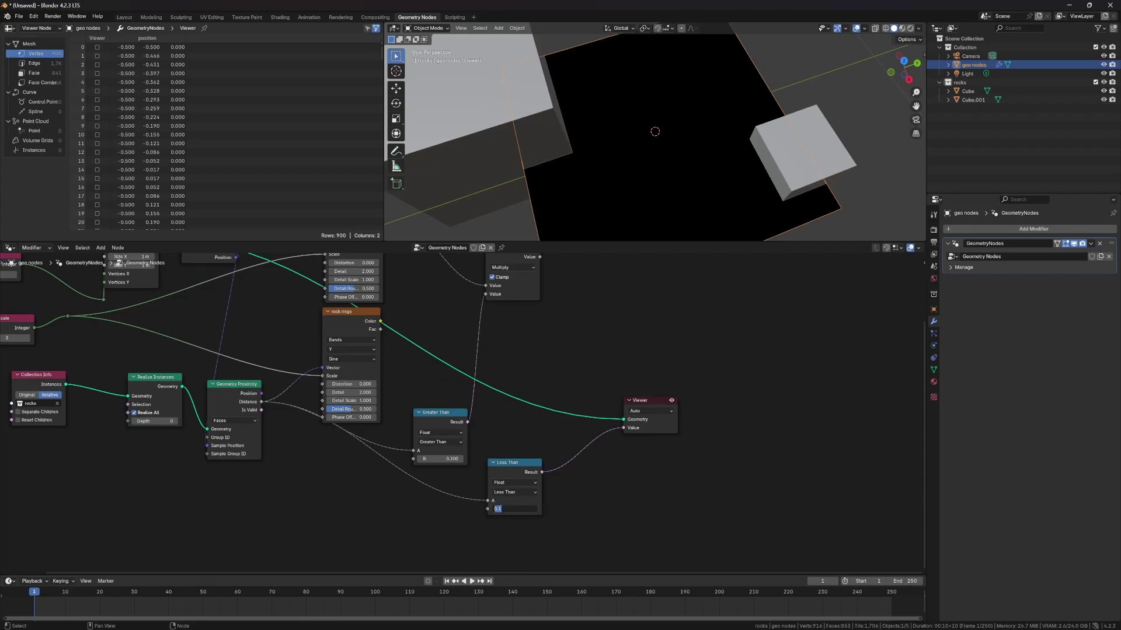
{"action": "left_click", "coordinate": [635, 401]}
{"action": "key", "text": "ctrl+x"}
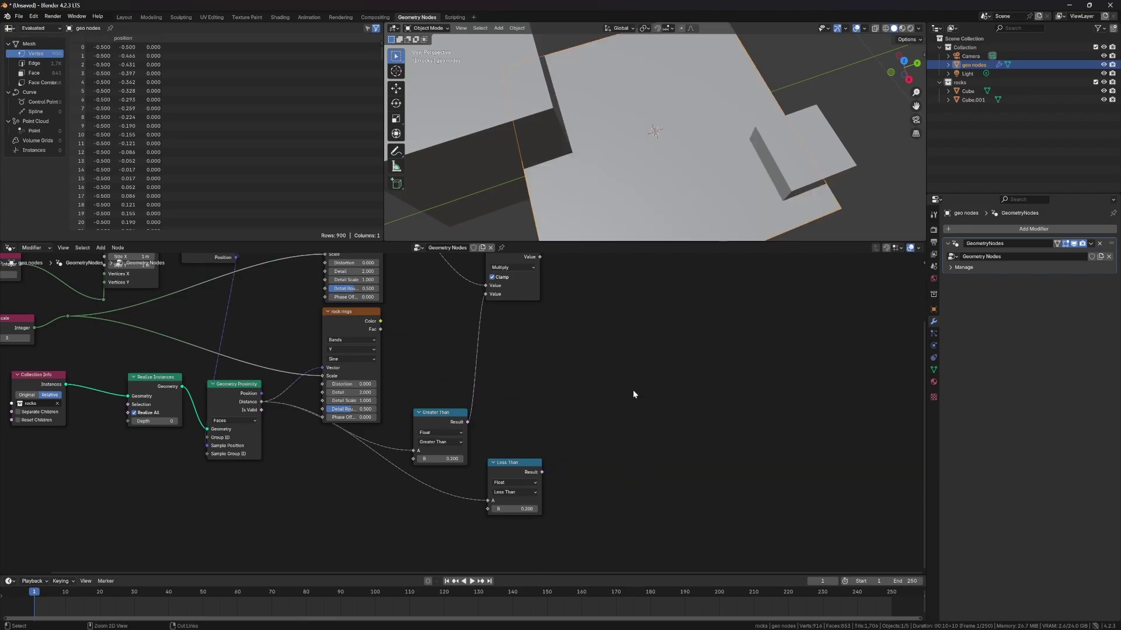
Place Greater Than beside rock rings and Less Than just below it
{"action": "left_click_drag", "start_coordinate": [514, 475], "coordinate": [381, 500]}
{"action": "left_click_drag", "start_coordinate": [440, 414], "coordinate": [420, 382]}
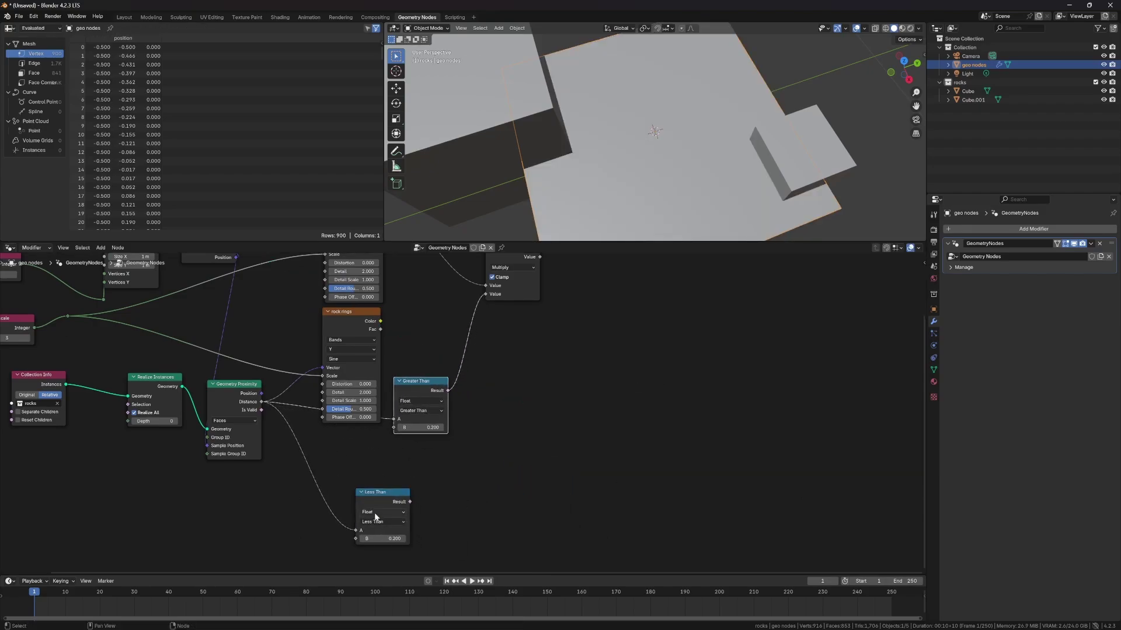
{"action": "left_click_drag", "start_coordinate": [382, 498], "coordinate": [457, 459]}
Duplicate the Multiply node and feed the copy with the rock rings Fac and the Less Than result
{"action": "middle_click_drag", "start_coordinate": [534, 369], "coordinate": [475, 473]}
{"action": "left_click", "coordinate": [454, 357]}
{"action": "key", "text": "shift+d"}
{"action": "left_click", "coordinate": [517, 509]}
{"action": "middle_click_drag", "start_coordinate": [461, 541], "coordinate": [489, 440]}
{"action": "left_click_drag", "start_coordinate": [343, 336], "coordinate": [517, 444]}
{"action": "left_click_drag", "start_coordinate": [451, 465], "coordinate": [515, 455]}
Preview the second Multiply in a Viewer, using the Capture Attribute geometry as the Viewer's geometry
{"action": "left_click", "coordinate": [546, 416], "text": "ctrl+shift"}
{"action": "middle_click_drag", "start_coordinate": [569, 363], "coordinate": [555, 432]}
{"action": "left_click_drag", "start_coordinate": [603, 488], "coordinate": [594, 356]}
{"action": "left_click_drag", "start_coordinate": [314, 277], "coordinate": [357, 297]}
{"action": "left_click_drag", "start_coordinate": [192, 282], "coordinate": [575, 365]}
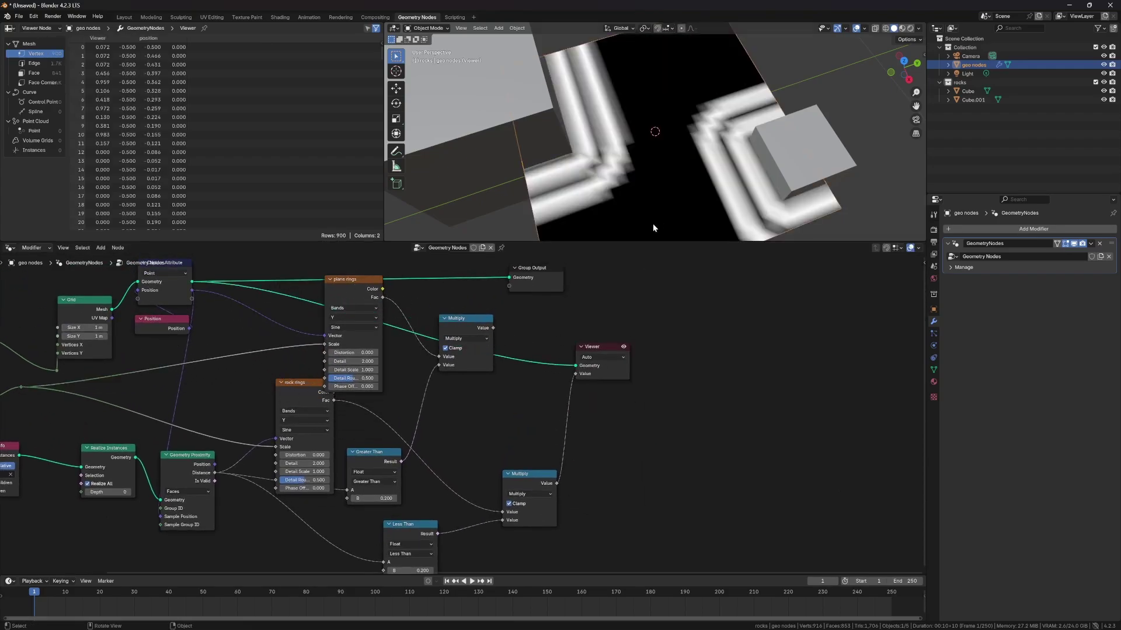
Reposition the Viewer and both Multiply nodes, bringing the first Multiply close to plane rings
{"action": "left_click_drag", "start_coordinate": [480, 321], "coordinate": [489, 380]}
{"action": "left_click_drag", "start_coordinate": [601, 348], "coordinate": [614, 337]}
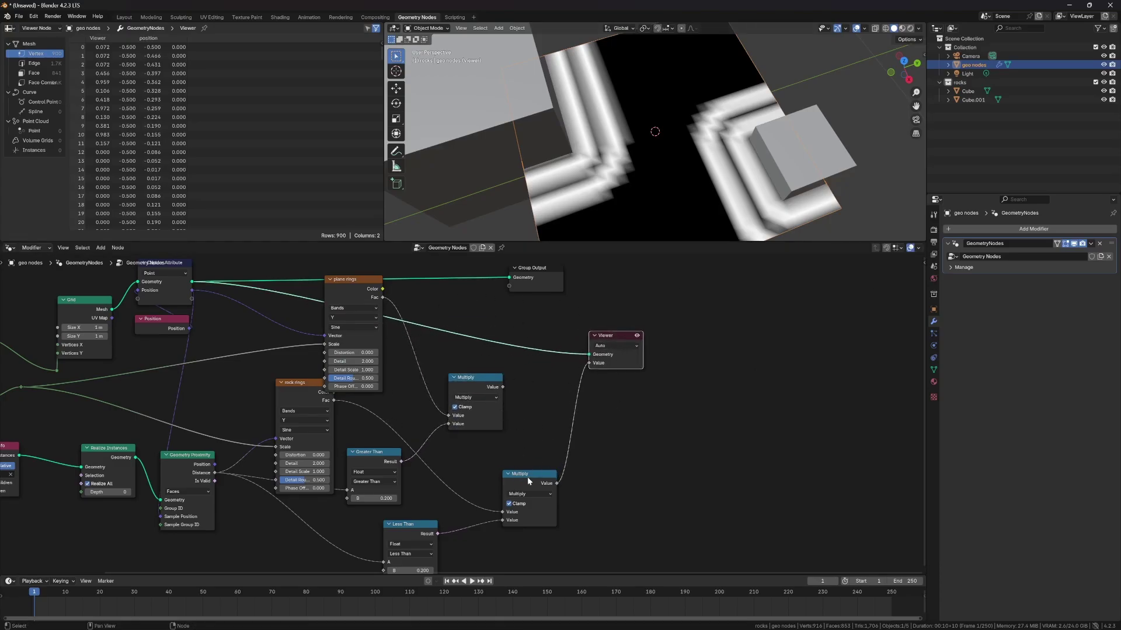
{"action": "left_click_drag", "start_coordinate": [528, 481], "coordinate": [492, 481]}
{"action": "middle_click_drag", "start_coordinate": [448, 493], "coordinate": [525, 394]}
{"action": "middle_click_drag", "start_coordinate": [468, 306], "coordinate": [481, 464]}
{"action": "left_click_drag", "start_coordinate": [434, 339], "coordinate": [363, 315]}
{"action": "left_click_drag", "start_coordinate": [559, 437], "coordinate": [463, 350]}
Place Greater Than under the first Multiply, and group rock rings, Less Than and the second Multiply below it
{"action": "left_click_drag", "start_coordinate": [398, 445], "coordinate": [376, 480]}
{"action": "middle_click_drag", "start_coordinate": [450, 510], "coordinate": [446, 427]}
{"action": "left_click_drag", "start_coordinate": [461, 429], "coordinate": [445, 344]}
{"action": "left_click_drag", "start_coordinate": [367, 391], "coordinate": [423, 432]}
{"action": "left_click_drag", "start_coordinate": [501, 508], "coordinate": [431, 530]}
{"action": "left_click_drag", "start_coordinate": [581, 423], "coordinate": [515, 444]}
{"action": "left_click_drag", "start_coordinate": [434, 406], "coordinate": [440, 387]}
{"action": "scroll", "coordinate": [520, 378], "scroll_direction": "down", "scroll_amount": 1}
{"action": "mouse_move", "coordinate": [520, 377]}
{"action": "middle_mouse_down"}
{"action": "mouse_move", "coordinate": [517, 451]}
{"action": "mouse_move", "coordinate": [511, 373]}
{"action": "middle_mouse_up"}
{"action": "middle_click_drag", "start_coordinate": [513, 321], "coordinate": [512, 382]}
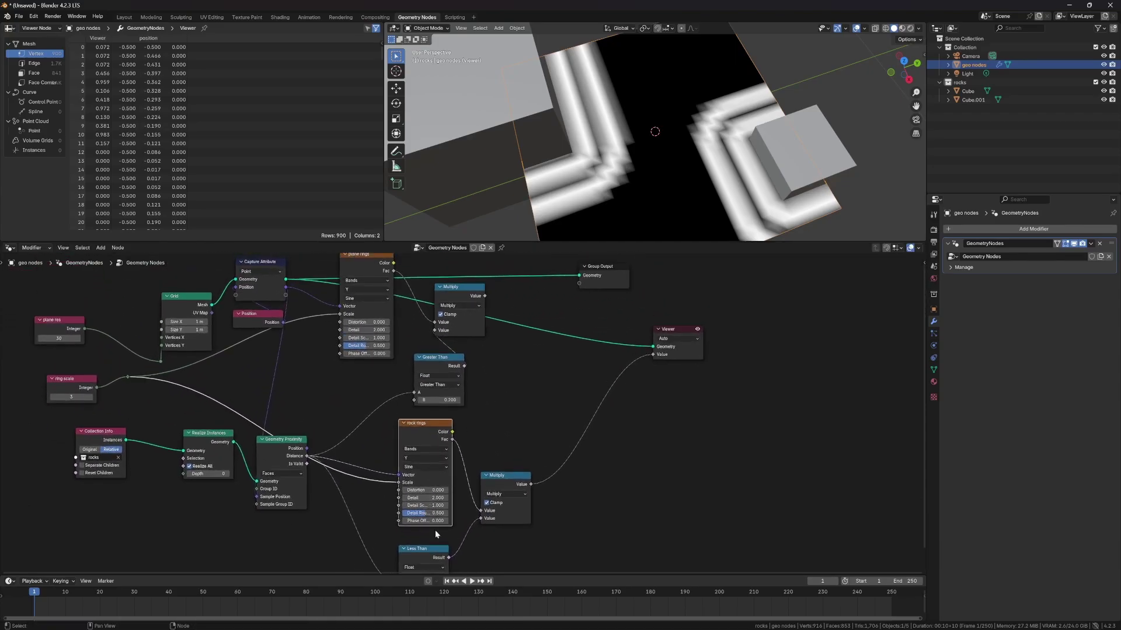
Move plane rings closer to its Multiply and Greater Than, and stack the second Multiply above Less Than beside rock rings
{"action": "scroll", "coordinate": [445, 548], "scroll_direction": "down", "scroll_amount": 2}
{"action": "scroll", "coordinate": [445, 548], "scroll_direction": "up", "scroll_amount": 2}
{"action": "left_click_drag", "start_coordinate": [443, 552], "coordinate": [532, 544]}
{"action": "middle_click_drag", "start_coordinate": [516, 377], "coordinate": [510, 438]}
{"action": "left_click_drag", "start_coordinate": [500, 445], "coordinate": [487, 328]}
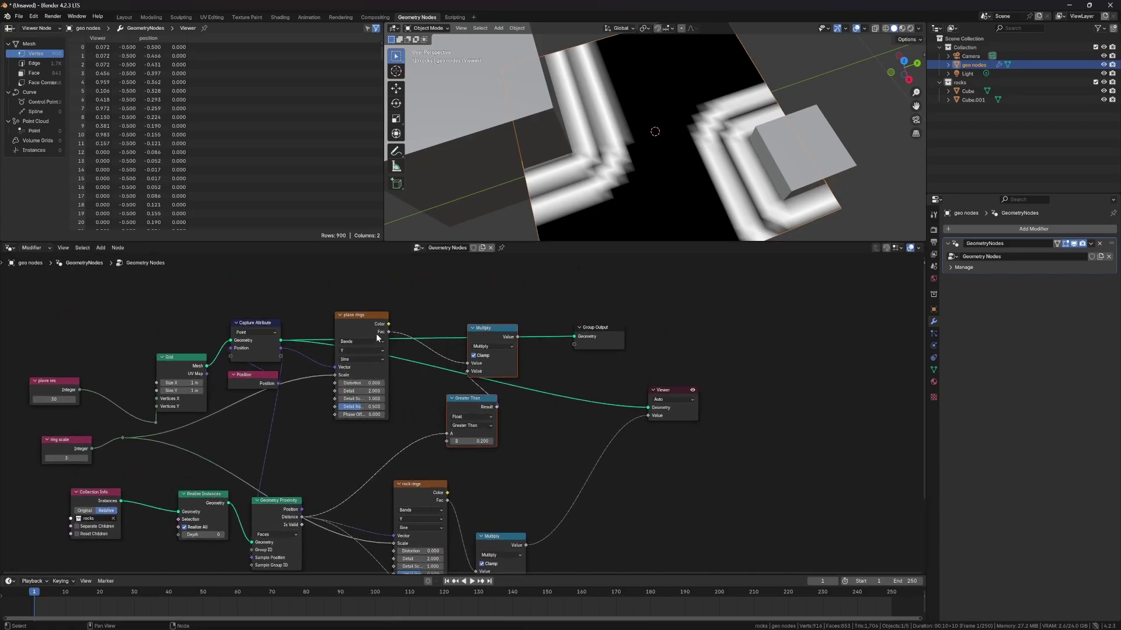
{"action": "left_click_drag", "start_coordinate": [377, 334], "coordinate": [414, 368]}
{"action": "middle_click_drag", "start_coordinate": [551, 540], "coordinate": [509, 438]}
{"action": "left_click_drag", "start_coordinate": [509, 438], "coordinate": [451, 504]}
{"action": "left_click_drag", "start_coordinate": [464, 433], "coordinate": [472, 350]}
Join the plane rings texture, its Multiply and Greater Than into a frame labelled "plane rings"
{"action": "middle_click_drag", "start_coordinate": [481, 321], "coordinate": [537, 447]}
{"action": "left_click", "coordinate": [485, 376]}
{"action": "left_click_drag", "start_coordinate": [530, 429], "coordinate": [384, 345]}
{"action": "key", "text": "ctrl+j"}
{"action": "left_click", "coordinate": [505, 314]}
{"action": "left_click", "coordinate": [430, 313]}
{"action": "key", "text": "F2"}
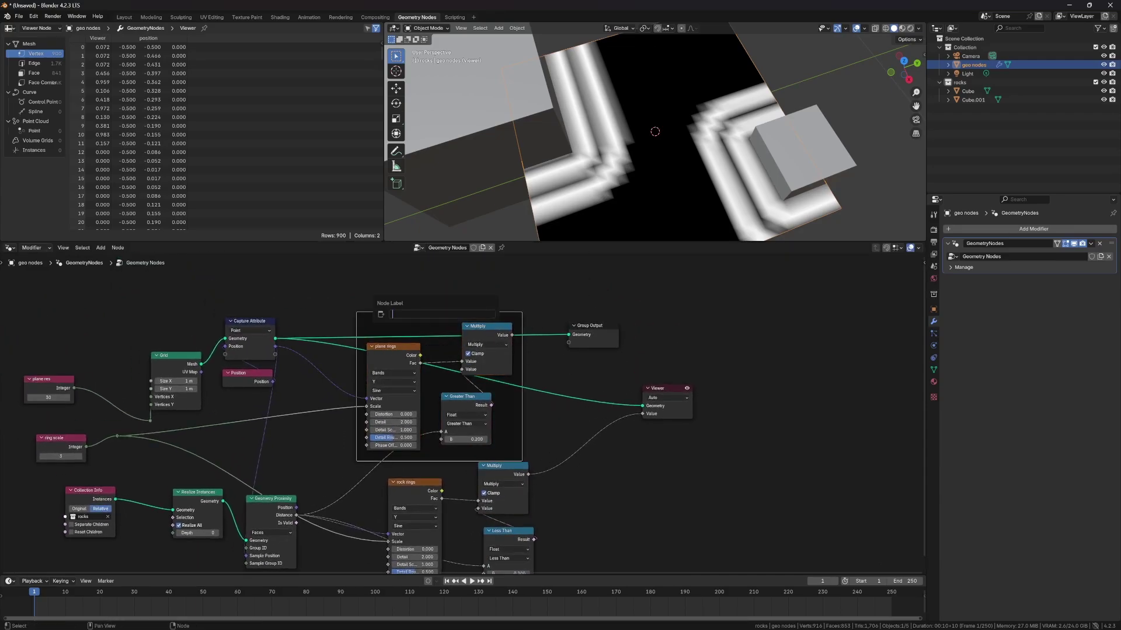
{"action": "type", "text": "plane rings"}
{"action": "key", "text": "Return"}
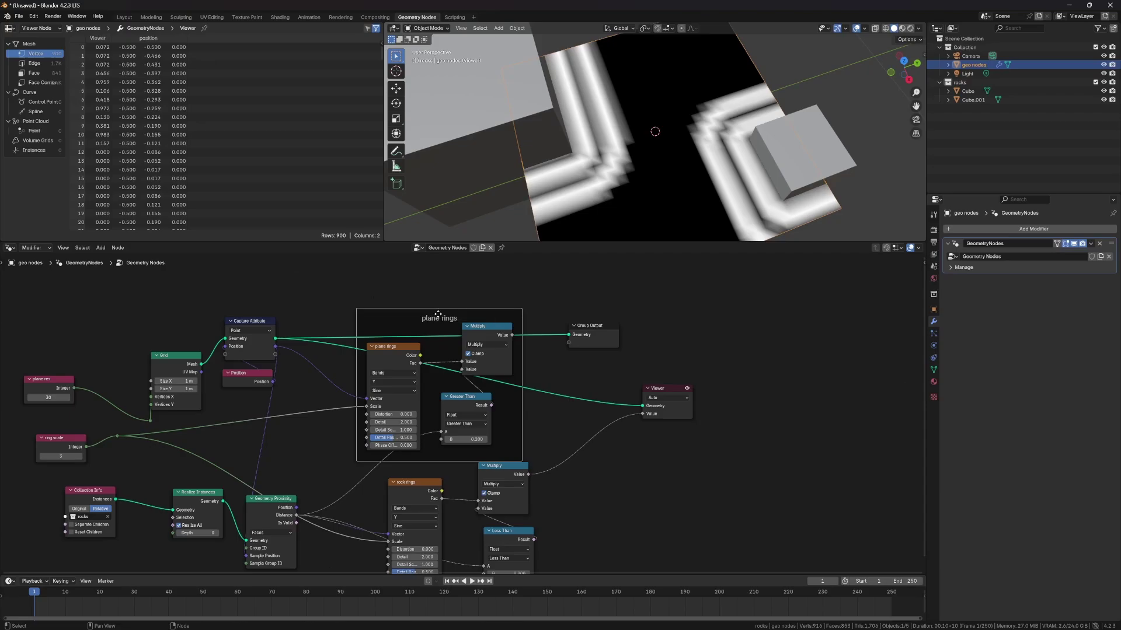
Join the rock rings texture, its Multiply and Less Than into a frame labelled "rock rings", placed clear of the upper frame
{"action": "middle_click_drag", "start_coordinate": [576, 460], "coordinate": [556, 352]}
{"action": "left_click_drag", "start_coordinate": [555, 453], "coordinate": [372, 387]}
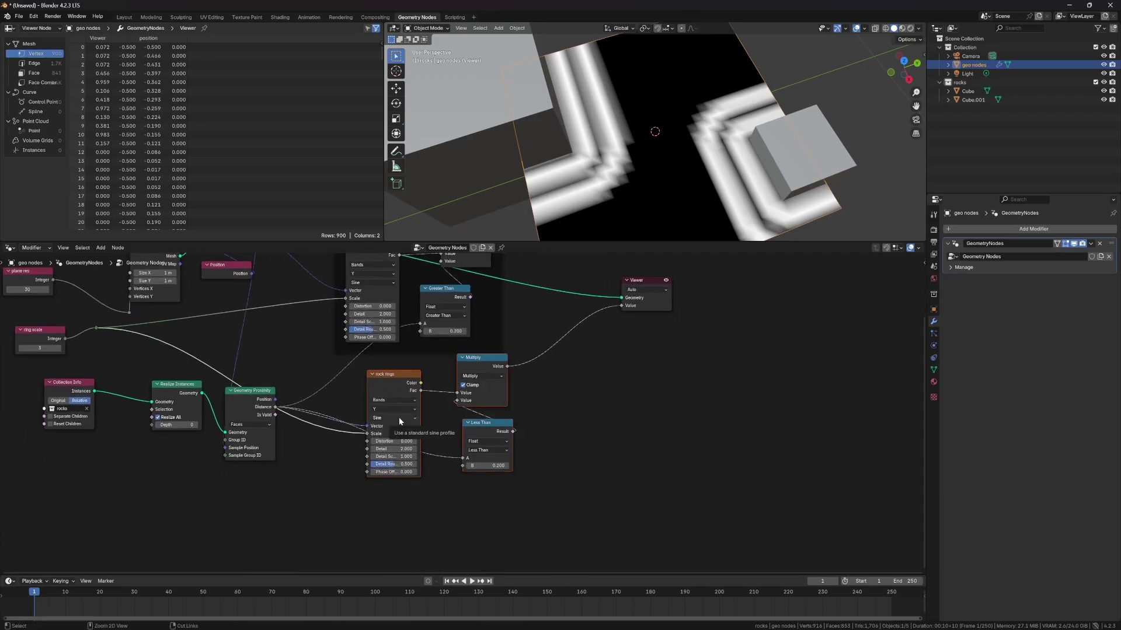
{"action": "key", "text": "ctrl+j"}
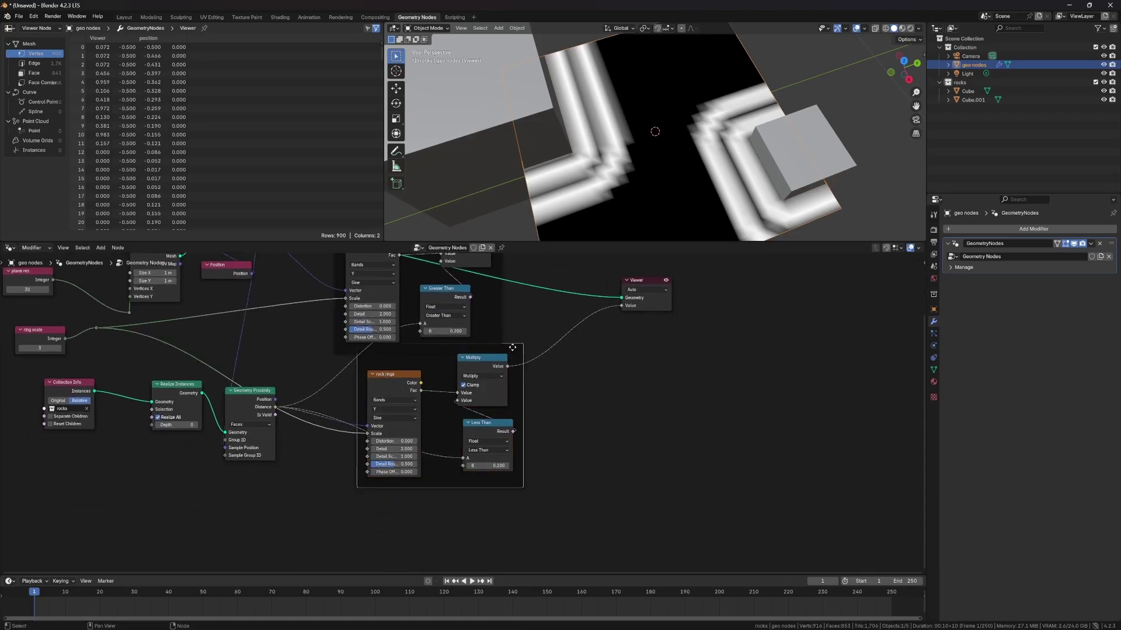
{"action": "left_click_drag", "start_coordinate": [432, 344], "coordinate": [426, 371]}
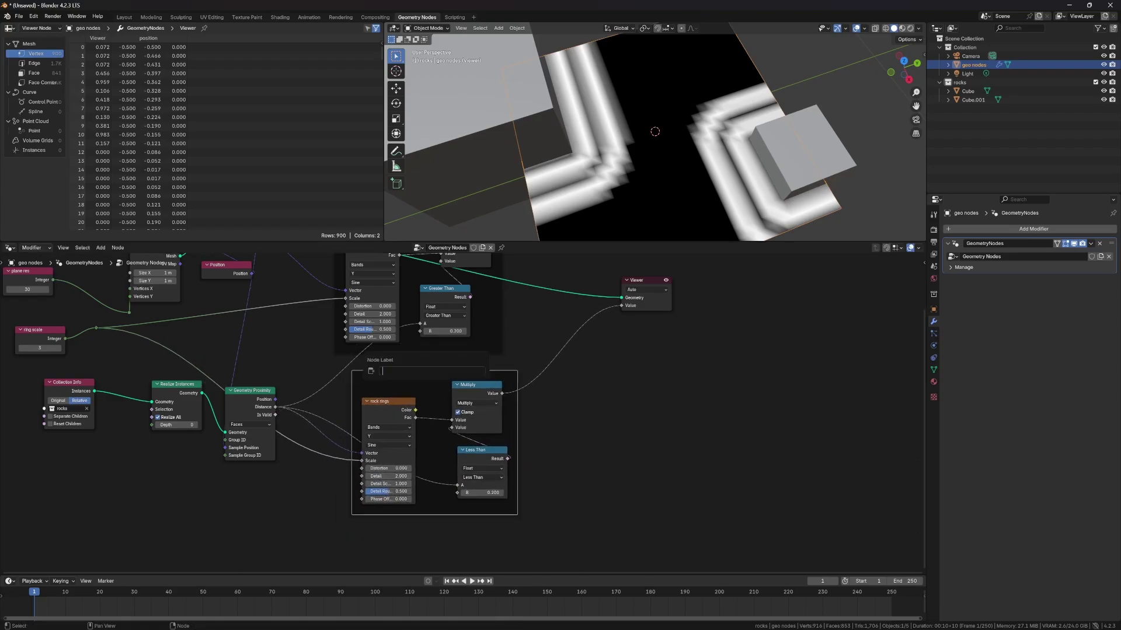
{"action": "key", "text": "Return"}
Move the Viewer and Group Output nodes farther away from the two frames
{"action": "middle_click_drag", "start_coordinate": [541, 336], "coordinate": [521, 362]}
{"action": "left_click", "coordinate": [521, 362]}
{"action": "middle_click_drag", "start_coordinate": [638, 323], "coordinate": [621, 379]}
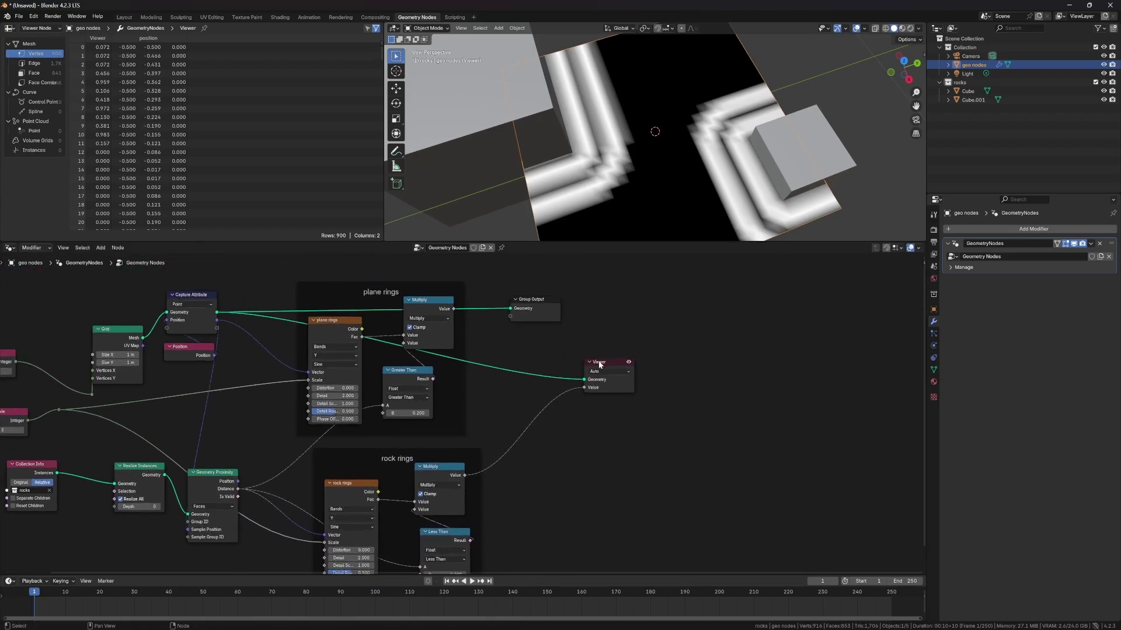
{"action": "left_click_drag", "start_coordinate": [601, 361], "coordinate": [654, 362]}
{"action": "left_click_drag", "start_coordinate": [533, 299], "coordinate": [598, 295]}
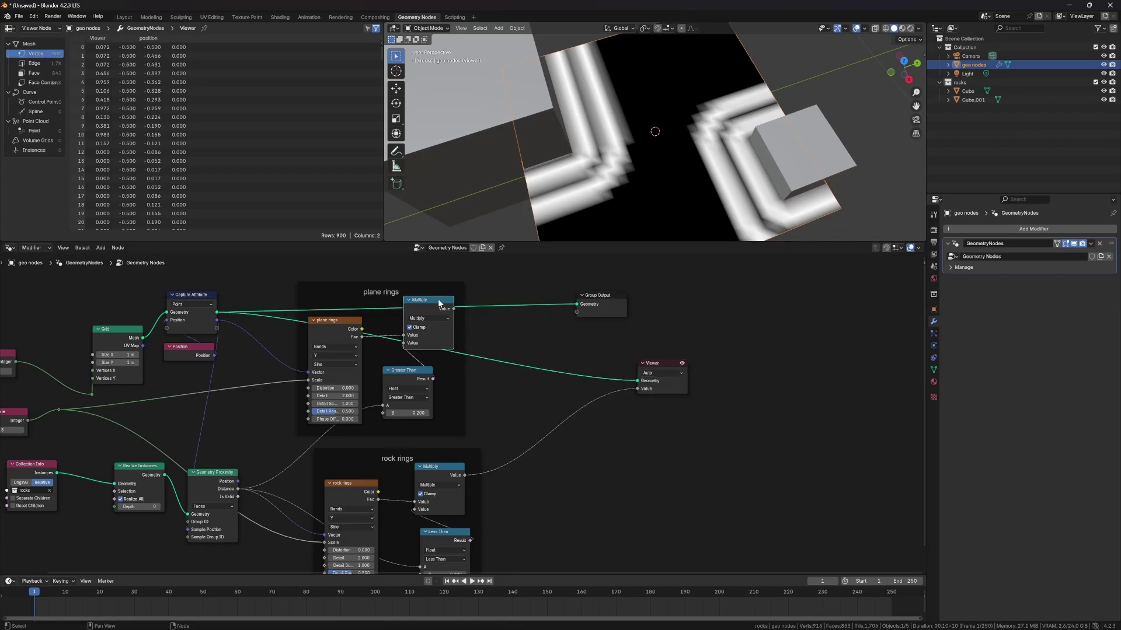
Duplicate the plane rings Multiply node, detach the copy from the frame, and place it before the Viewer, moving Viewer and Group Output farther out
{"action": "key", "text": "shift+d"}
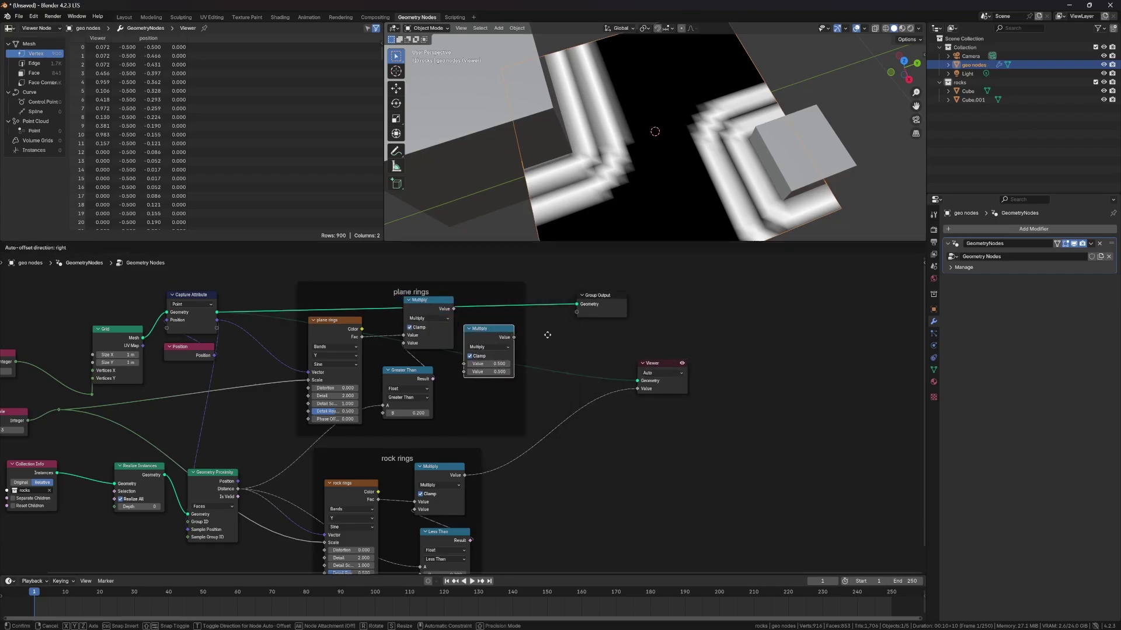
{"action": "left_click", "coordinate": [510, 340]}
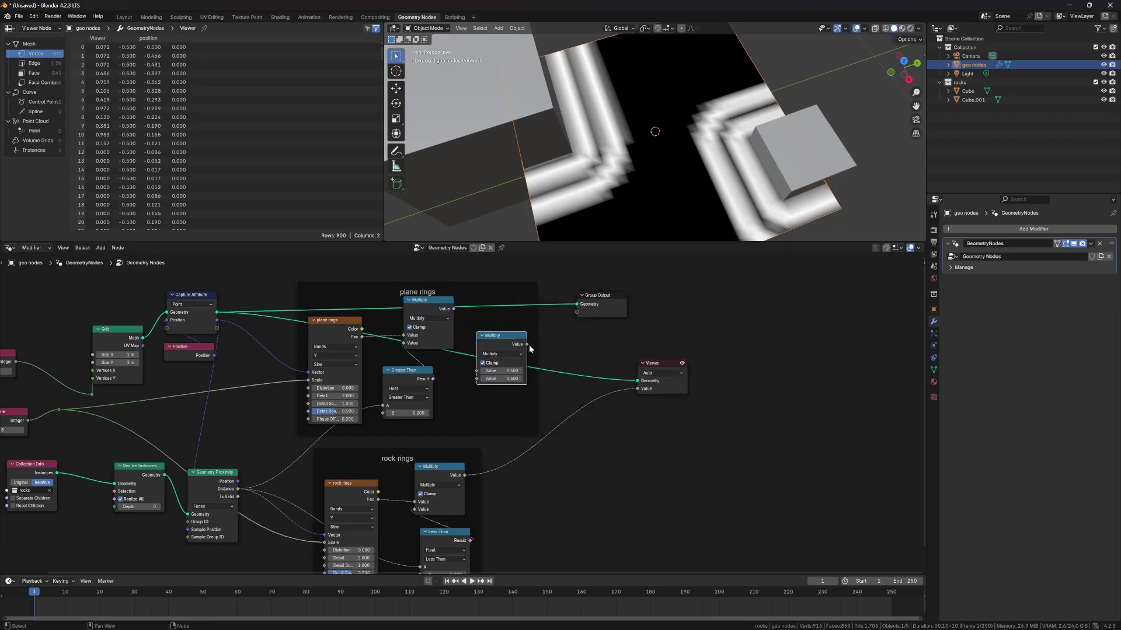
{"action": "key", "text": "alt+p"}
{"action": "key", "text": "g"}
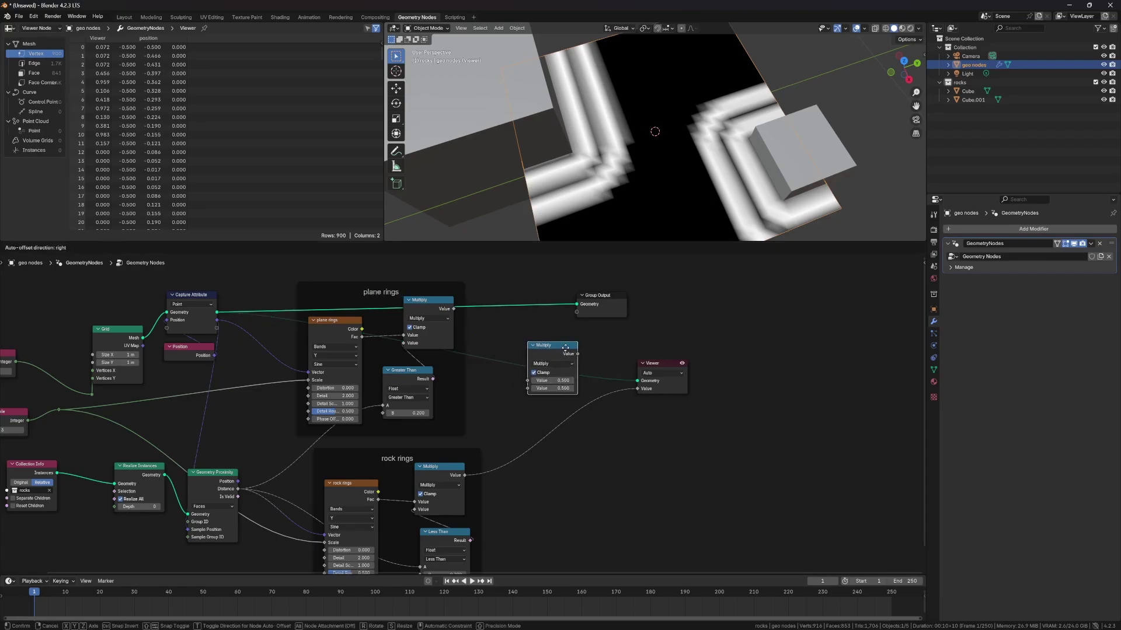
{"action": "left_click", "coordinate": [562, 352]}
{"action": "left_click_drag", "start_coordinate": [672, 362], "coordinate": [703, 386]}
{"action": "left_click_drag", "start_coordinate": [606, 309], "coordinate": [651, 312]}
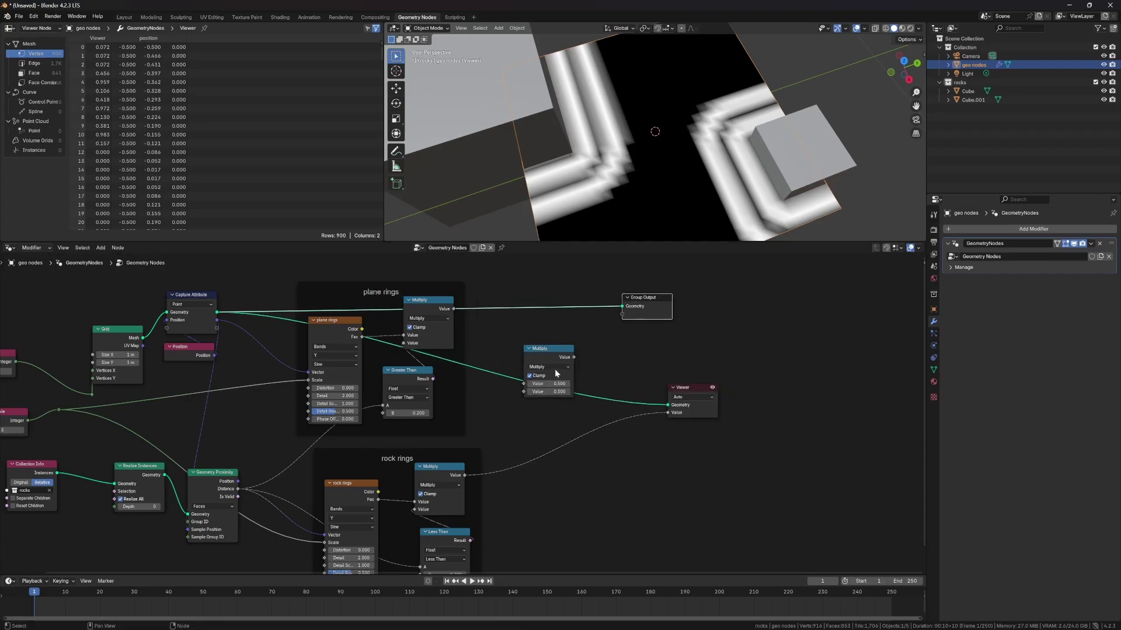
Switch the duplicated node to Add, feed it both frames' Multiply outputs, and view the sum, keeping Viewer and Group Output well spaced
{"action": "left_click", "coordinate": [554, 369]}
{"action": "left_click", "coordinate": [549, 353]}
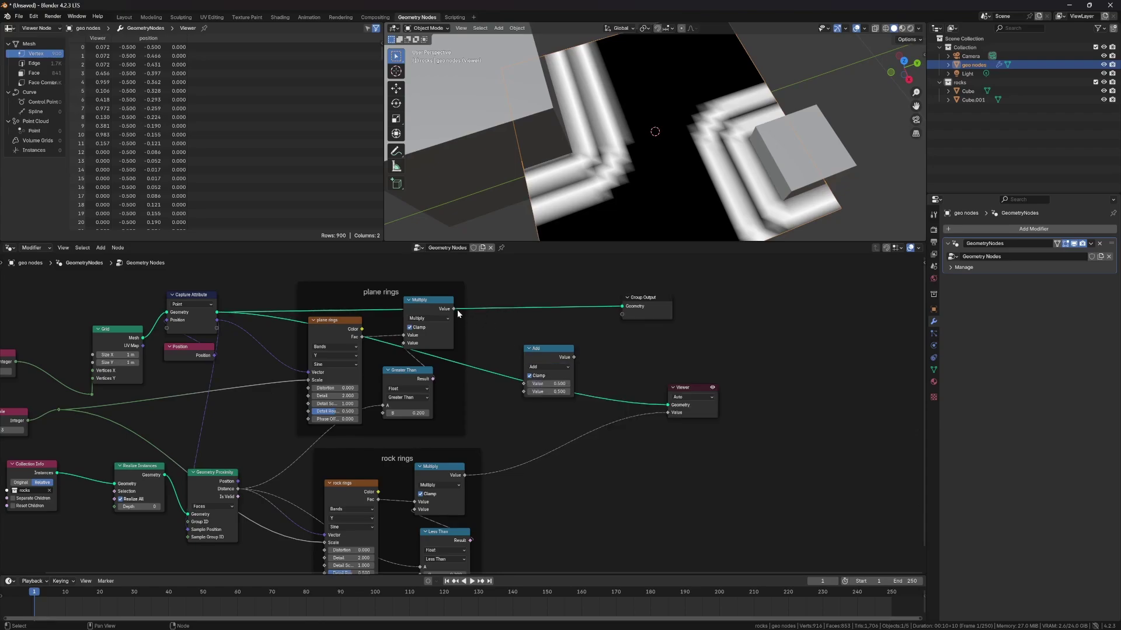
{"action": "left_click_drag", "start_coordinate": [462, 312], "coordinate": [523, 383]}
{"action": "left_click_drag", "start_coordinate": [465, 476], "coordinate": [523, 392]}
{"action": "left_click", "coordinate": [576, 354], "text": "ctrl+shift"}
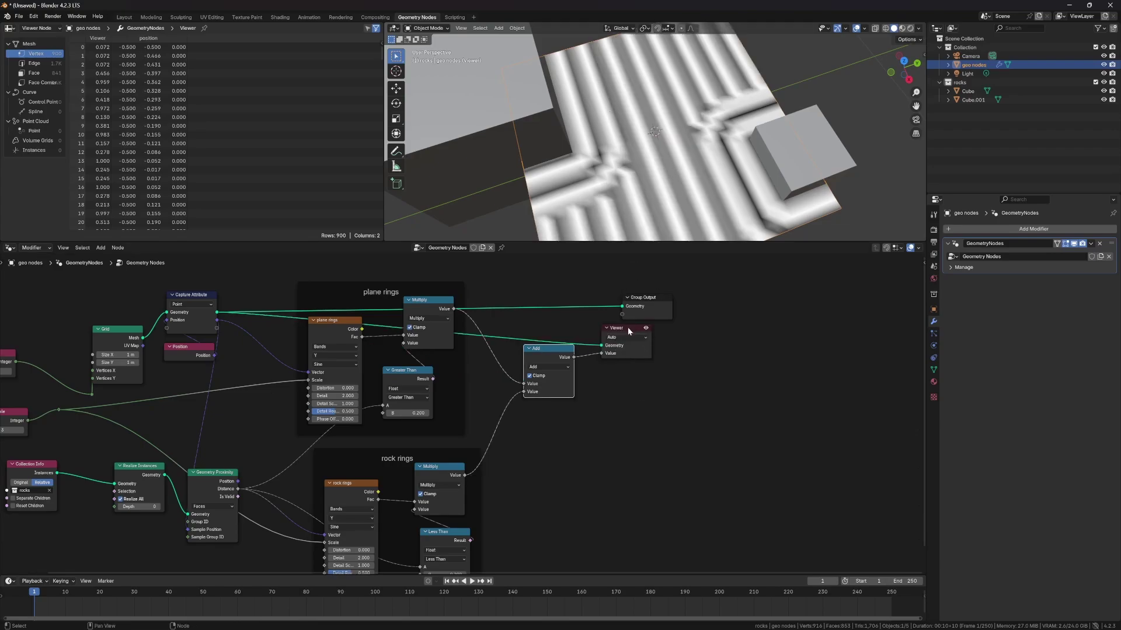
{"action": "left_click_drag", "start_coordinate": [627, 327], "coordinate": [682, 350]}
{"action": "left_click_drag", "start_coordinate": [642, 298], "coordinate": [721, 284]}
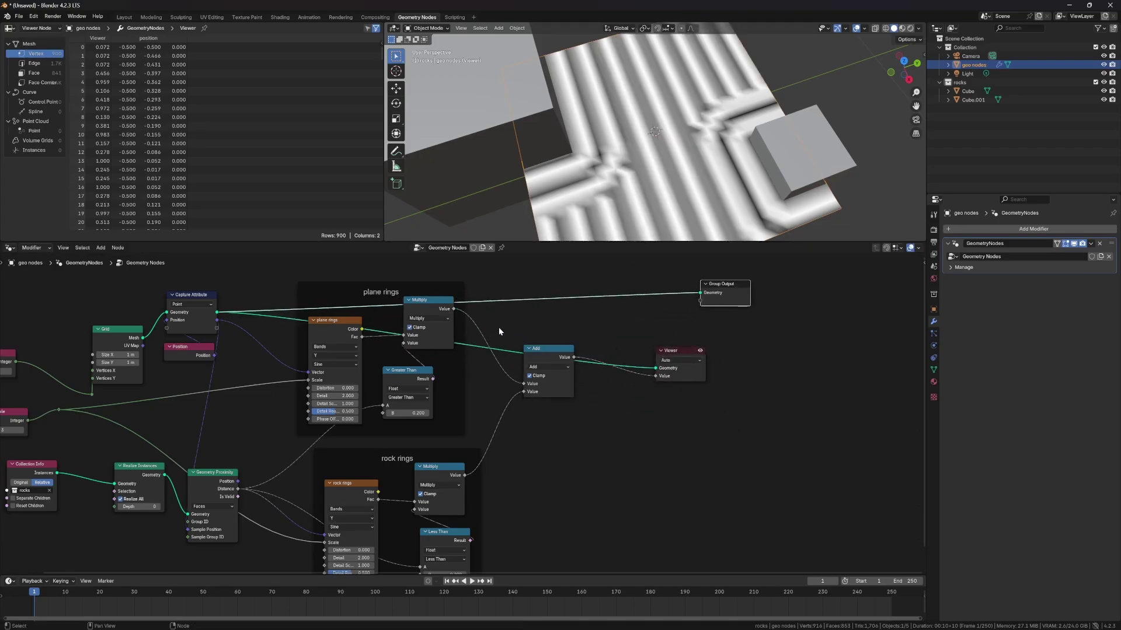
Lower the plane rings frame and move the rock rings frame farther below so the two frames do not overlap
{"action": "left_click", "coordinate": [434, 380]}
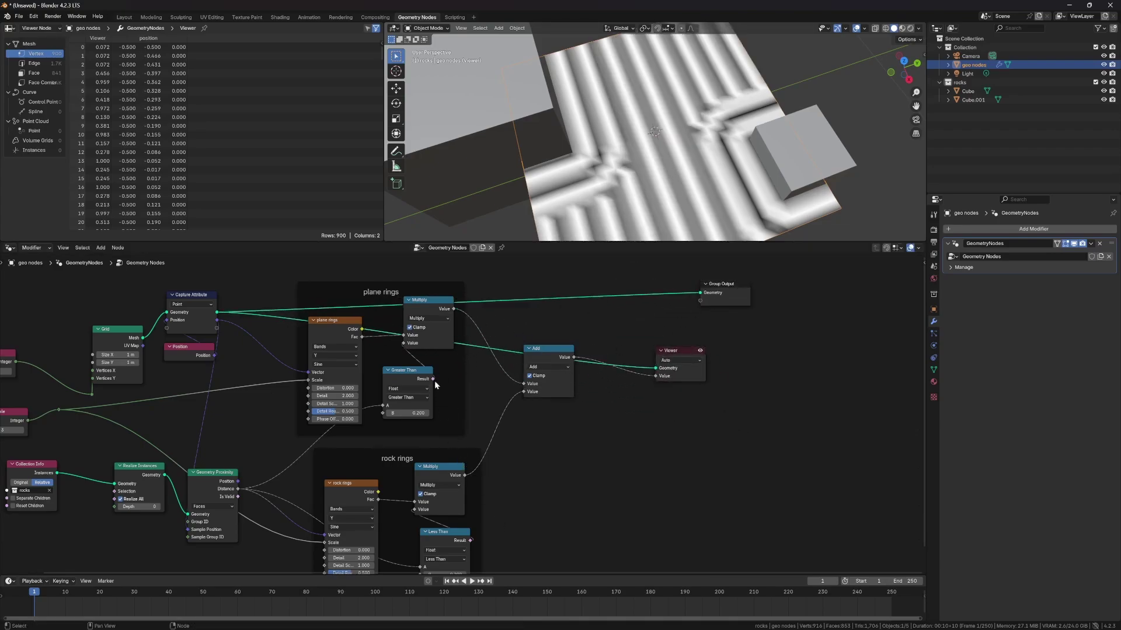
{"action": "left_click", "coordinate": [383, 282]}
{"action": "left_click_drag", "start_coordinate": [393, 294], "coordinate": [405, 334]}
{"action": "scroll", "coordinate": [408, 335], "scroll_direction": "down", "scroll_amount": 2}
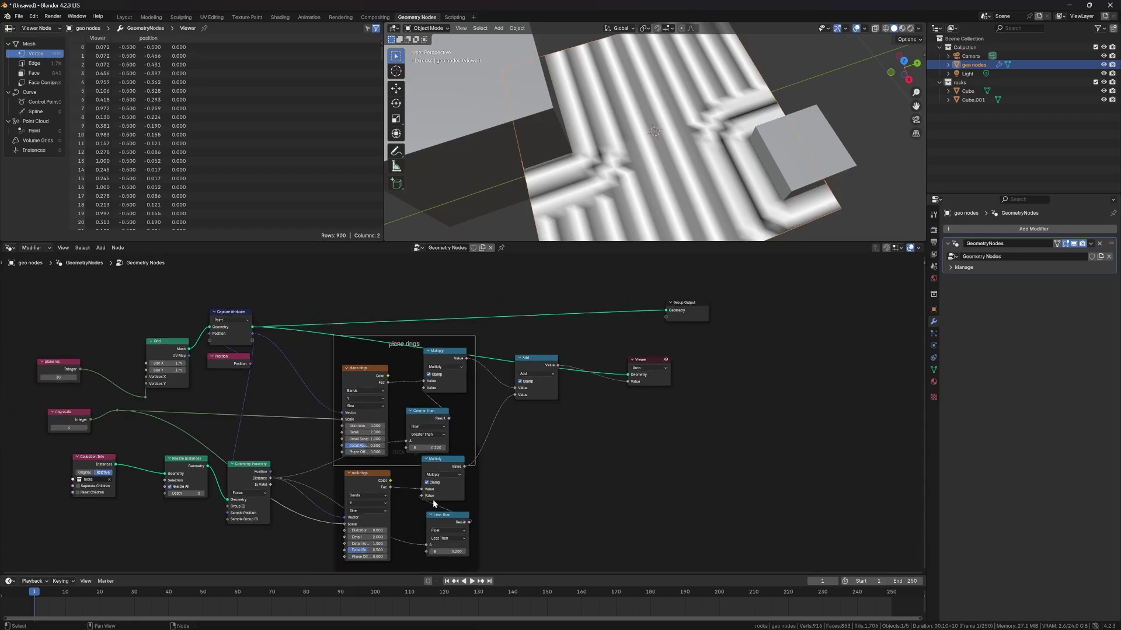
{"action": "left_click", "coordinate": [402, 461]}
{"action": "left_click", "coordinate": [426, 474]}
{"action": "left_click", "coordinate": [405, 468]}
{"action": "left_click", "coordinate": [475, 471]}
{"action": "left_click_drag", "start_coordinate": [476, 467], "coordinate": [473, 532]}
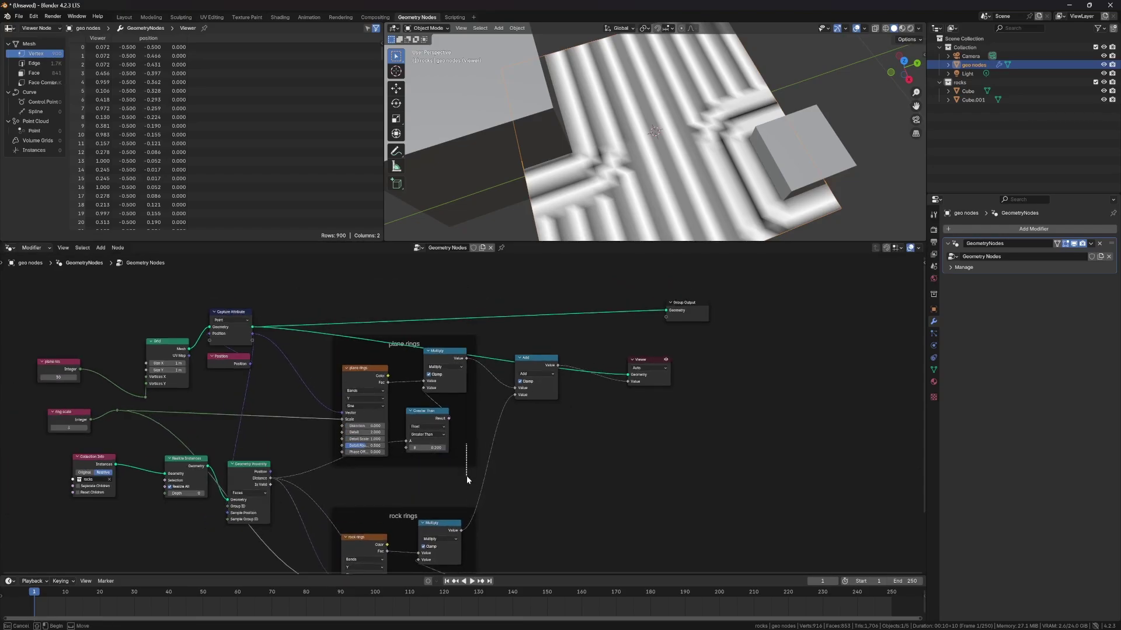
{"action": "left_click", "coordinate": [418, 346]}
{"action": "left_click_drag", "start_coordinate": [428, 339], "coordinate": [424, 369]}
Add a Set Position node before the Group Output, fed by the Capture Attribute geometry, making room by shifting Viewer and Group Output
{"action": "left_click_drag", "start_coordinate": [637, 359], "coordinate": [713, 371]}
{"action": "left_click", "coordinate": [611, 342]}
{"action": "key", "text": "shift+a"}
{"action": "type", "text": "set po"}
{"action": "key", "text": "Return"}
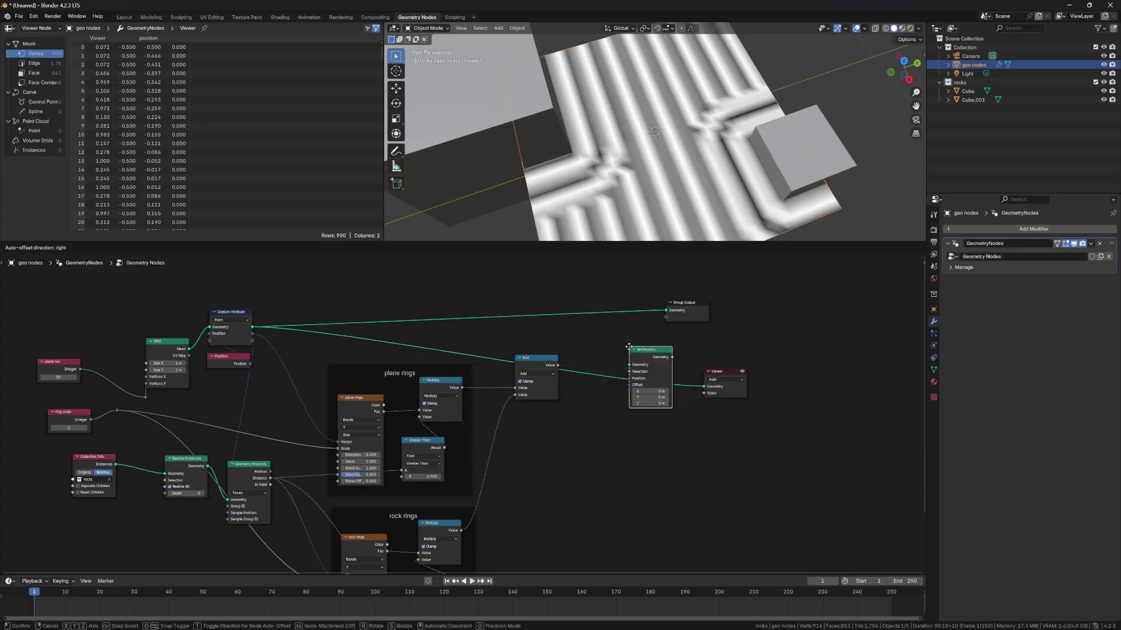
{"action": "left_click", "coordinate": [647, 443]}
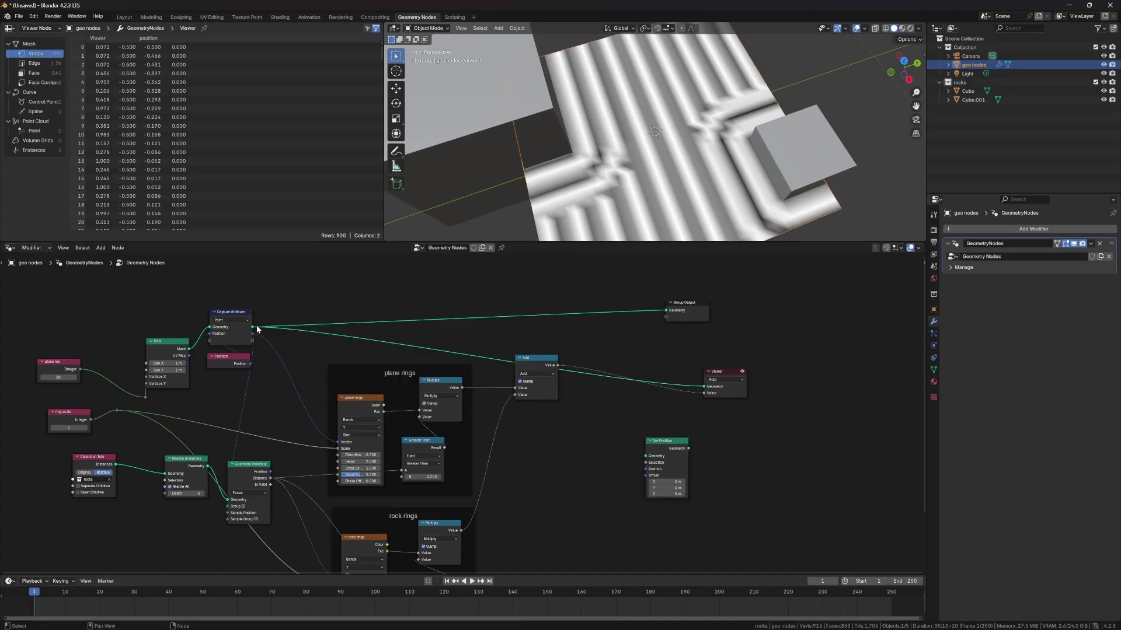
{"action": "left_click_drag", "start_coordinate": [671, 440], "coordinate": [612, 316]}
{"action": "left_click_drag", "start_coordinate": [686, 303], "coordinate": [745, 293]}
{"action": "left_click", "coordinate": [736, 374]}
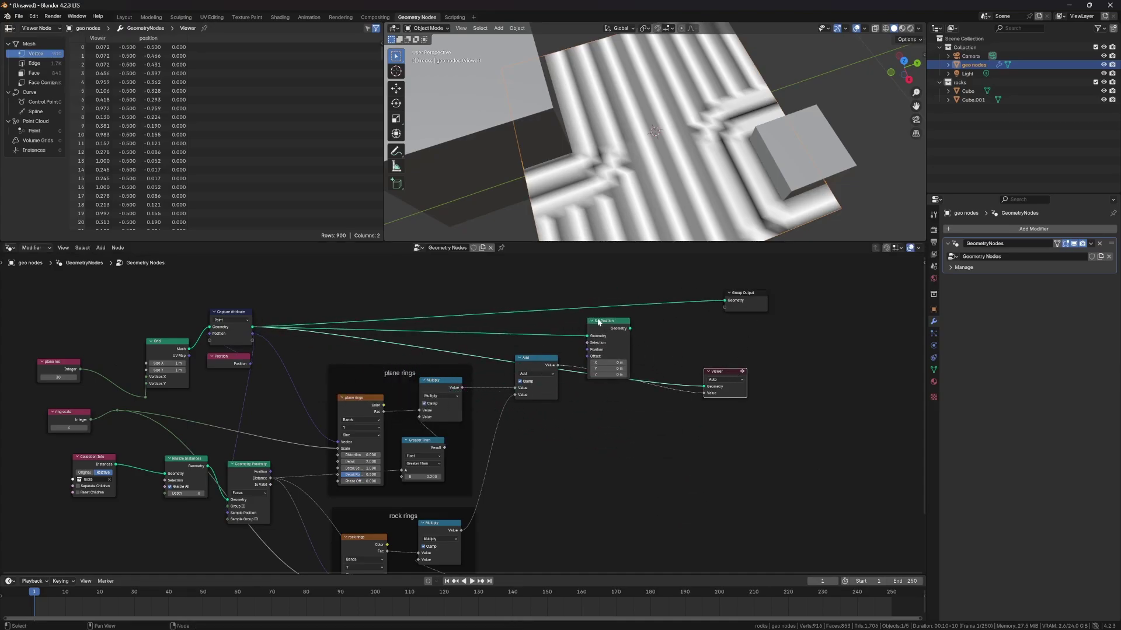
{"action": "left_click_drag", "start_coordinate": [598, 322], "coordinate": [625, 317]}
Link the Add value to the Set Position offset, route Set Position to the Group Output and Viewer, and inspect the displaced plane
{"action": "left_click_drag", "start_coordinate": [559, 367], "coordinate": [701, 314]}
{"action": "left_click", "coordinate": [695, 338]}
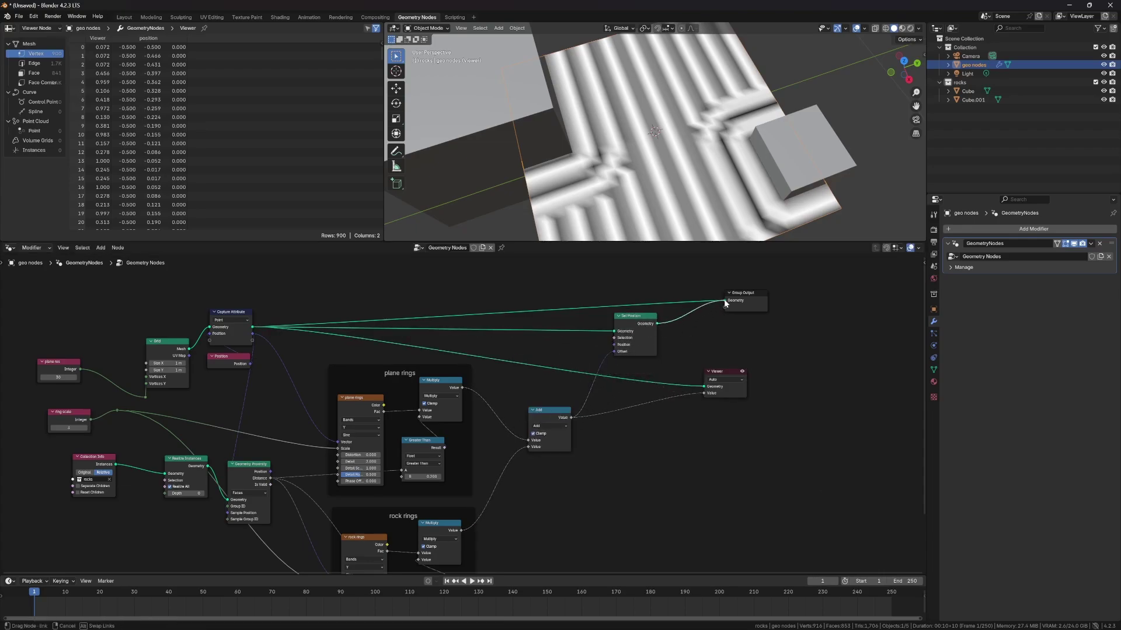
{"action": "left_click_drag", "start_coordinate": [726, 303], "coordinate": [724, 313]}
{"action": "left_click_drag", "start_coordinate": [721, 369], "coordinate": [734, 357]}
{"action": "left_click", "coordinate": [638, 322], "text": "ctrl+shift"}
{"action": "left_click_drag", "start_coordinate": [693, 290], "coordinate": [806, 377]}
{"action": "scroll", "coordinate": [693, 233], "scroll_direction": "down", "scroll_amount": 7}
{"action": "middle_click_drag", "start_coordinate": [693, 221], "coordinate": [619, 175]}
{"action": "left_click_drag", "start_coordinate": [633, 318], "coordinate": [653, 312]}
{"action": "middle_click_drag", "start_coordinate": [697, 140], "coordinate": [706, 119]}
{"action": "left_click_drag", "start_coordinate": [548, 410], "coordinate": [528, 400]}
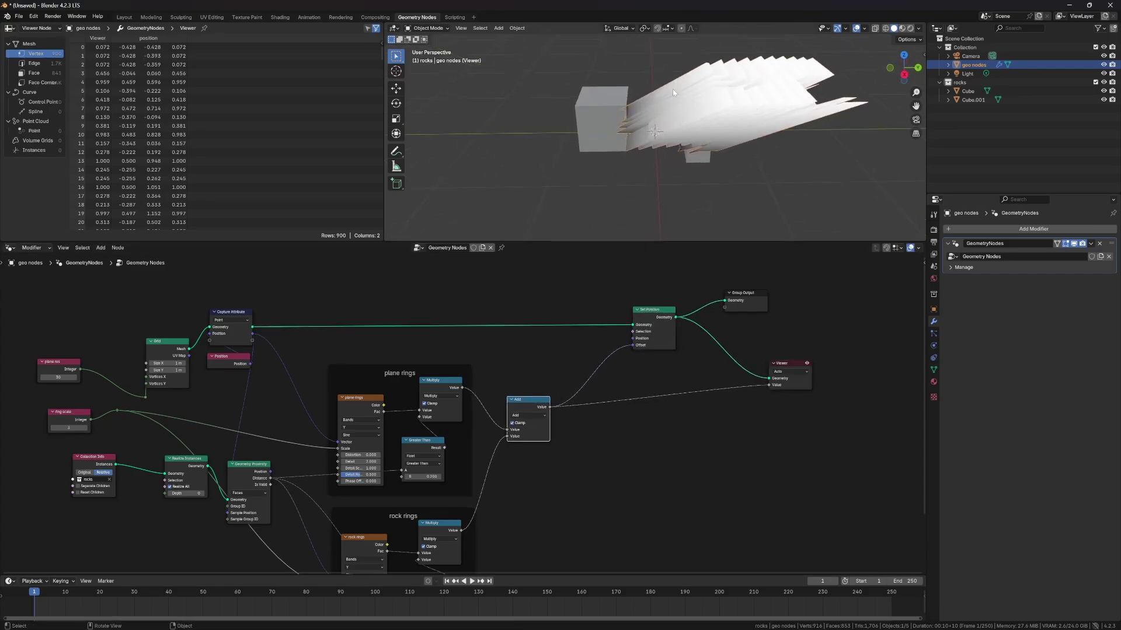
Insert a Vector Math node on the link between the Add node and the Set Position offset
{"action": "left_click", "coordinate": [541, 465]}
{"action": "key", "text": "shift+a"}
{"action": "mouse_move", "coordinate": [580, 456]}
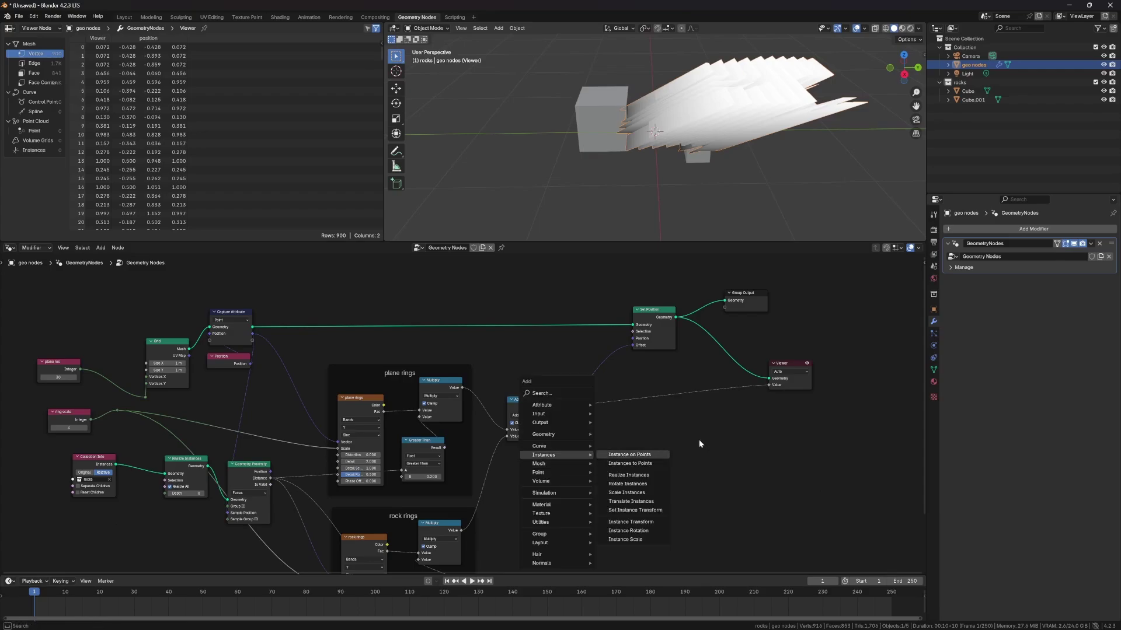
{"action": "key", "text": "shift+a"}
{"action": "type", "text": "vector m"}
{"action": "key", "text": "Return"}
{"action": "left_click", "coordinate": [573, 345]}
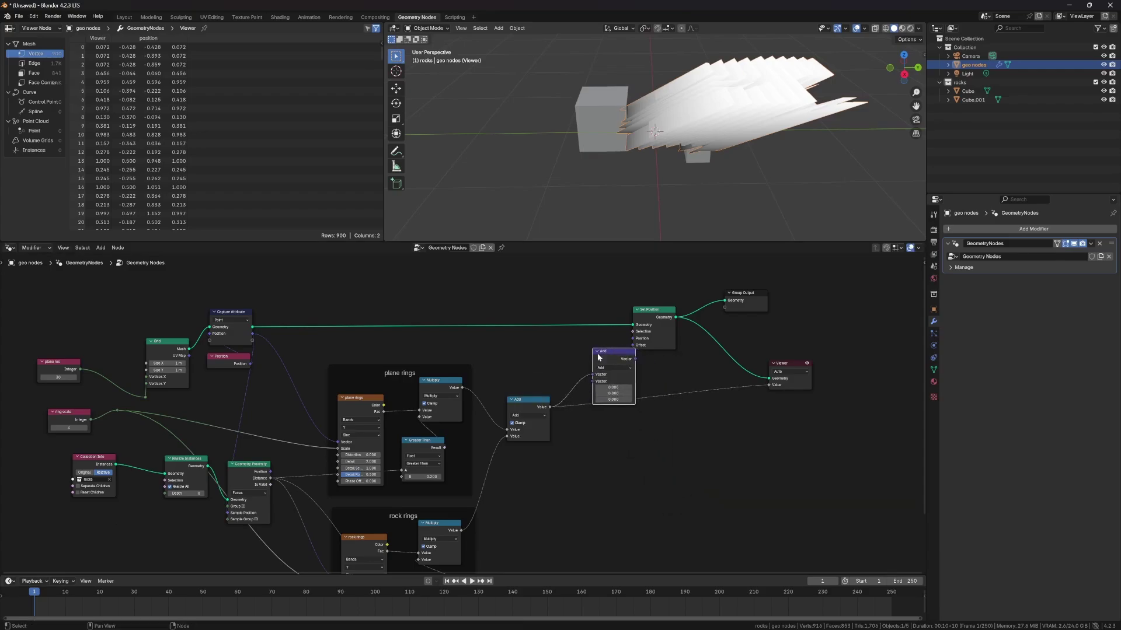
Set the Vector Math node to Multiply with the vector 0, 0, 1 so that only Z is displaced
{"action": "left_click", "coordinate": [607, 368]}
{"action": "left_click", "coordinate": [604, 397]}
{"action": "left_click", "coordinate": [602, 399]}
{"action": "key", "text": "Return"}
{"action": "left_click", "coordinate": [648, 175]}
{"action": "middle_click_drag", "start_coordinate": [611, 140], "coordinate": [668, 120]}
{"action": "scroll", "coordinate": [672, 132], "scroll_direction": "up", "scroll_amount": 3}
{"action": "scroll", "coordinate": [666, 111], "scroll_direction": "down", "scroll_amount": 3}
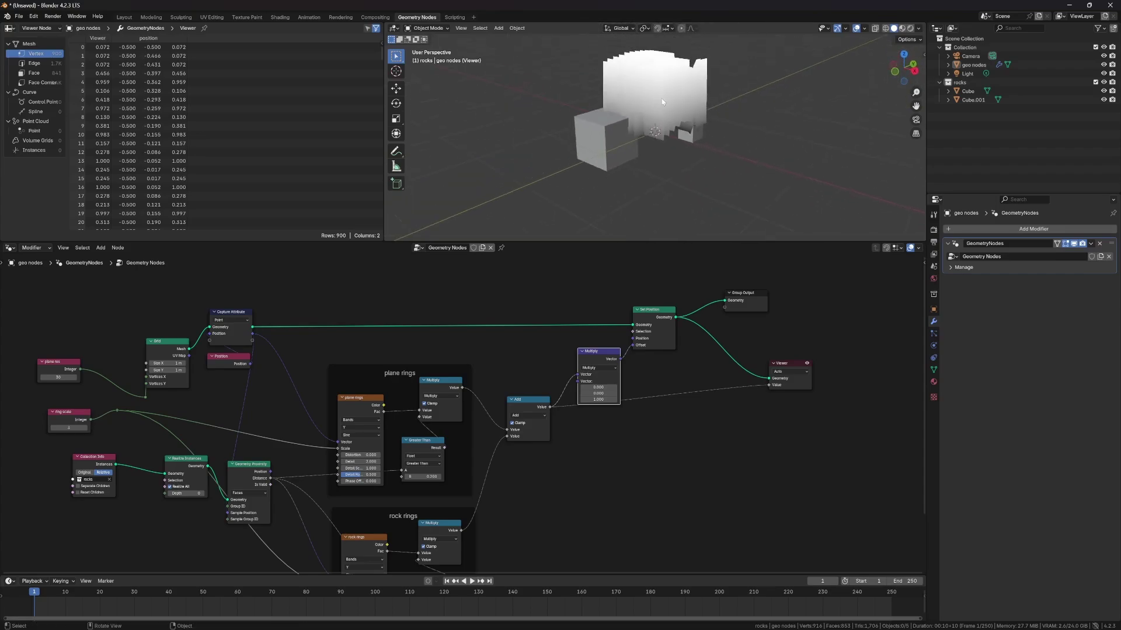
Move the Set Position, Group Output and Viewer nodes together along X, away from the vector Multiply
{"action": "left_click_drag", "start_coordinate": [825, 407], "coordinate": [655, 284]}
{"action": "key", "text": "g"}
{"action": "key", "text": "x"}
{"action": "left_click", "coordinate": [774, 321]}
{"action": "left_click", "coordinate": [681, 427]}
Try a Math node set to Multiply by 0.1 before the Set Position offset, and remove it
{"action": "key", "text": "shift+a"}
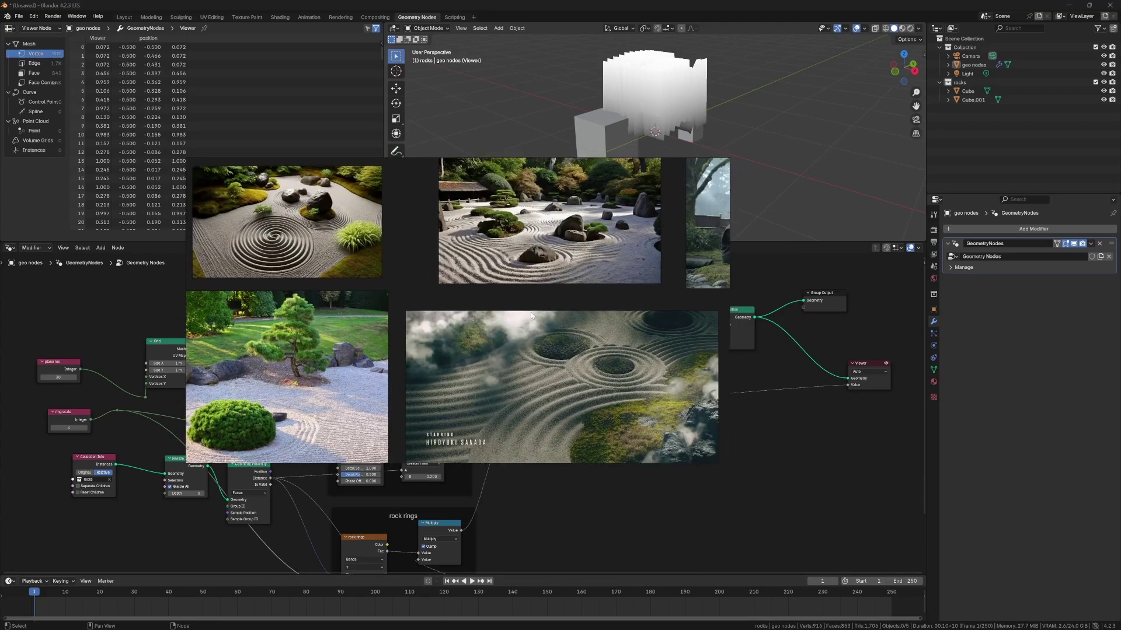
{"action": "key", "text": "shift+a"}
{"action": "mouse_move", "coordinate": [692, 462]}
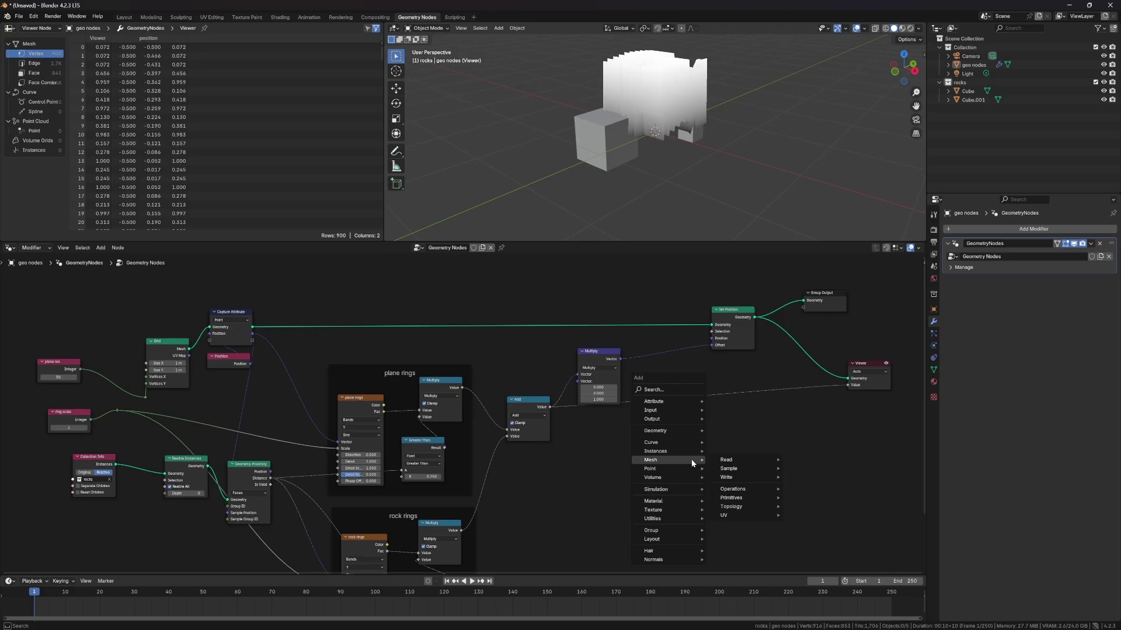
{"action": "type", "text": "math"}
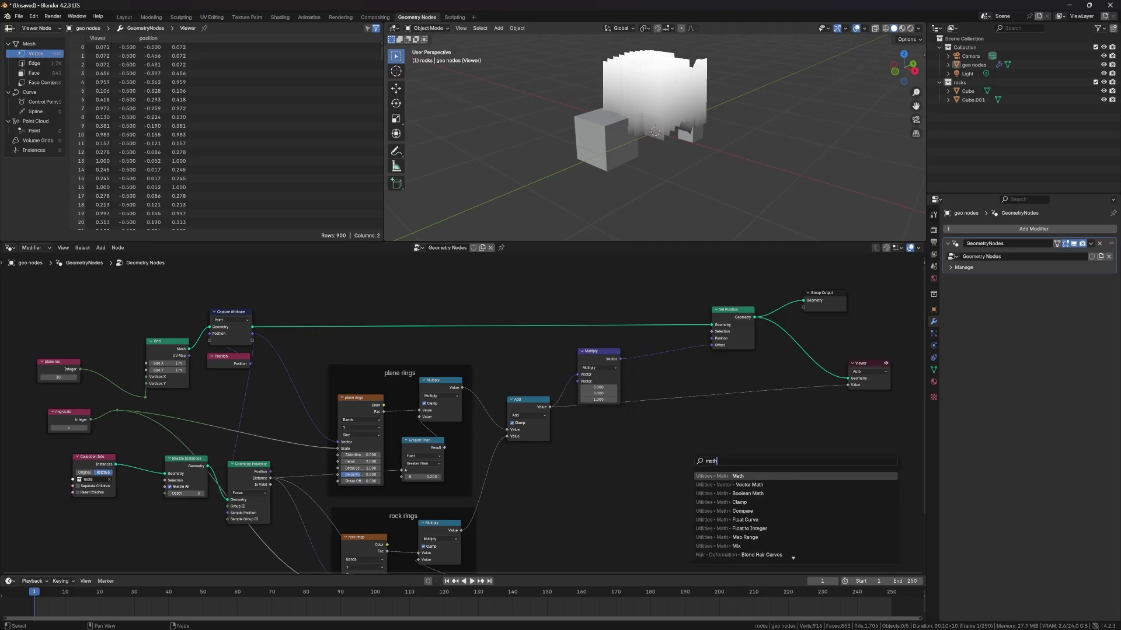
{"action": "key", "text": "Return"}
{"action": "left_click", "coordinate": [646, 337]}
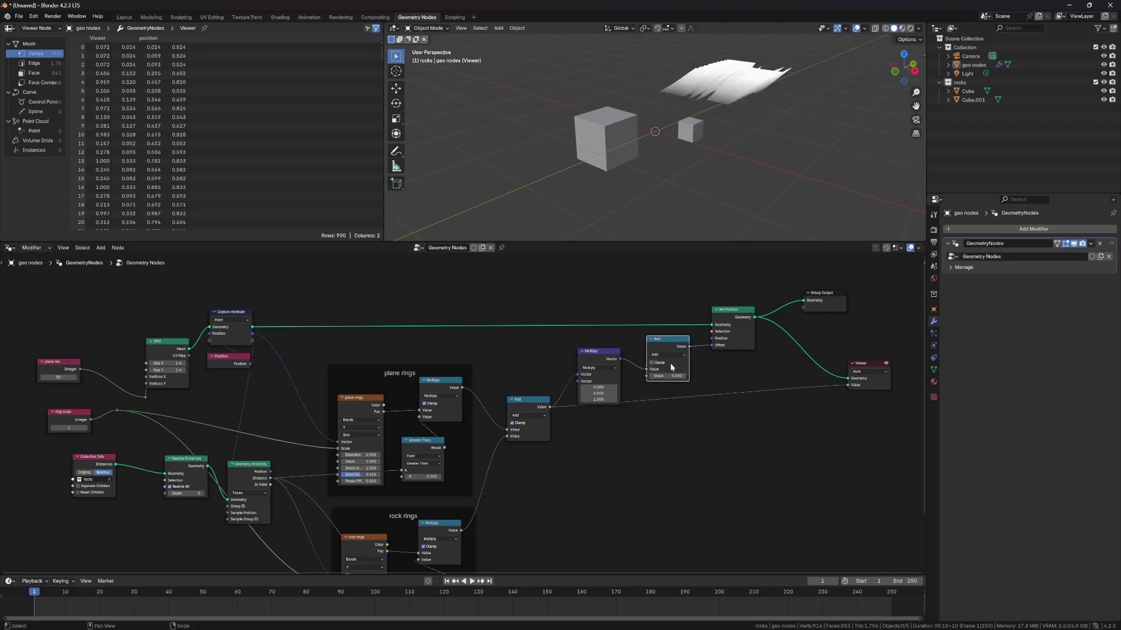
{"action": "left_click", "coordinate": [663, 354]}
{"action": "left_click", "coordinate": [659, 385]}
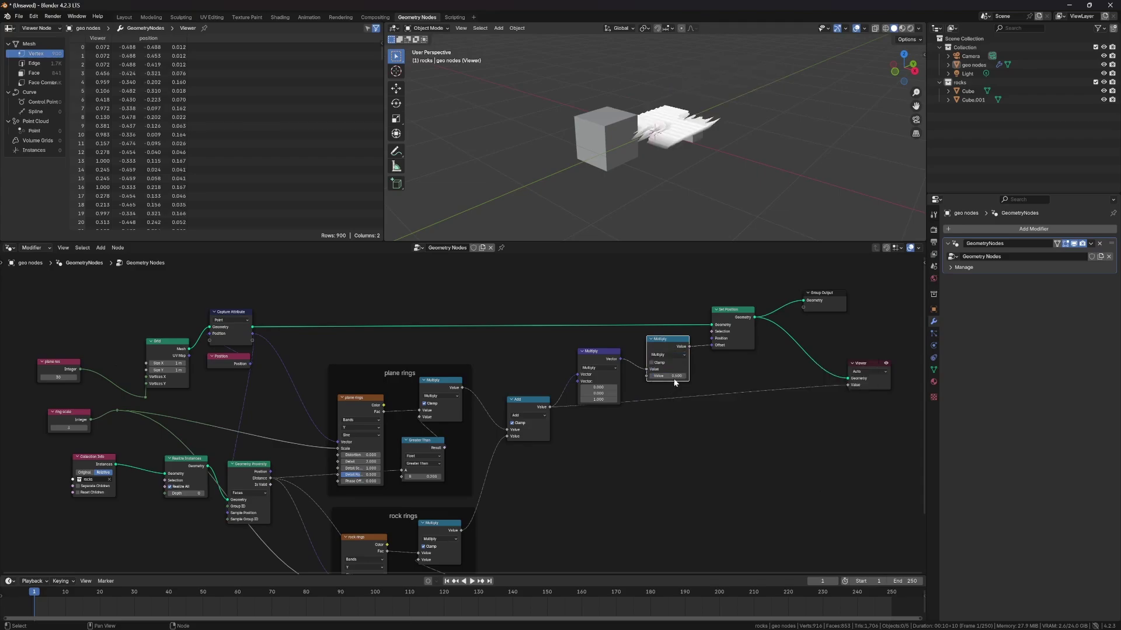
{"action": "key", "text": "Return"}
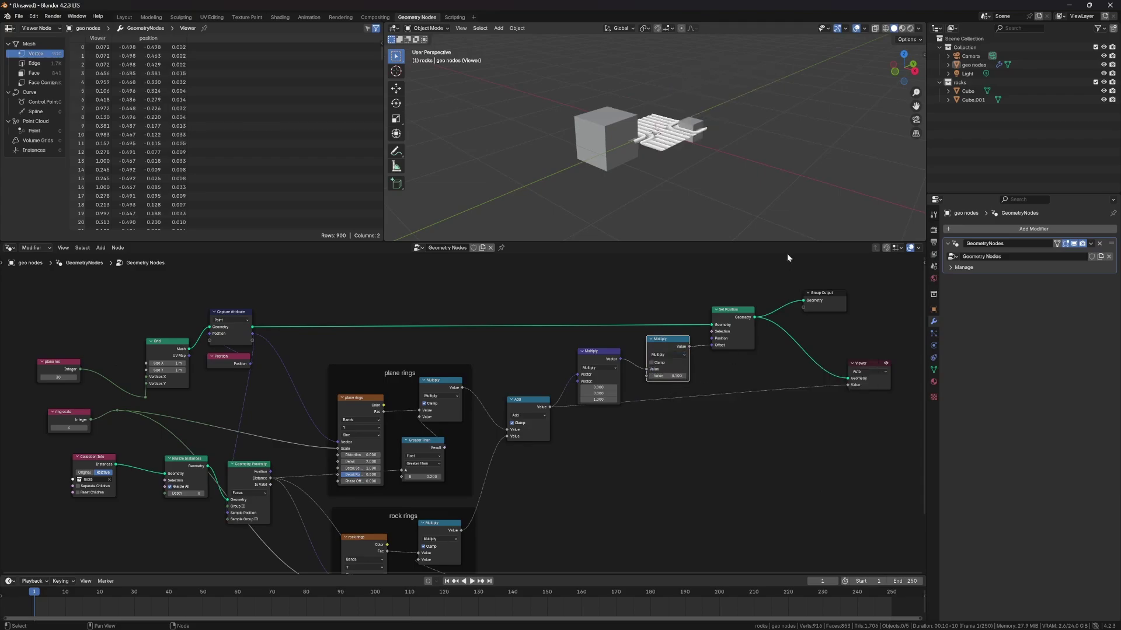
{"action": "middle_click_drag", "start_coordinate": [768, 229], "coordinate": [680, 161]}
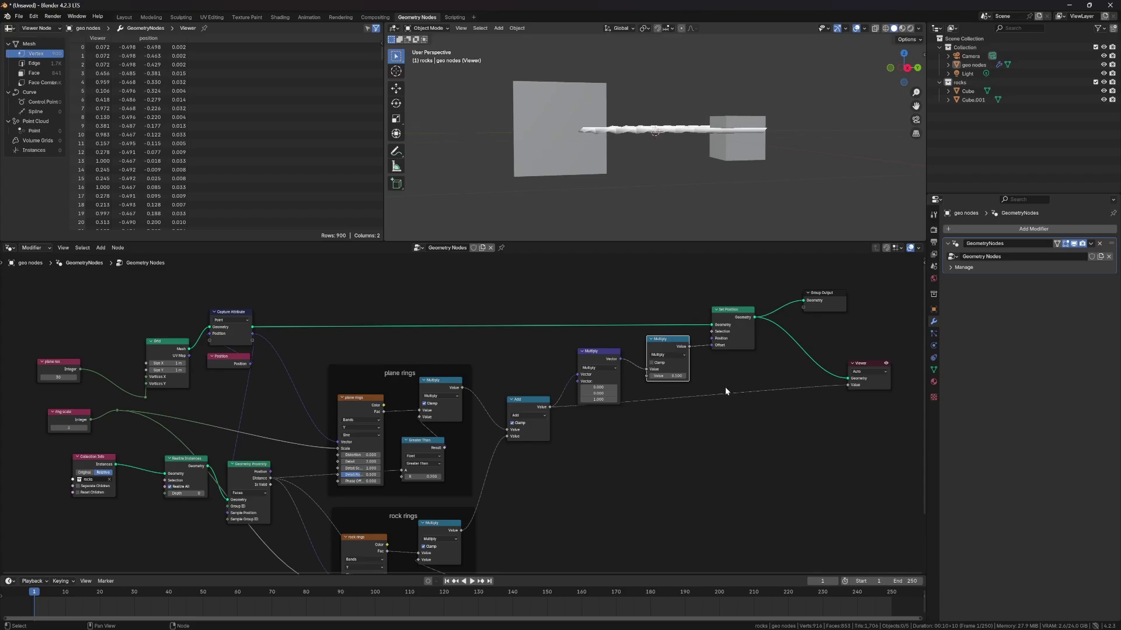
{"action": "key", "text": "ctrl+x"}
Duplicate the vector Multiply node onto the link before the Set Position offset and switch the copy to Scale
{"action": "left_click", "coordinate": [600, 357]}
{"action": "key", "text": "shift+d"}
{"action": "left_click", "coordinate": [693, 344]}
{"action": "left_click", "coordinate": [681, 347]}
{"action": "left_click", "coordinate": [677, 354]}
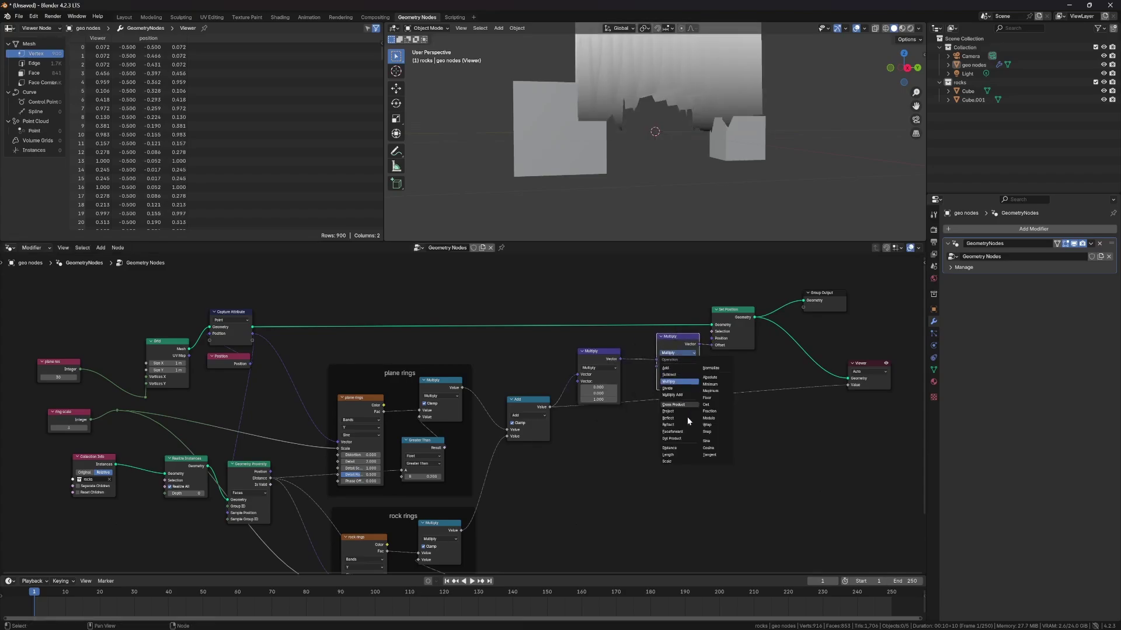
{"action": "left_click", "coordinate": [672, 461]}
Try a scale of 0.2 on the Scale node and settle on 0.1 for the ripple height
{"action": "middle_click_drag", "start_coordinate": [703, 374], "coordinate": [654, 420]}
{"action": "left_click_drag", "start_coordinate": [635, 395], "coordinate": [608, 406]}
{"action": "type", "text": "0.2"}
{"action": "key", "text": "Return"}
{"action": "middle_click_drag", "start_coordinate": [685, 168], "coordinate": [633, 197]}
{"action": "left_click_drag", "start_coordinate": [604, 394], "coordinate": [620, 395]}
{"action": "middle_click_drag", "start_coordinate": [678, 133], "coordinate": [640, 264]}
{"action": "scroll", "coordinate": [613, 444], "scroll_direction": "up", "scroll_amount": 2}
{"action": "type", "text": "0.1"}
{"action": "key", "text": "Return"}
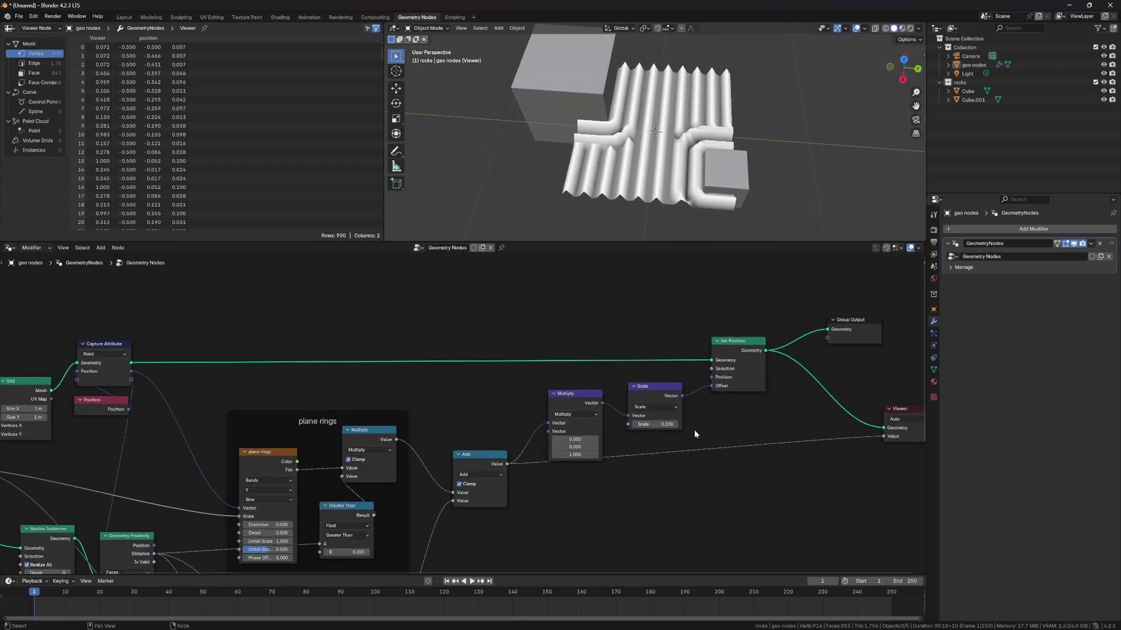
Raise the plane resolution integer to 50 and check the smoother ripples
{"action": "middle_click_drag", "start_coordinate": [627, 231], "coordinate": [615, 187]}
{"action": "middle_click_drag", "start_coordinate": [238, 400], "coordinate": [354, 402]}
{"action": "scroll", "coordinate": [355, 403], "scroll_direction": "down", "scroll_amount": 5}
{"action": "middle_click_drag", "start_coordinate": [143, 467], "coordinate": [295, 443]}
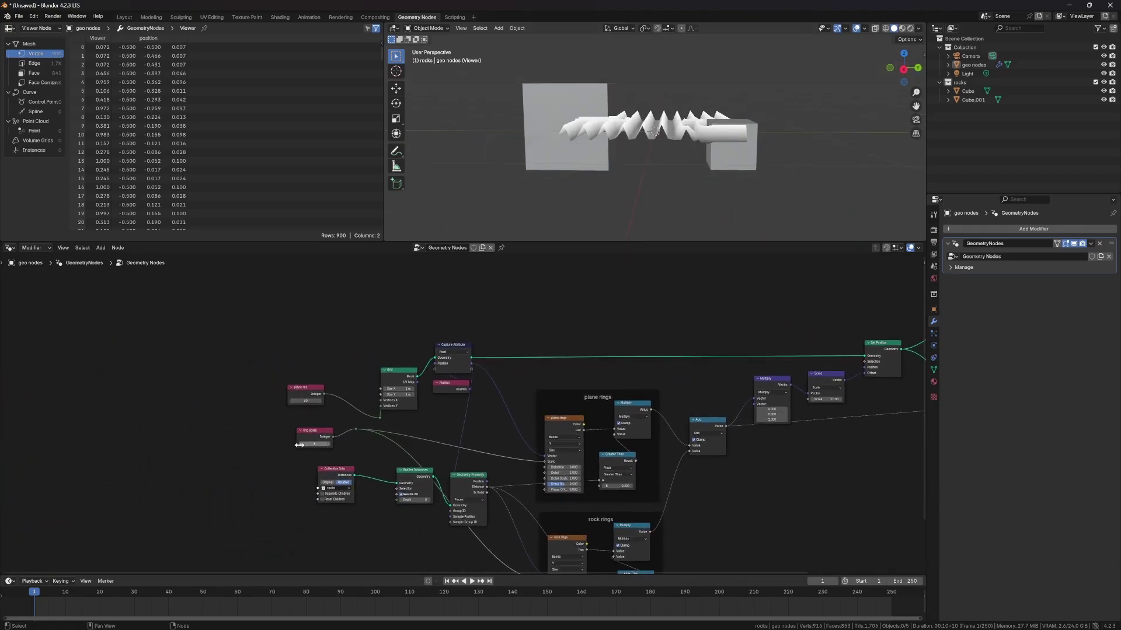
{"action": "type", "text": "50"}
{"action": "key", "text": "Return"}
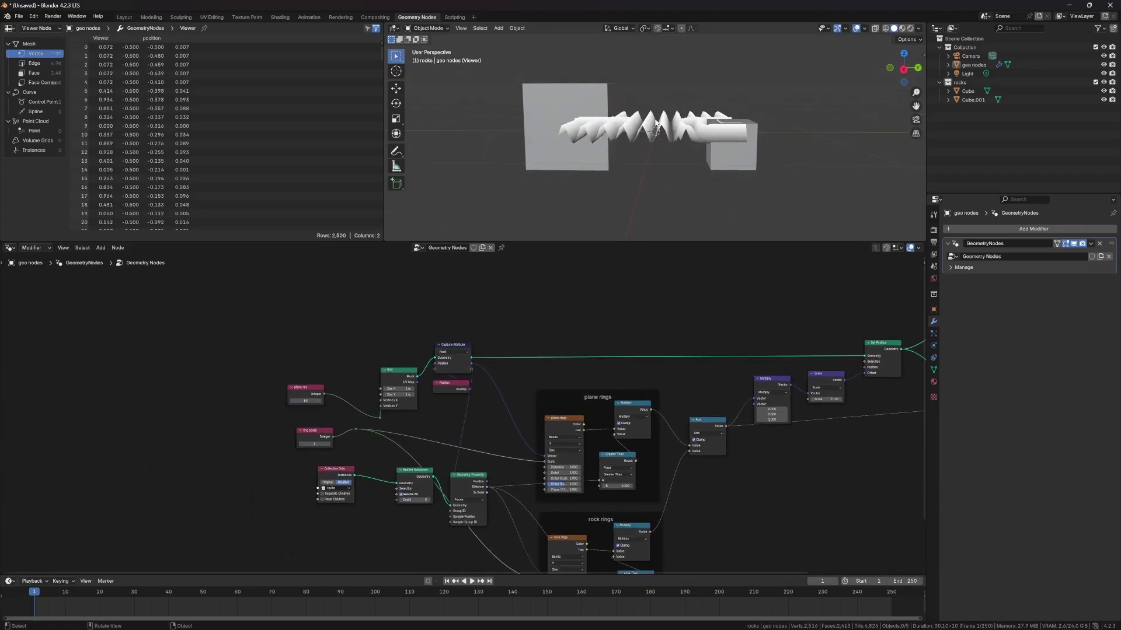
{"action": "middle_click_drag", "start_coordinate": [702, 132], "coordinate": [678, 158]}
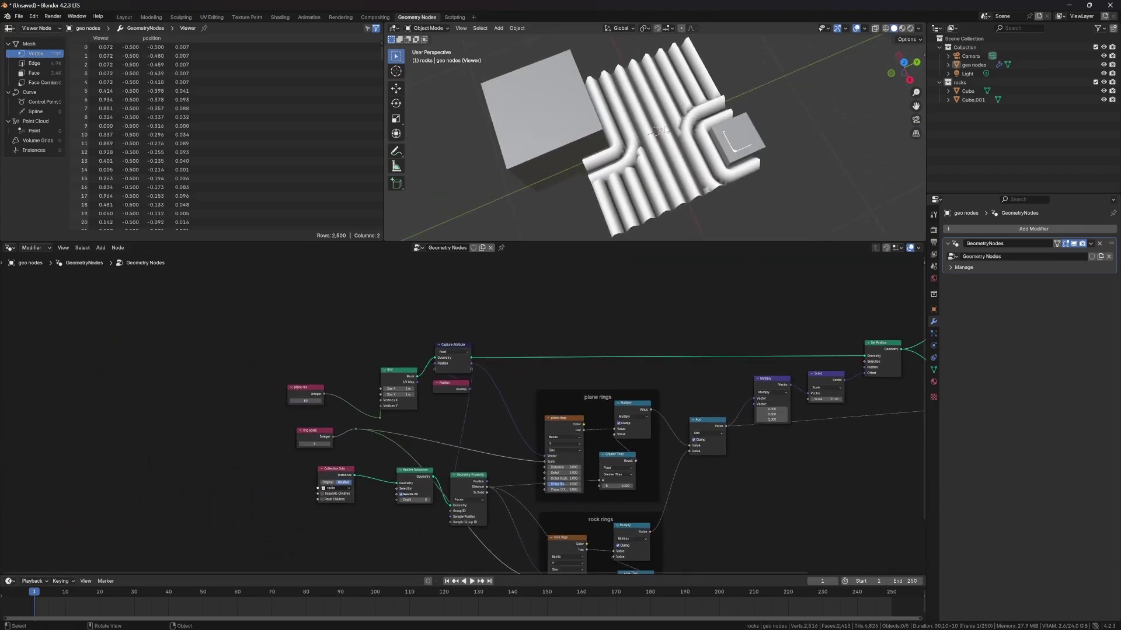
Move Add, Multiply and Scale closer to the frames, shift Viewer and Group Output farther out, and bring Set Position nearer to Scale
{"action": "middle_click_drag", "start_coordinate": [776, 387], "coordinate": [611, 366]}
{"action": "left_click_drag", "start_coordinate": [693, 496], "coordinate": [536, 372]}
{"action": "key", "text": "g"}
{"action": "left_click", "coordinate": [638, 389]}
{"action": "left_click_drag", "start_coordinate": [843, 369], "coordinate": [874, 367]}
{"action": "left_click_drag", "start_coordinate": [799, 311], "coordinate": [856, 298]}
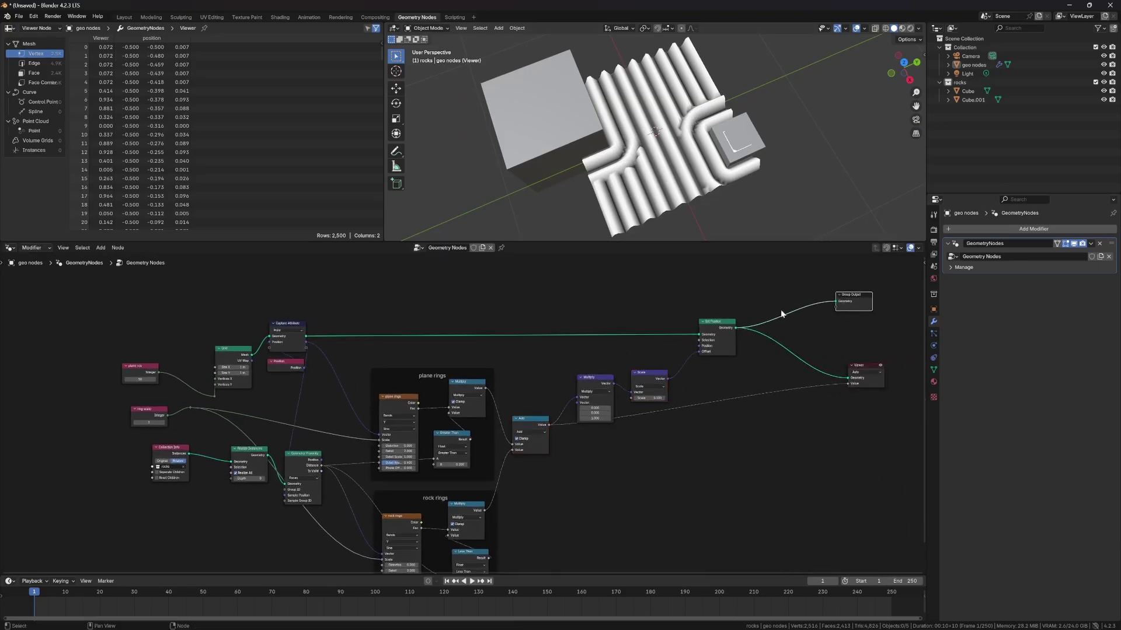
{"action": "left_click_drag", "start_coordinate": [709, 320], "coordinate": [677, 310]}
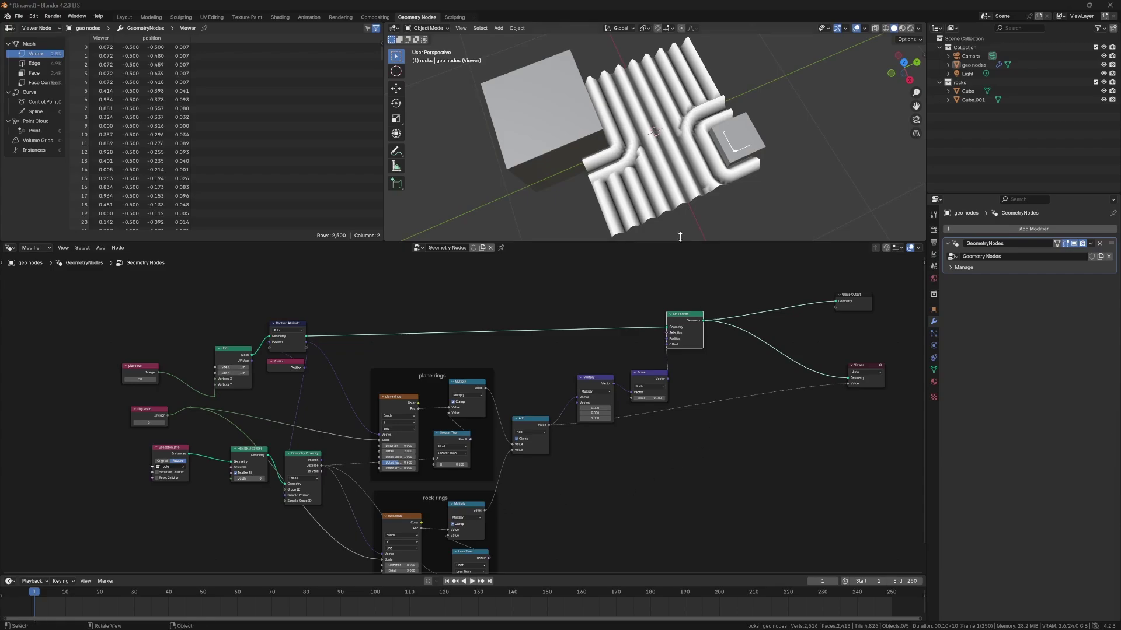
Move the smaller rock cube to a new place over the rippled plane
{"action": "left_click", "coordinate": [759, 159]}
{"action": "middle_click_drag", "start_coordinate": [761, 186], "coordinate": [724, 166]}
{"action": "key", "text": "g"}
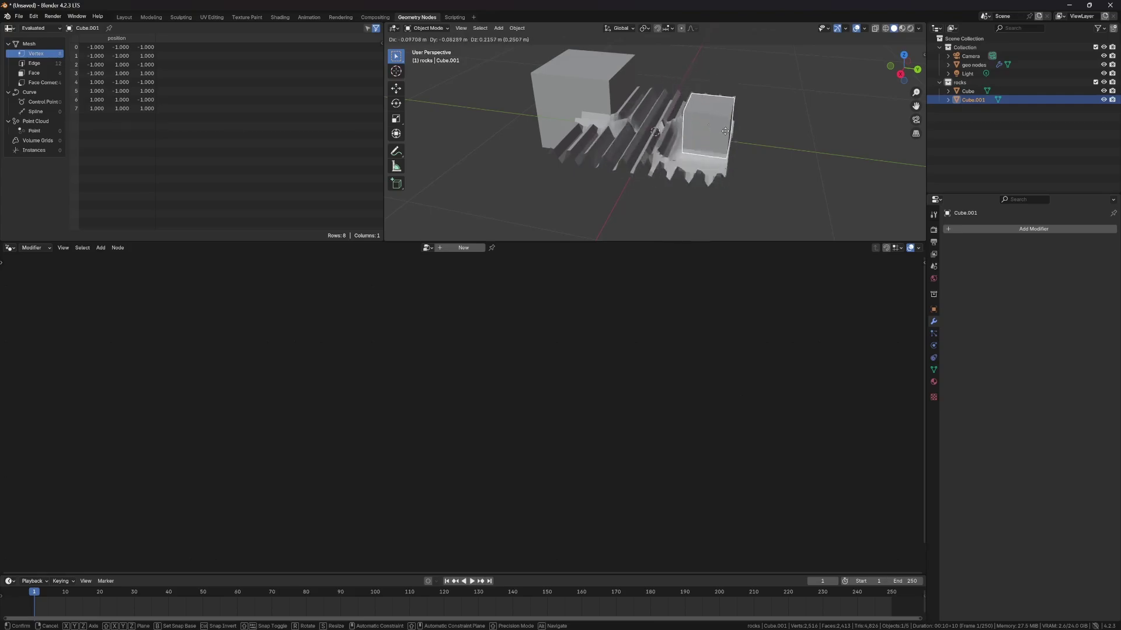
{"action": "left_click", "coordinate": [737, 161]}
Extrude a side face of the smaller cube outward, and extrude an adjoining side face to form an L-shaped block
{"action": "middle_click_drag", "start_coordinate": [798, 180], "coordinate": [645, 207]}
{"action": "key", "text": "Tab"}
{"action": "key", "text": "e"}
{"action": "left_click", "coordinate": [647, 169]}
{"action": "middle_click_drag", "start_coordinate": [648, 169], "coordinate": [622, 109]}
{"action": "left_click", "coordinate": [621, 109]}
{"action": "key", "text": "e"}
{"action": "left_click", "coordinate": [622, 128]}
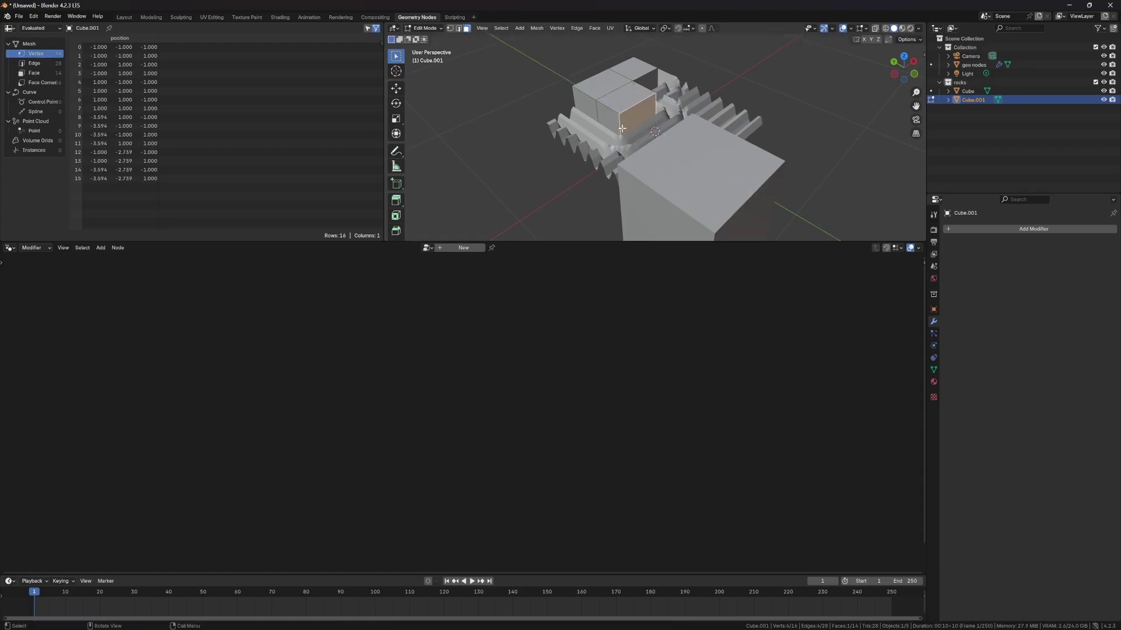
Bevel the vertical corner edge of the second extrusion on the L-shaped rock and return to Object Mode
{"action": "key", "text": "2"}
{"action": "left_click", "coordinate": [620, 125]}
{"action": "key", "text": "ctrl+b"}
{"action": "left_click", "coordinate": [526, 126]}
{"action": "middle_click_drag", "start_coordinate": [554, 136], "coordinate": [708, 140]}
{"action": "key", "text": "Tab"}
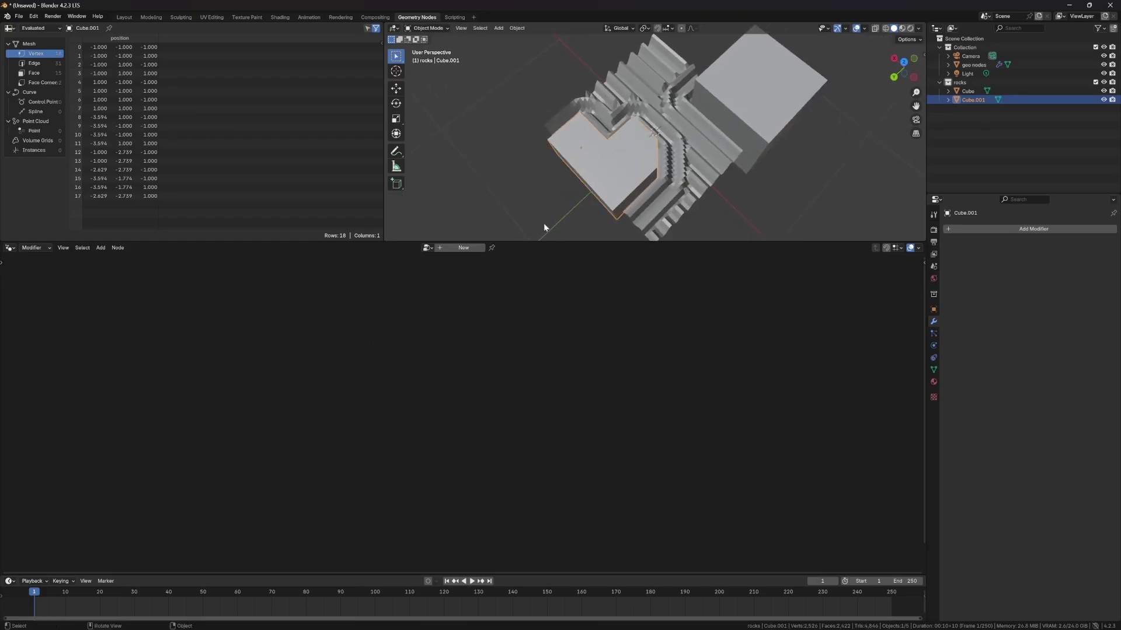
Select the rippled plane, move its Group Output and Viewer nodes outward, and delete the Viewer node
{"action": "left_click", "coordinate": [487, 124]}
{"action": "middle_click_drag", "start_coordinate": [486, 125], "coordinate": [685, 121]}
{"action": "left_click", "coordinate": [685, 121]}
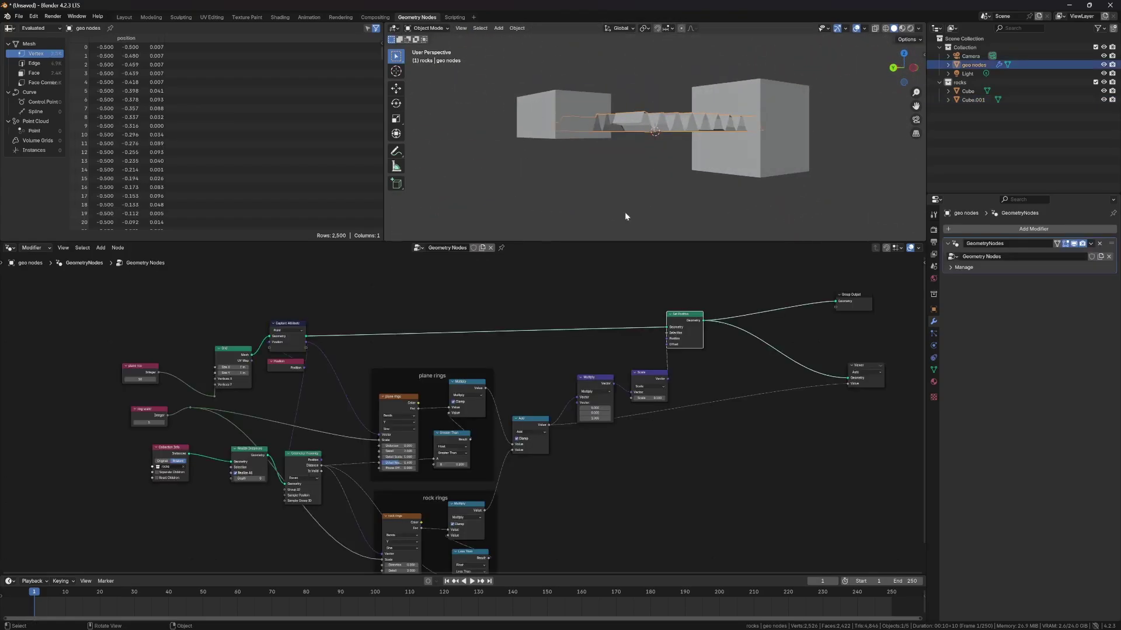
{"action": "middle_click_drag", "start_coordinate": [761, 463], "coordinate": [675, 490]}
{"action": "left_click_drag", "start_coordinate": [775, 332], "coordinate": [822, 320]}
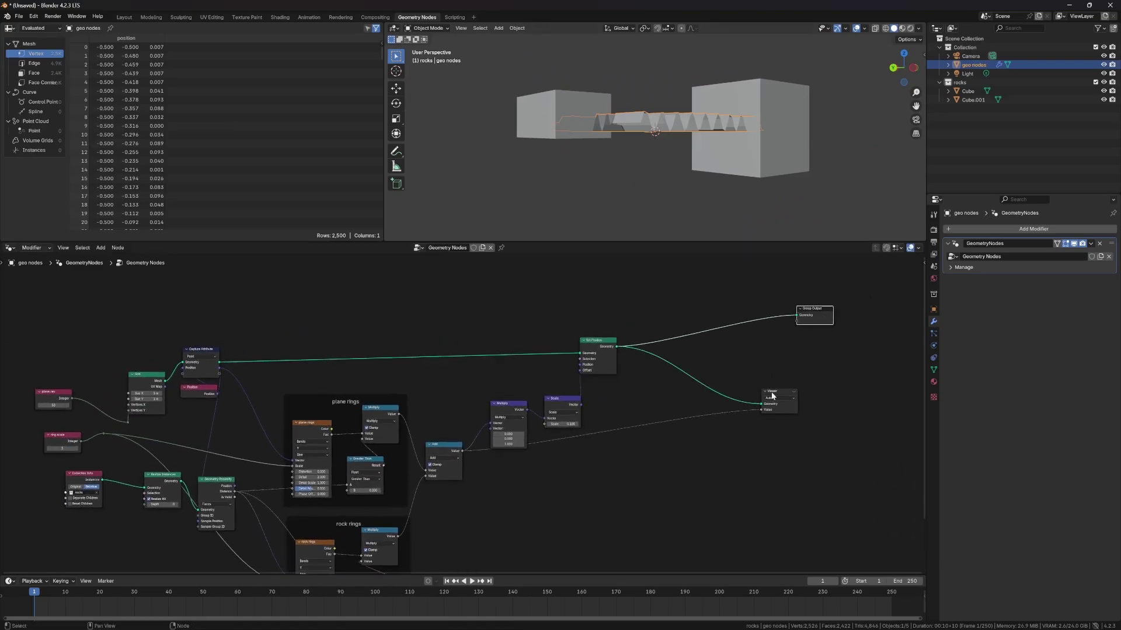
{"action": "left_click_drag", "start_coordinate": [785, 390], "coordinate": [809, 393]}
{"action": "left_click", "coordinate": [637, 374]}
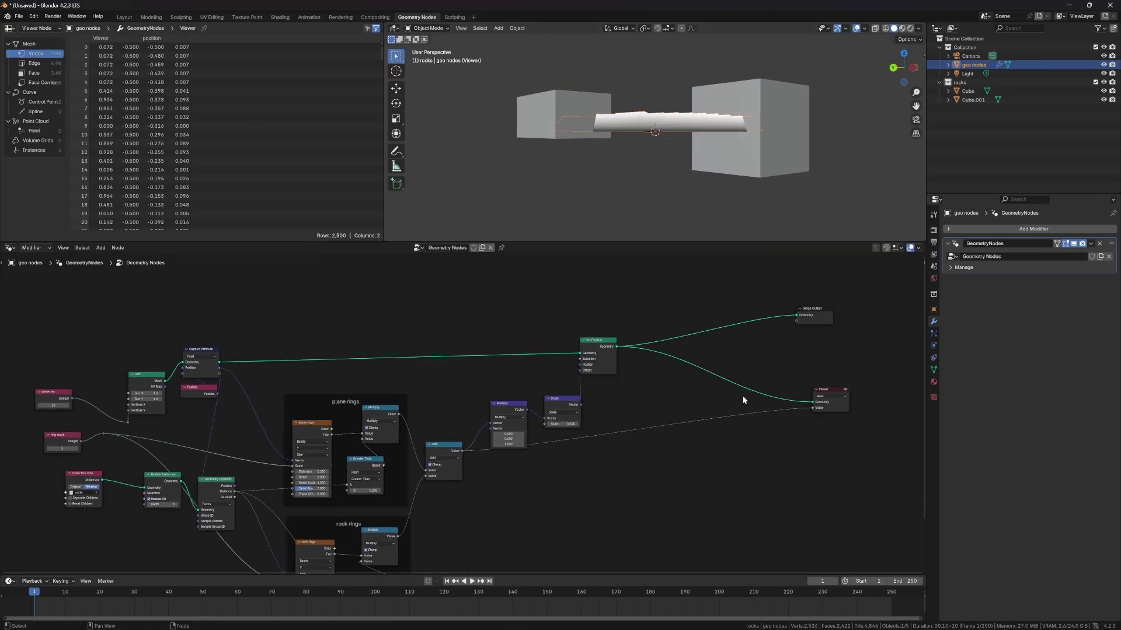
{"action": "key", "text": "shift+a"}
{"action": "mouse_move", "coordinate": [647, 383]}
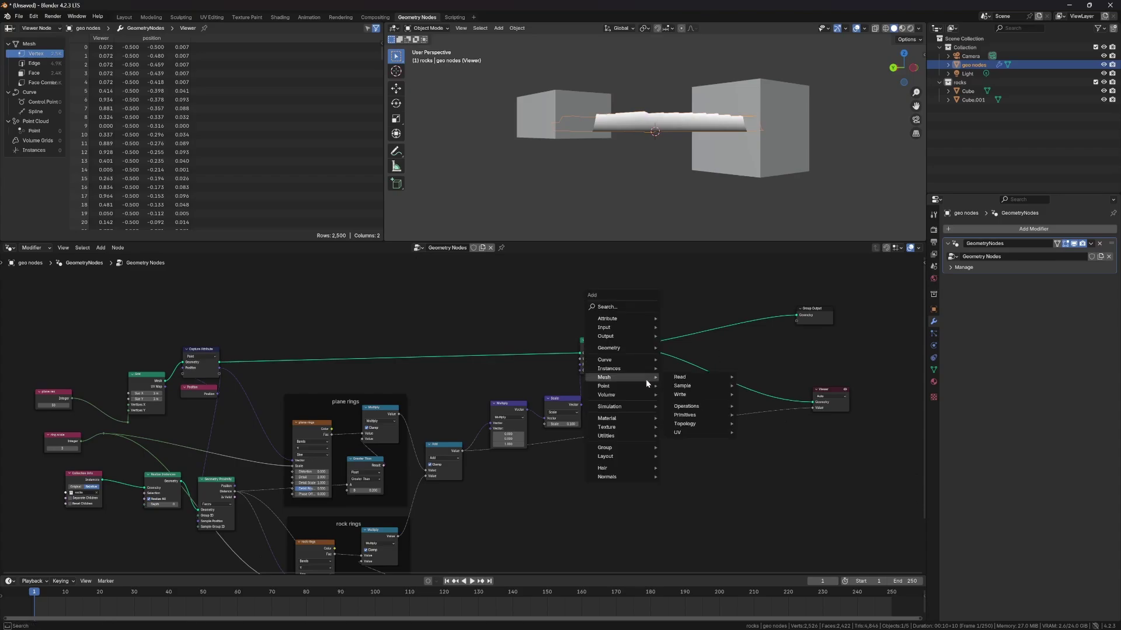
{"action": "left_click", "coordinate": [834, 391]}
{"action": "key", "text": "Delete"}
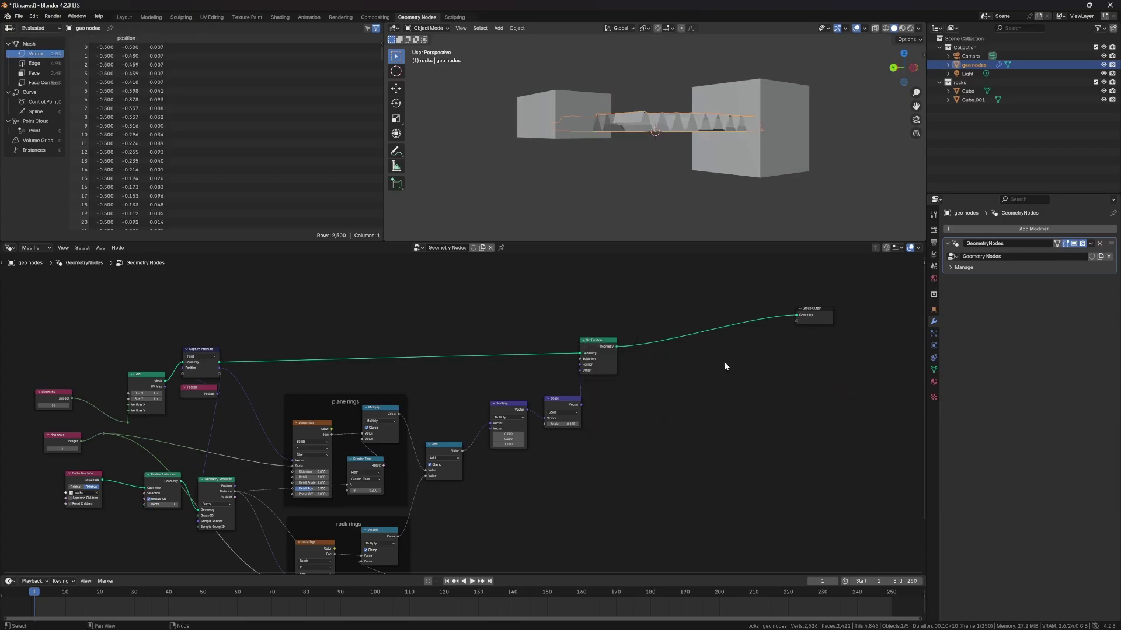
Lower the Group Output node and bring the Set Position node down nearer to Scale
{"action": "left_click_drag", "start_coordinate": [812, 314], "coordinate": [818, 341]}
{"action": "left_click", "coordinate": [607, 347]}
{"action": "left_click_drag", "start_coordinate": [604, 354], "coordinate": [618, 386]}
{"action": "middle_click_drag", "start_coordinate": [656, 211], "coordinate": [719, 228]}
Insert a second Set Position node between the existing Set Position and Group Output
{"action": "left_click", "coordinate": [715, 442]}
{"action": "key", "text": "shift+a"}
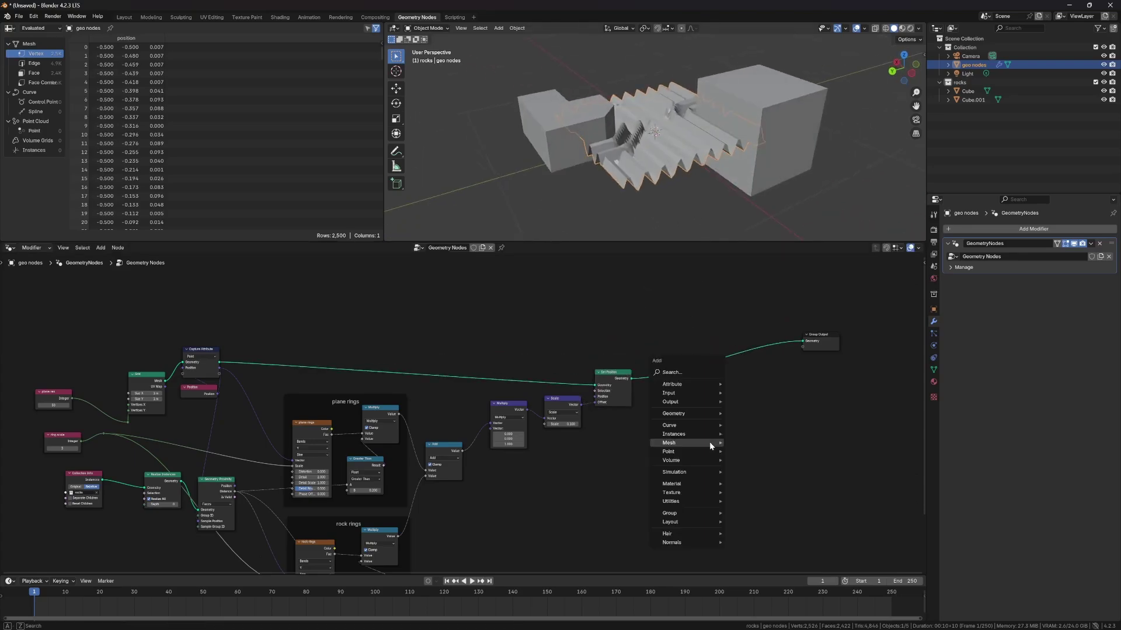
{"action": "mouse_move", "coordinate": [709, 442]}
{"action": "type", "text": "set pos"}
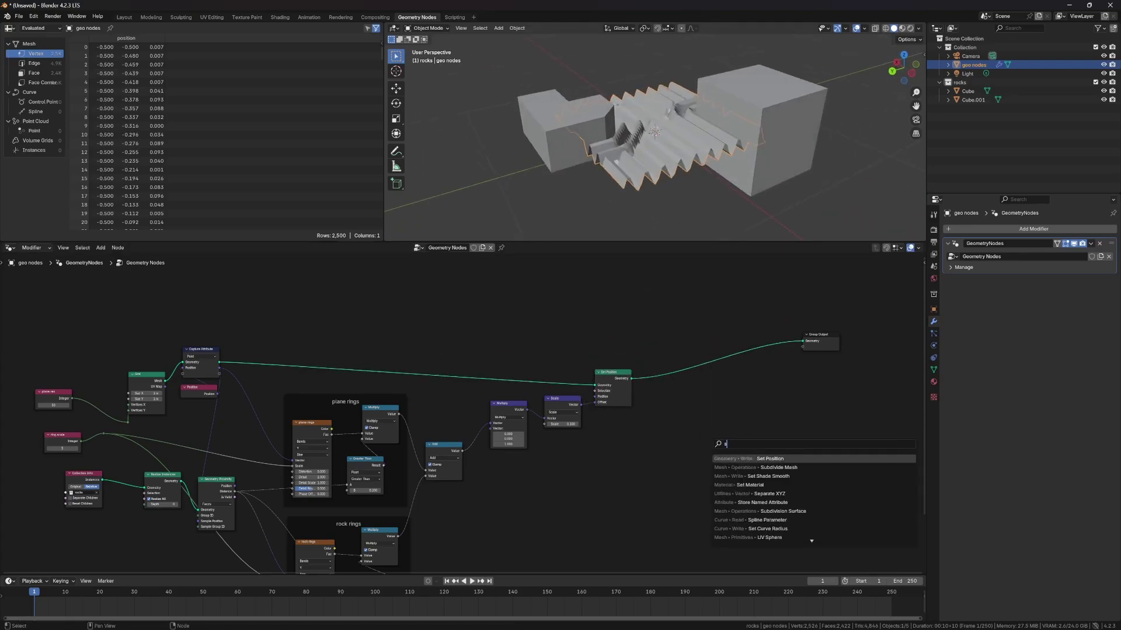
{"action": "key", "text": "Return"}
{"action": "left_click", "coordinate": [696, 334]}
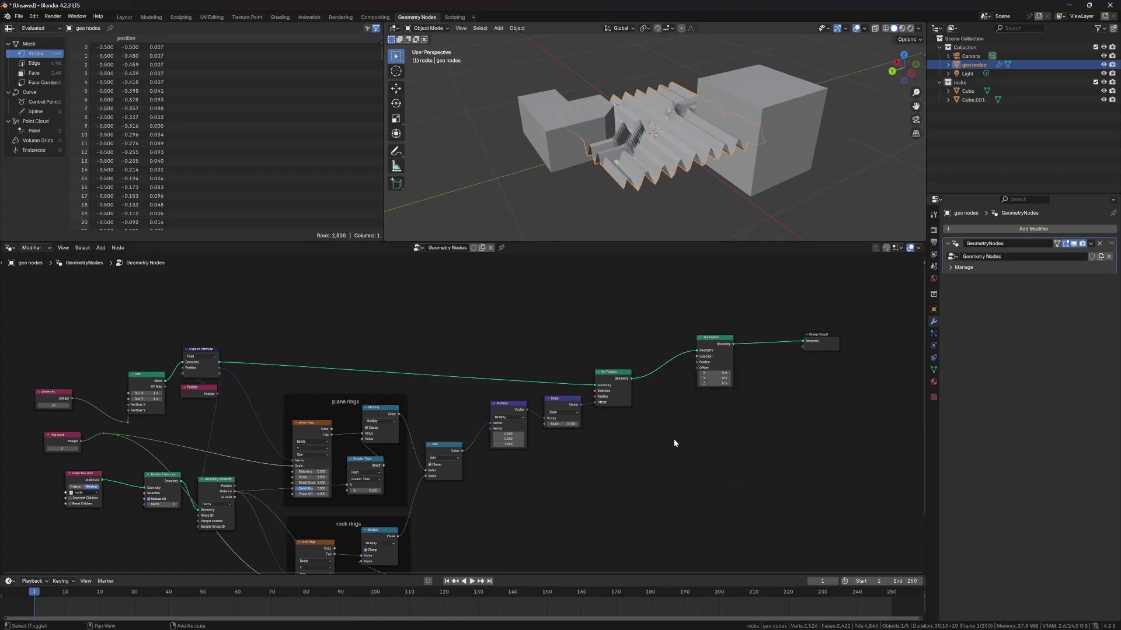
Add a Blur Attribute node and connect its value to the Position input of the second Set Position
{"action": "key", "text": "shift+a"}
{"action": "type", "text": "po"}
{"action": "key", "text": "BackSpace"}
{"action": "key", "text": "BackSpace"}
{"action": "type", "text": "blur"}
{"action": "key", "text": "Return"}
{"action": "left_click", "coordinate": [663, 438]}
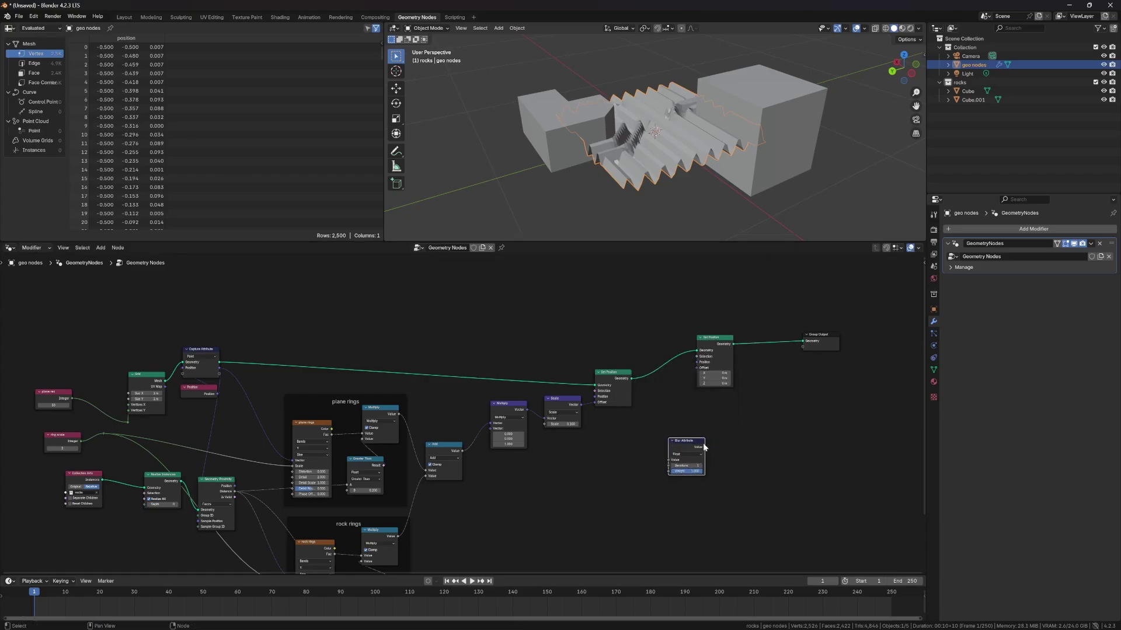
{"action": "left_click_drag", "start_coordinate": [704, 447], "coordinate": [697, 368]}
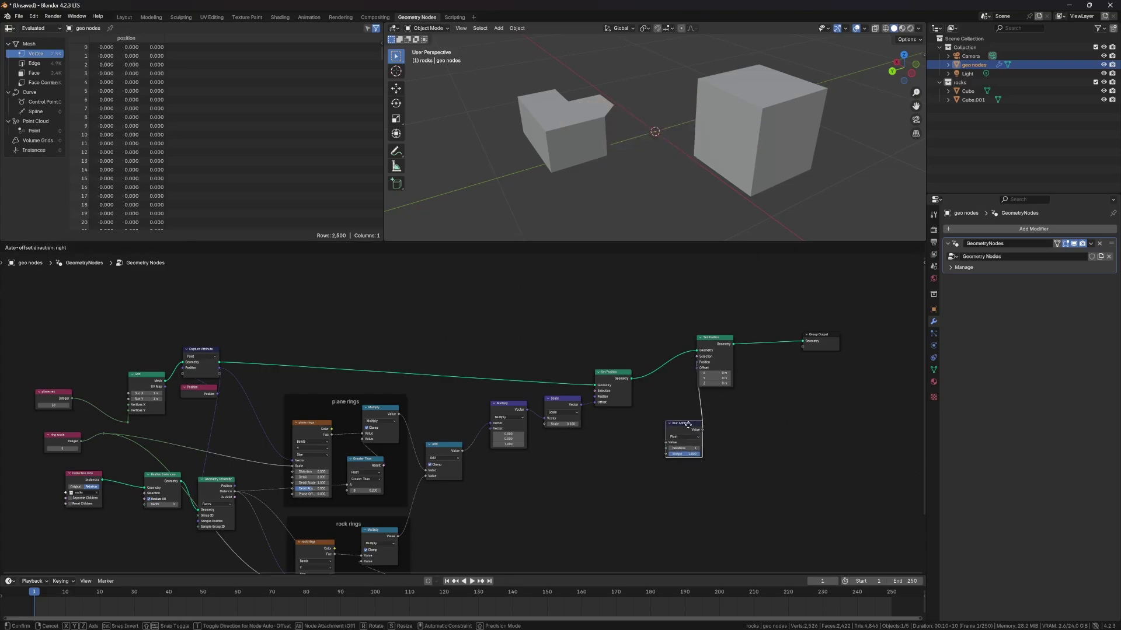
Add a Position node and connect it to the Value input of Blur Attribute
{"action": "key", "text": "shift+a"}
{"action": "mouse_move", "coordinate": [650, 427]}
{"action": "type", "text": "posi"}
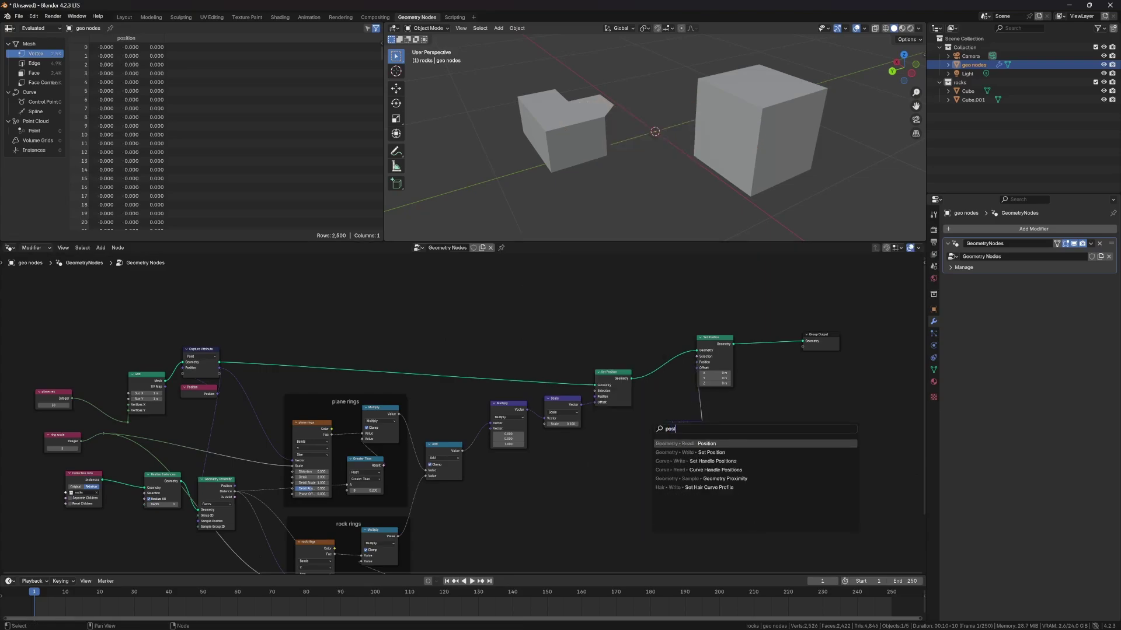
{"action": "key", "text": "Return"}
{"action": "left_click", "coordinate": [595, 445]}
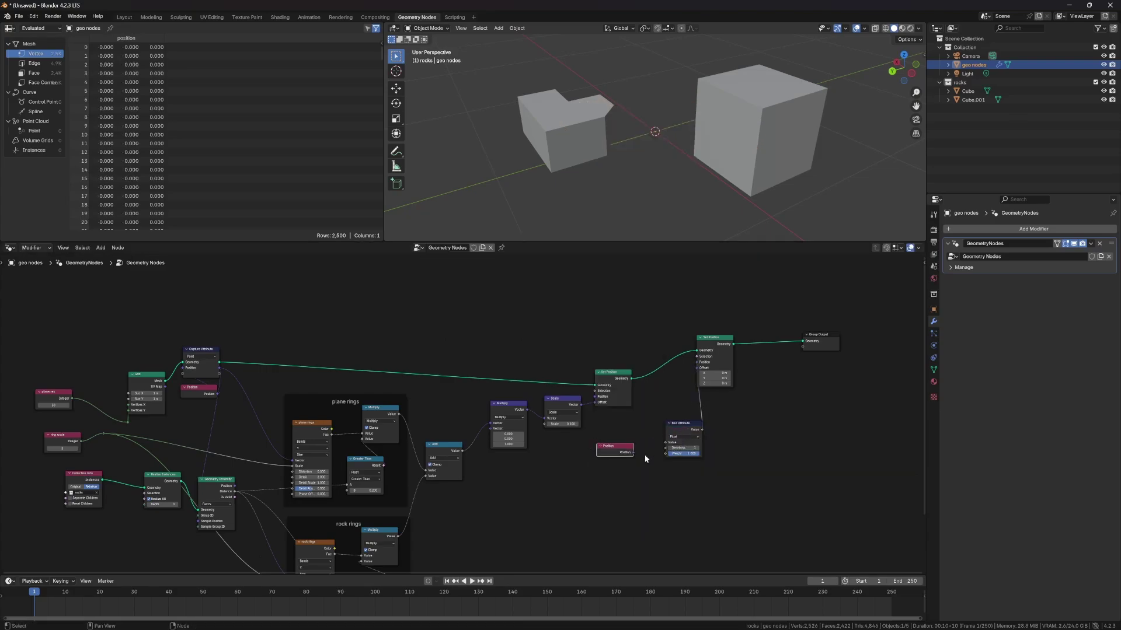
{"action": "left_click_drag", "start_coordinate": [633, 451], "coordinate": [664, 444]}
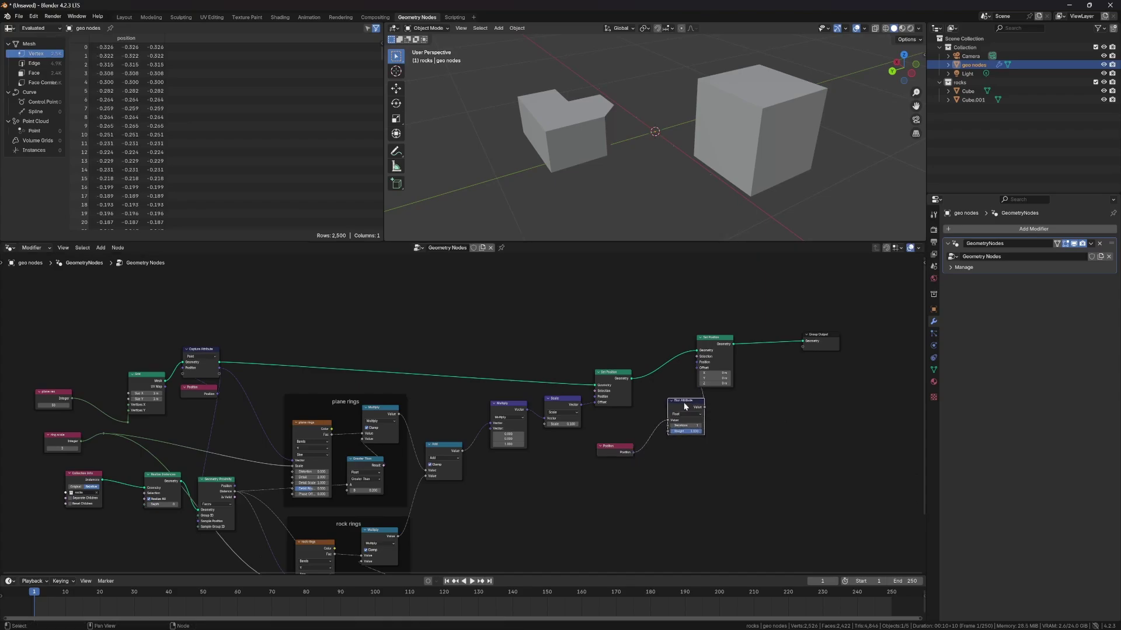
Set the Blur Attribute data type to Vector and rearrange the Blur Attribute and Position nodes below the second Set Position
{"action": "scroll", "coordinate": [747, 414], "scroll_direction": "up", "scroll_amount": 3}
{"action": "left_click", "coordinate": [575, 430]}
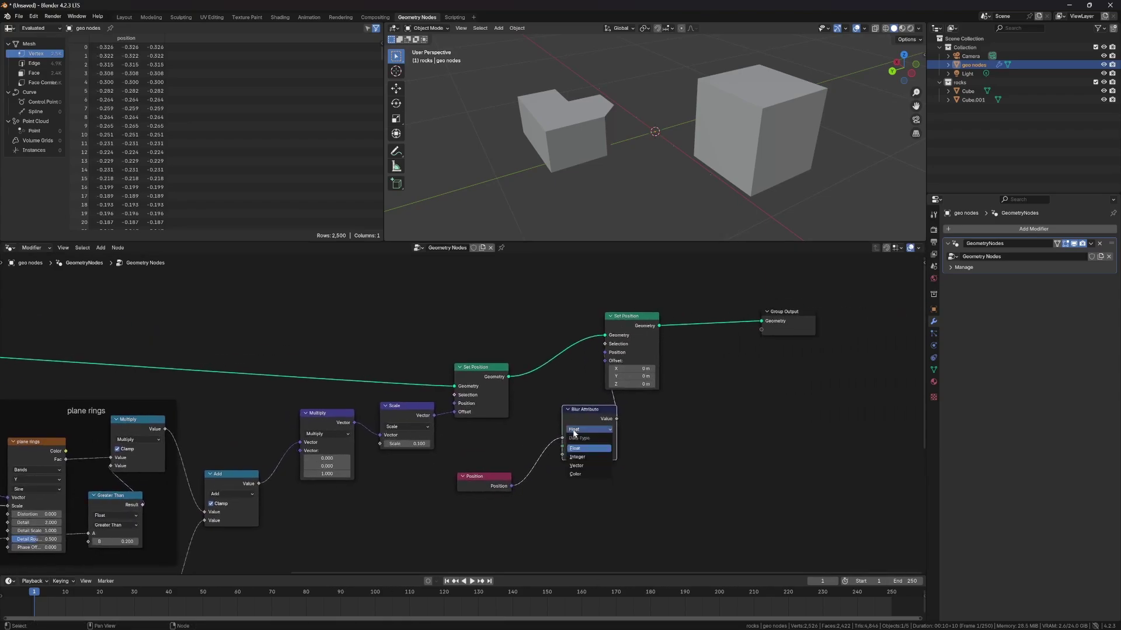
{"action": "left_click", "coordinate": [577, 466]}
{"action": "left_click_drag", "start_coordinate": [594, 419], "coordinate": [562, 412]}
{"action": "left_click_drag", "start_coordinate": [500, 480], "coordinate": [557, 502]}
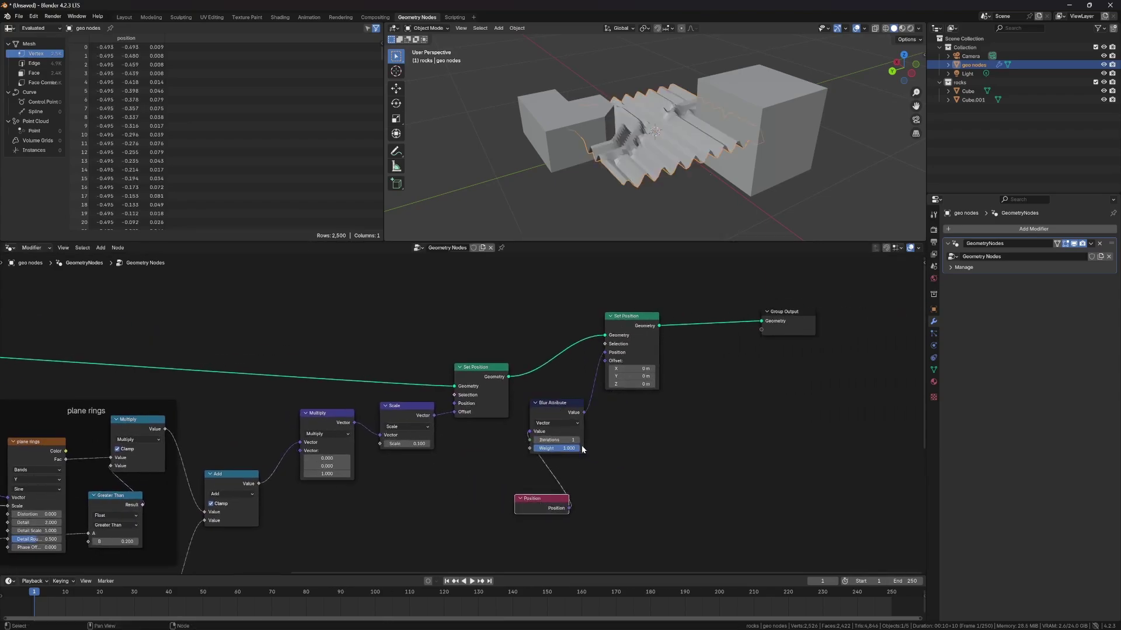
Try 5 iterations on Blur Attribute, inspect the smoothed ripples up close, and reduce the iterations to 3
{"action": "left_click_drag", "start_coordinate": [556, 440], "coordinate": [581, 439]}
{"action": "middle_click_drag", "start_coordinate": [709, 128], "coordinate": [653, 126]}
{"action": "scroll", "coordinate": [688, 100], "scroll_direction": "up", "scroll_amount": 3}
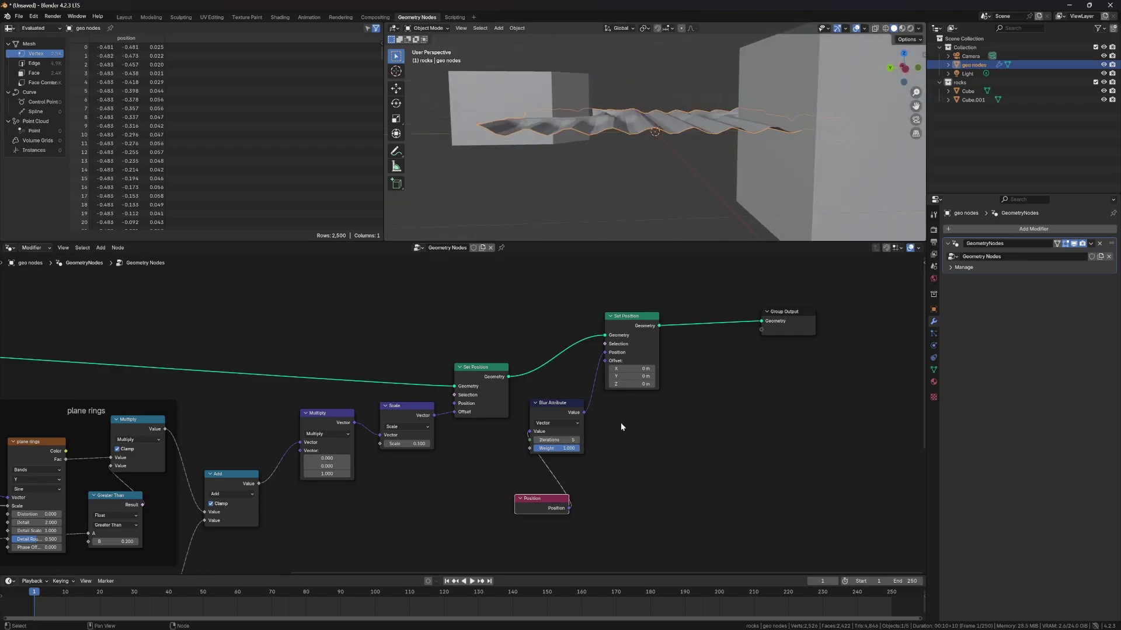
{"action": "left_click", "coordinate": [536, 440]}
{"action": "left_click", "coordinate": [537, 440]}
Shift the blur nodes outward and insert a Set Shade Smooth node between the two Set Position nodes
{"action": "left_click_drag", "start_coordinate": [558, 412], "coordinate": [581, 409]}
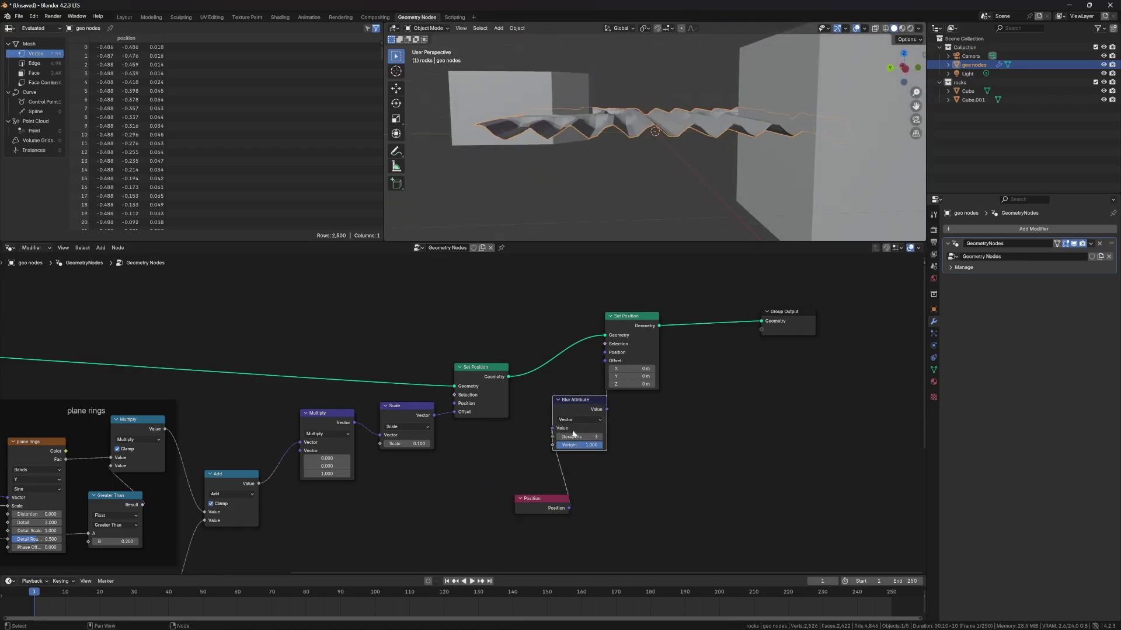
{"action": "left_click_drag", "start_coordinate": [558, 501], "coordinate": [590, 508]}
{"action": "left_click_drag", "start_coordinate": [638, 321], "coordinate": [650, 322]}
{"action": "left_click", "coordinate": [607, 503]}
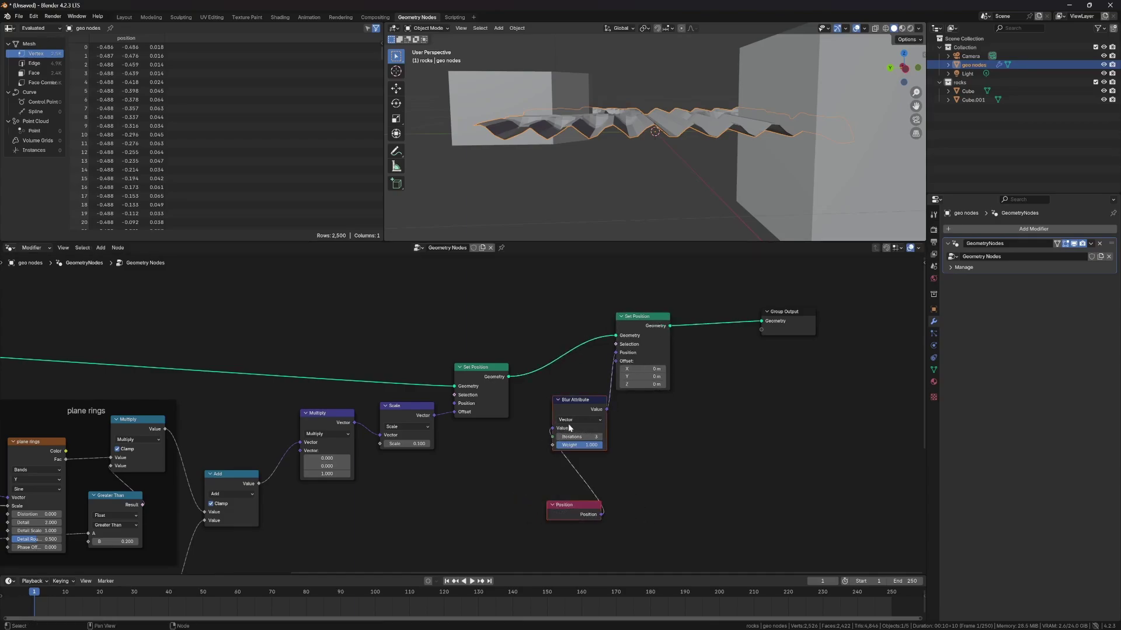
{"action": "key", "text": "shift+a"}
{"action": "type", "text": "set shade s"}
{"action": "key", "text": "Return"}
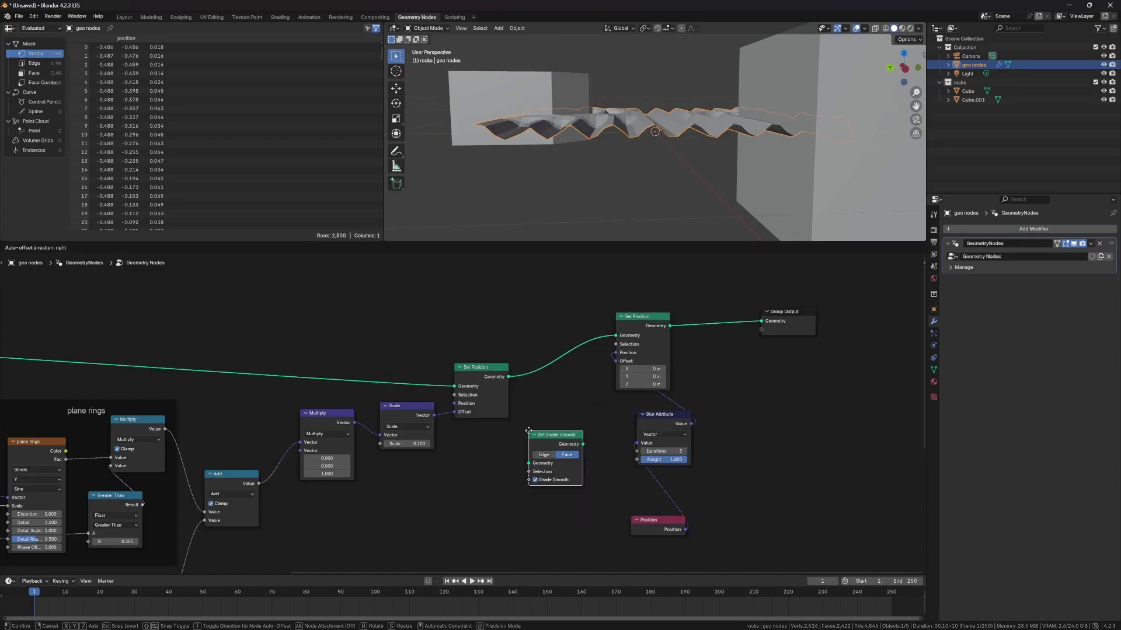
{"action": "left_click", "coordinate": [536, 341]}
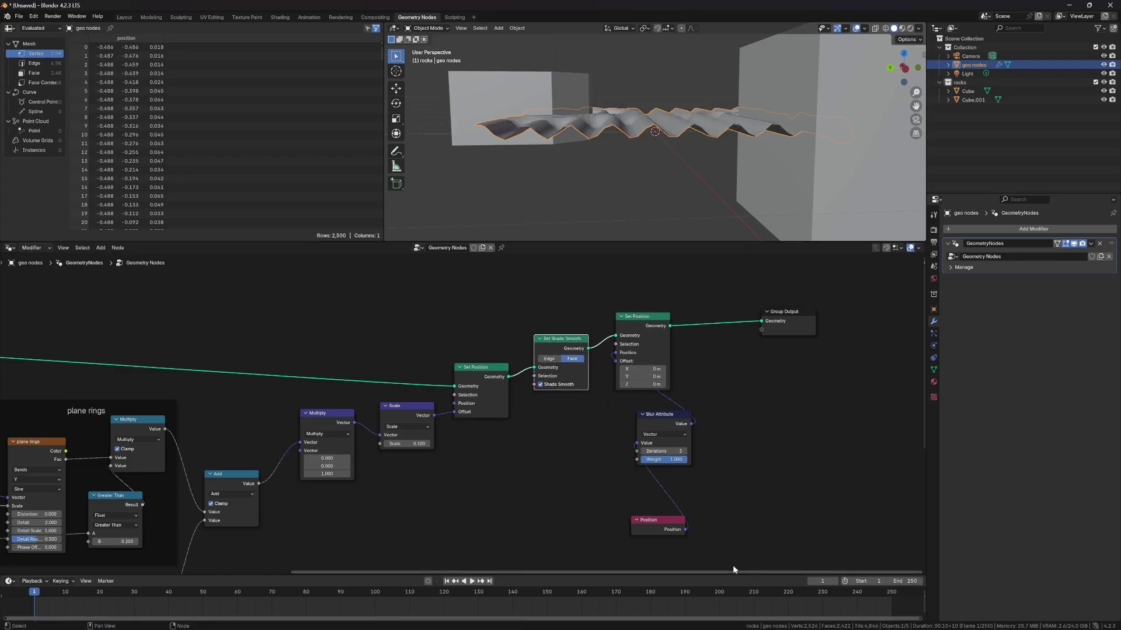
Move the second Set Position, Blur Attribute and Position nodes together farther from Set Shade Smooth
{"action": "left_click_drag", "start_coordinate": [733, 567], "coordinate": [614, 345]}
{"action": "key", "text": "g"}
{"action": "left_click", "coordinate": [805, 374]}
{"action": "middle_click_drag", "start_coordinate": [657, 175], "coordinate": [654, 214]}
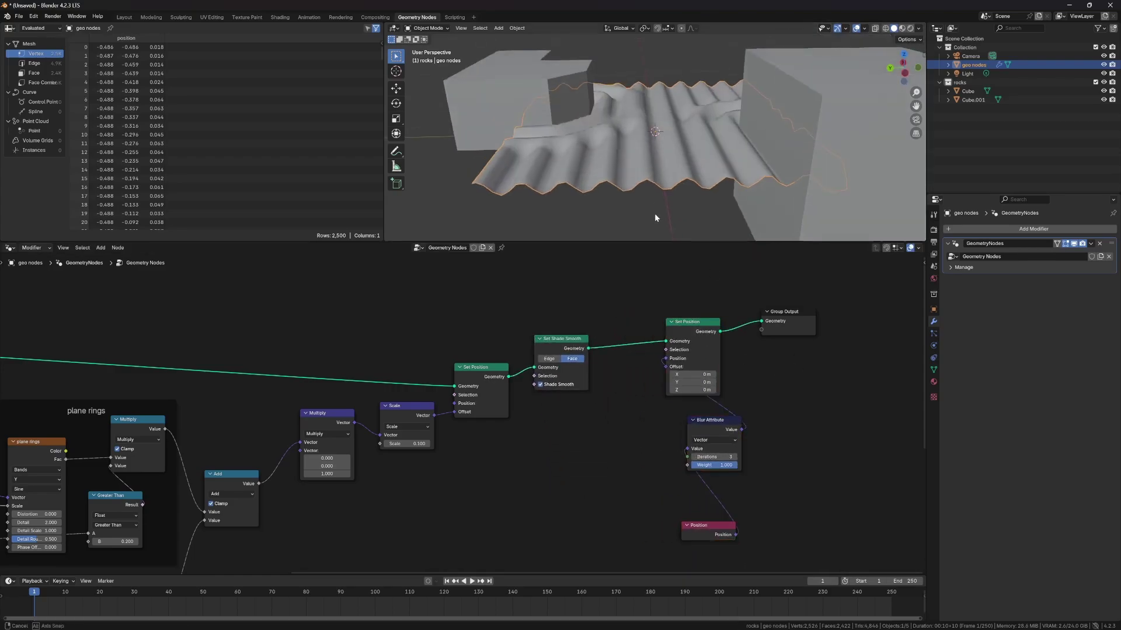
Insert a Subdivide Mesh node between Set Shade Smooth and the second Set Position and set its level to 2
{"action": "key", "text": "shift+a"}
{"action": "mouse_move", "coordinate": [624, 413]}
{"action": "type", "text": "subdi"}
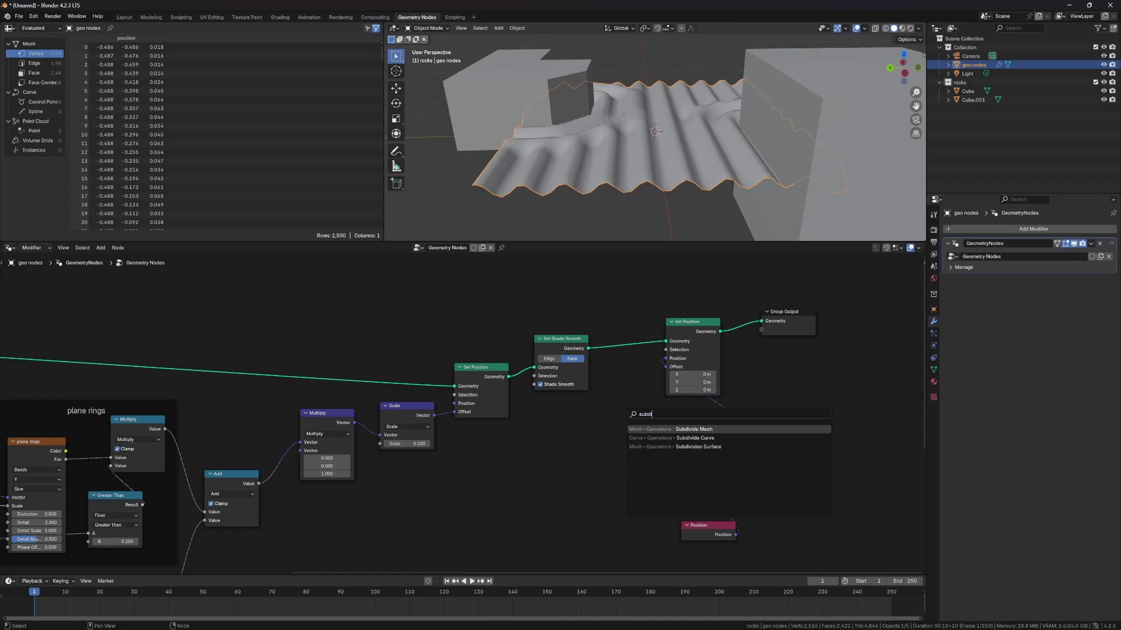
{"action": "key", "text": "Return"}
{"action": "left_click", "coordinate": [614, 326]}
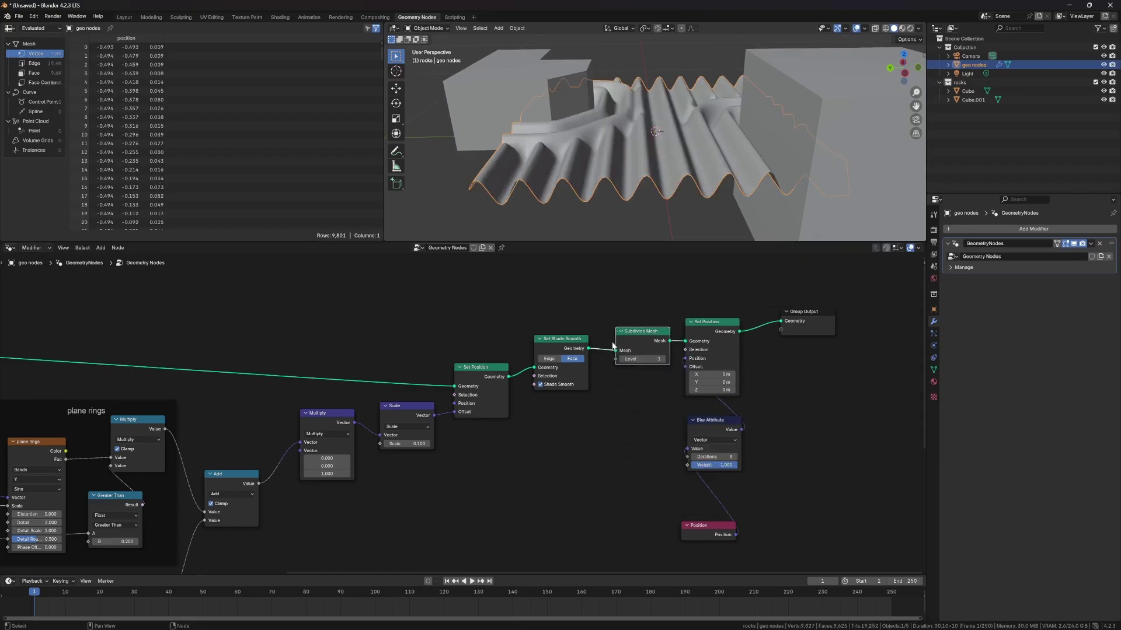
{"action": "middle_click_drag", "start_coordinate": [627, 228], "coordinate": [669, 138]}
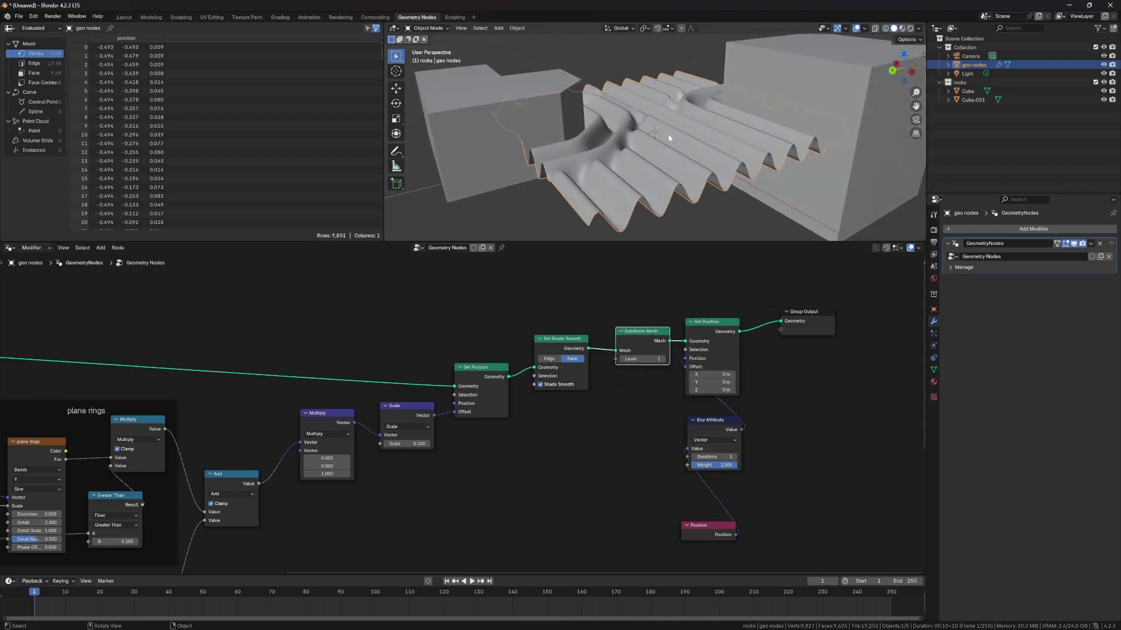
{"action": "left_click", "coordinate": [663, 359]}
Set the plane resolution integer that drives the grid's vertex counts to 25
{"action": "middle_click_drag", "start_coordinate": [663, 151], "coordinate": [703, 234]}
{"action": "scroll", "coordinate": [433, 423], "scroll_direction": "down", "scroll_amount": 4}
{"action": "middle_click_drag", "start_coordinate": [326, 397], "coordinate": [510, 394]}
{"action": "scroll", "coordinate": [391, 440], "scroll_direction": "up", "scroll_amount": 4}
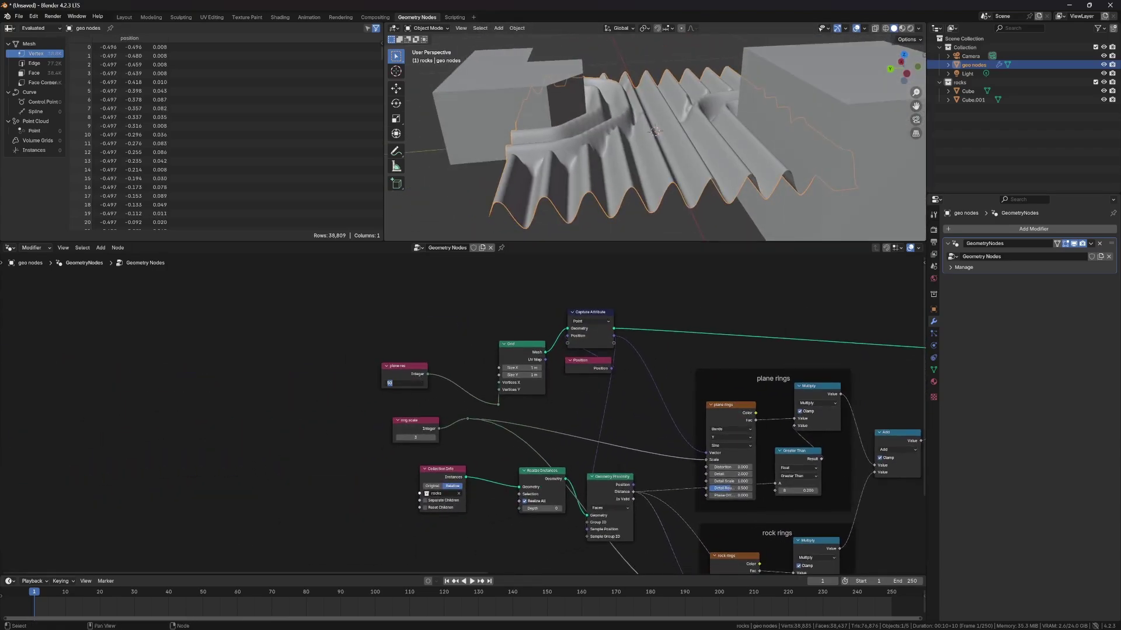
{"action": "type", "text": "25"}
{"action": "key", "text": "Return"}
{"action": "middle_click_drag", "start_coordinate": [520, 175], "coordinate": [794, 216]}
Gather the Blur Attribute and Position nodes closely beneath the second Set Position
{"action": "middle_click_drag", "start_coordinate": [760, 373], "coordinate": [392, 493]}
{"action": "left_click_drag", "start_coordinate": [591, 527], "coordinate": [531, 424]}
{"action": "left_click", "coordinate": [607, 495]}
{"action": "left_click", "coordinate": [564, 522]}
{"action": "key", "text": "g"}
{"action": "left_click", "coordinate": [596, 475]}
{"action": "scroll", "coordinate": [618, 463], "scroll_direction": "up", "scroll_amount": 1}
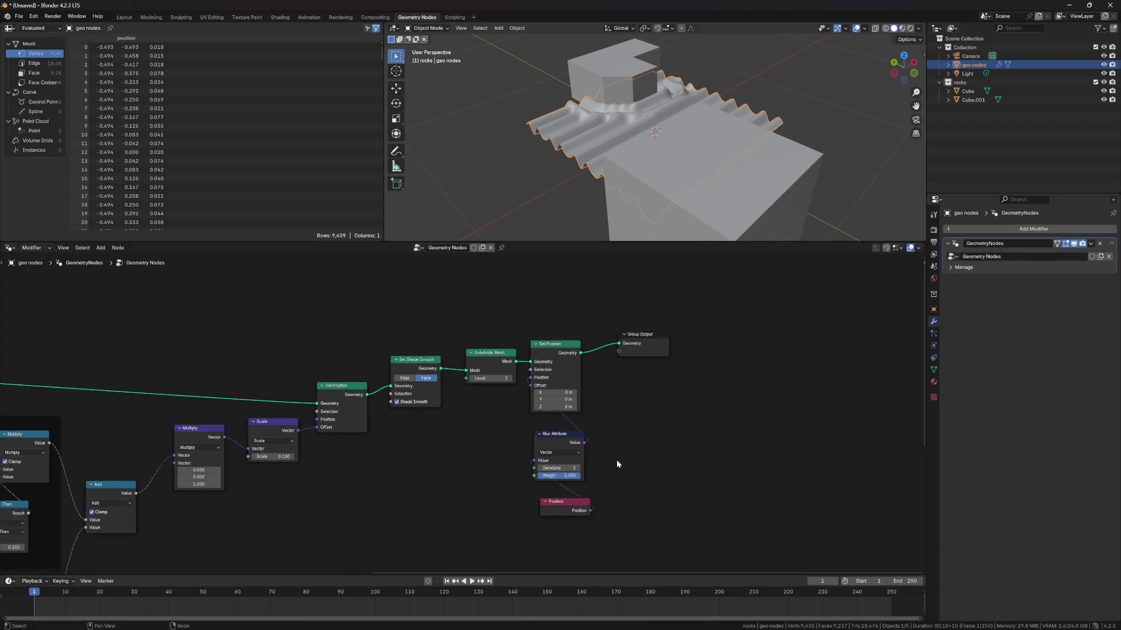
Inspect the ripples in the viewport and set the Blur Attribute iterations to 5
{"action": "left_click", "coordinate": [577, 469]}
{"action": "key", "text": "Return"}
{"action": "middle_click_drag", "start_coordinate": [642, 134], "coordinate": [641, 130]}
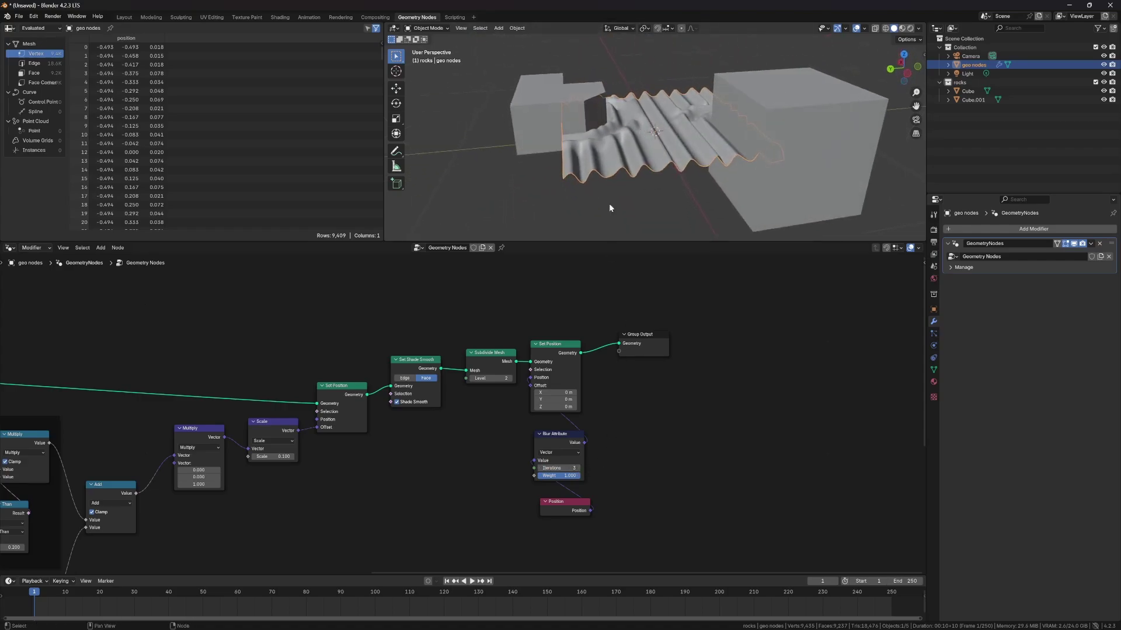
{"action": "scroll", "coordinate": [608, 168], "scroll_direction": "up", "scroll_amount": 2}
{"action": "mouse_move", "coordinate": [712, 169]}
{"action": "middle_mouse_down"}
{"action": "mouse_move", "coordinate": [658, 183]}
{"action": "mouse_move", "coordinate": [677, 164]}
{"action": "middle_mouse_up"}
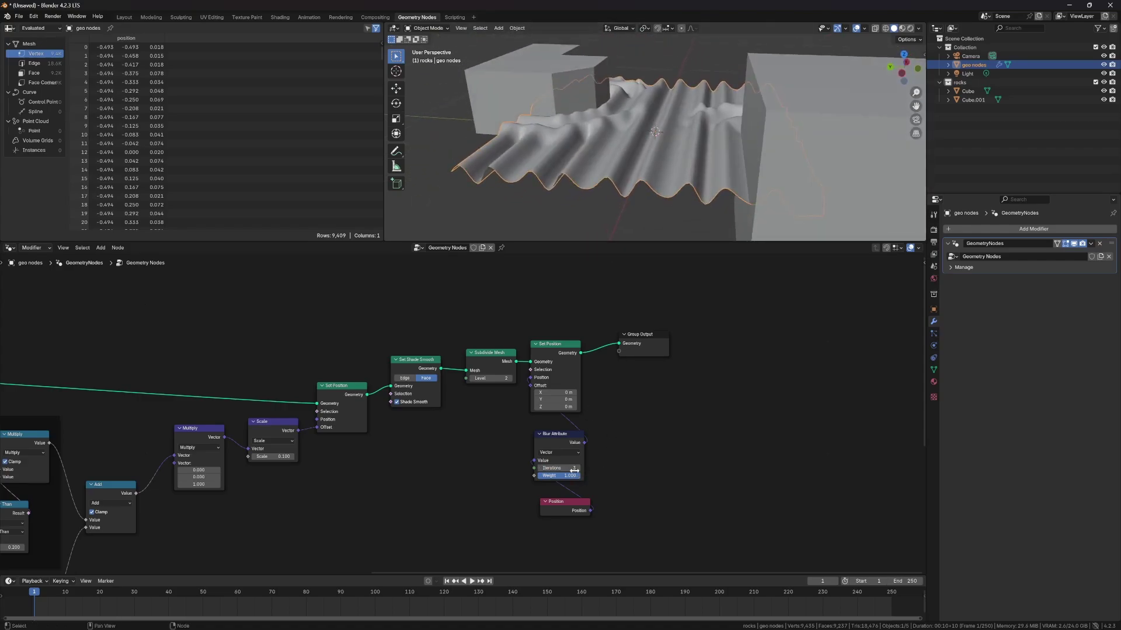
{"action": "left_click_drag", "start_coordinate": [574, 469], "coordinate": [583, 469]}
{"action": "mouse_move", "coordinate": [569, 222]}
{"action": "middle_mouse_down"}
{"action": "mouse_move", "coordinate": [597, 199]}
{"action": "mouse_move", "coordinate": [575, 219]}
{"action": "middle_mouse_up"}
Toggle muting of the Blur Attribute node to compare the ripples with and without blur, and deselect the plane
{"action": "left_click", "coordinate": [556, 437]}
{"action": "key", "text": "m"}
{"action": "middle_click_drag", "start_coordinate": [650, 175], "coordinate": [632, 145]}
{"action": "key", "text": "m"}
{"action": "left_click", "coordinate": [727, 213]}
{"action": "key", "text": "m"}
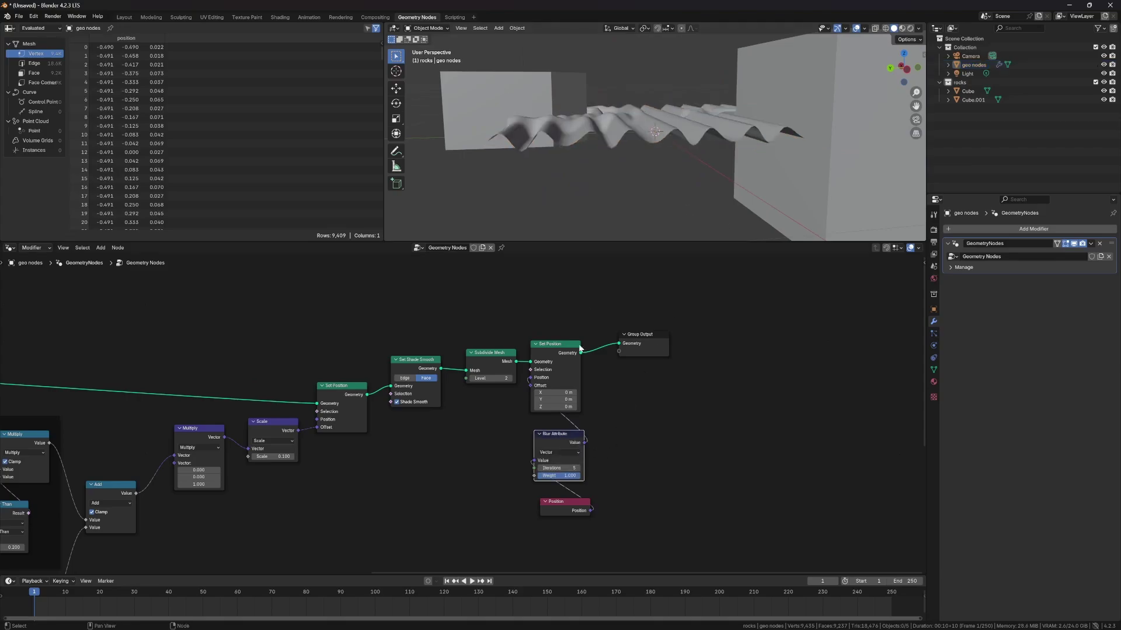
{"action": "middle_click_drag", "start_coordinate": [607, 222], "coordinate": [654, 149]}
{"action": "scroll", "coordinate": [654, 154], "scroll_direction": "down", "scroll_amount": 6}
{"action": "middle_click_drag", "start_coordinate": [747, 178], "coordinate": [701, 123]}
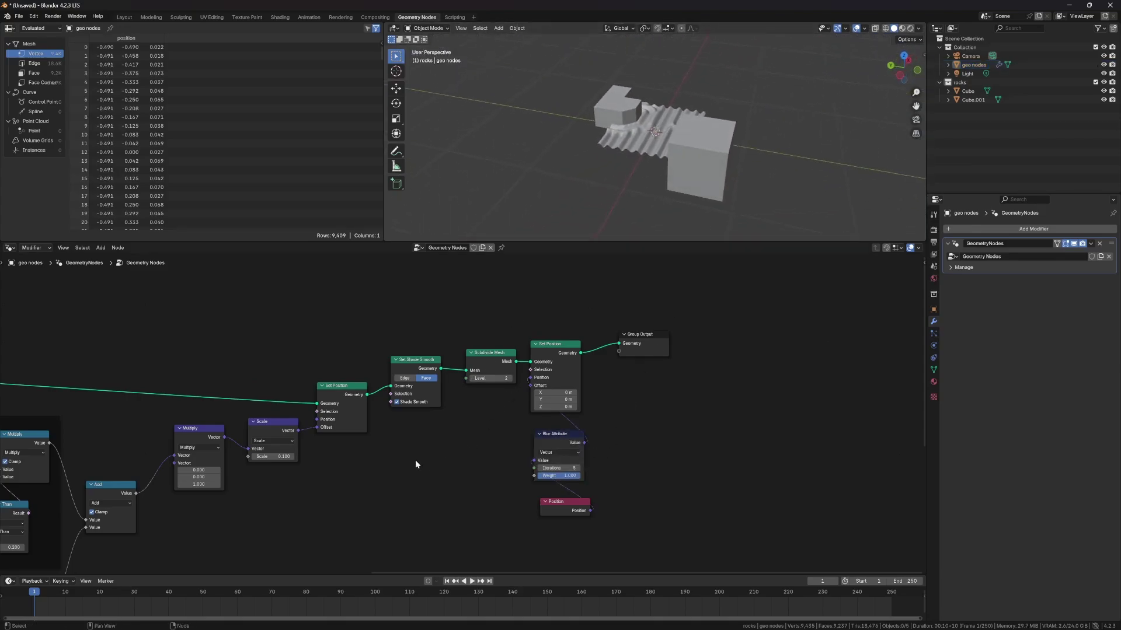
Try a lower ring scale to compare the ripples on the plane, and restore the original value
{"action": "mouse_move", "coordinate": [410, 460]}
{"action": "middle_mouse_down"}
{"action": "mouse_move", "coordinate": [656, 384]}
{"action": "mouse_move", "coordinate": [680, 388]}
{"action": "middle_mouse_up"}
{"action": "middle_click_drag", "start_coordinate": [293, 387], "coordinate": [443, 426]}
{"action": "scroll", "coordinate": [344, 434], "scroll_direction": "down", "scroll_amount": 3}
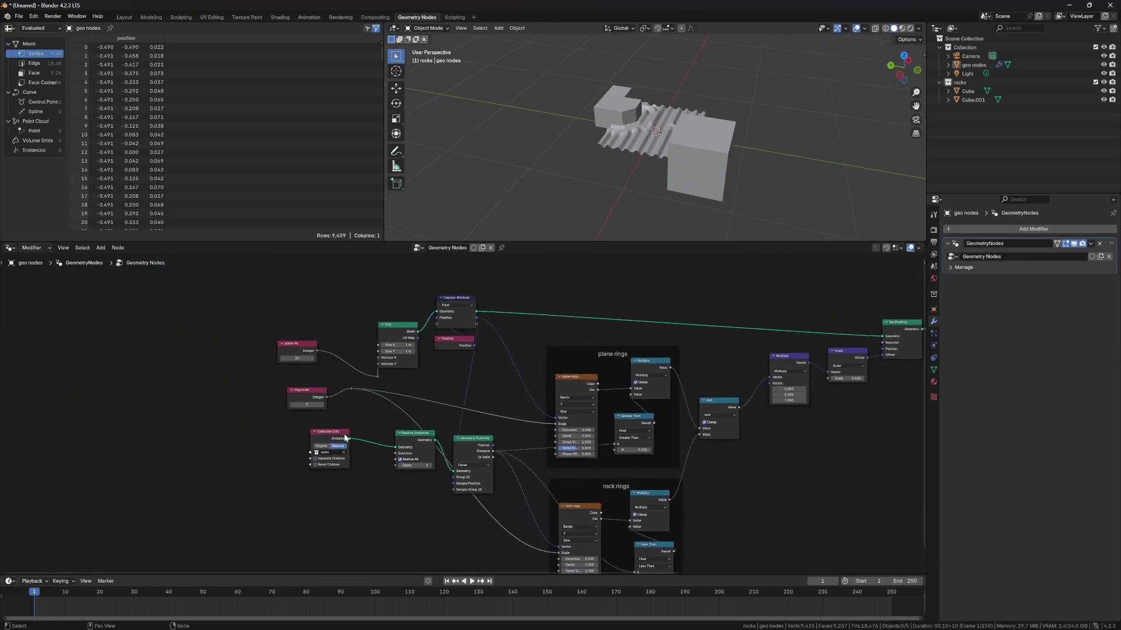
{"action": "left_click", "coordinate": [292, 404]}
{"action": "left_click", "coordinate": [292, 405]}
{"action": "middle_click_drag", "start_coordinate": [551, 233], "coordinate": [578, 187]}
{"action": "left_click", "coordinate": [323, 405]}
{"action": "left_click", "coordinate": [323, 405]}
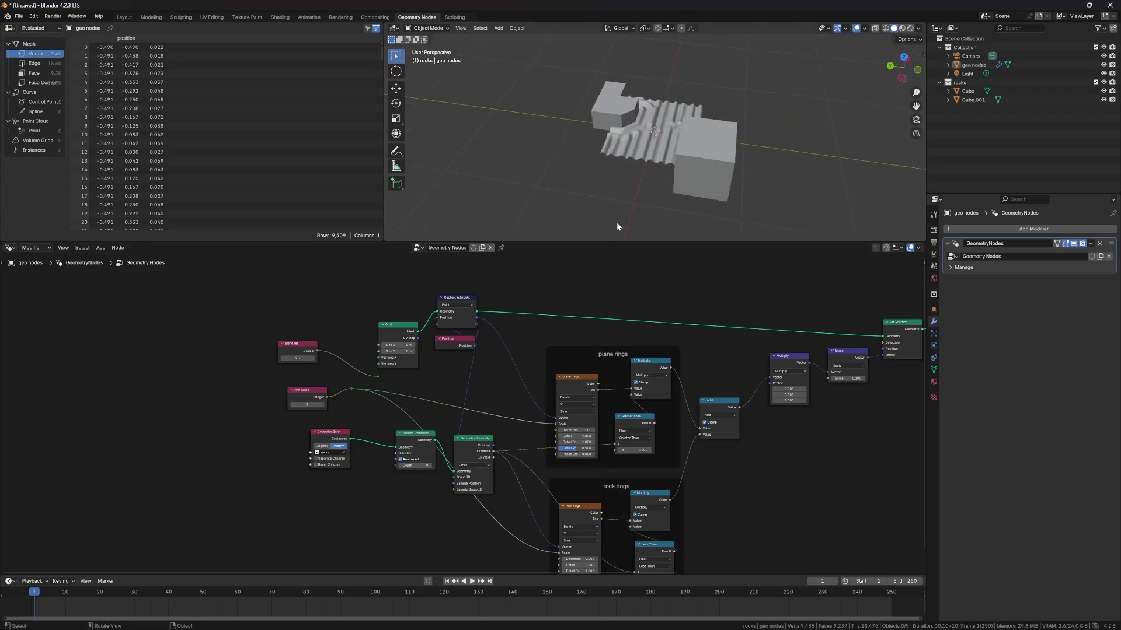
Move Group Output outward, insert a Set Material node after the second Set Position, and assign Material to it
{"action": "middle_click_drag", "start_coordinate": [628, 223], "coordinate": [525, 269]}
{"action": "middle_click_drag", "start_coordinate": [775, 409], "coordinate": [574, 323]}
{"action": "middle_click_drag", "start_coordinate": [698, 367], "coordinate": [327, 475]}
{"action": "left_click_drag", "start_coordinate": [572, 319], "coordinate": [679, 319]}
{"action": "left_click", "coordinate": [606, 373]}
{"action": "key", "text": "shift+a"}
{"action": "type", "text": "set mat"}
{"action": "key", "text": "Return"}
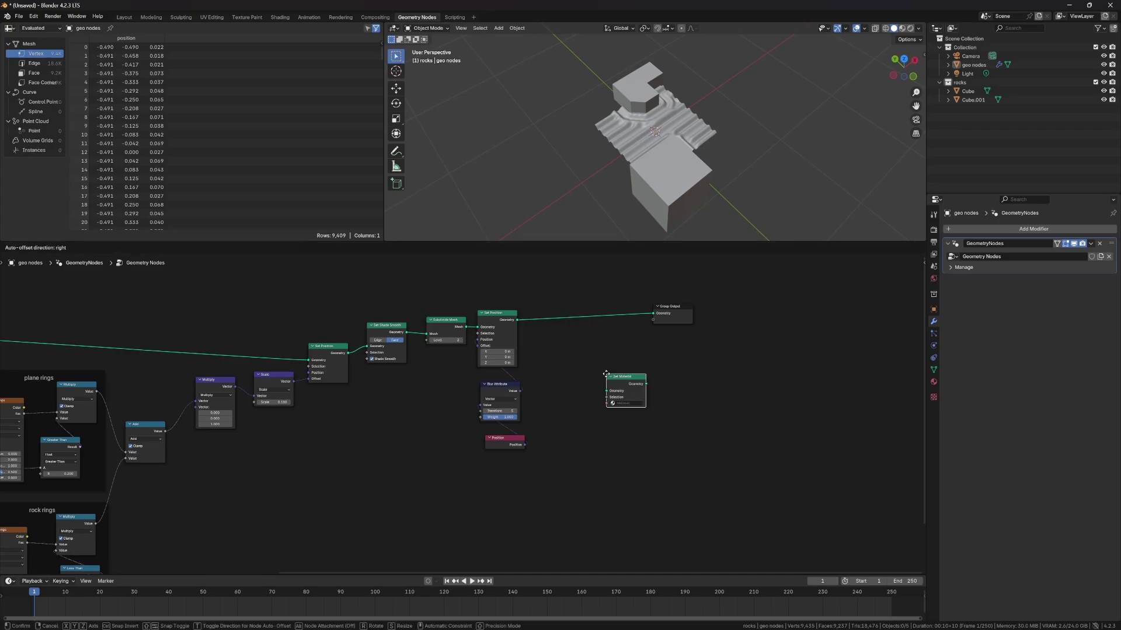
{"action": "left_click", "coordinate": [594, 296]}
{"action": "left_click", "coordinate": [610, 321]}
{"action": "left_click", "coordinate": [610, 365]}
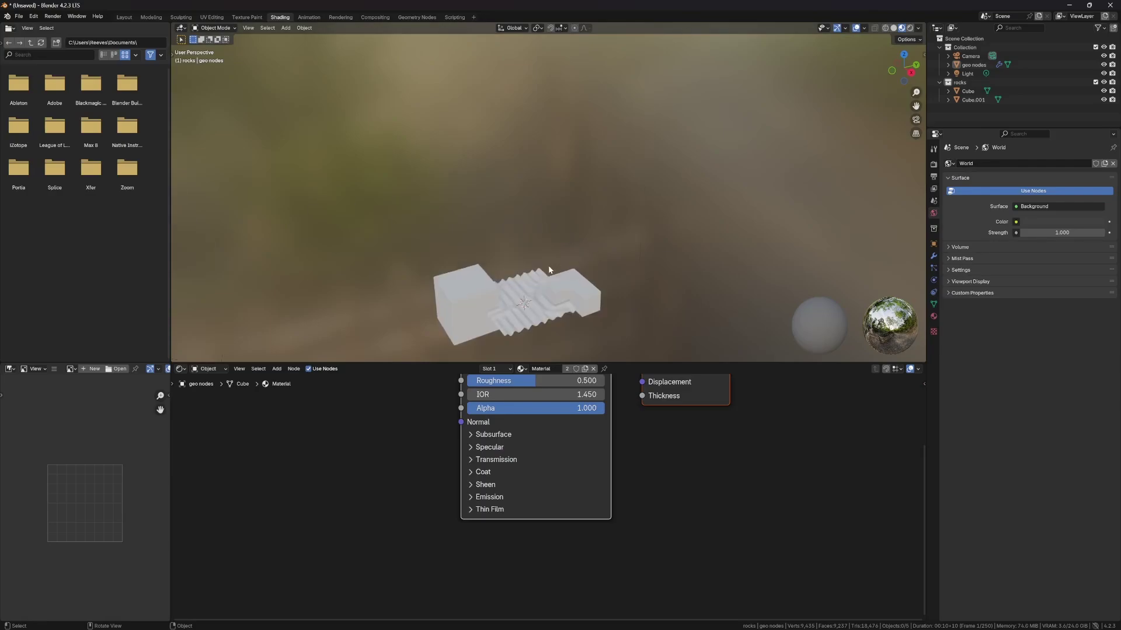
Select the rippled plane, frame it in the viewport and set its Principled BSDF base color to pink
{"action": "left_click", "coordinate": [516, 286]}
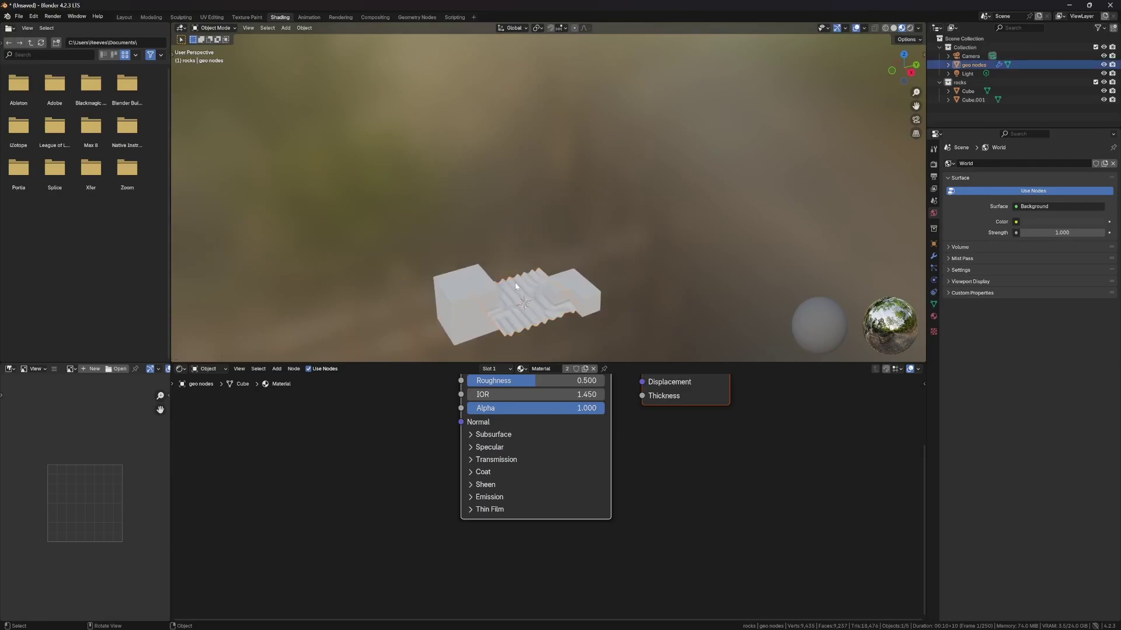
{"action": "key", "text": "KP_Decimal"}
{"action": "key", "text": "Home"}
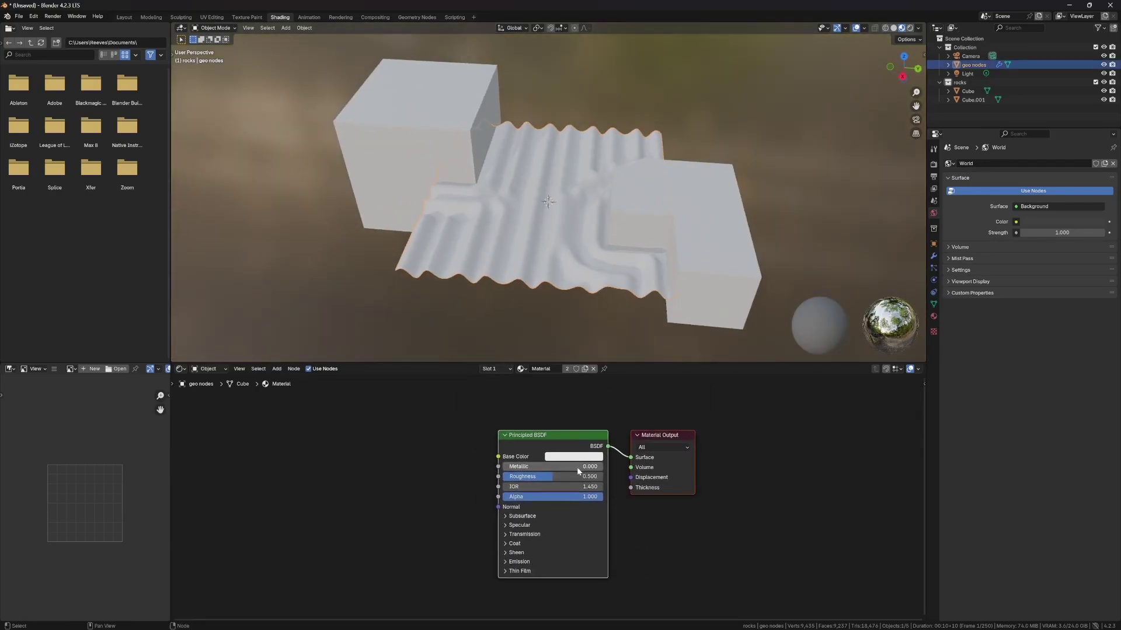
{"action": "left_click", "coordinate": [574, 456]}
{"action": "left_click", "coordinate": [607, 336]}
{"action": "left_click_drag", "start_coordinate": [684, 434], "coordinate": [723, 432]}
{"action": "left_click", "coordinate": [724, 432]}
Add a Bump node and connect its Normal output to the Principled BSDF's Normal input
{"action": "key", "text": "shift+a"}
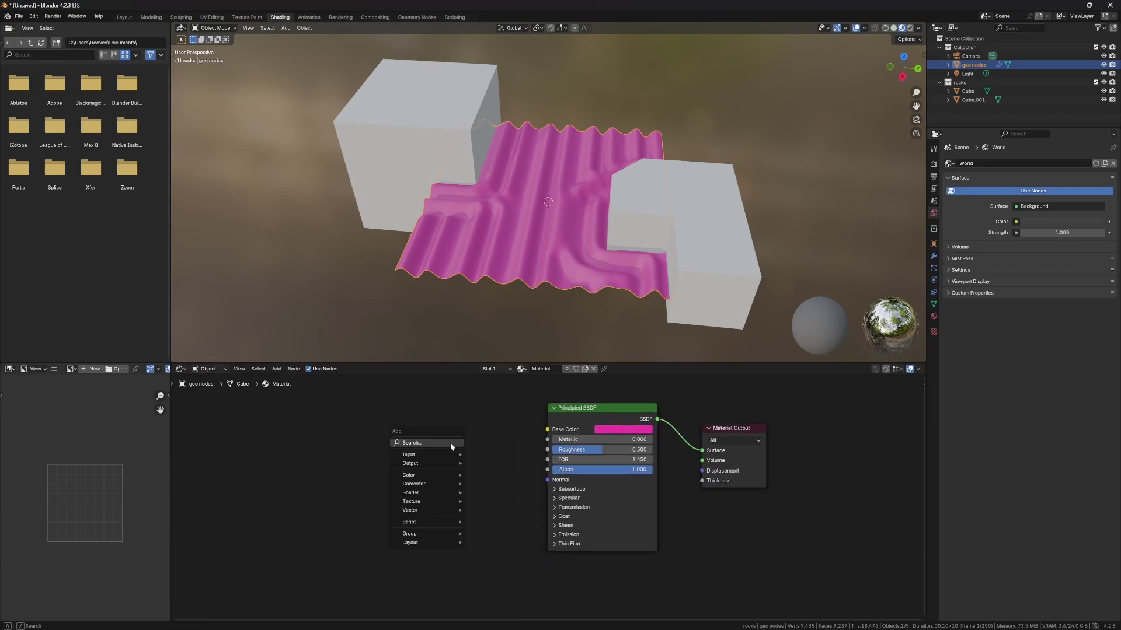
{"action": "left_click", "coordinate": [449, 443]}
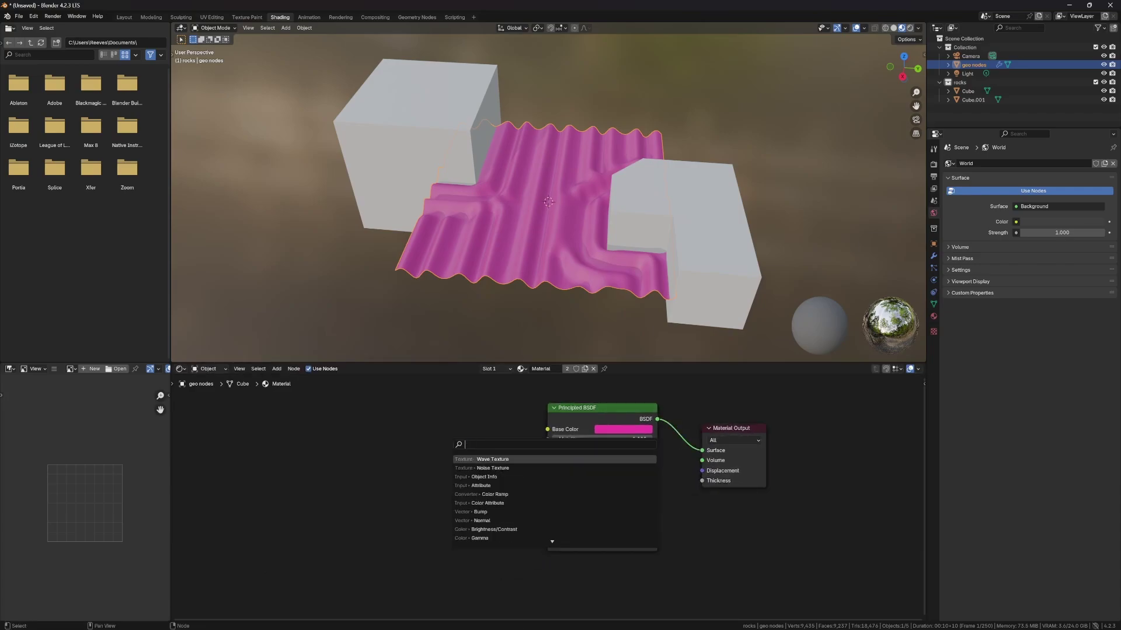
{"action": "type", "text": "bump"}
{"action": "key", "text": "Return"}
{"action": "left_click", "coordinate": [394, 456]}
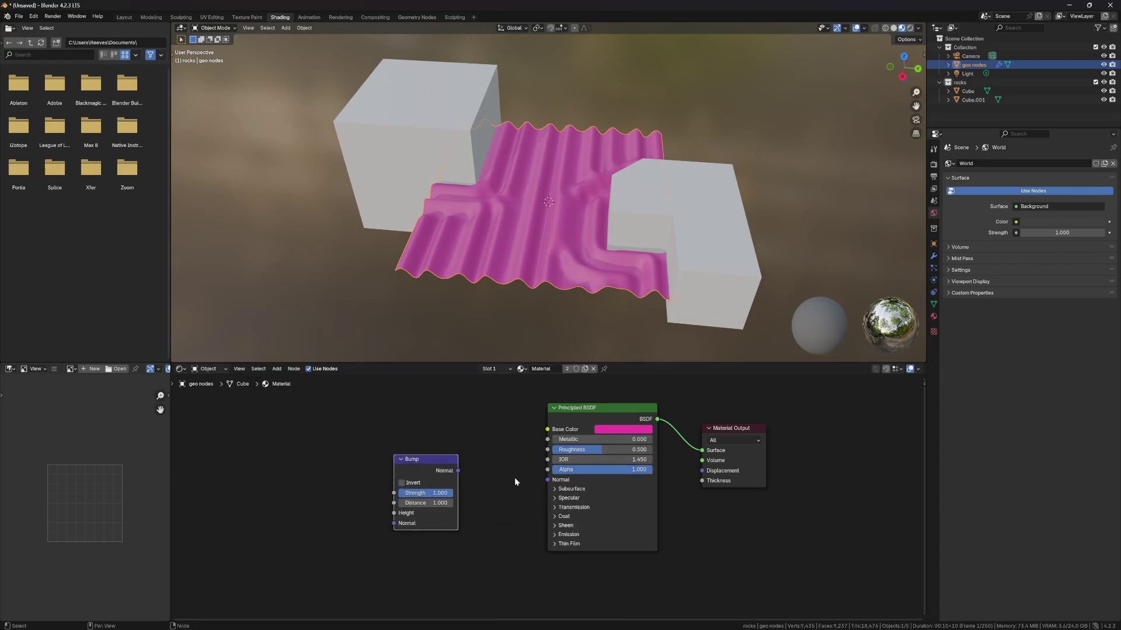
{"action": "left_click_drag", "start_coordinate": [457, 470], "coordinate": [547, 479]}
{"action": "key", "text": "shift+a"}
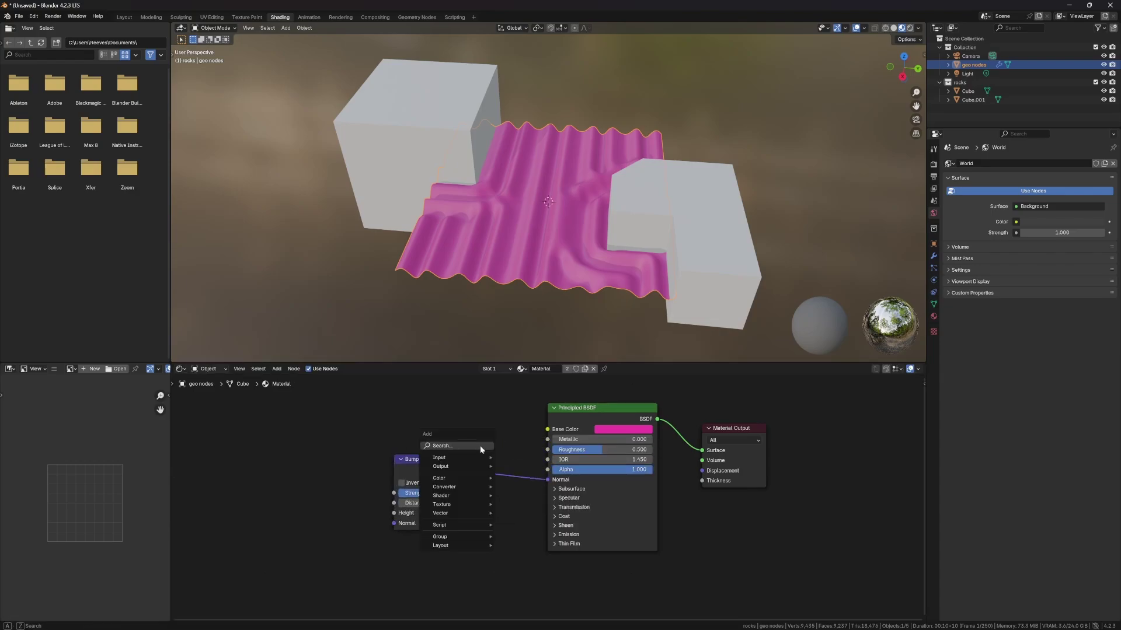
{"action": "left_click", "coordinate": [480, 446]}
{"action": "type", "text": "white no"}
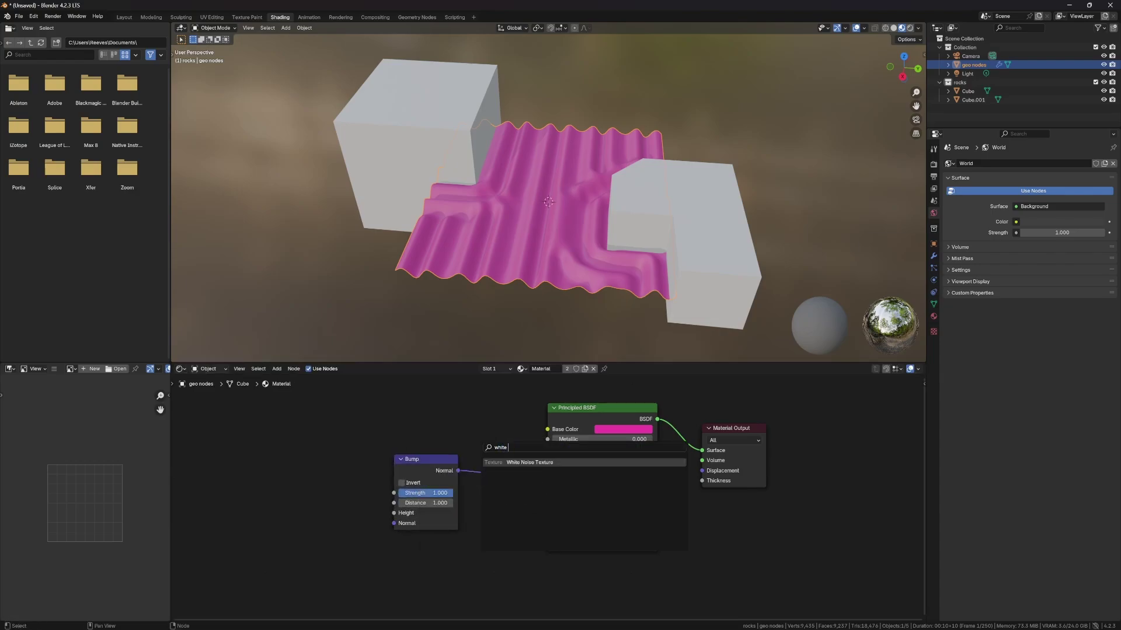
{"action": "key", "text": "BackSpace"}
{"action": "key", "text": "BackSpace"}
{"action": "key", "text": "BackSpace"}
{"action": "key", "text": "BackSpace"}
{"action": "key", "text": "BackSpace"}
{"action": "key", "text": "BackSpace"}
{"action": "type", "text": "white"}
{"action": "key", "text": "Return"}
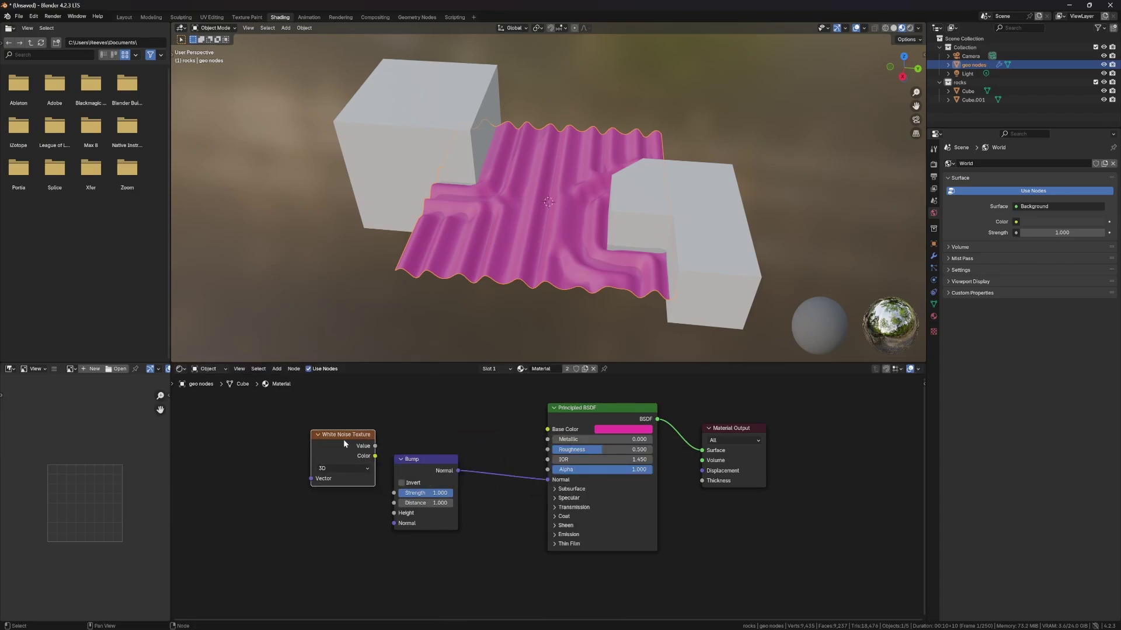
{"action": "key", "text": "Delete"}
Add a Noise Texture node before the Bump node and connect its Fac output to the Bump's Height
{"action": "key", "text": "shift+a"}
{"action": "type", "text": "noise"}
{"action": "key", "text": "Return"}
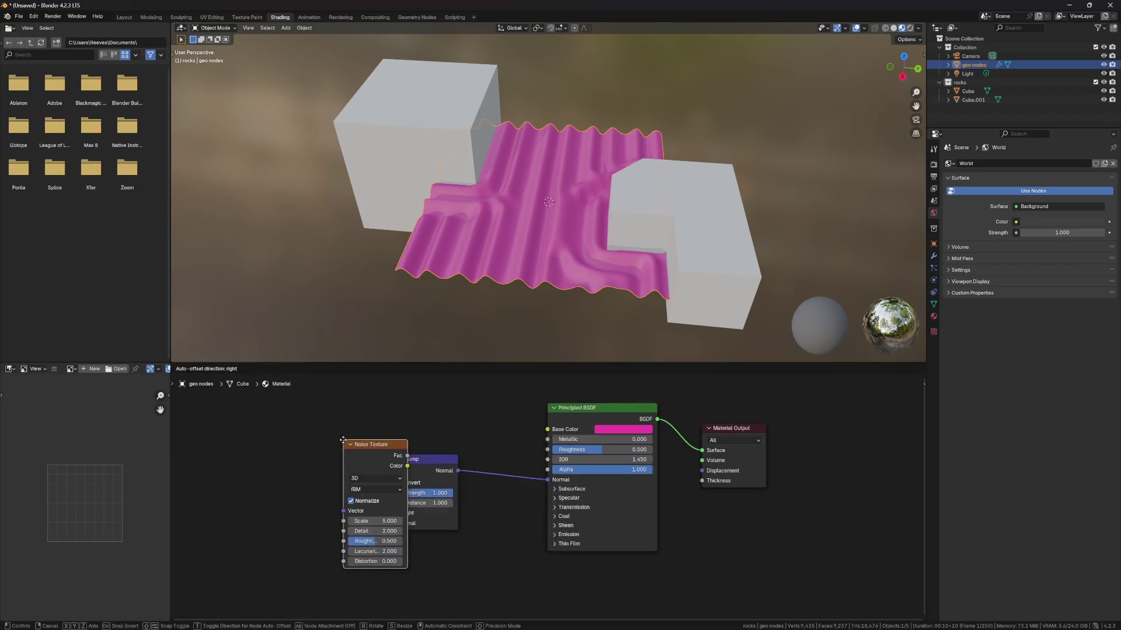
{"action": "left_click", "coordinate": [324, 471]}
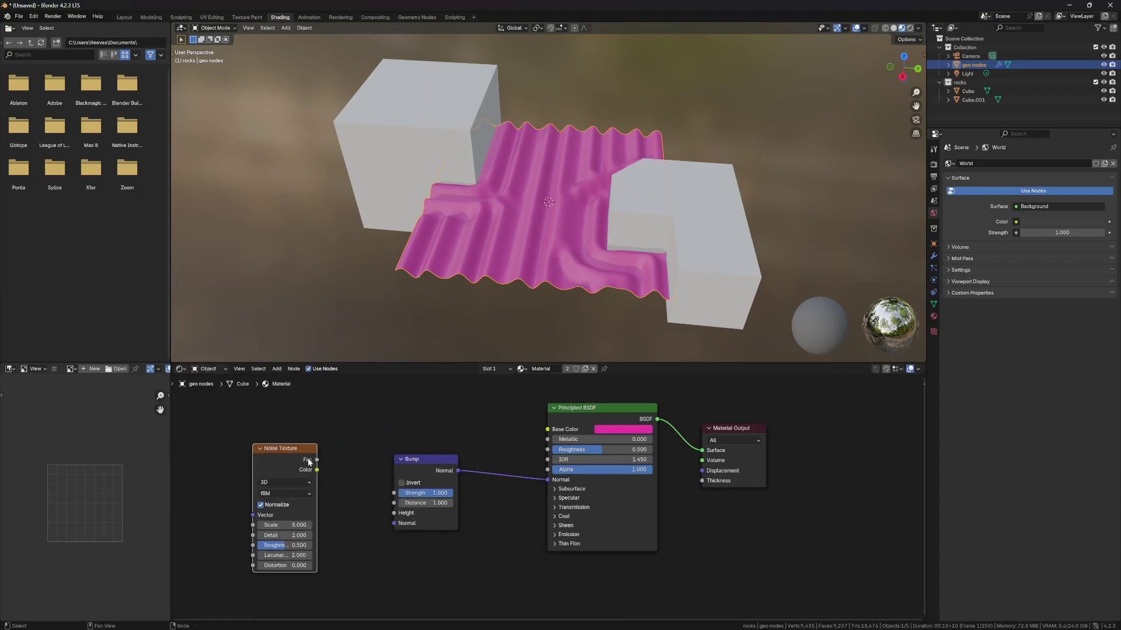
{"action": "left_click_drag", "start_coordinate": [308, 460], "coordinate": [362, 470]}
{"action": "left_click_drag", "start_coordinate": [386, 529], "coordinate": [394, 513]}
{"action": "left_click_drag", "start_coordinate": [305, 452], "coordinate": [338, 454]}
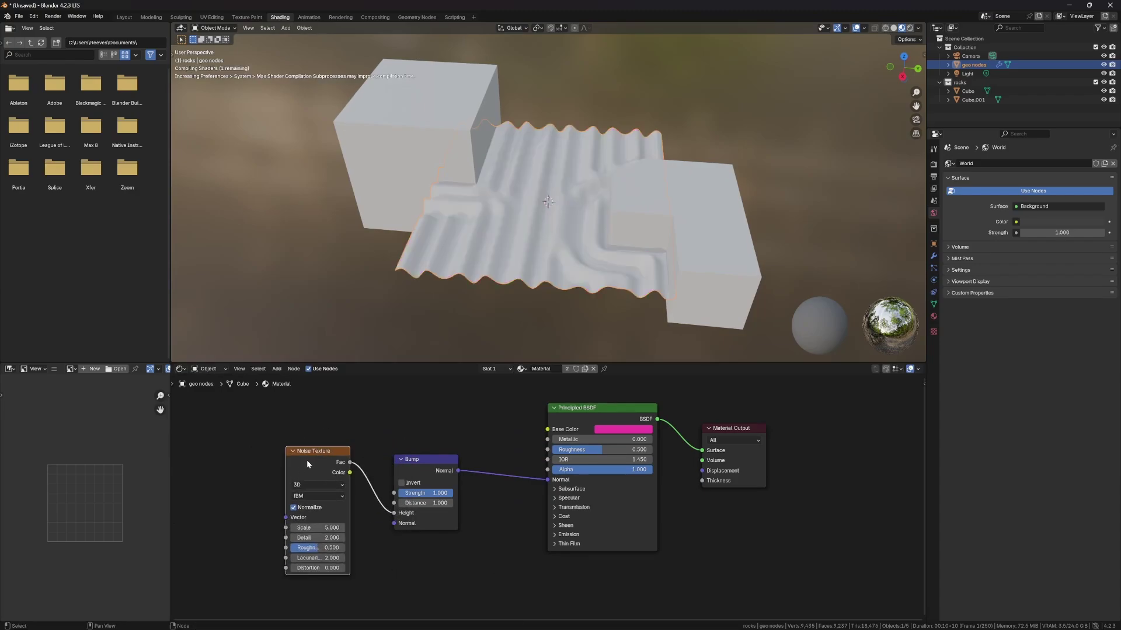
Add Texture Coordinate and Mapping nodes to the Noise Texture, preview the noise, and feed the mapping from Object coordinates
{"action": "key", "text": "ctrl+t"}
{"action": "left_click", "coordinate": [319, 454], "text": "ctrl+shift"}
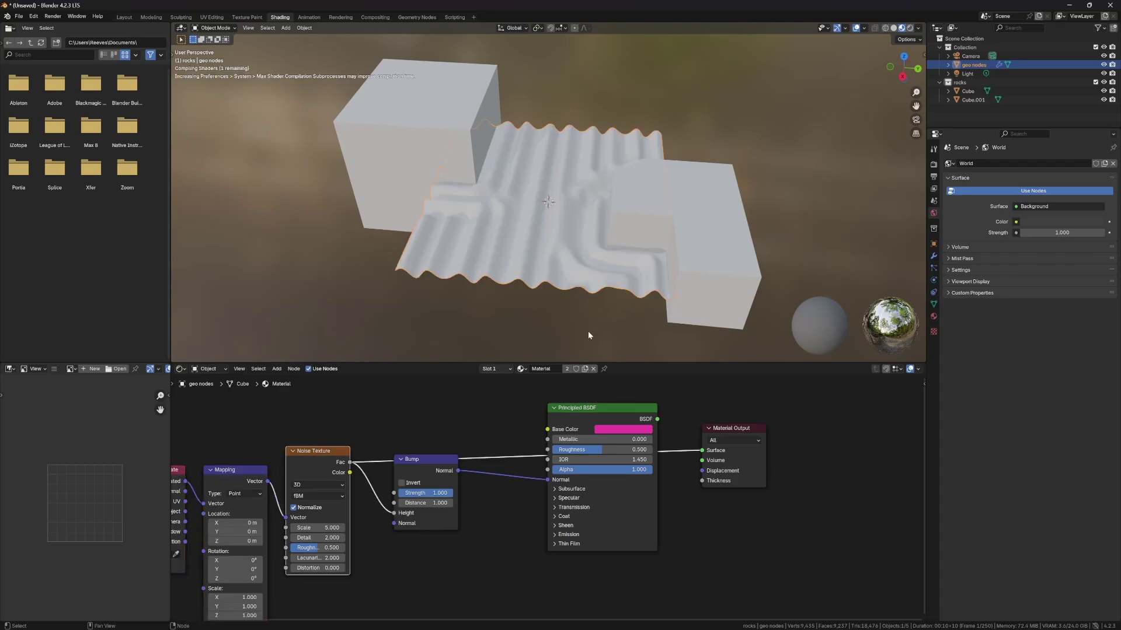
{"action": "middle_click_drag", "start_coordinate": [280, 419], "coordinate": [461, 404]}
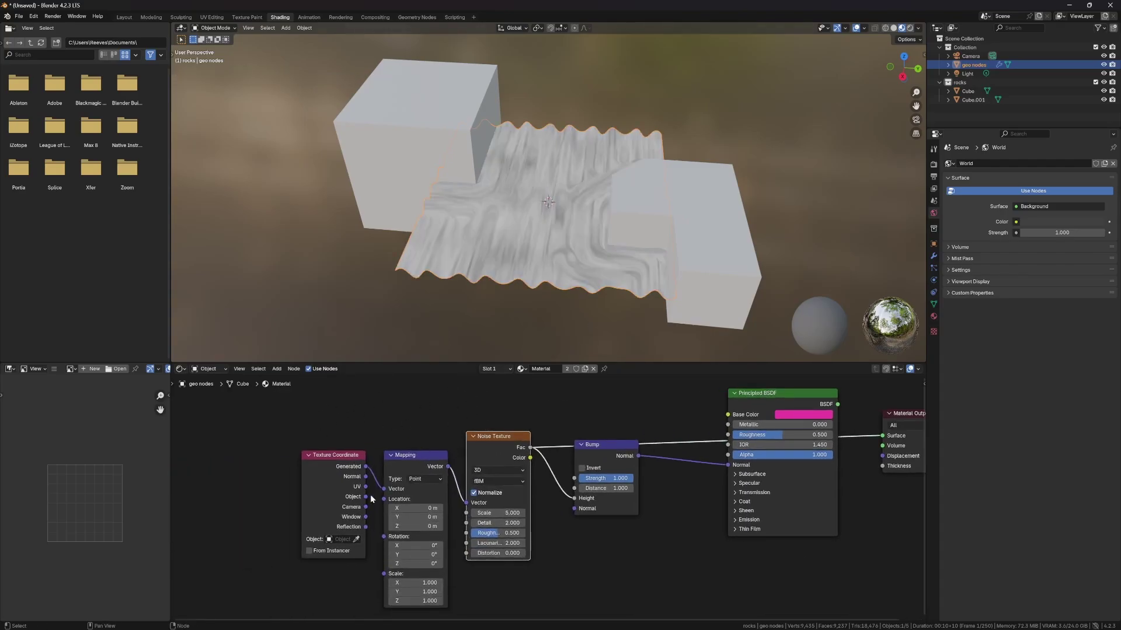
{"action": "mouse_move", "coordinate": [366, 497]}
{"action": "left_mouse_down"}
{"action": "mouse_move", "coordinate": [382, 481]}
{"action": "mouse_move", "coordinate": [285, 466]}
{"action": "left_mouse_up"}
{"action": "left_click", "coordinate": [400, 426]}
{"action": "left_click", "coordinate": [434, 426]}
{"action": "left_click_drag", "start_coordinate": [417, 465], "coordinate": [395, 456]}
Set the Noise Texture scale to 500 and switch the preview back to the Principled BSDF to check the plane
{"action": "left_click", "coordinate": [496, 512]}
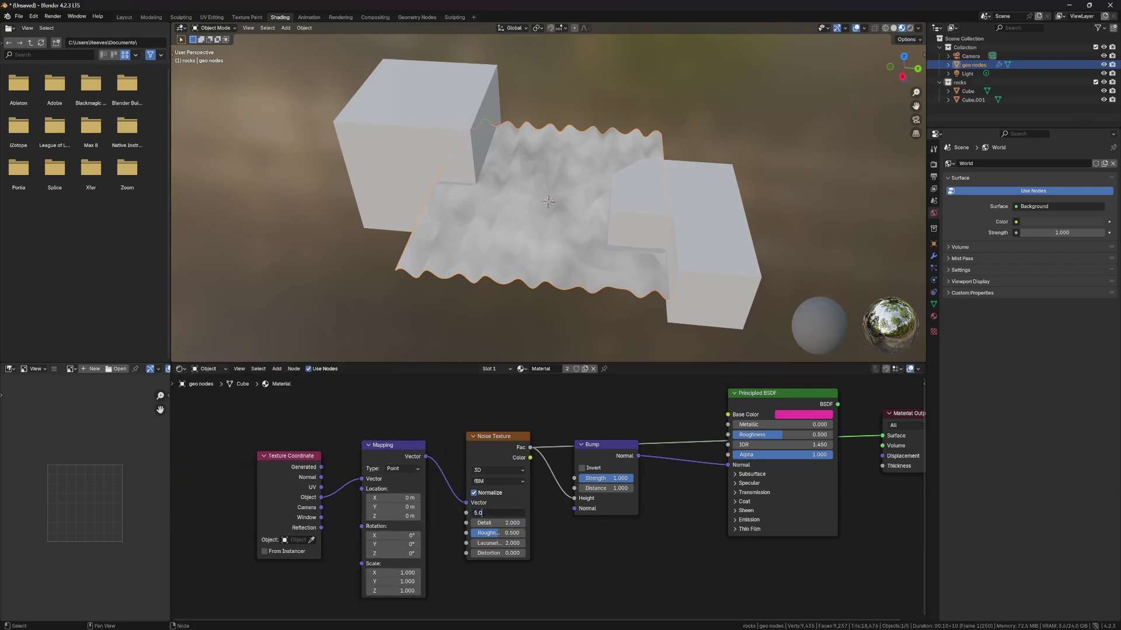
{"action": "type", "text": "500"}
{"action": "key", "text": "Return"}
{"action": "left_click", "coordinate": [537, 293]}
{"action": "middle_click_drag", "start_coordinate": [532, 409], "coordinate": [465, 426]}
{"action": "left_click", "coordinate": [737, 418], "text": "ctrl+shift"}
{"action": "middle_click_drag", "start_coordinate": [724, 421], "coordinate": [650, 425]}
{"action": "left_click", "coordinate": [537, 251]}
{"action": "mouse_move", "coordinate": [537, 251]}
{"action": "middle_mouse_down"}
{"action": "mouse_move", "coordinate": [490, 292]}
{"action": "mouse_move", "coordinate": [480, 320]}
{"action": "mouse_move", "coordinate": [589, 208]}
{"action": "mouse_move", "coordinate": [512, 288]}
{"action": "mouse_move", "coordinate": [537, 263]}
{"action": "mouse_move", "coordinate": [530, 287]}
{"action": "mouse_move", "coordinate": [519, 255]}
{"action": "middle_mouse_up"}
{"action": "left_click_drag", "start_coordinate": [658, 415], "coordinate": [658, 400]}
Set the Bump node's strength to 0.2 and inspect the grain on the ripples up close
{"action": "left_click", "coordinate": [520, 506]}
{"action": "double_click", "coordinate": [465, 498]}
{"action": "type", "text": "1.0"}
{"action": "key", "text": "ctrl+a"}
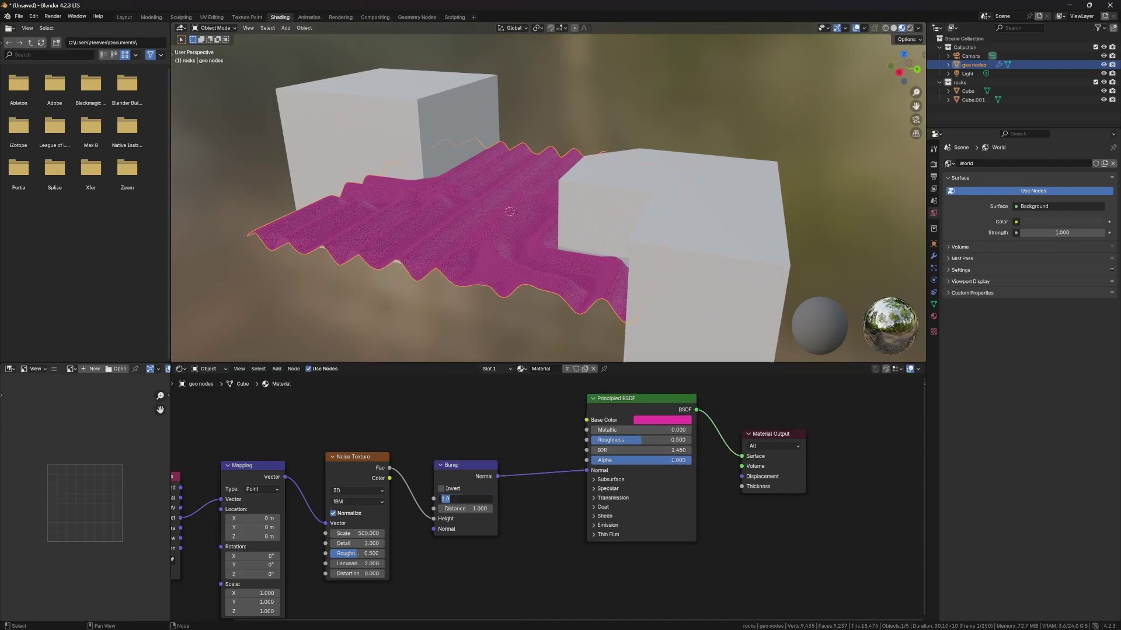
{"action": "type", "text": "0.2"}
{"action": "key", "text": "Return"}
{"action": "left_click", "coordinate": [379, 286]}
{"action": "mouse_move", "coordinate": [380, 286]}
{"action": "middle_mouse_down"}
{"action": "mouse_move", "coordinate": [478, 324]}
{"action": "mouse_move", "coordinate": [502, 237]}
{"action": "mouse_move", "coordinate": [484, 351]}
{"action": "middle_mouse_up"}
{"action": "scroll", "coordinate": [478, 324], "scroll_direction": "up", "scroll_amount": 2}
{"action": "scroll", "coordinate": [493, 336], "scroll_direction": "up", "scroll_amount": 2}
{"action": "scroll", "coordinate": [458, 262], "scroll_direction": "down", "scroll_amount": 1}
Try a Bump strength of 0.1 for comparison, and set it back to 0.2
{"action": "left_click_drag", "start_coordinate": [478, 487], "coordinate": [483, 465]}
{"action": "left_click", "coordinate": [485, 475]}
{"action": "type", "text": ".1"}
{"action": "key", "text": "Return"}
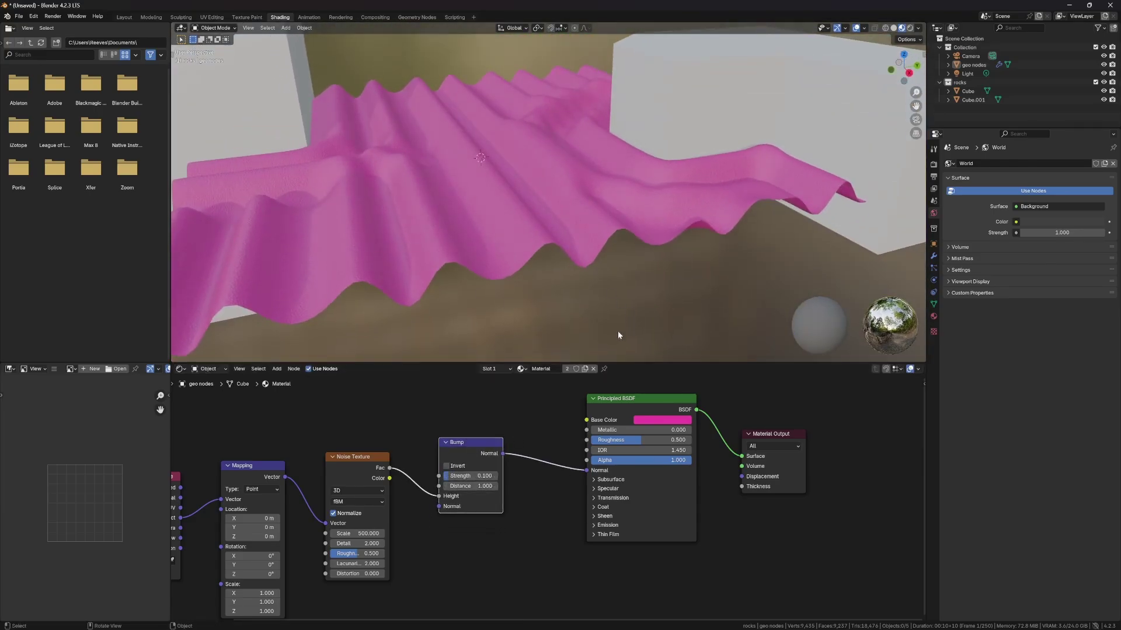
{"action": "left_click", "coordinate": [469, 475]}
{"action": "type", "text": ".2"}
{"action": "key", "text": "Return"}
Change the Principled BSDF base color to a sandy beige with hue about 0.081, saturation 0.504 and value 0.349
{"action": "left_click", "coordinate": [677, 420]}
{"action": "left_click_drag", "start_coordinate": [678, 341], "coordinate": [675, 323]}
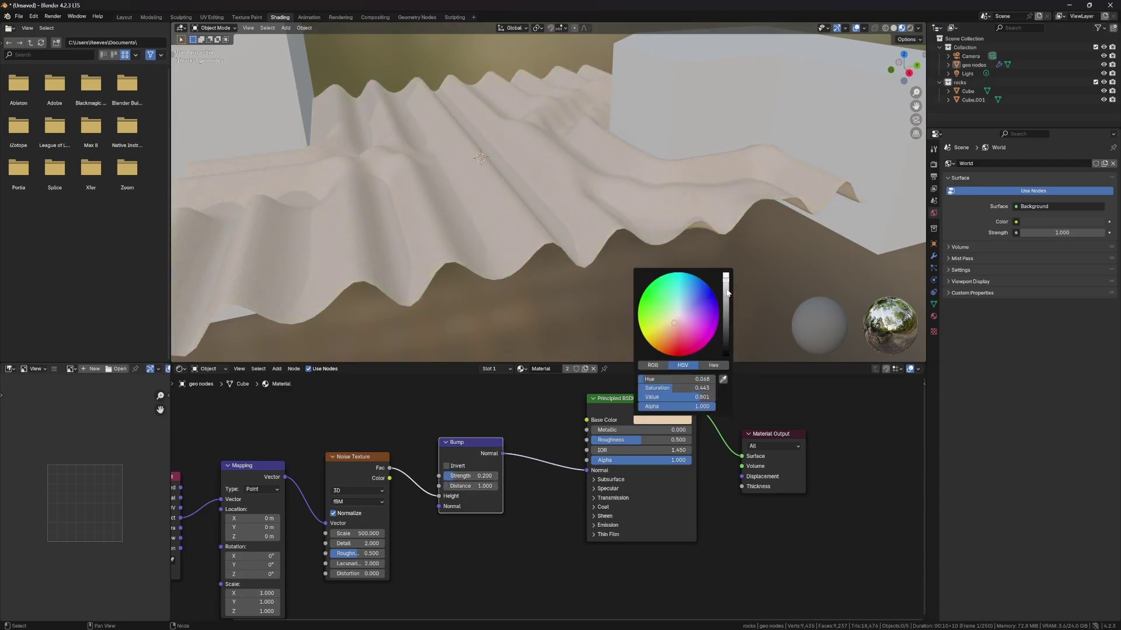
{"action": "left_click_drag", "start_coordinate": [725, 279], "coordinate": [725, 303]}
{"action": "left_click_drag", "start_coordinate": [666, 339], "coordinate": [672, 317]}
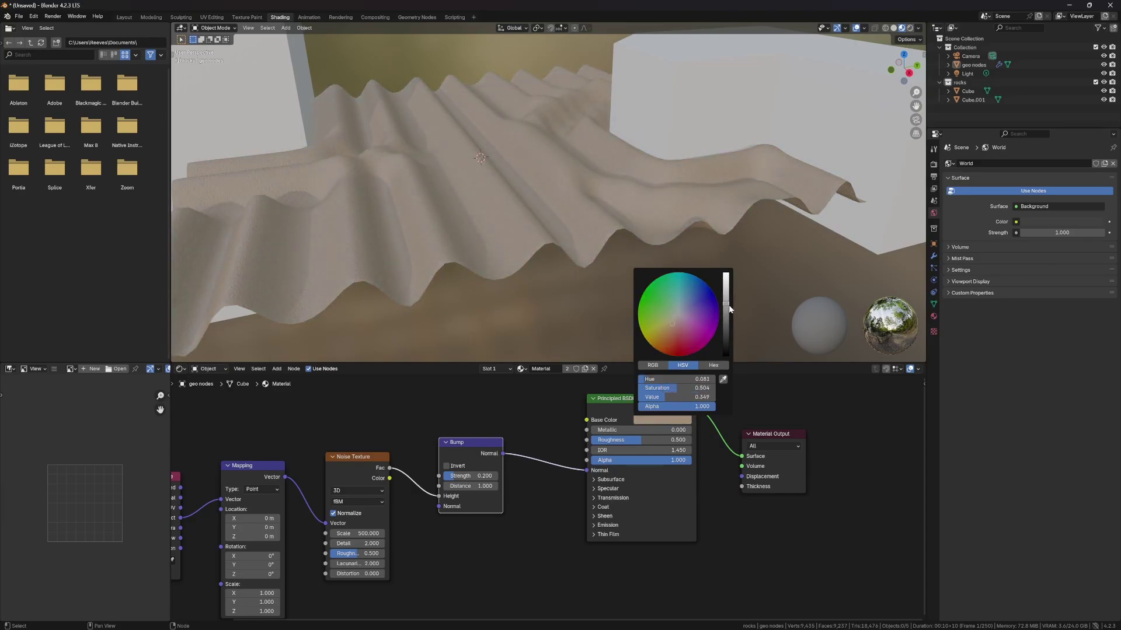
{"action": "middle_click_drag", "start_coordinate": [590, 252], "coordinate": [566, 263]}
{"action": "left_click", "coordinate": [563, 264]}
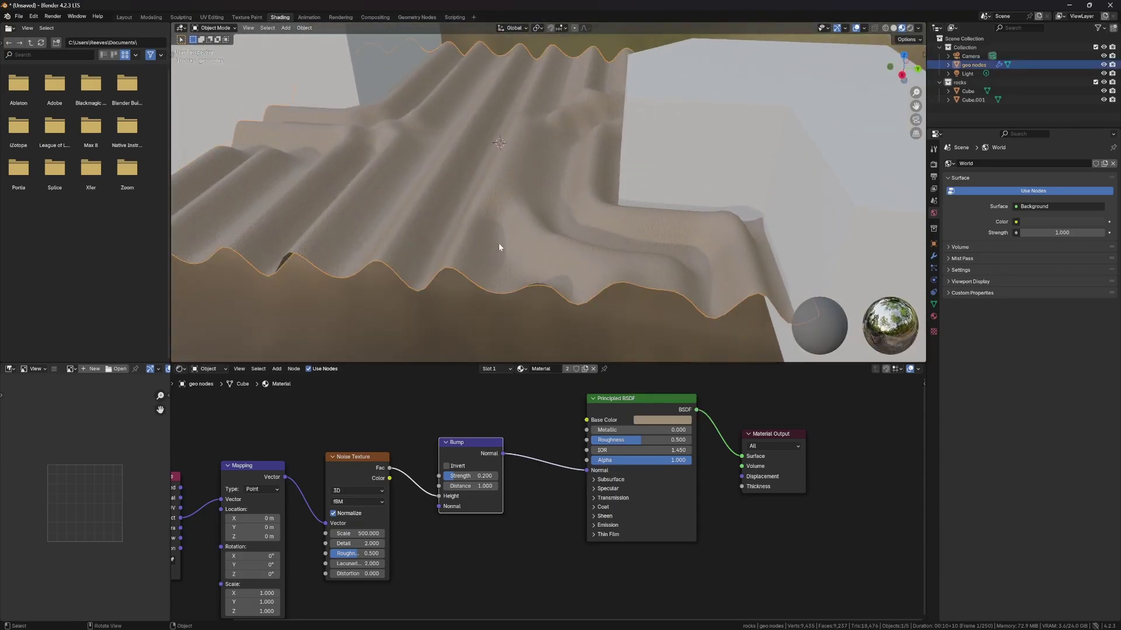
Spread out the shader nodes and connect the Noise Texture's Fac output to the Principled BSDF's Roughness
{"action": "left_click", "coordinate": [502, 418]}
{"action": "left_click_drag", "start_coordinate": [640, 400], "coordinate": [650, 386]}
{"action": "left_click_drag", "start_coordinate": [783, 430], "coordinate": [814, 422]}
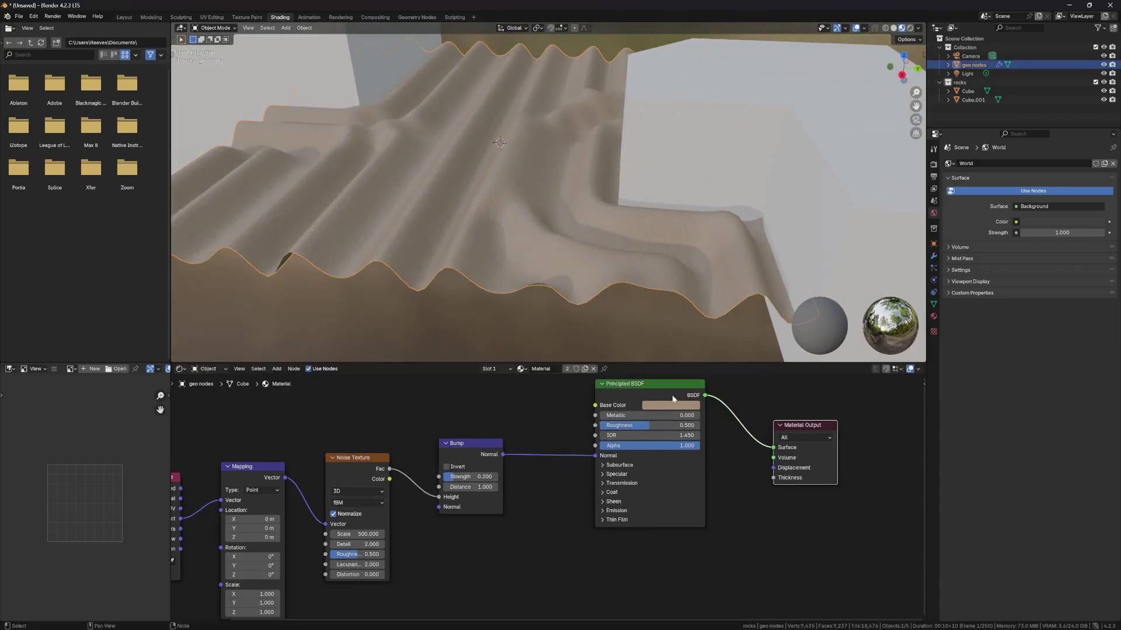
{"action": "left_click_drag", "start_coordinate": [669, 397], "coordinate": [681, 402]}
{"action": "left_click", "coordinate": [481, 420]}
{"action": "scroll", "coordinate": [433, 407], "scroll_direction": "down", "scroll_amount": 3}
{"action": "middle_click_drag", "start_coordinate": [469, 412], "coordinate": [524, 445]}
{"action": "left_click_drag", "start_coordinate": [524, 446], "coordinate": [284, 566]}
{"action": "left_click_drag", "start_coordinate": [536, 493], "coordinate": [652, 477]}
{"action": "left_click_drag", "start_coordinate": [549, 508], "coordinate": [558, 544]}
Insert a Color Ramp between the Noise Texture and the Roughness input, and preview its output on the plane
{"action": "key", "text": "shift+a"}
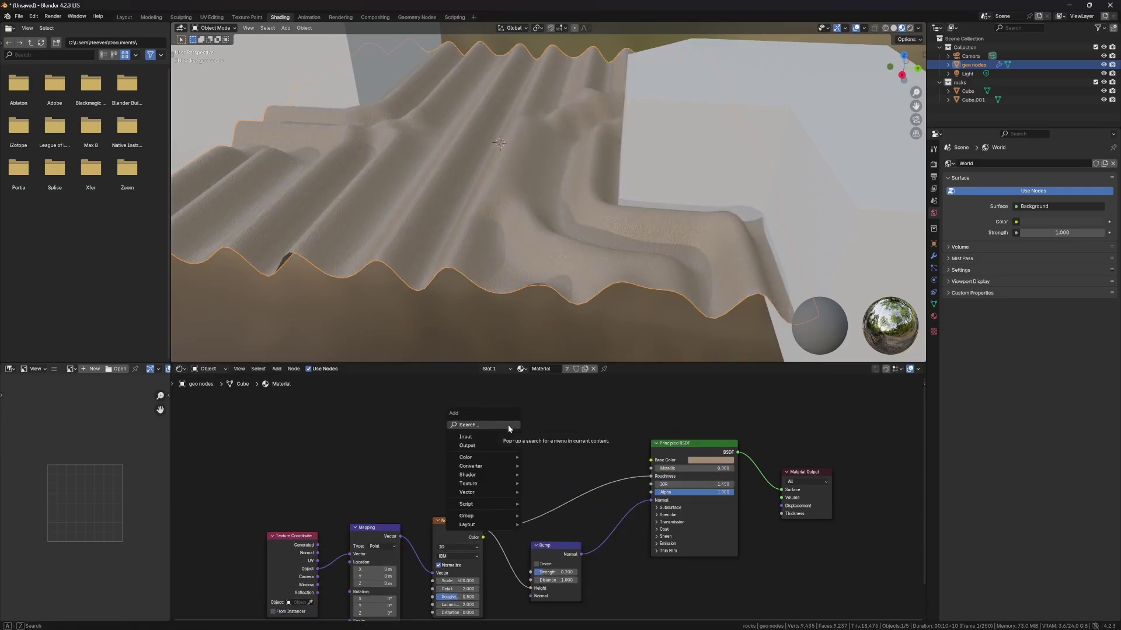
{"action": "left_click", "coordinate": [509, 426]}
{"action": "type", "text": "collo"}
{"action": "key", "text": "BackSpace"}
{"action": "key", "text": "BackSpace"}
{"action": "type", "text": "lor ram"}
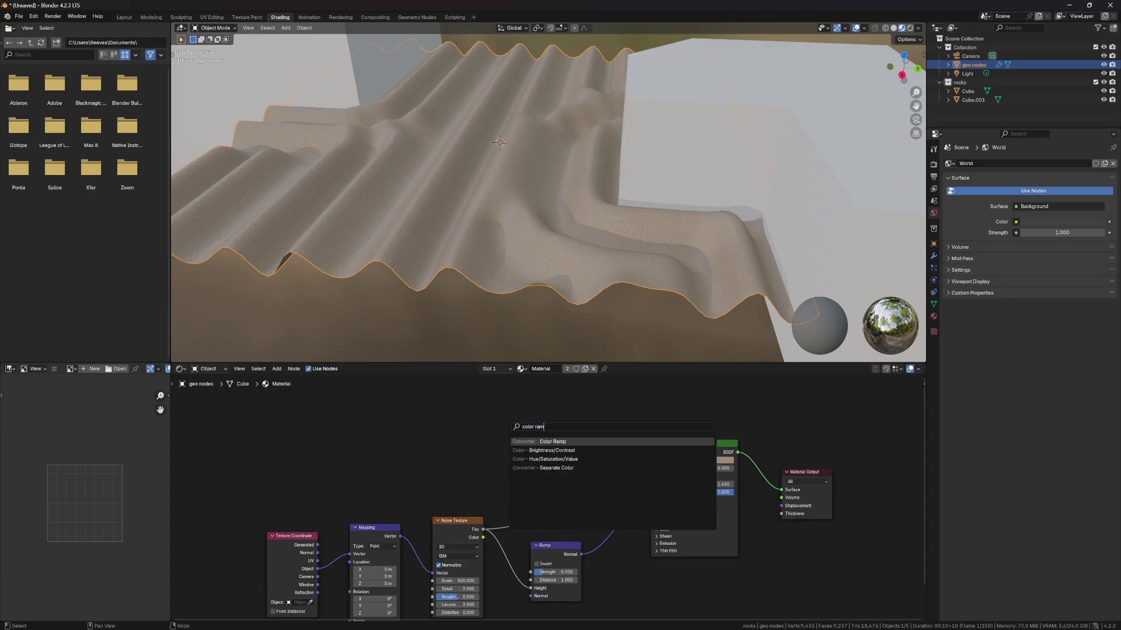
{"action": "left_click", "coordinate": [552, 442]}
{"action": "left_click", "coordinate": [549, 456]}
{"action": "left_click_drag", "start_coordinate": [548, 455], "coordinate": [547, 443]}
{"action": "left_click", "coordinate": [555, 455], "text": "ctrl+shift"}
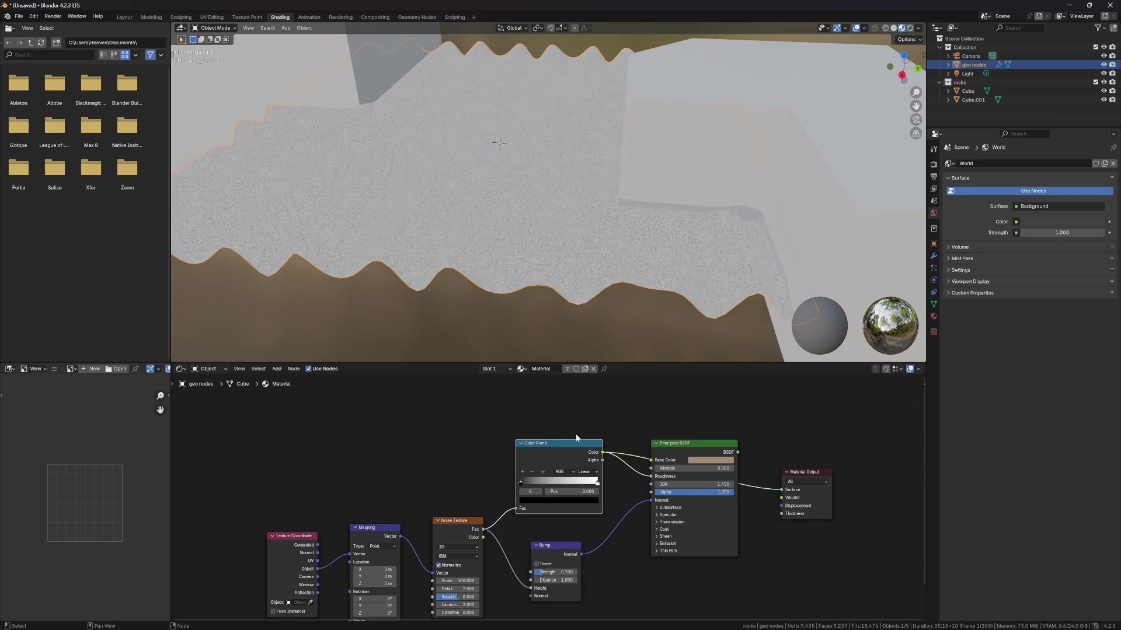
Darken the Color Ramp's white stop, restore the Principled BSDF preview and inspect the resulting gloss on the ripples
{"action": "left_click", "coordinate": [597, 484]}
{"action": "left_click", "coordinate": [566, 501]}
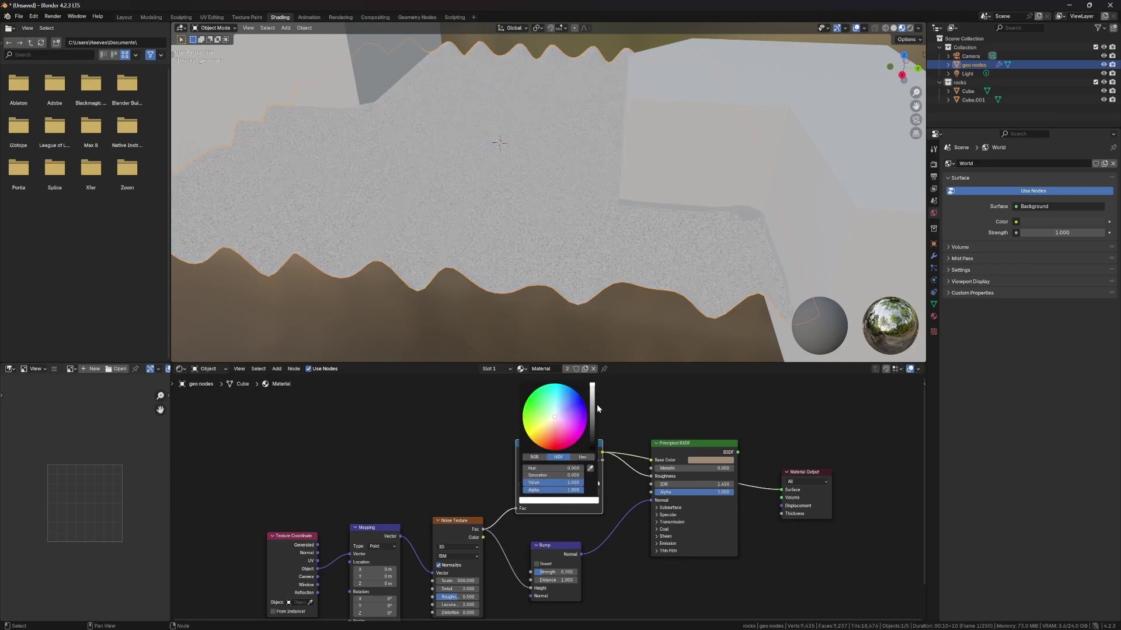
{"action": "left_click_drag", "start_coordinate": [592, 412], "coordinate": [592, 438]}
{"action": "left_click", "coordinate": [744, 445]}
{"action": "left_click", "coordinate": [706, 452], "text": "ctrl+shift"}
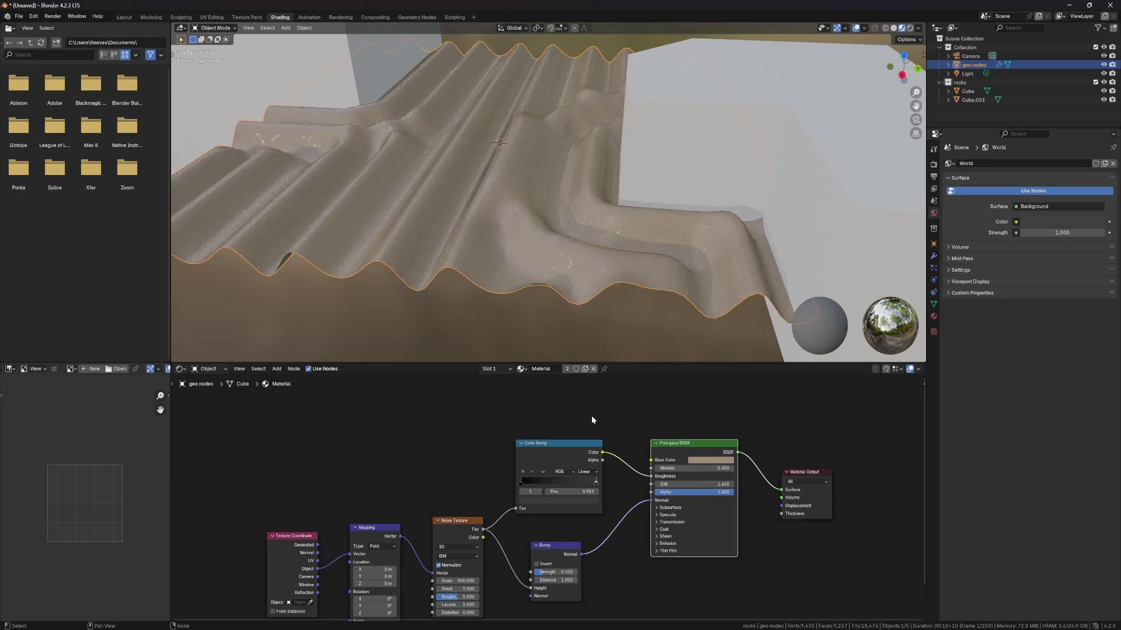
{"action": "scroll", "coordinate": [485, 275], "scroll_direction": "up", "scroll_amount": 5}
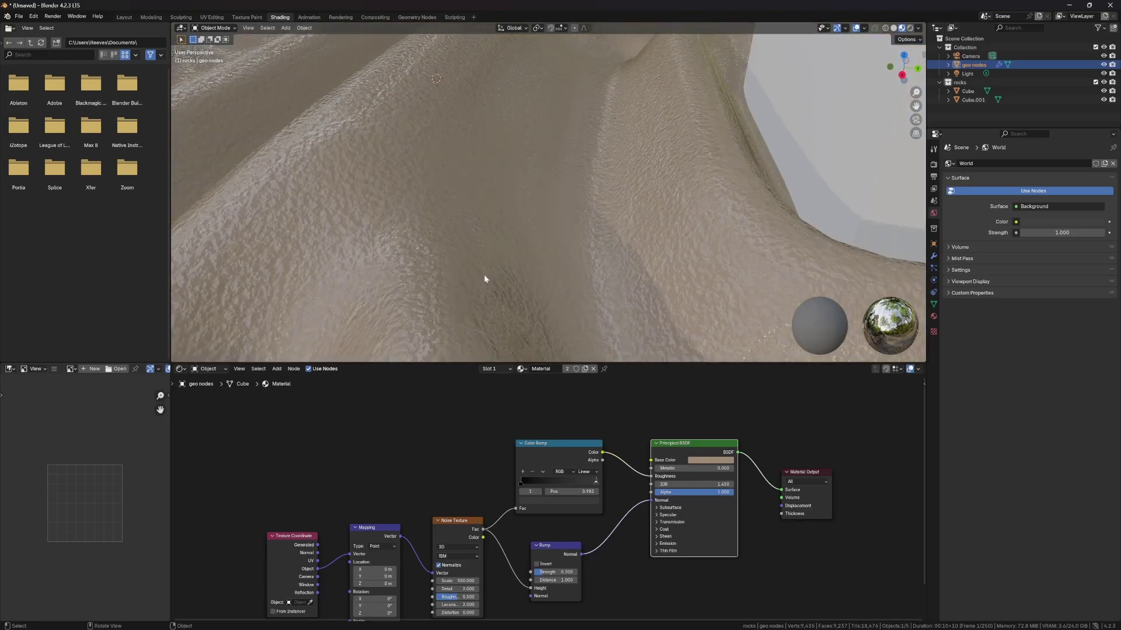
{"action": "middle_click_drag", "start_coordinate": [382, 283], "coordinate": [403, 272]}
{"action": "scroll", "coordinate": [404, 272], "scroll_direction": "down", "scroll_amount": 5}
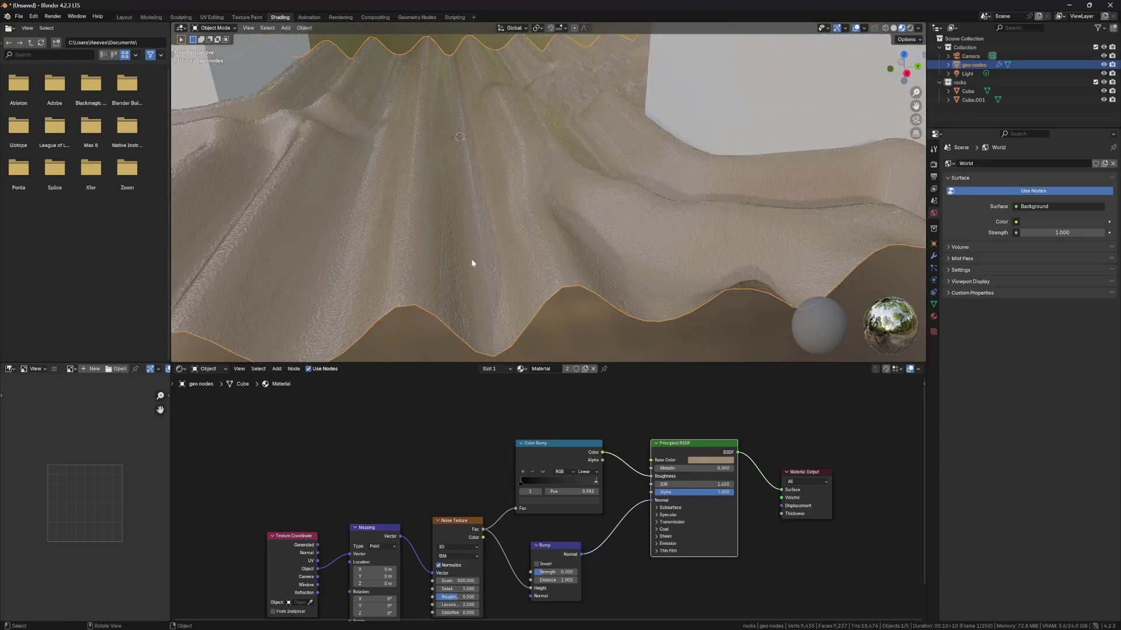
{"action": "mouse_move", "coordinate": [489, 255]}
{"action": "middle_mouse_down"}
{"action": "mouse_move", "coordinate": [608, 233]}
{"action": "mouse_move", "coordinate": [590, 263]}
{"action": "middle_mouse_up"}
Lighten both Color Ramp stops, making the first nearly white and the last light grey, to give the sand a rougher finish
{"action": "left_click", "coordinate": [592, 496]}
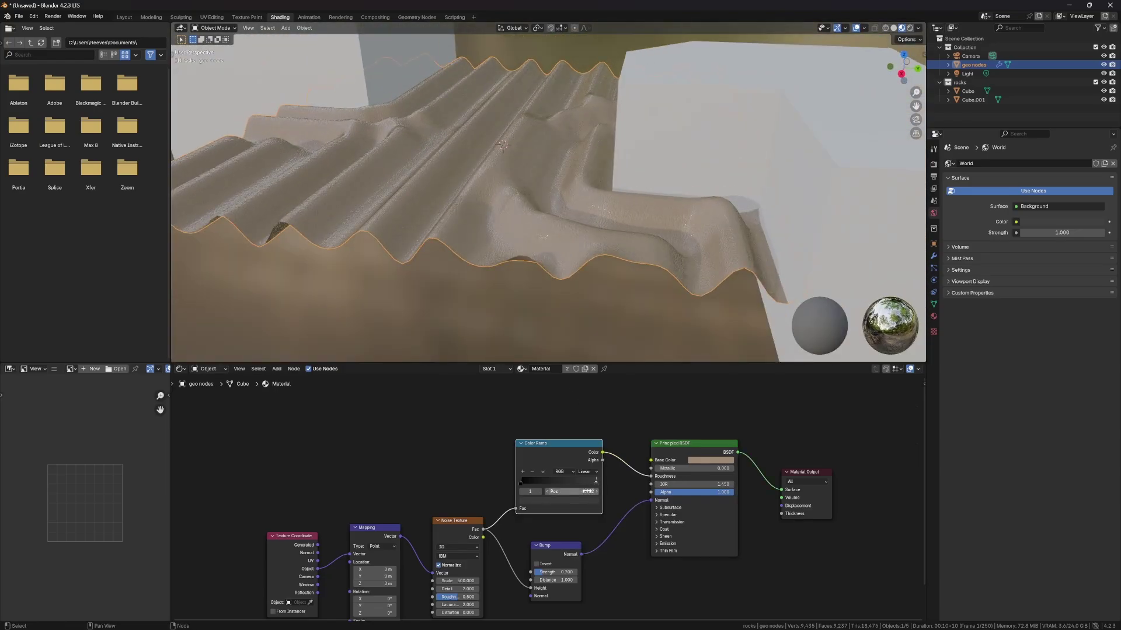
{"action": "left_click", "coordinate": [564, 501]}
{"action": "left_click_drag", "start_coordinate": [592, 437], "coordinate": [592, 390]}
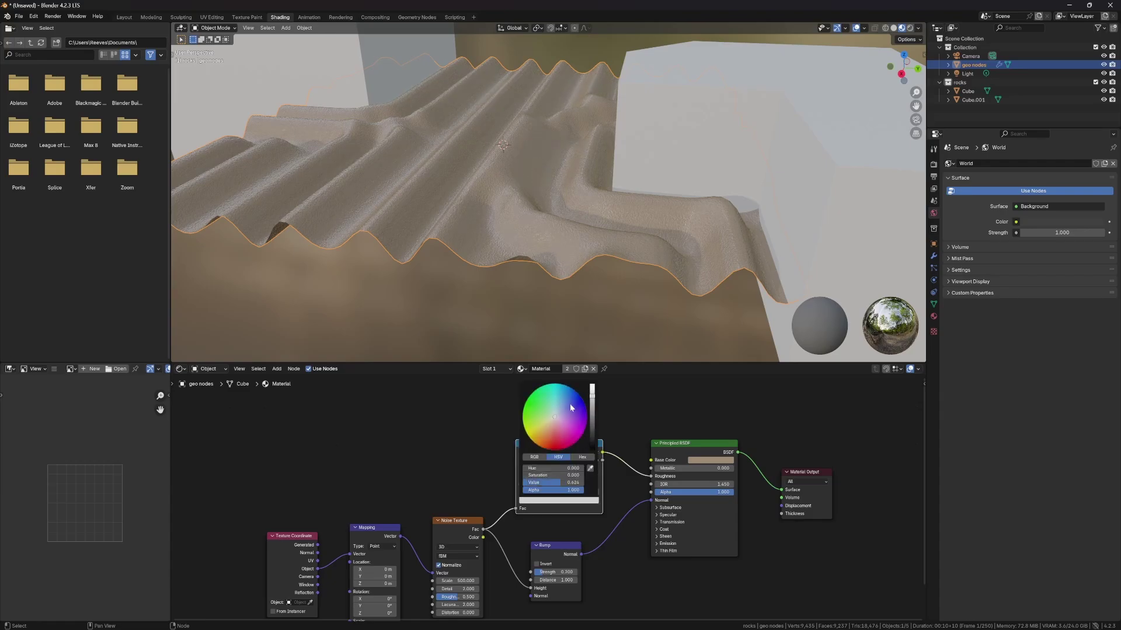
{"action": "left_click", "coordinate": [520, 482]}
{"action": "left_click", "coordinate": [548, 502]}
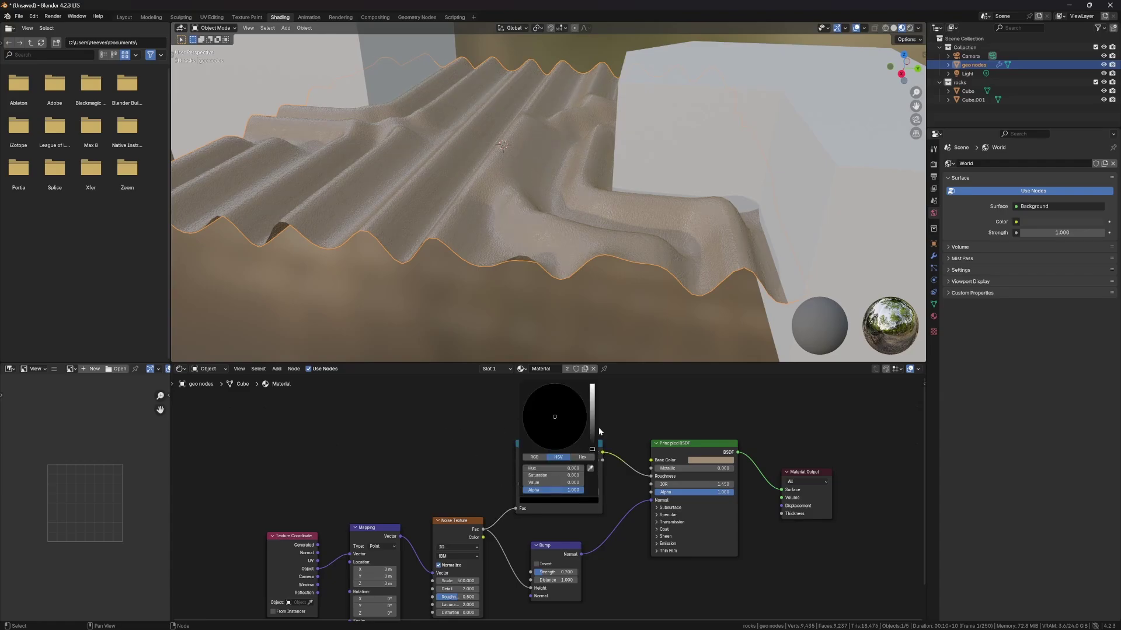
{"action": "left_click", "coordinate": [522, 486]}
{"action": "left_click", "coordinate": [531, 499]}
{"action": "left_click_drag", "start_coordinate": [591, 447], "coordinate": [592, 411]}
{"action": "left_click", "coordinate": [593, 501]}
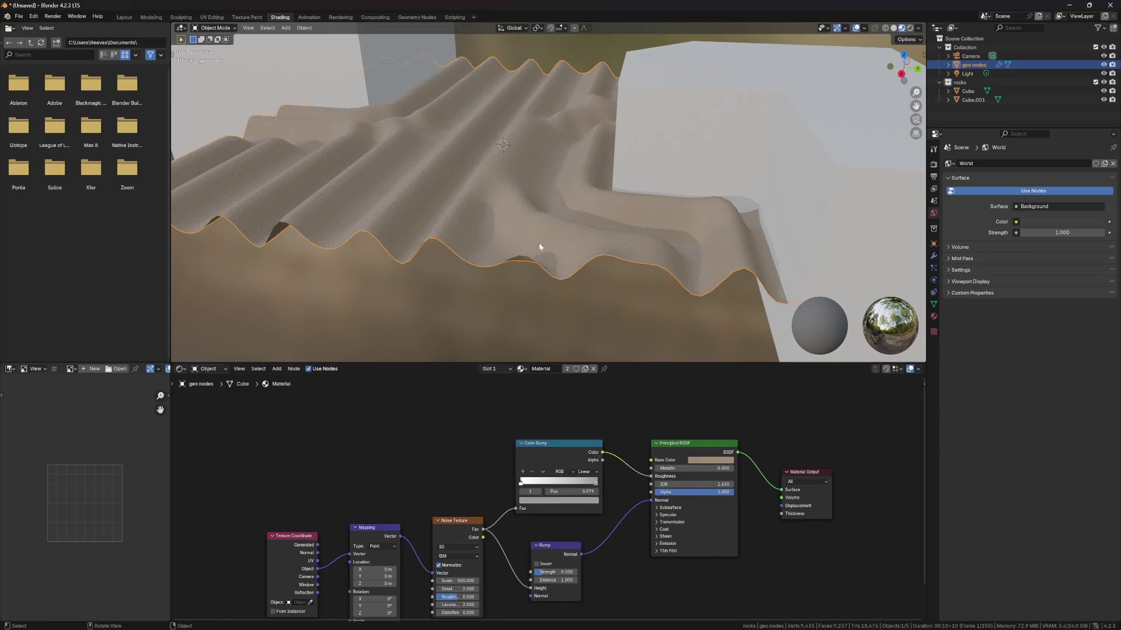
{"action": "mouse_move", "coordinate": [536, 243]}
{"action": "middle_mouse_down"}
{"action": "mouse_move", "coordinate": [471, 267]}
{"action": "mouse_move", "coordinate": [579, 251]}
{"action": "mouse_move", "coordinate": [599, 314]}
{"action": "mouse_move", "coordinate": [660, 328]}
{"action": "mouse_move", "coordinate": [607, 350]}
{"action": "middle_mouse_up"}
{"action": "left_click", "coordinate": [599, 315]}
Make room beside the Principled BSDF and place a duplicate of the Color Ramp above the original
{"action": "left_click_drag", "start_coordinate": [573, 452], "coordinate": [583, 454]}
{"action": "scroll", "coordinate": [487, 442], "scroll_direction": "down", "scroll_amount": 3}
{"action": "mouse_move", "coordinate": [420, 247]}
{"action": "middle_mouse_down"}
{"action": "mouse_move", "coordinate": [447, 282]}
{"action": "mouse_move", "coordinate": [466, 223]}
{"action": "middle_mouse_up"}
{"action": "left_click", "coordinate": [466, 223]}
{"action": "left_click", "coordinate": [654, 447]}
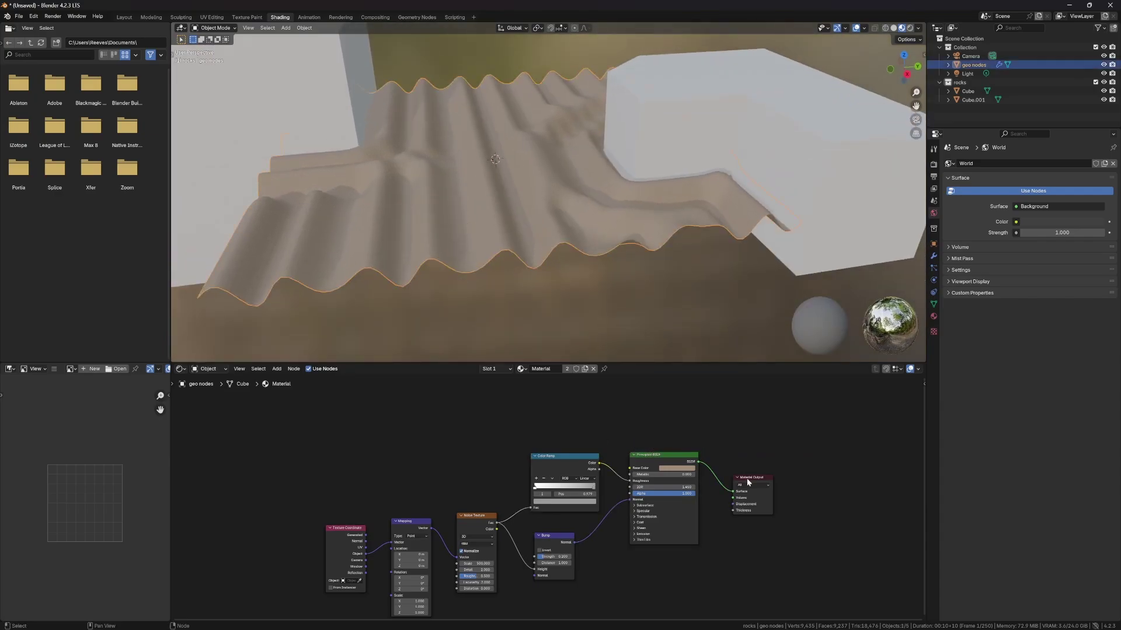
{"action": "left_click_drag", "start_coordinate": [655, 456], "coordinate": [667, 457]}
{"action": "left_click", "coordinate": [568, 460]}
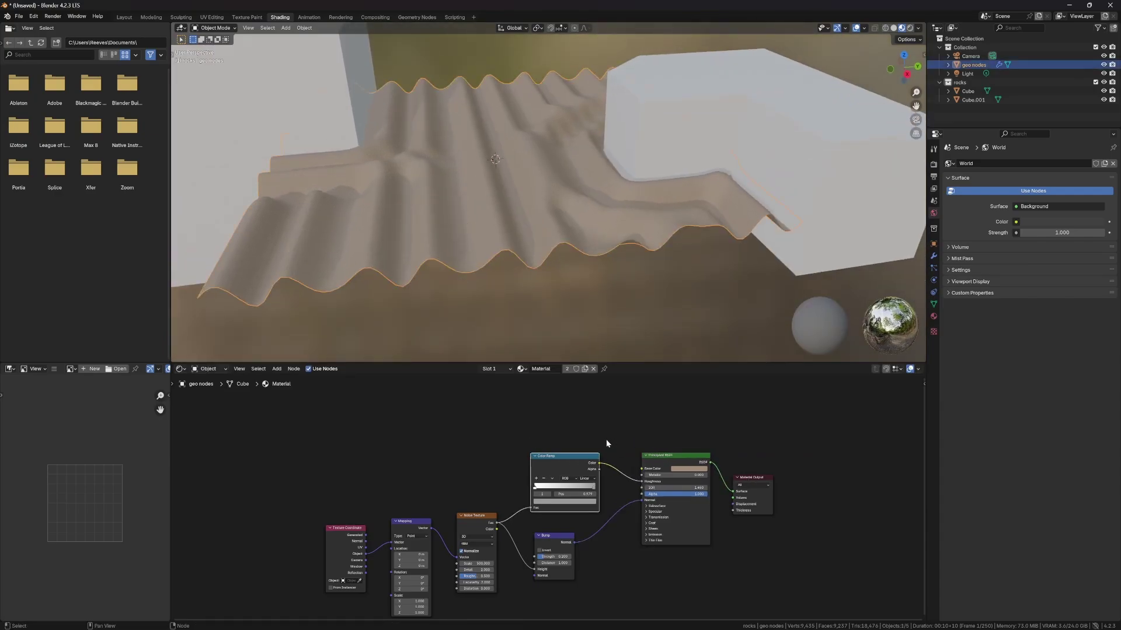
{"action": "key", "text": "shift+d"}
{"action": "left_click", "coordinate": [529, 387]}
Connect the Noise Texture's Fac to the duplicated Color Ramp and its Color to Base Color, and align both ramps
{"action": "left_click_drag", "start_coordinate": [496, 523], "coordinate": [501, 432]}
{"action": "left_click_drag", "start_coordinate": [568, 386], "coordinate": [642, 468]}
{"action": "left_click_drag", "start_coordinate": [542, 395], "coordinate": [572, 404]}
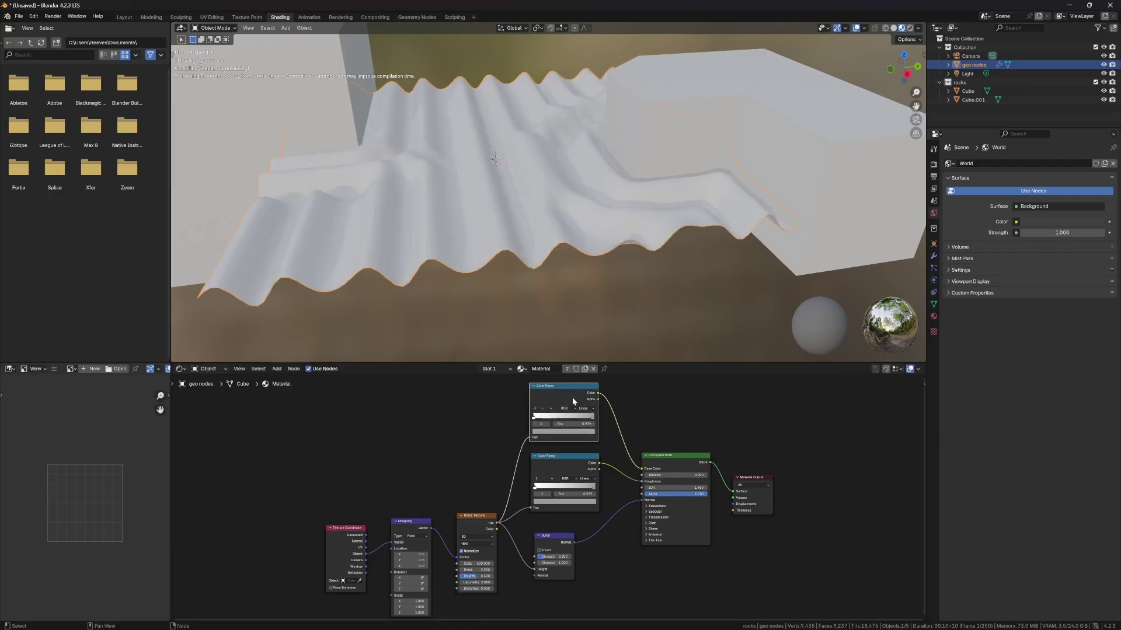
{"action": "left_click_drag", "start_coordinate": [574, 466], "coordinate": [572, 466]}
{"action": "left_click", "coordinate": [513, 432]}
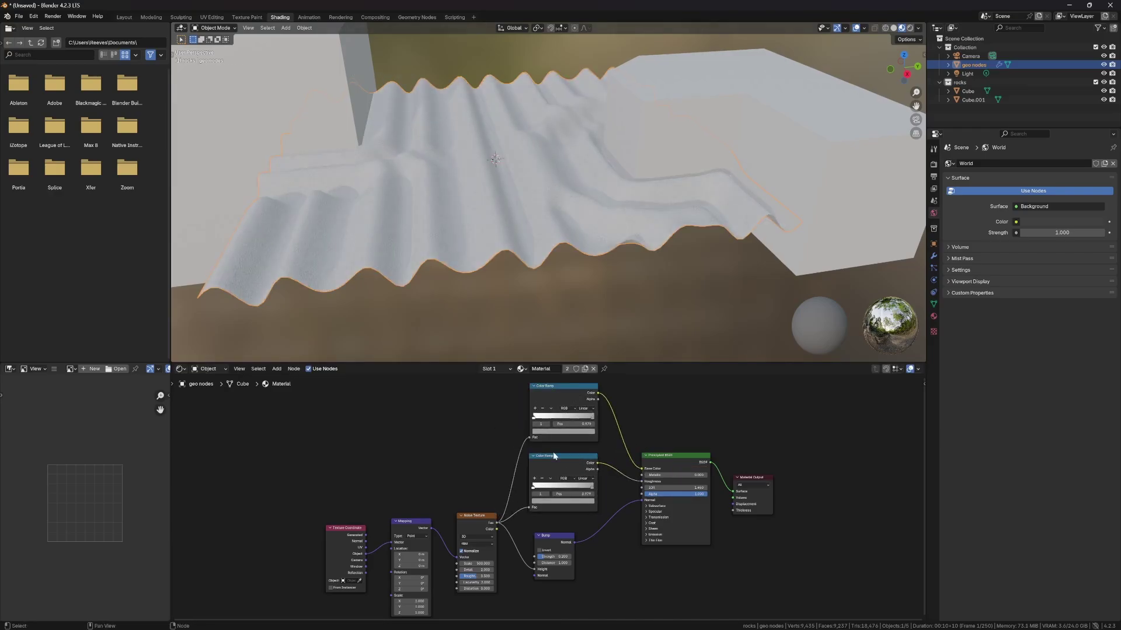
Set the first stop of the Color Ramp feeding Base Color to a light sandy orange
{"action": "left_click", "coordinate": [537, 424]}
{"action": "left_click", "coordinate": [534, 419]}
{"action": "left_click", "coordinate": [569, 433]}
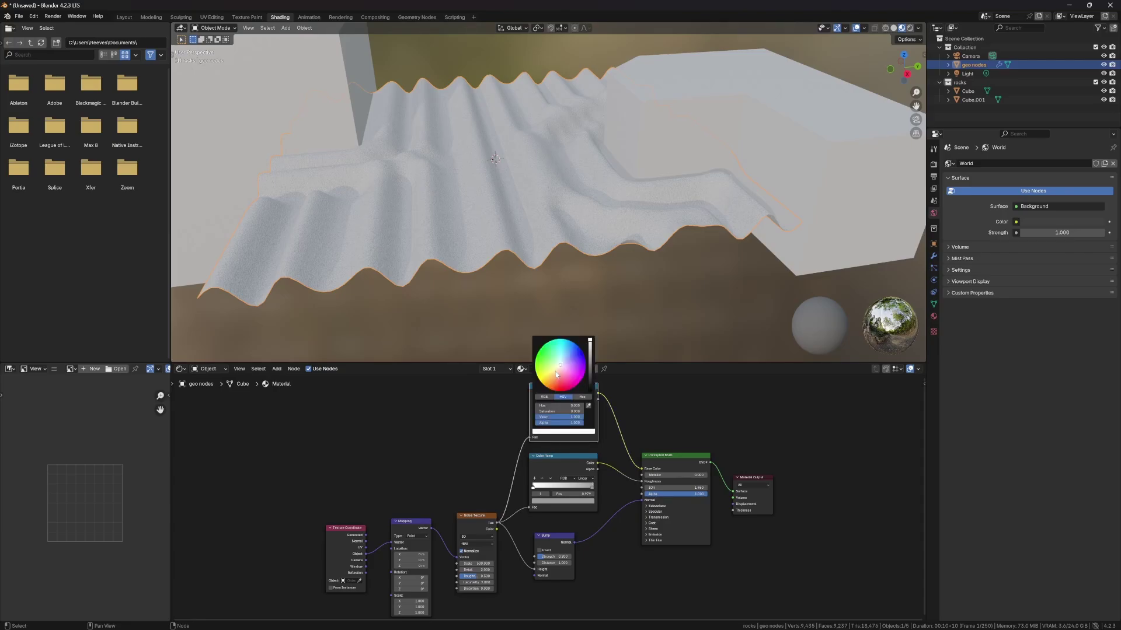
{"action": "left_click", "coordinate": [558, 373]}
{"action": "scroll", "coordinate": [605, 429], "scroll_direction": "up", "scroll_amount": 5}
{"action": "middle_click_drag", "start_coordinate": [652, 413], "coordinate": [579, 512]}
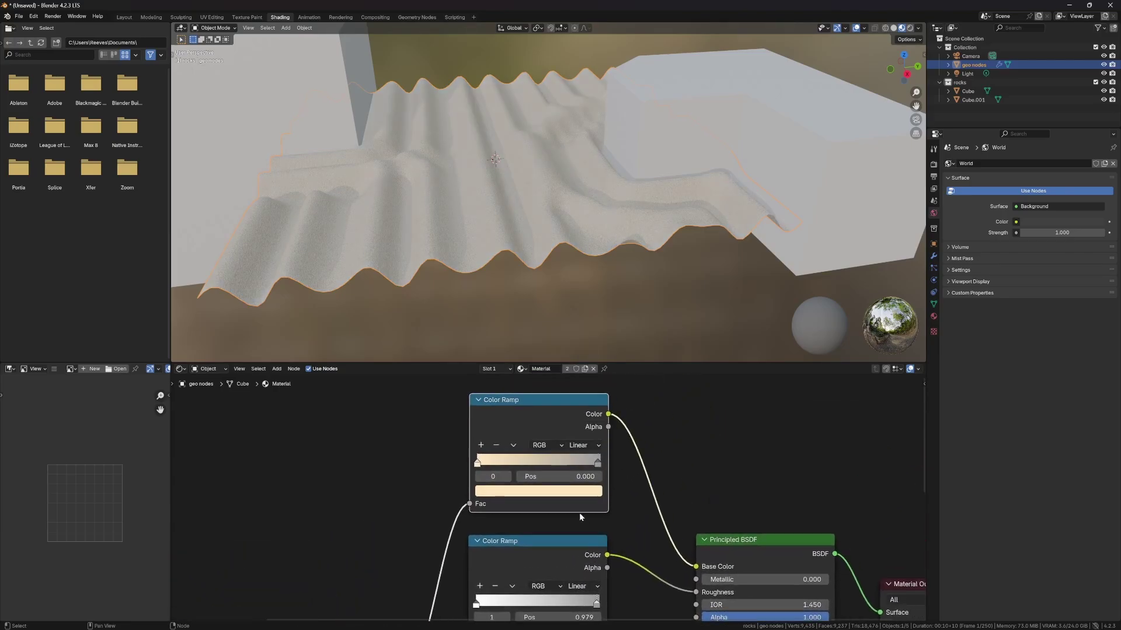
{"action": "left_click", "coordinate": [584, 490]}
{"action": "left_click_drag", "start_coordinate": [590, 336], "coordinate": [591, 320]}
{"action": "left_click", "coordinate": [522, 373]}
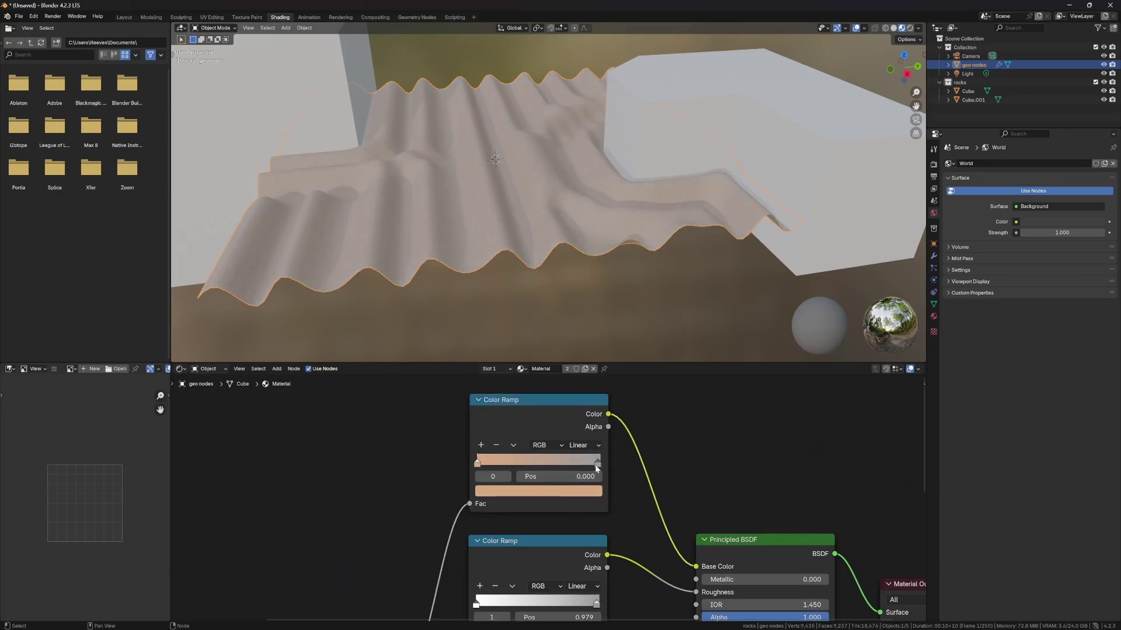
Set the ramp's last stop to a dark brown with hue 0.043, saturation 0.643 and value 0.171, and move it to position 0.746
{"action": "left_click", "coordinate": [597, 464]}
{"action": "left_click", "coordinate": [584, 491]}
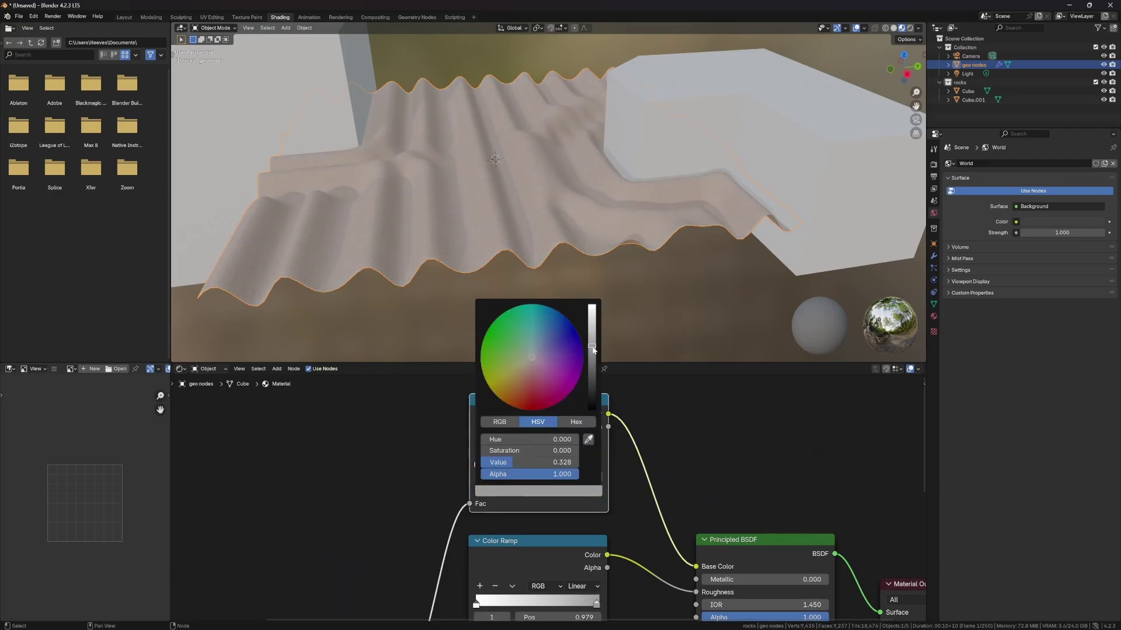
{"action": "left_click_drag", "start_coordinate": [592, 347], "coordinate": [591, 362]}
{"action": "left_click", "coordinate": [524, 376]}
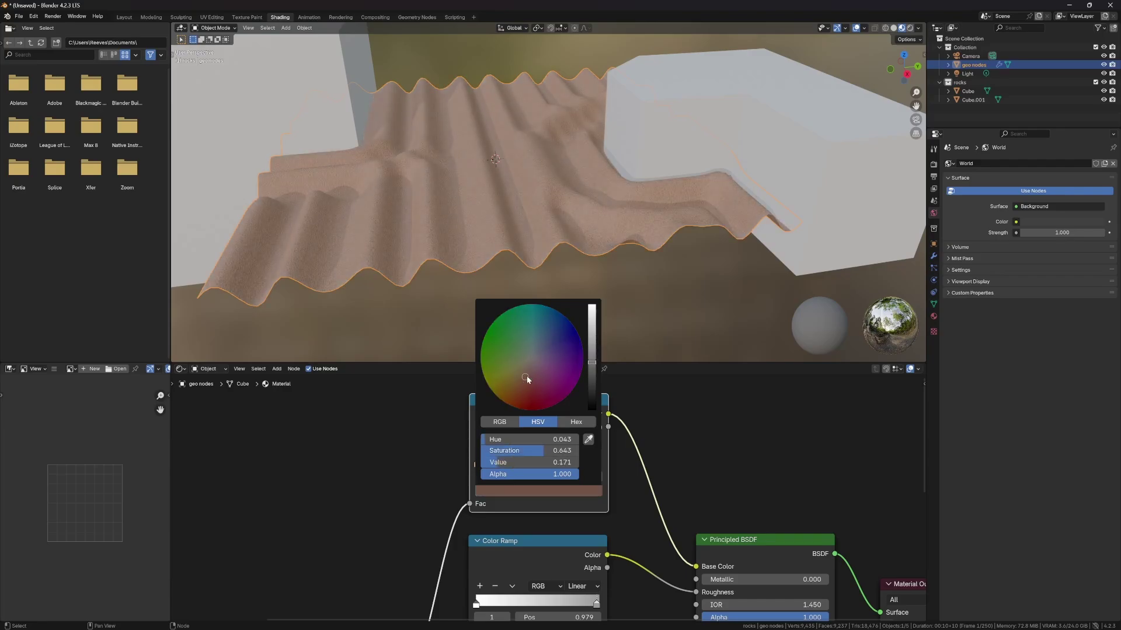
{"action": "left_click_drag", "start_coordinate": [600, 467], "coordinate": [569, 462]}
Inspect the colored ripples between the rocks and rename the material as "sand texture"
{"action": "left_click", "coordinate": [728, 328]}
{"action": "middle_click_drag", "start_coordinate": [728, 328], "coordinate": [570, 233]}
{"action": "scroll", "coordinate": [569, 284], "scroll_direction": "down", "scroll_amount": 3}
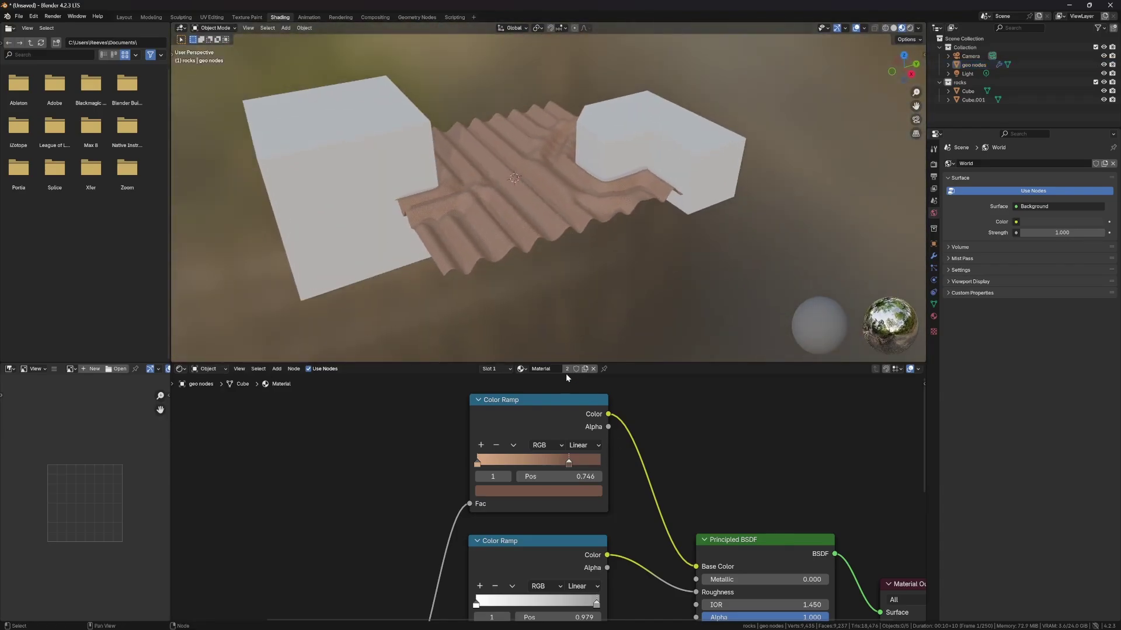
{"action": "left_click", "coordinate": [548, 369]}
{"action": "type", "text": "sand texture"}
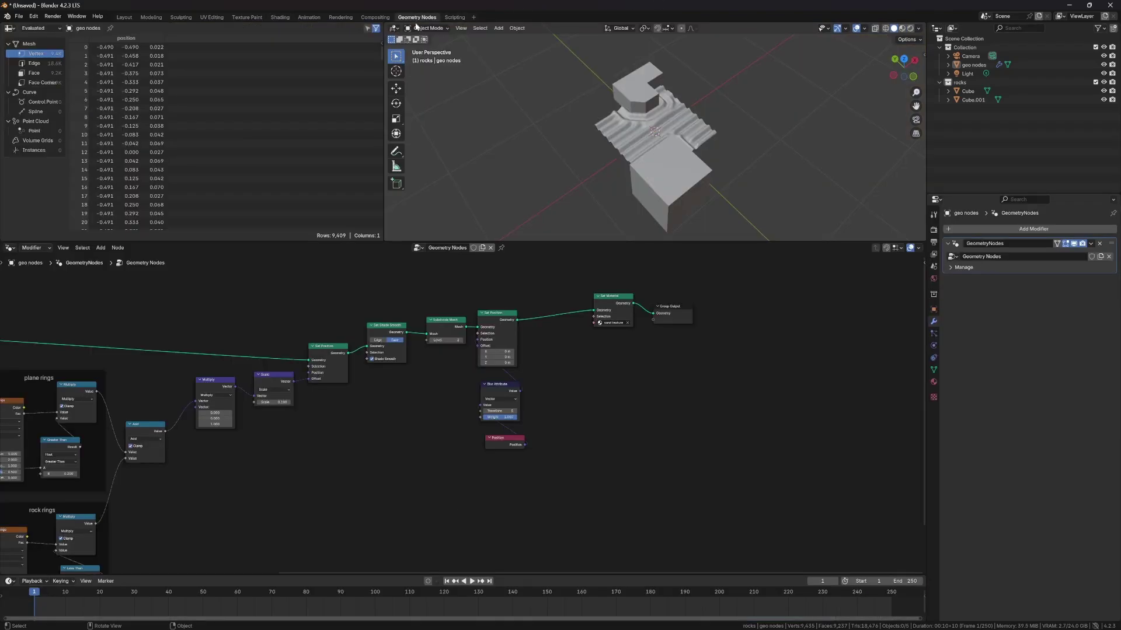
Check the Set Material node in the geometry node tree, then show the scene in the Layout workspace with rendered shading and the render settings open
{"action": "left_click", "coordinate": [417, 17]}
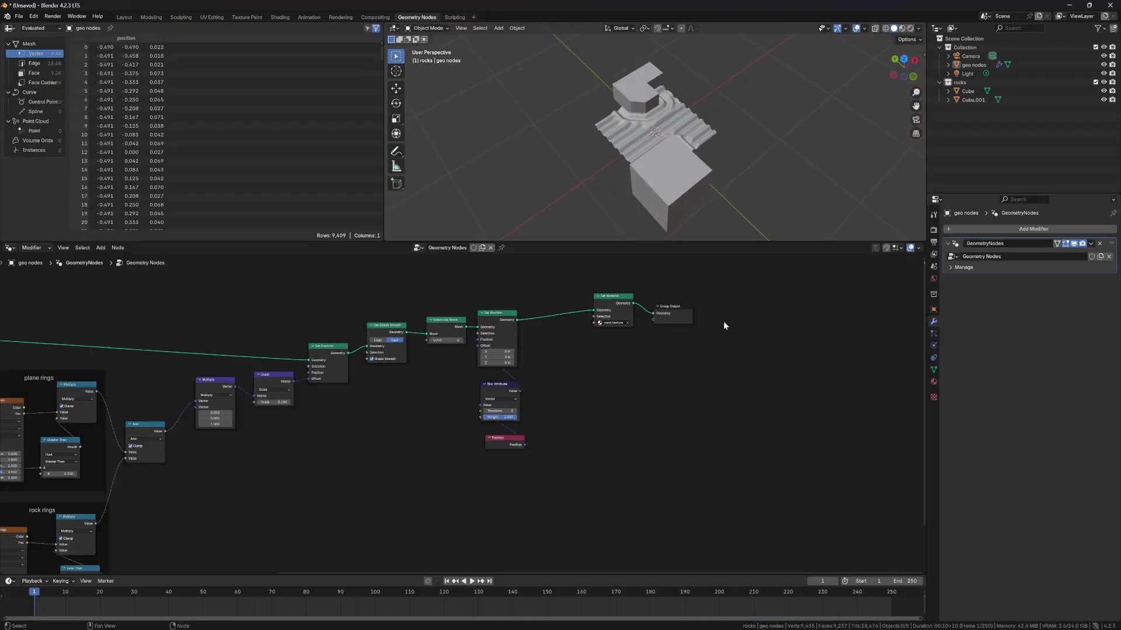
{"action": "left_click", "coordinate": [282, 18]}
{"action": "middle_click_drag", "start_coordinate": [716, 233], "coordinate": [709, 206]}
{"action": "left_click", "coordinate": [124, 17]}
{"action": "scroll", "coordinate": [663, 307], "scroll_direction": "up", "scroll_amount": 10}
{"action": "middle_click_drag", "start_coordinate": [663, 312], "coordinate": [876, 270]}
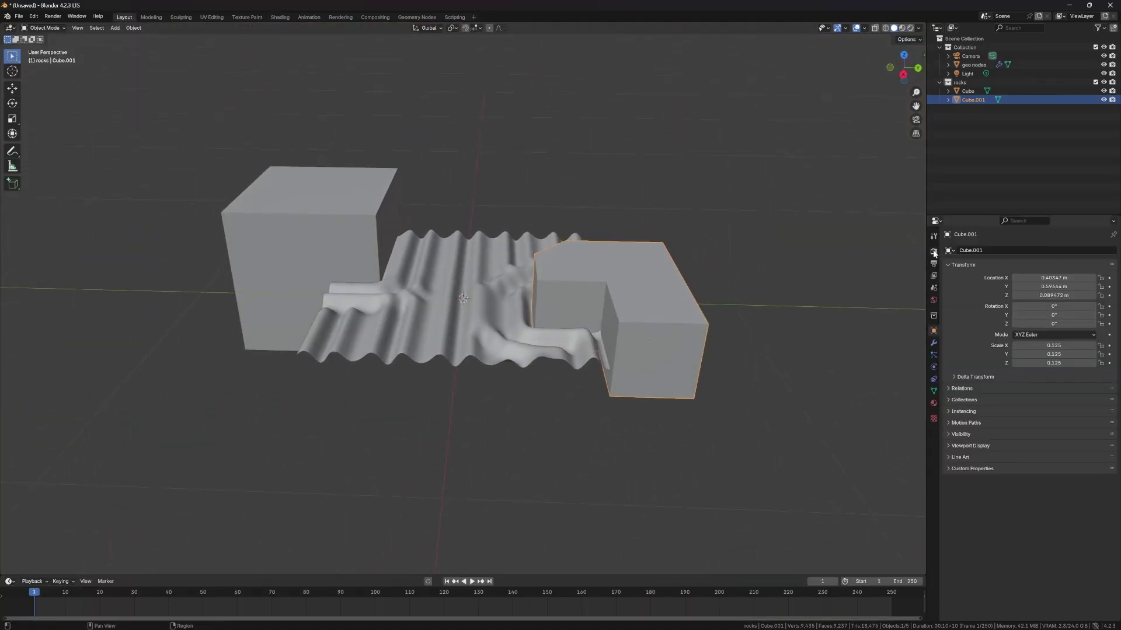
{"action": "left_click", "coordinate": [934, 251]}
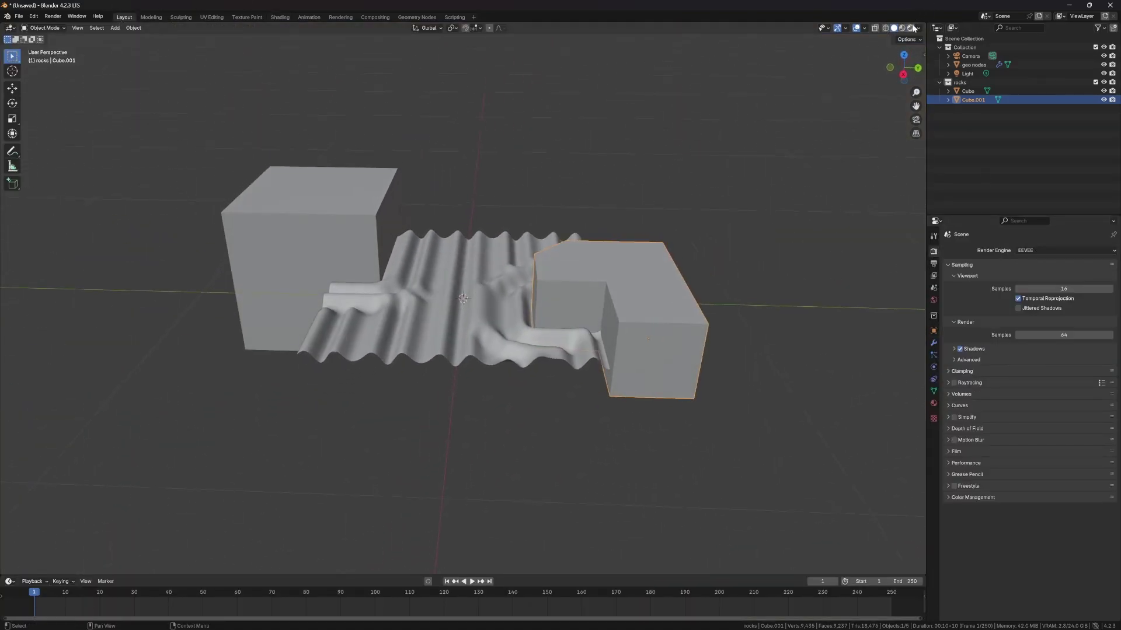
{"action": "left_click", "coordinate": [910, 27]}
{"action": "mouse_move", "coordinate": [590, 287]}
{"action": "middle_mouse_down"}
{"action": "mouse_move", "coordinate": [612, 301]}
{"action": "mouse_move", "coordinate": [619, 289]}
{"action": "middle_mouse_up"}
Add a Sun light and place it above the rippled plane
{"action": "left_click", "coordinate": [663, 230]}
{"action": "key", "text": "shift+a"}
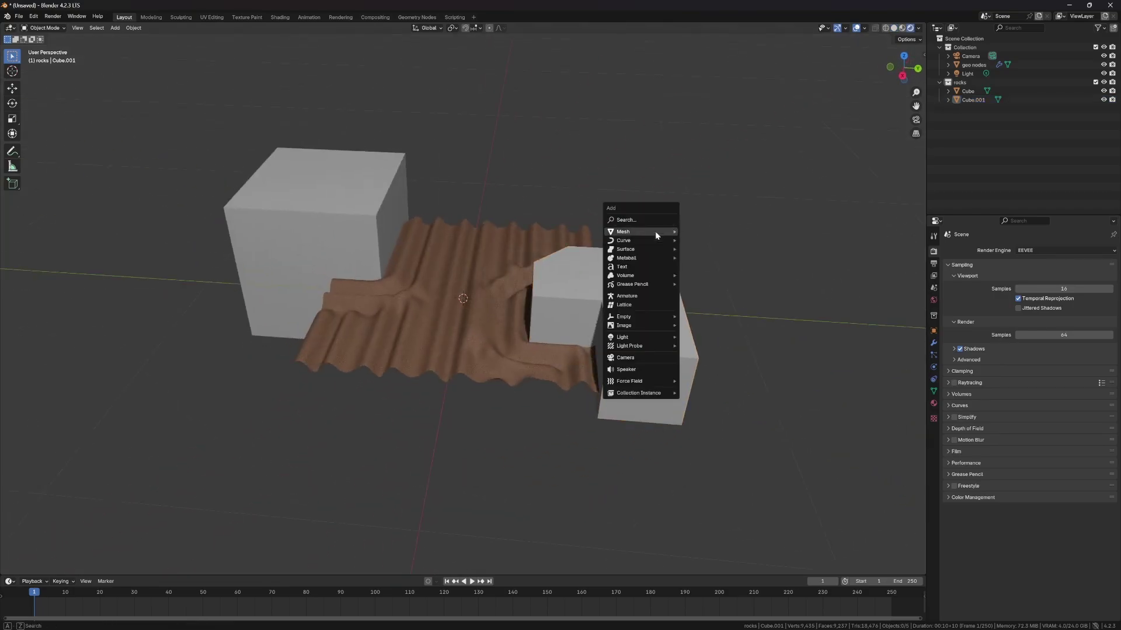
{"action": "mouse_move", "coordinate": [630, 337]}
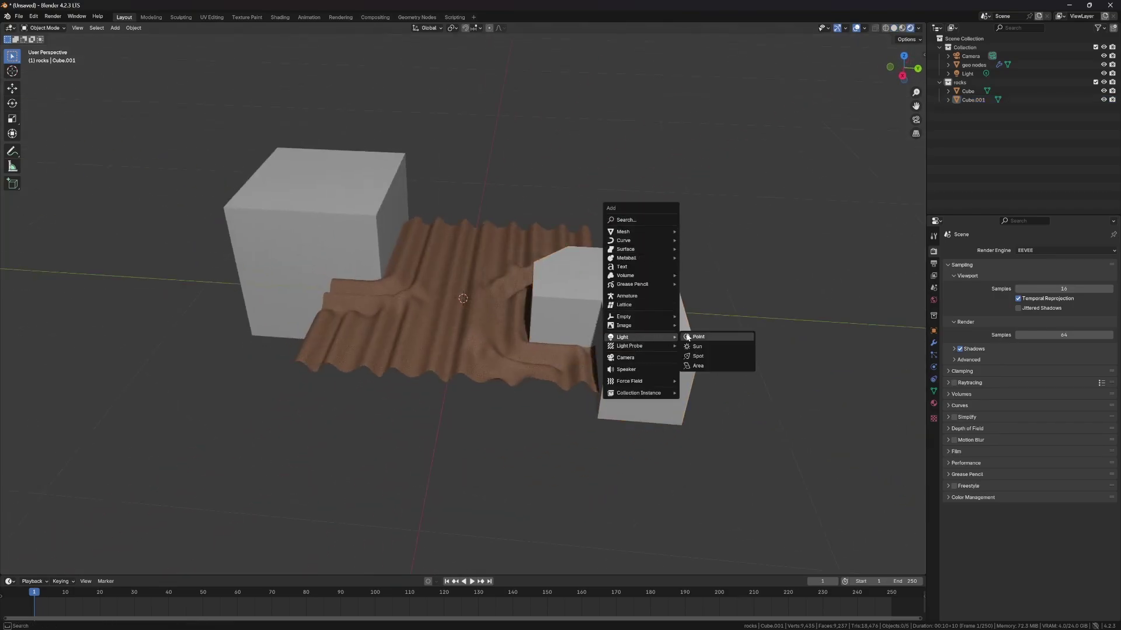
{"action": "left_click", "coordinate": [691, 352]}
{"action": "key", "text": "g"}
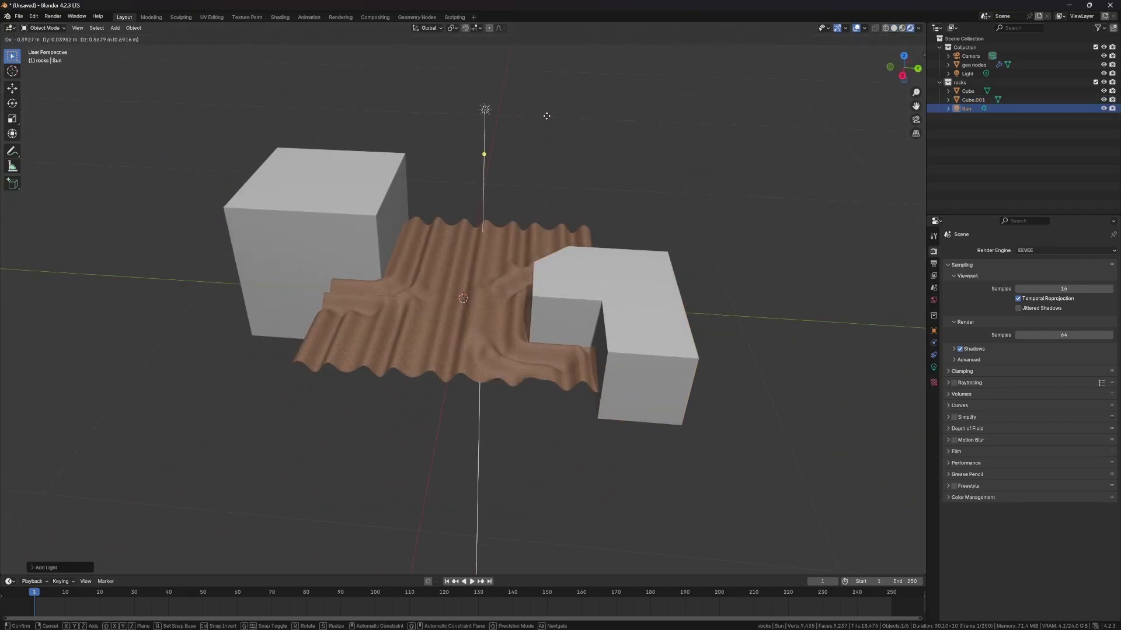
{"action": "left_click", "coordinate": [548, 114]}
Reposition the notched rock beside the rippled plane, adjusting its placement twice to test how the ripples follow it
{"action": "middle_click_drag", "start_coordinate": [547, 114], "coordinate": [607, 242]}
{"action": "middle_click_drag", "start_coordinate": [488, 345], "coordinate": [540, 312]}
{"action": "left_click", "coordinate": [621, 331]}
{"action": "key", "text": "g"}
{"action": "left_click", "coordinate": [617, 306]}
{"action": "left_click", "coordinate": [668, 255]}
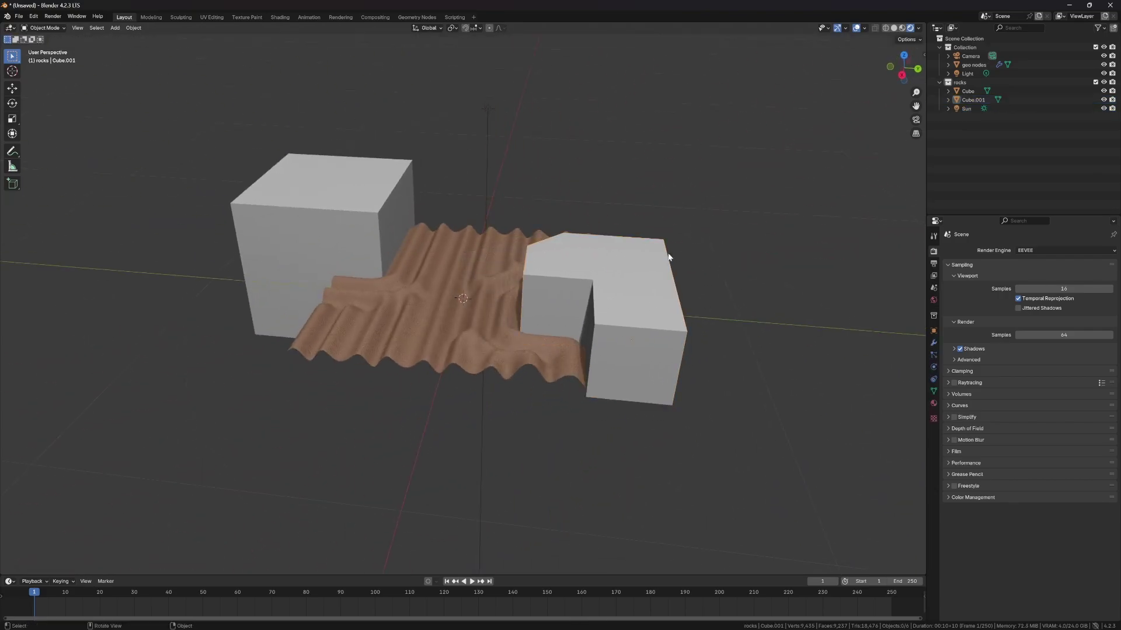
{"action": "middle_click_drag", "start_coordinate": [668, 254], "coordinate": [636, 292]}
{"action": "scroll", "coordinate": [636, 292], "scroll_direction": "down", "scroll_amount": 3}
{"action": "left_click", "coordinate": [533, 324]}
{"action": "key", "text": "g"}
{"action": "left_click", "coordinate": [561, 323]}
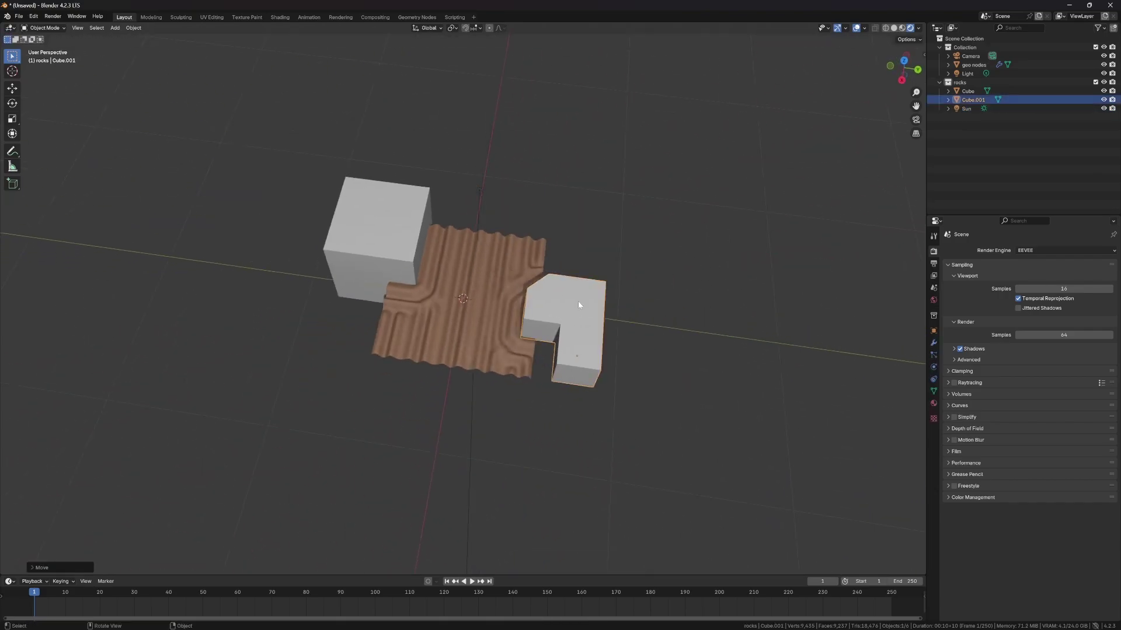
Find the Sun light above the rocks and delete it
{"action": "left_click", "coordinate": [966, 109]}
{"action": "middle_click_drag", "start_coordinate": [782, 122], "coordinate": [550, 270]}
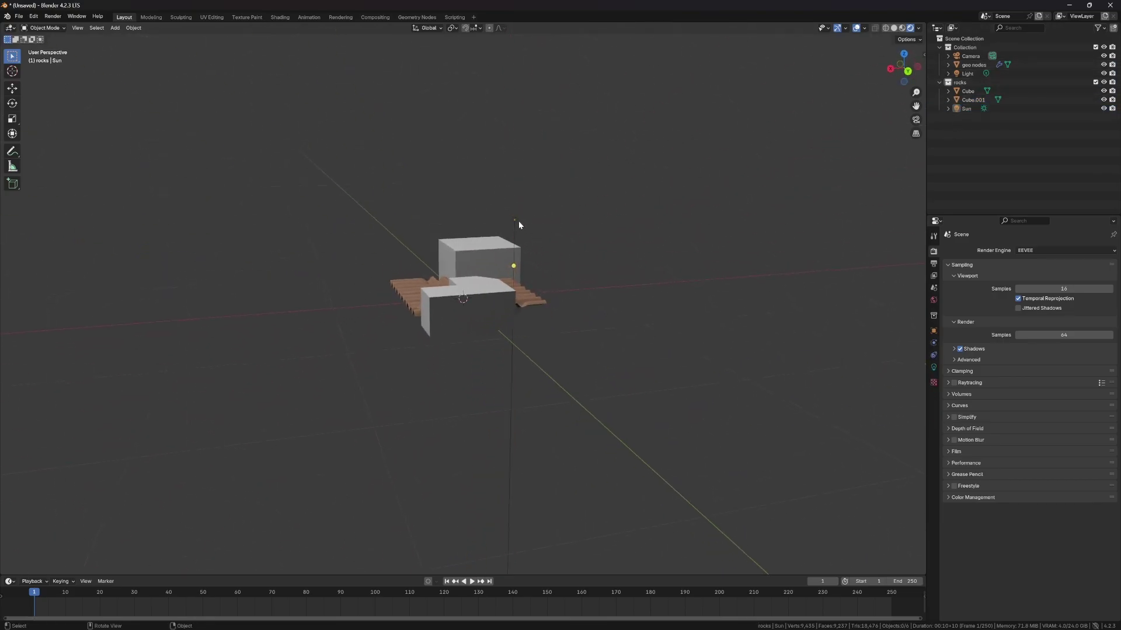
{"action": "left_click_drag", "start_coordinate": [518, 221], "coordinate": [587, 194]}
{"action": "key", "text": "Delete"}
Add a Monkey mesh to the rocks collection and scale it down to fit the garden
{"action": "key", "text": "shift+a"}
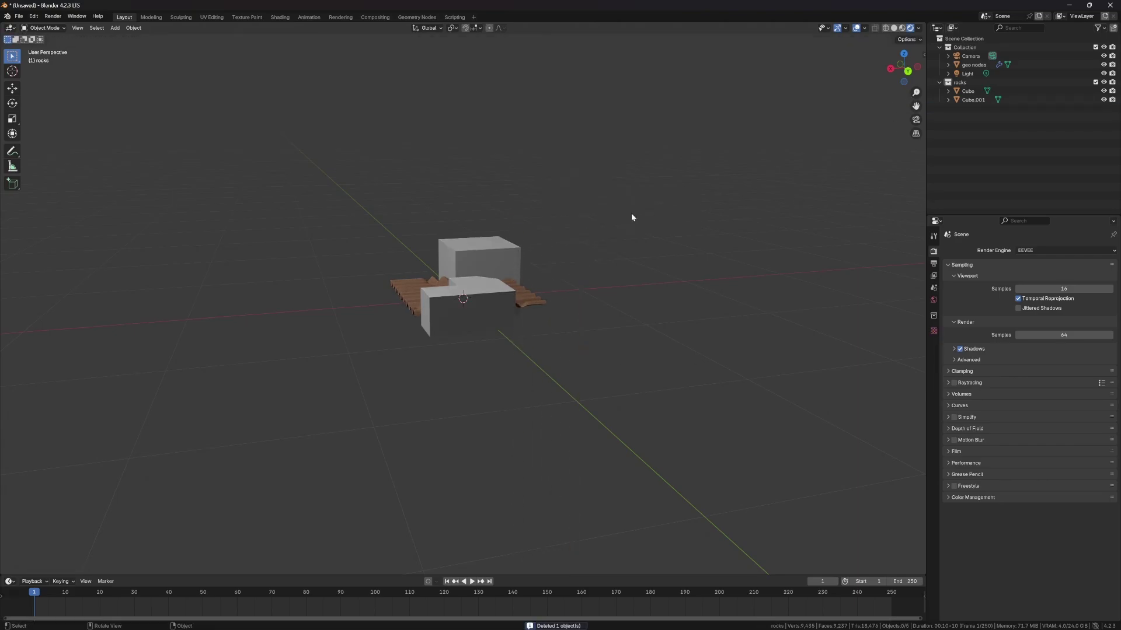
{"action": "key", "text": "shift+a"}
{"action": "mouse_move", "coordinate": [574, 148]}
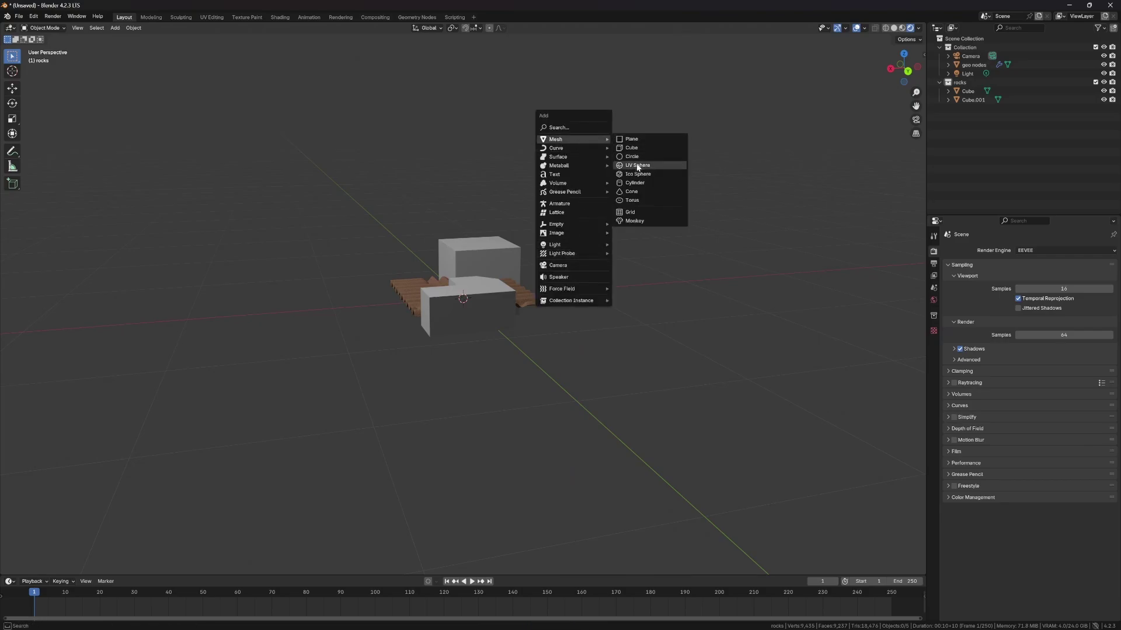
{"action": "left_click", "coordinate": [633, 221]}
{"action": "middle_click_drag", "start_coordinate": [623, 230], "coordinate": [581, 331]}
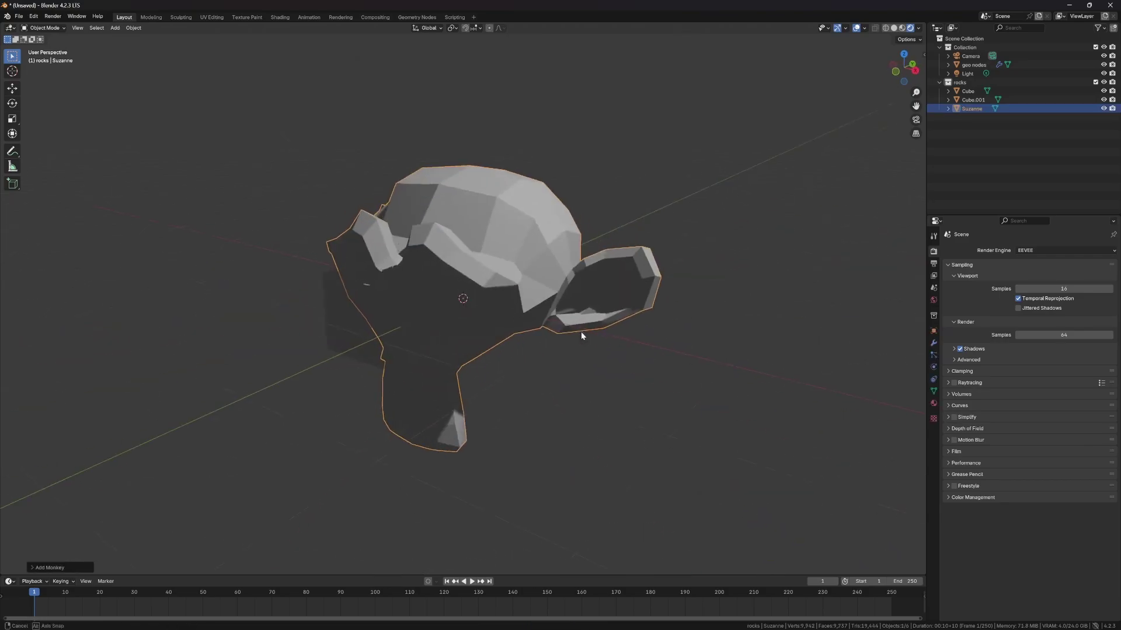
{"action": "key", "text": "s"}
{"action": "left_click", "coordinate": [530, 372]}
Move the monkey head onto the rippled plane between the two rocks, then deselect it
{"action": "middle_click_drag", "start_coordinate": [530, 371], "coordinate": [877, 178]}
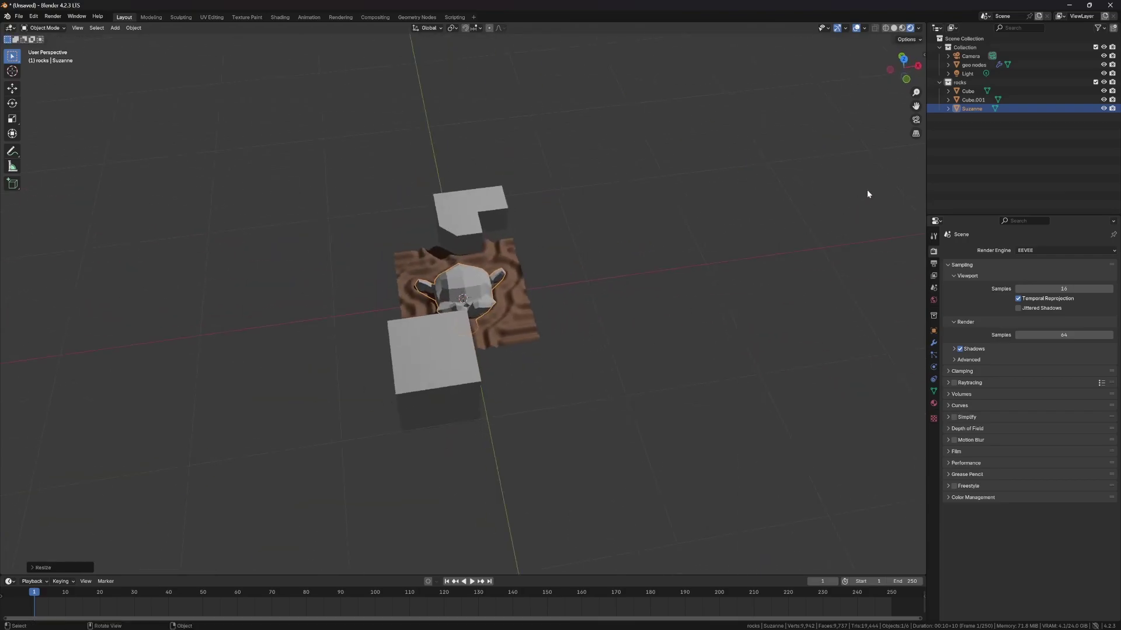
{"action": "middle_click_drag", "start_coordinate": [635, 283], "coordinate": [474, 299]}
{"action": "left_click", "coordinate": [469, 299]}
{"action": "key", "text": "g"}
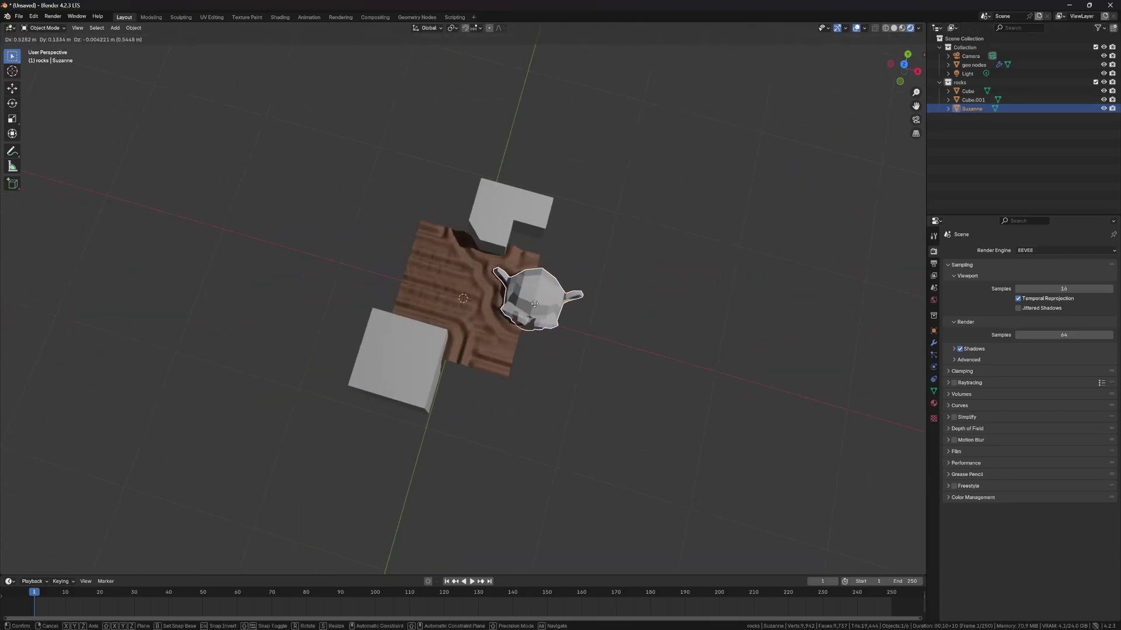
{"action": "left_click", "coordinate": [496, 316]}
{"action": "left_click", "coordinate": [669, 295]}
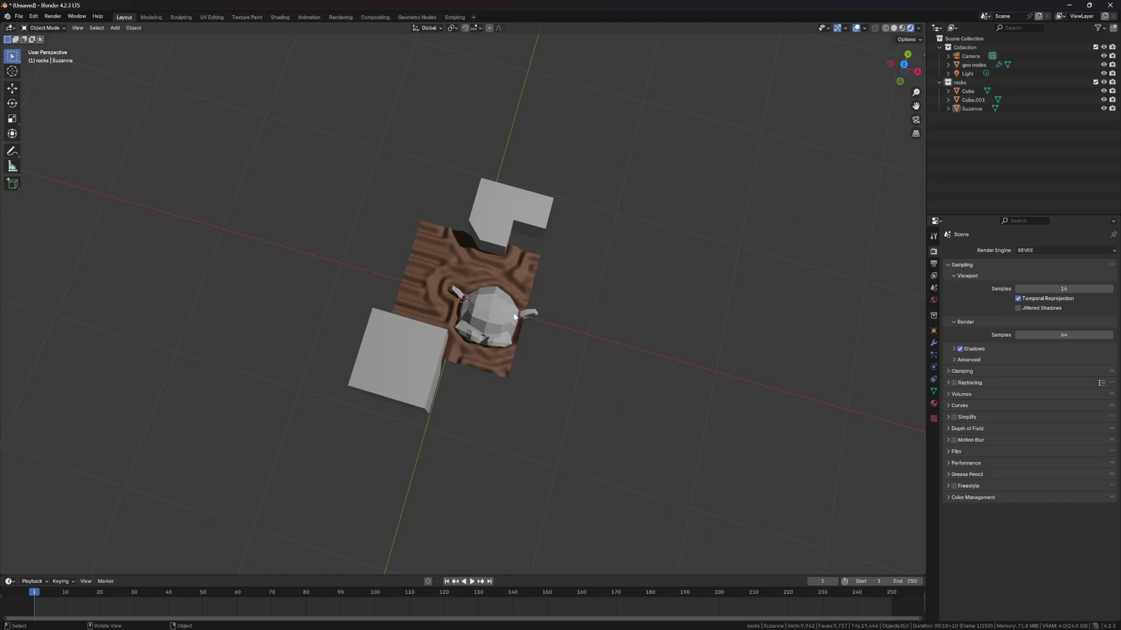
Select the rippled plane in the Geometry Nodes workspace and examine its whole node tree
{"action": "left_click", "coordinate": [417, 17]}
{"action": "left_click", "coordinate": [643, 144]}
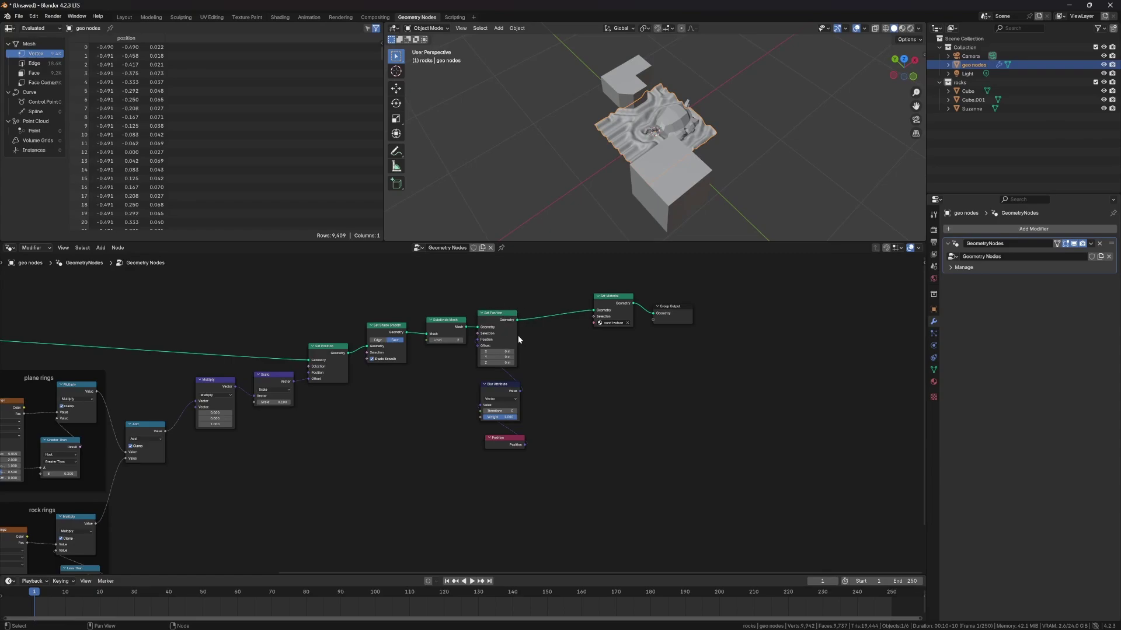
{"action": "scroll", "coordinate": [400, 405], "scroll_direction": "down", "scroll_amount": 4}
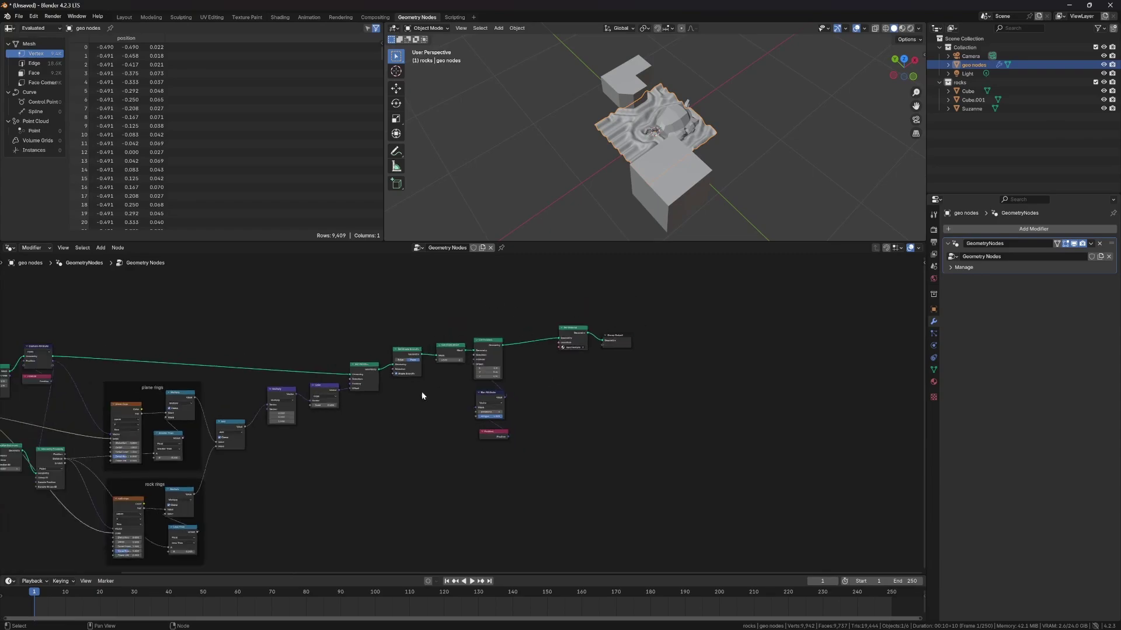
{"action": "middle_click_drag", "start_coordinate": [401, 405], "coordinate": [495, 424]}
{"action": "left_click_drag", "start_coordinate": [550, 494], "coordinate": [121, 376]}
{"action": "left_click", "coordinate": [455, 338]}
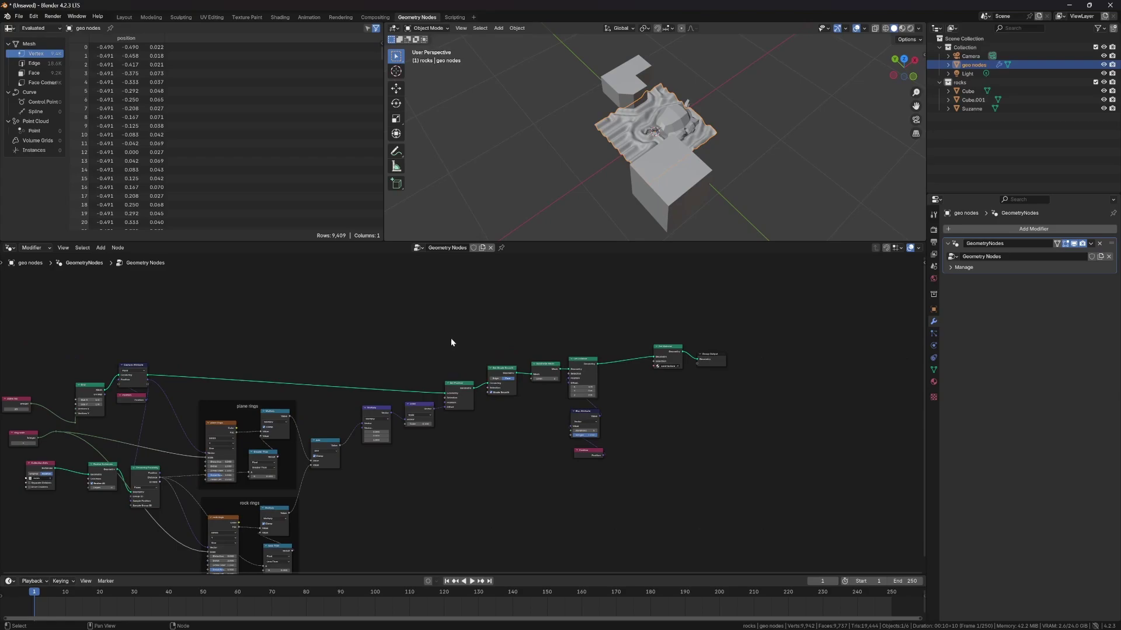